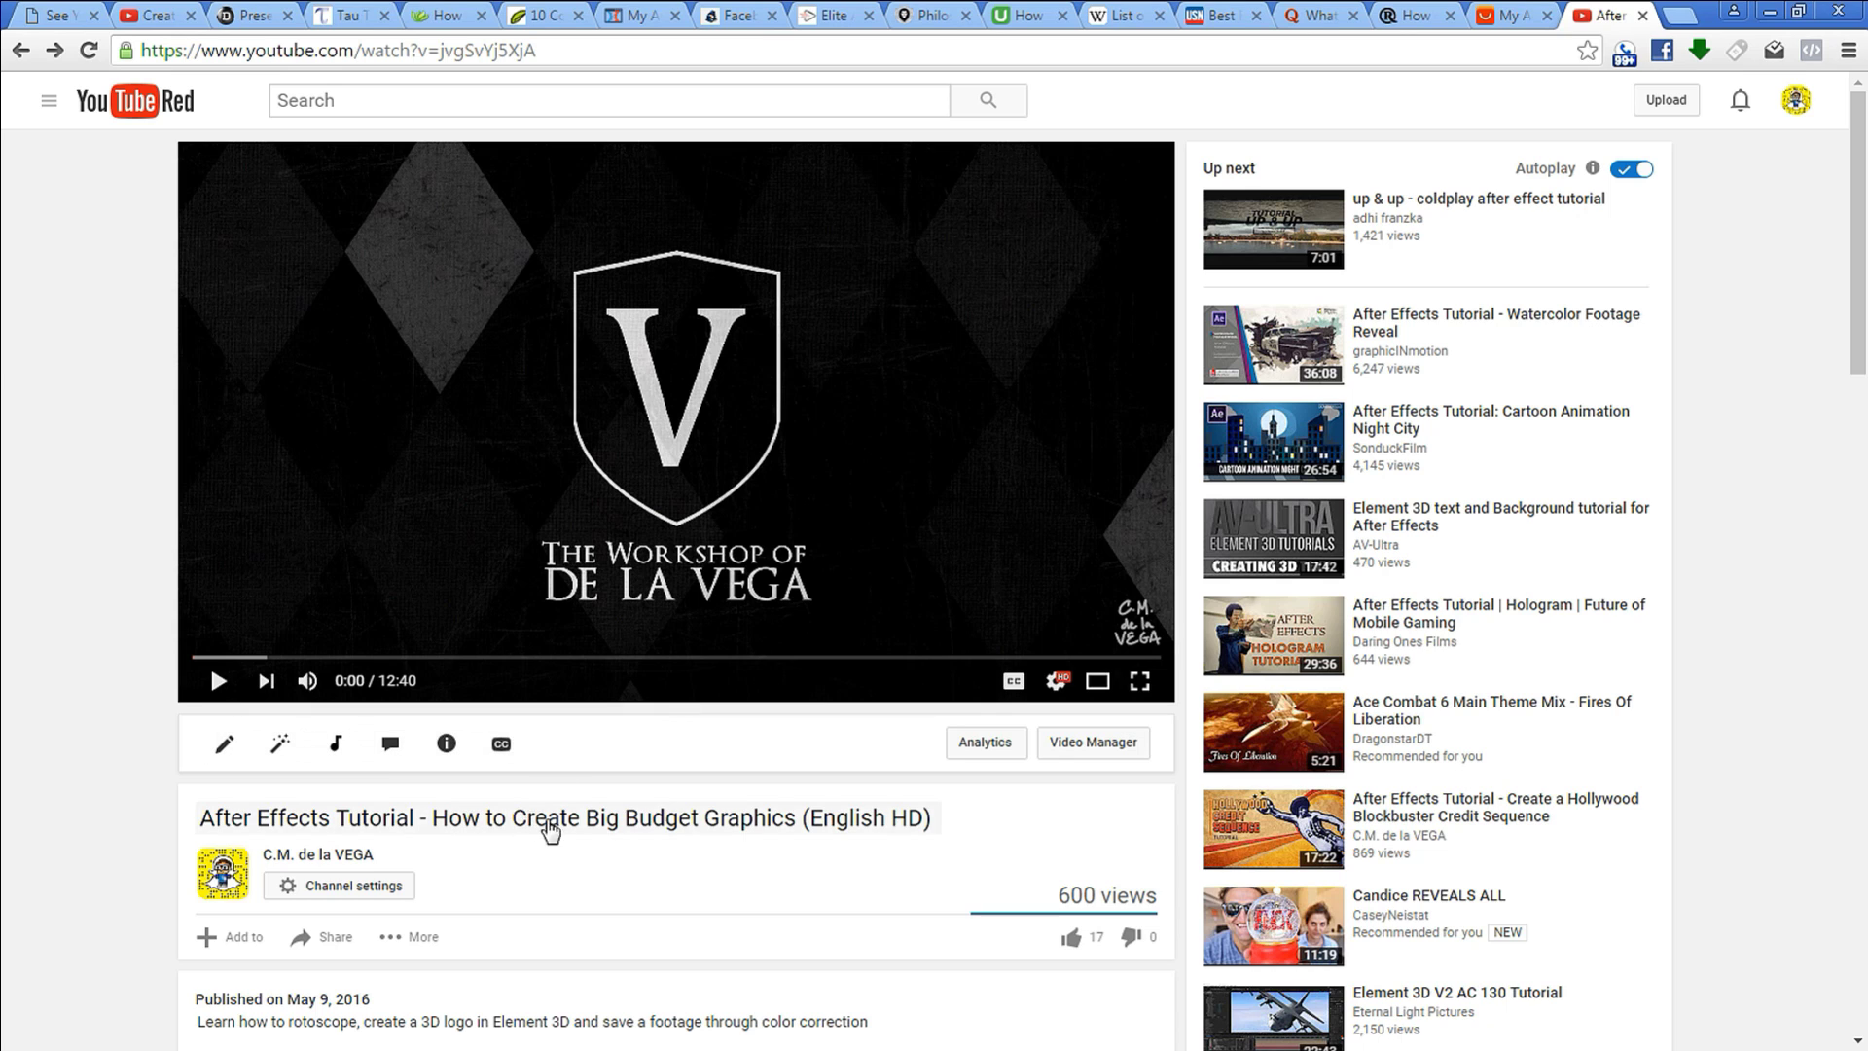
Highlight the viewer's comment asking how to control individual 3D objects, then switch to Photoshop.
{"action": "scroll", "coordinate": [1768, 596], "scroll_direction": "down", "scroll_amount": 20}
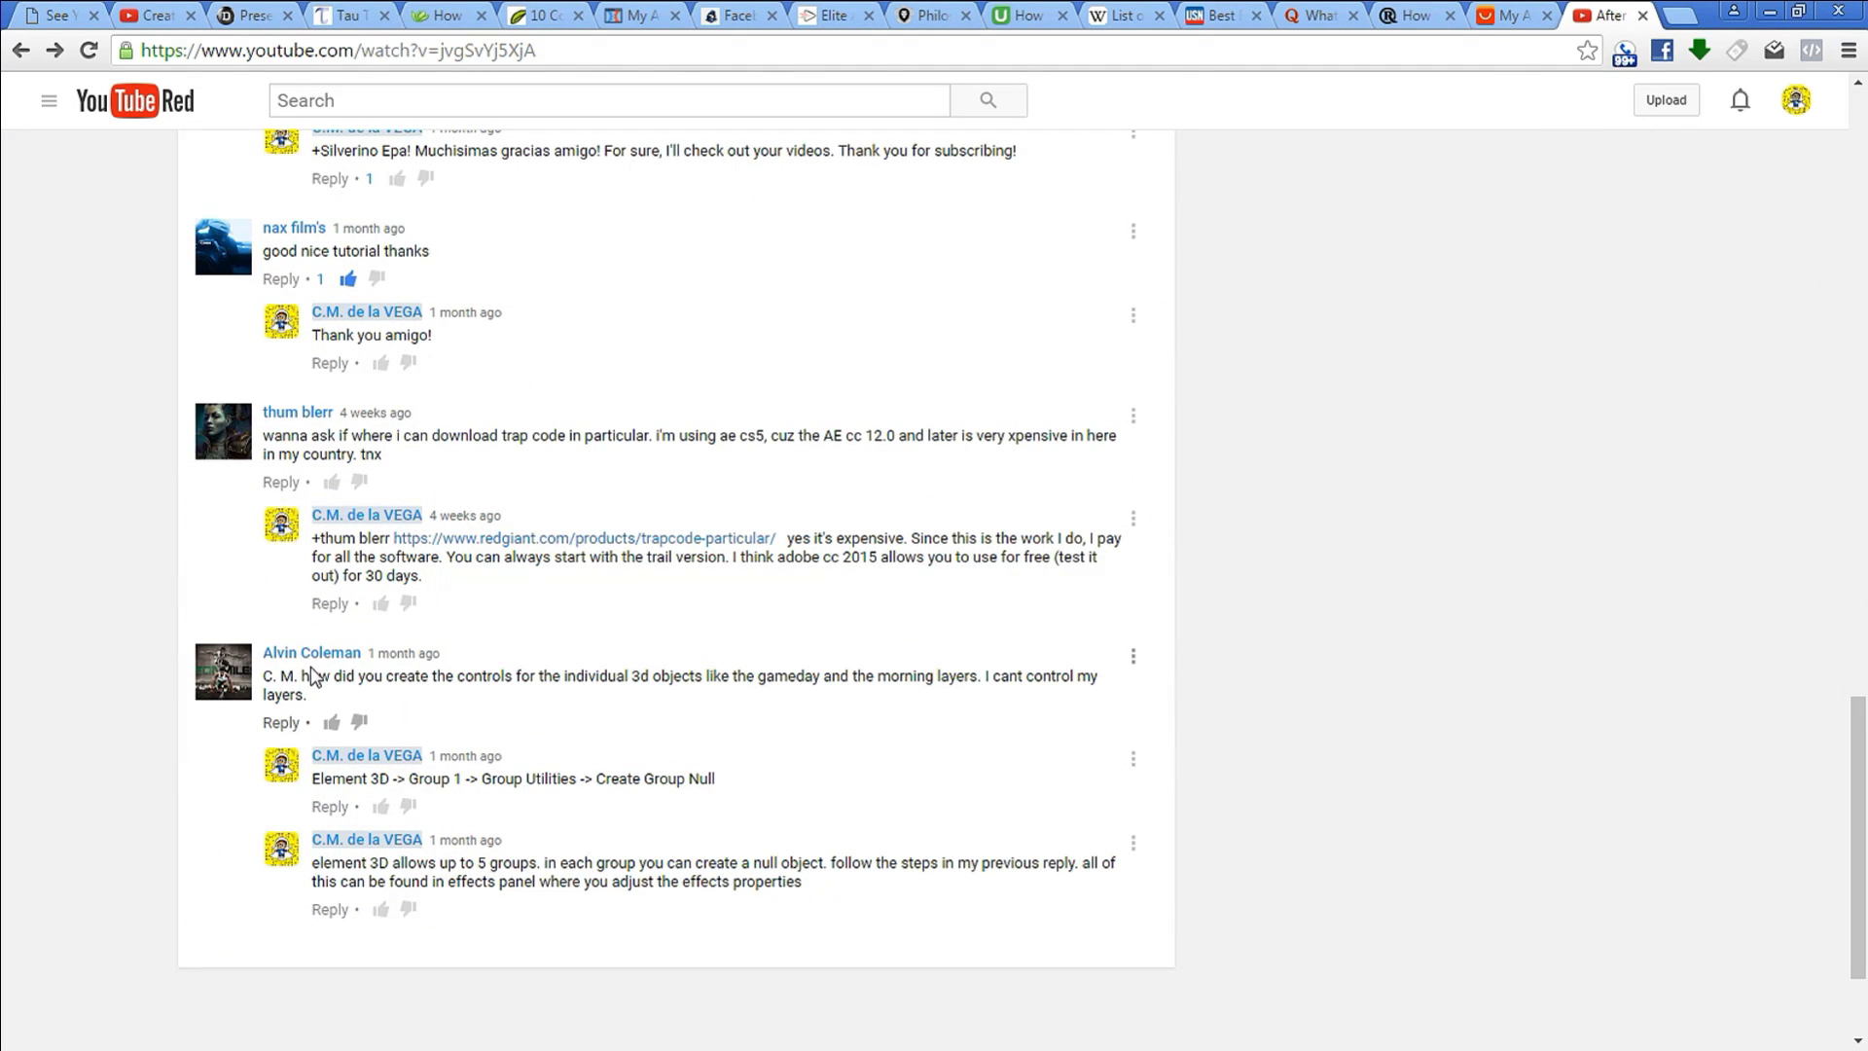
{"action": "left_click_drag", "start_coordinate": [309, 678], "coordinate": [1026, 685]}
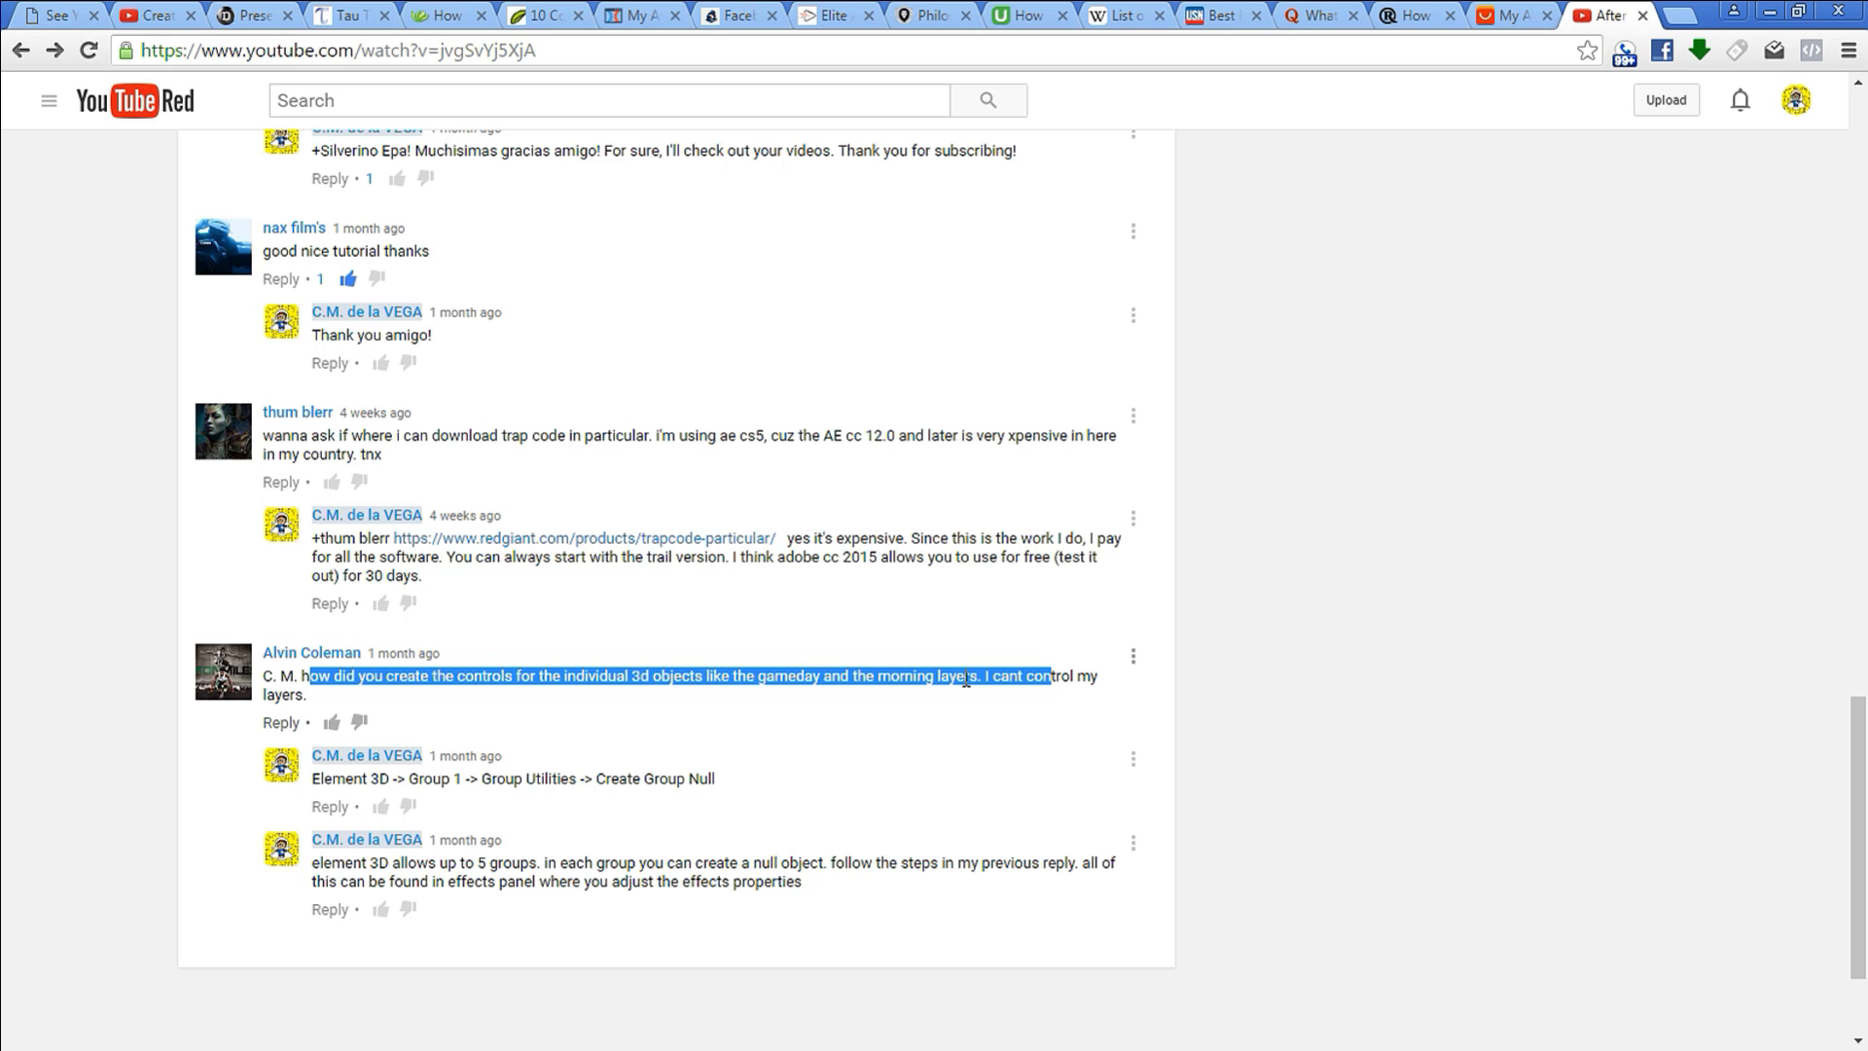
{"action": "key", "text": "alt+Tab"}
{"action": "key", "text": "Tab"}
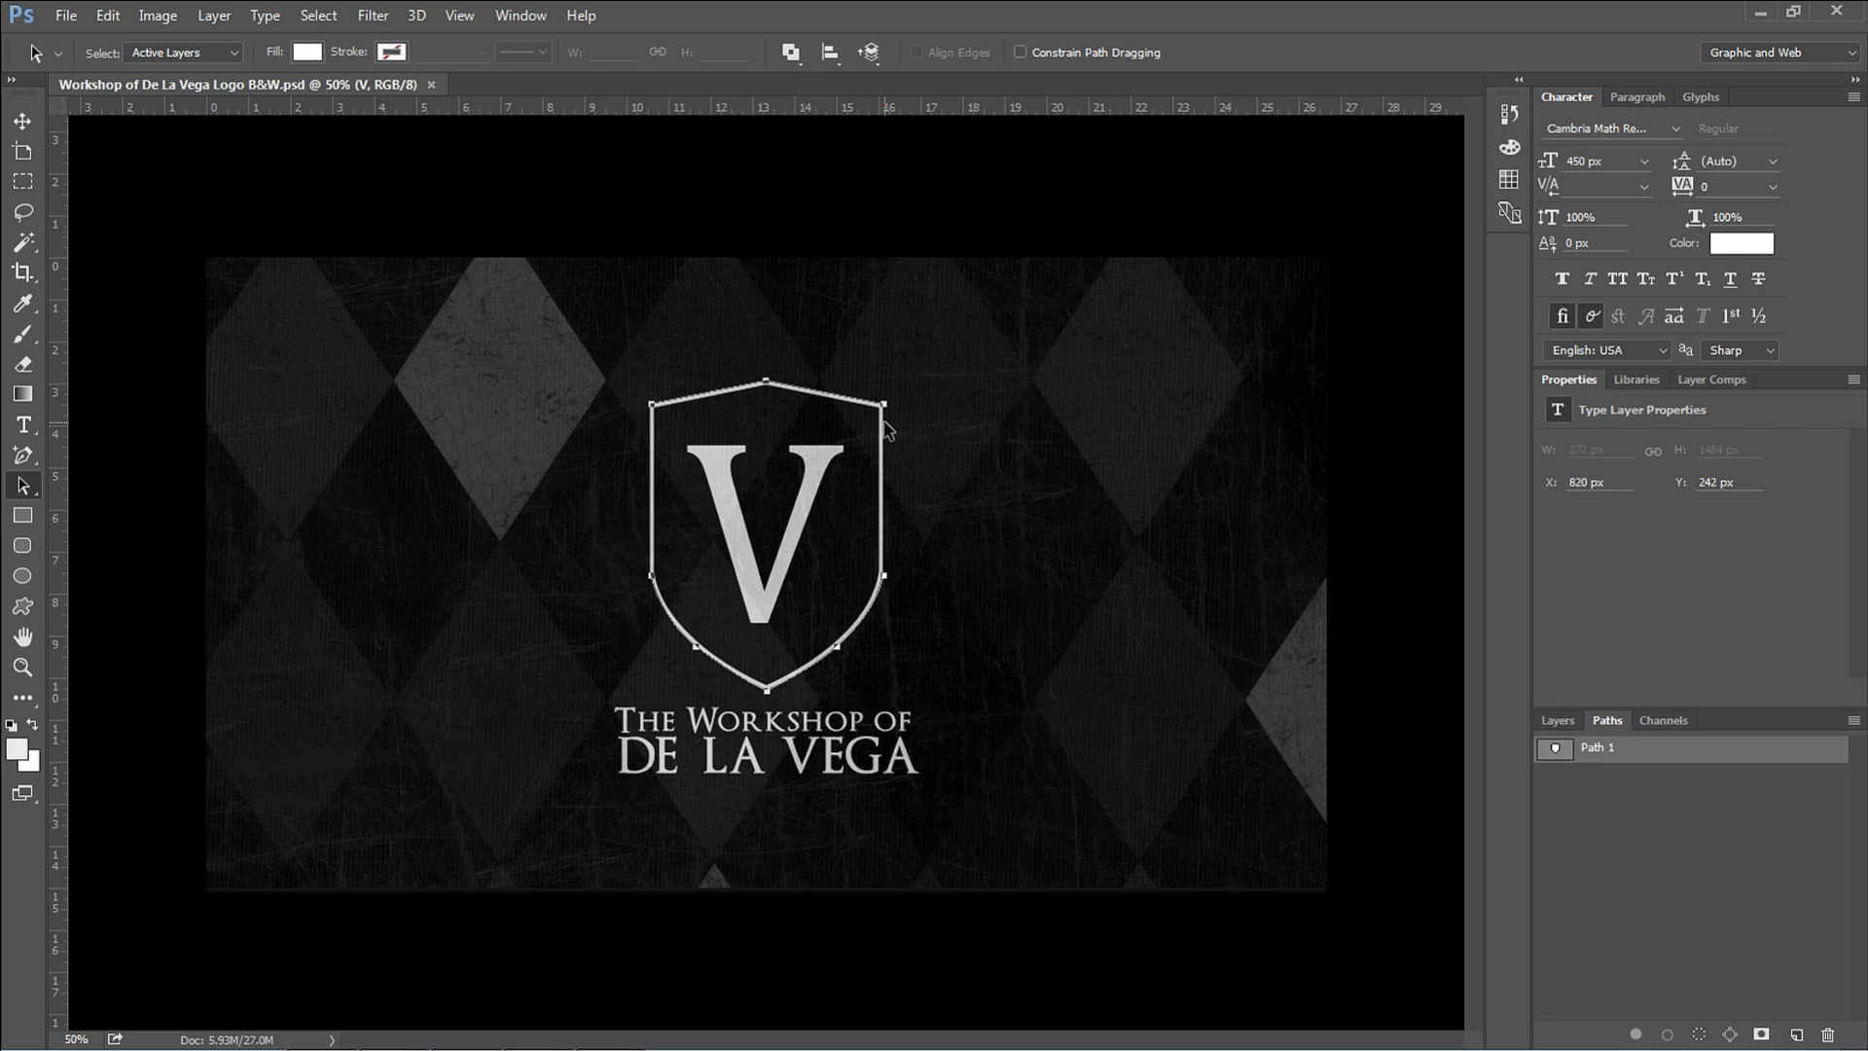
Bring up Photoshop's Edit menu with the shield-shaped Path 1 selected.
{"action": "left_click", "coordinate": [108, 16]}
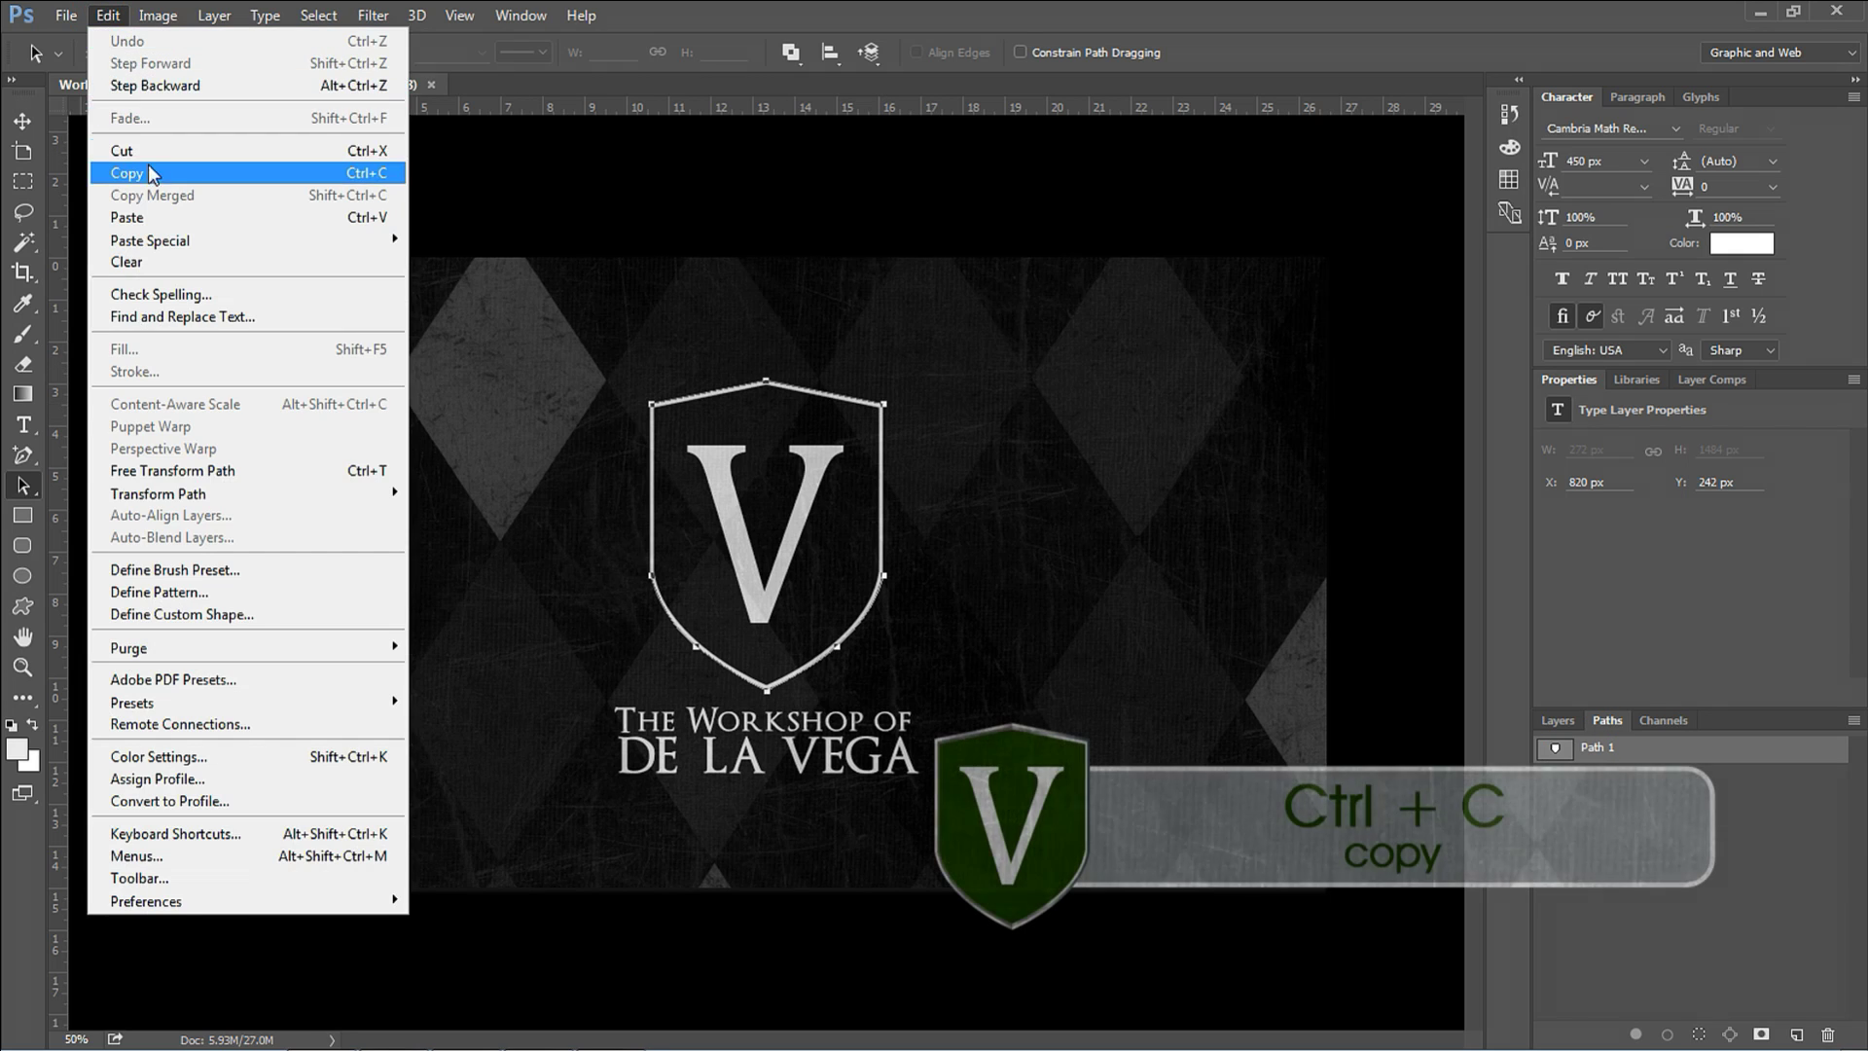
Copy the shield path and create a new 1920×1080 composition, Comp 1, in After Effects.
{"action": "left_click", "coordinate": [260, 175]}
{"action": "key", "text": "alt+Tab"}
{"action": "key", "text": "alt+Tab"}
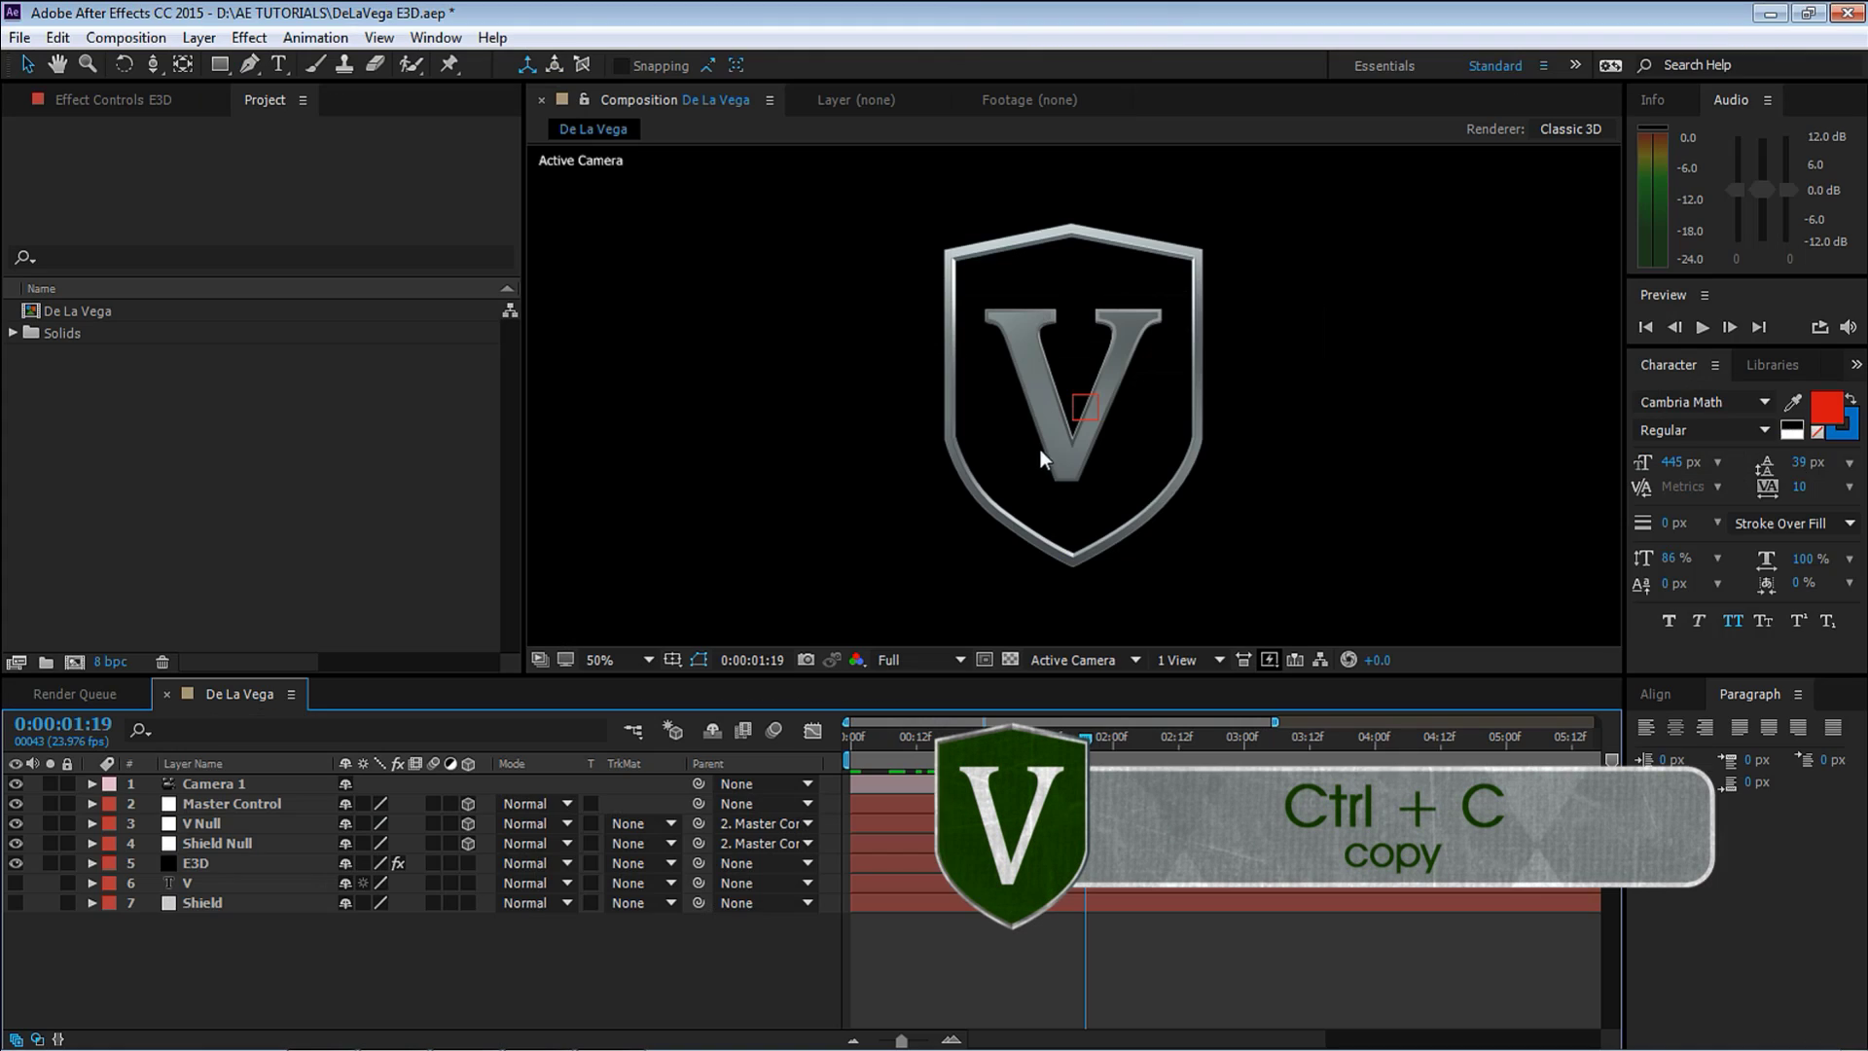
{"action": "left_click", "coordinate": [74, 661]}
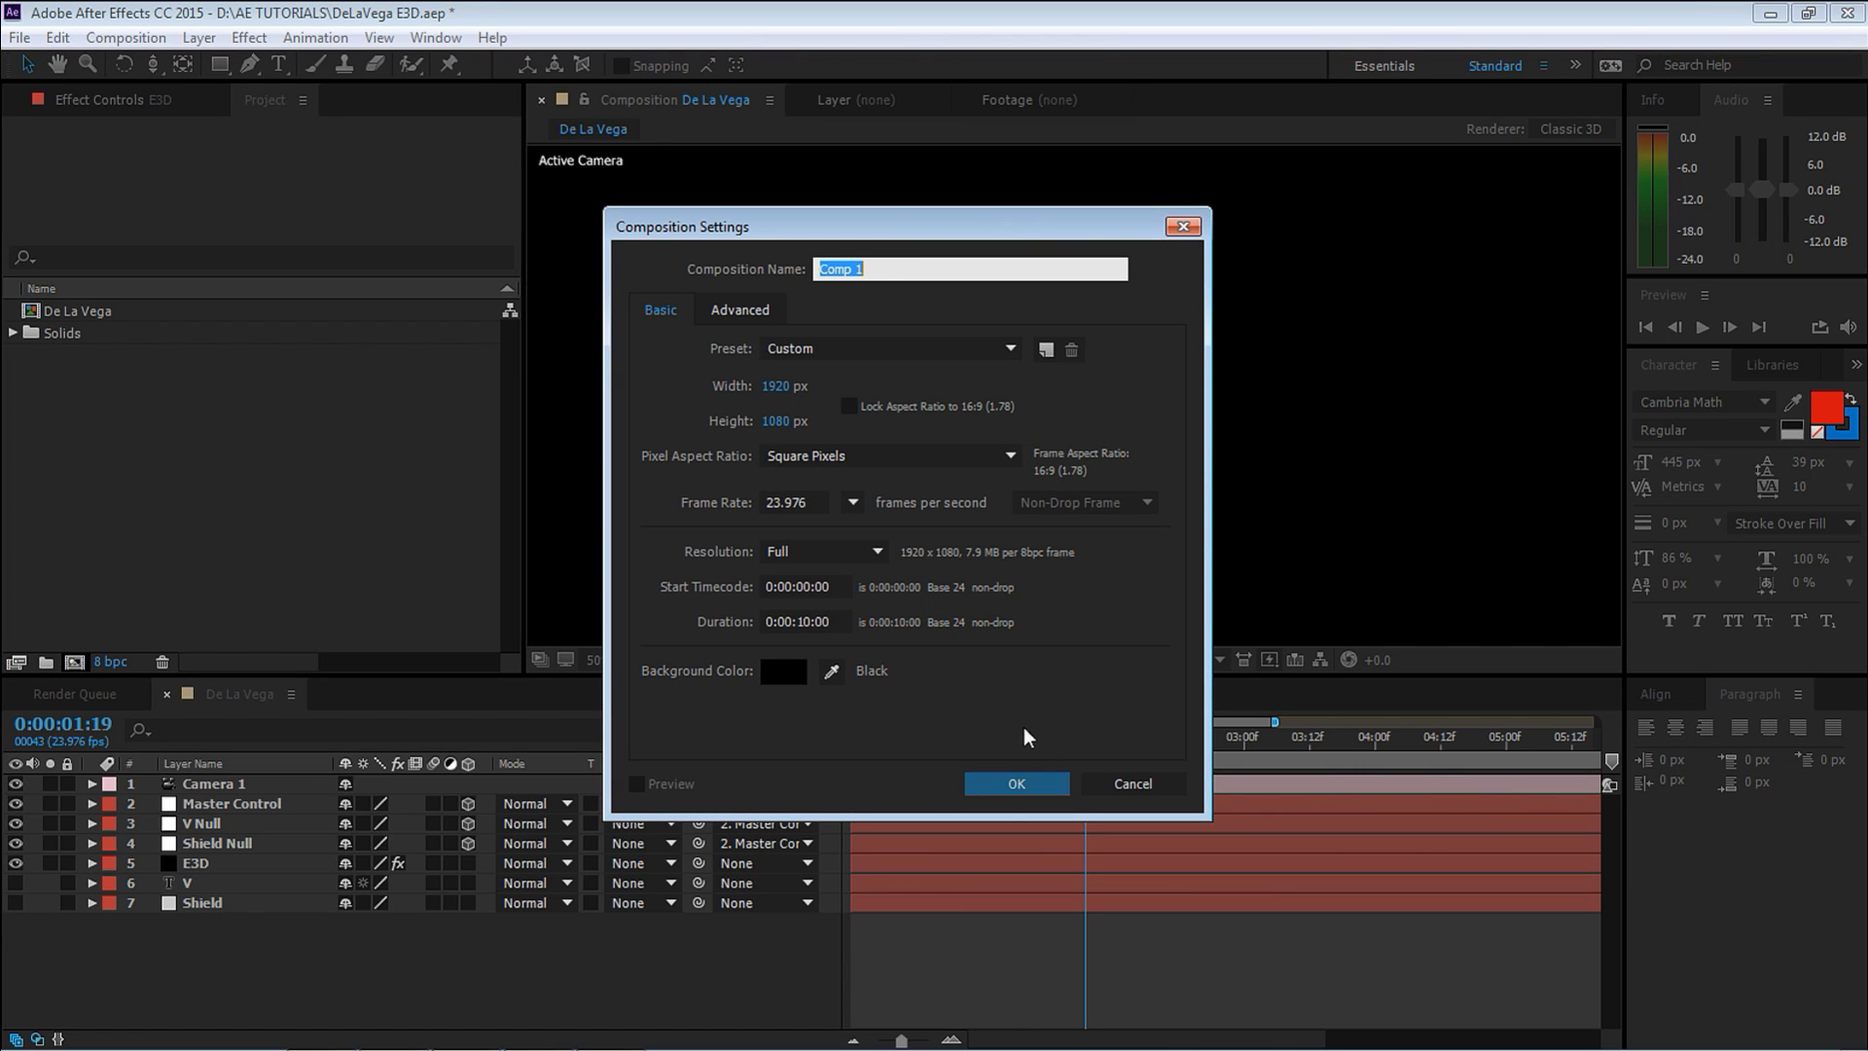
{"action": "left_click", "coordinate": [1015, 783]}
Add a full-frame white solid layer, White Solid 1, to Comp 1.
{"action": "left_click", "coordinate": [197, 38]}
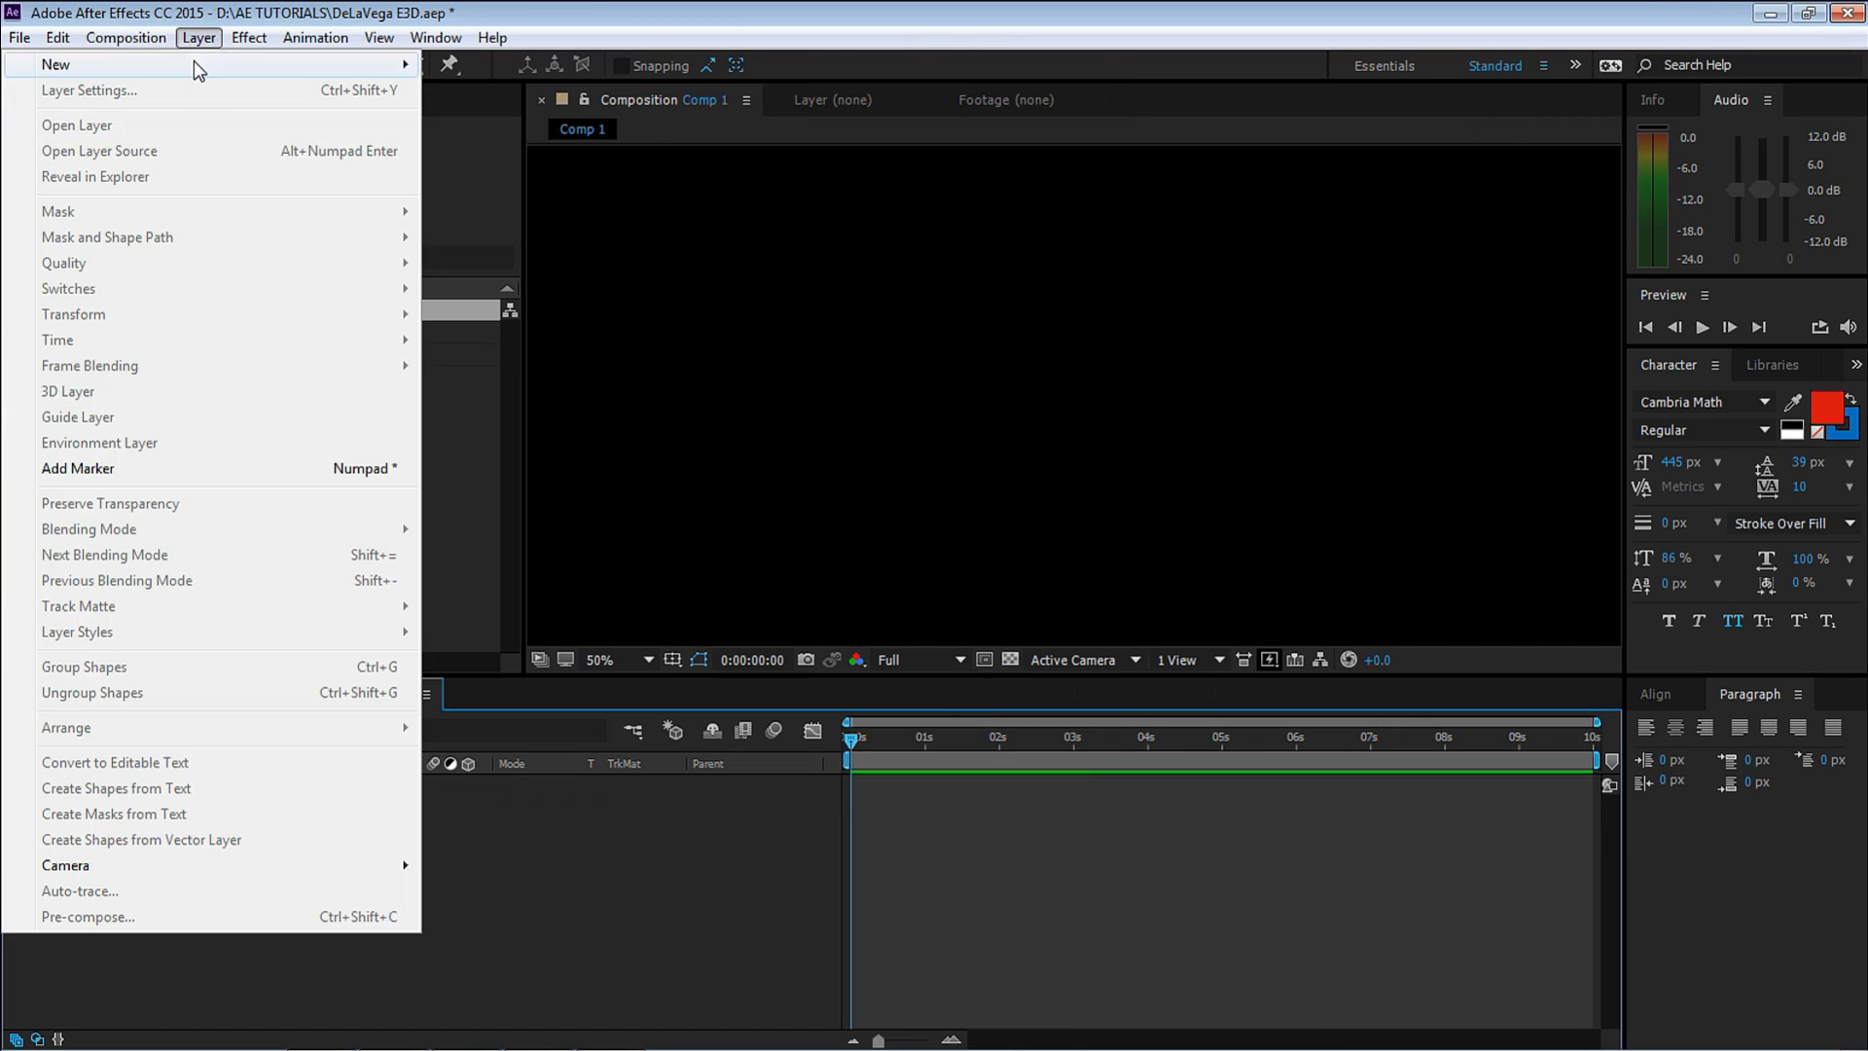
{"action": "mouse_move", "coordinate": [58, 60]}
{"action": "left_click", "coordinate": [545, 88]}
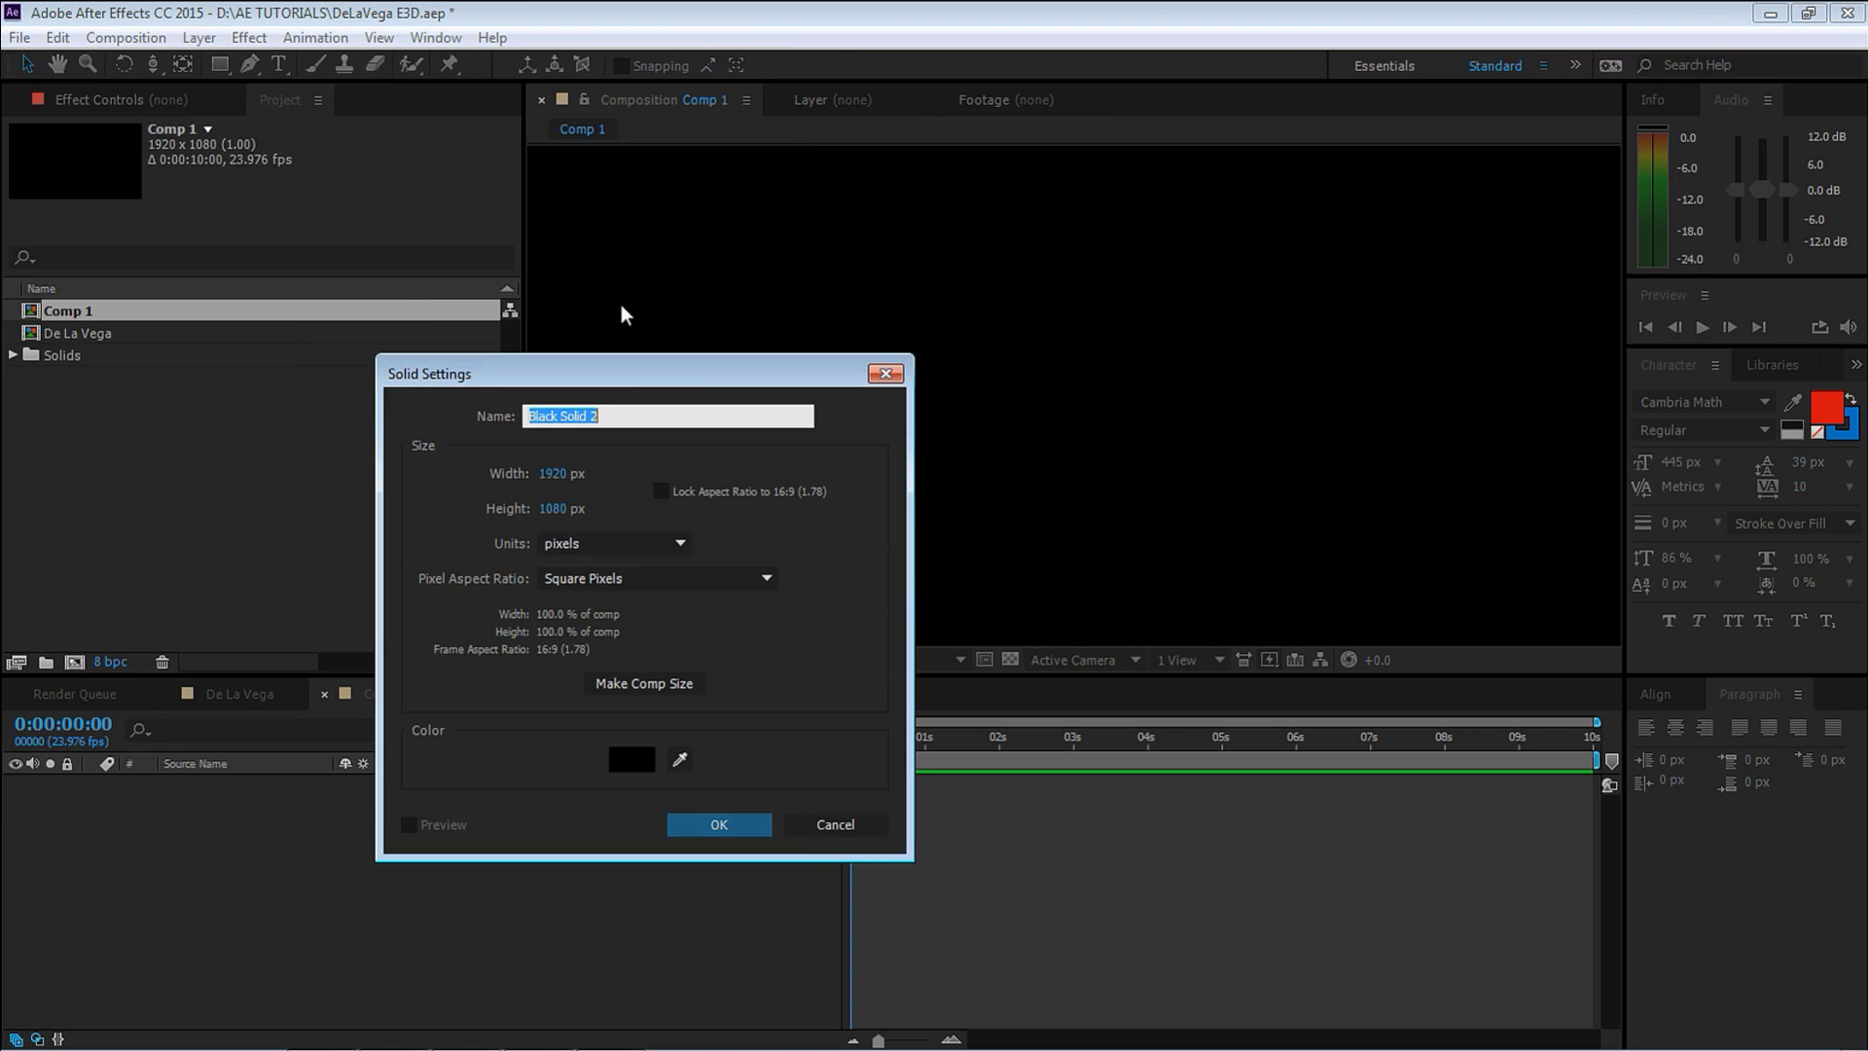
{"action": "left_click", "coordinate": [632, 759]}
{"action": "left_click", "coordinate": [382, 788]}
{"action": "left_click", "coordinate": [872, 778]}
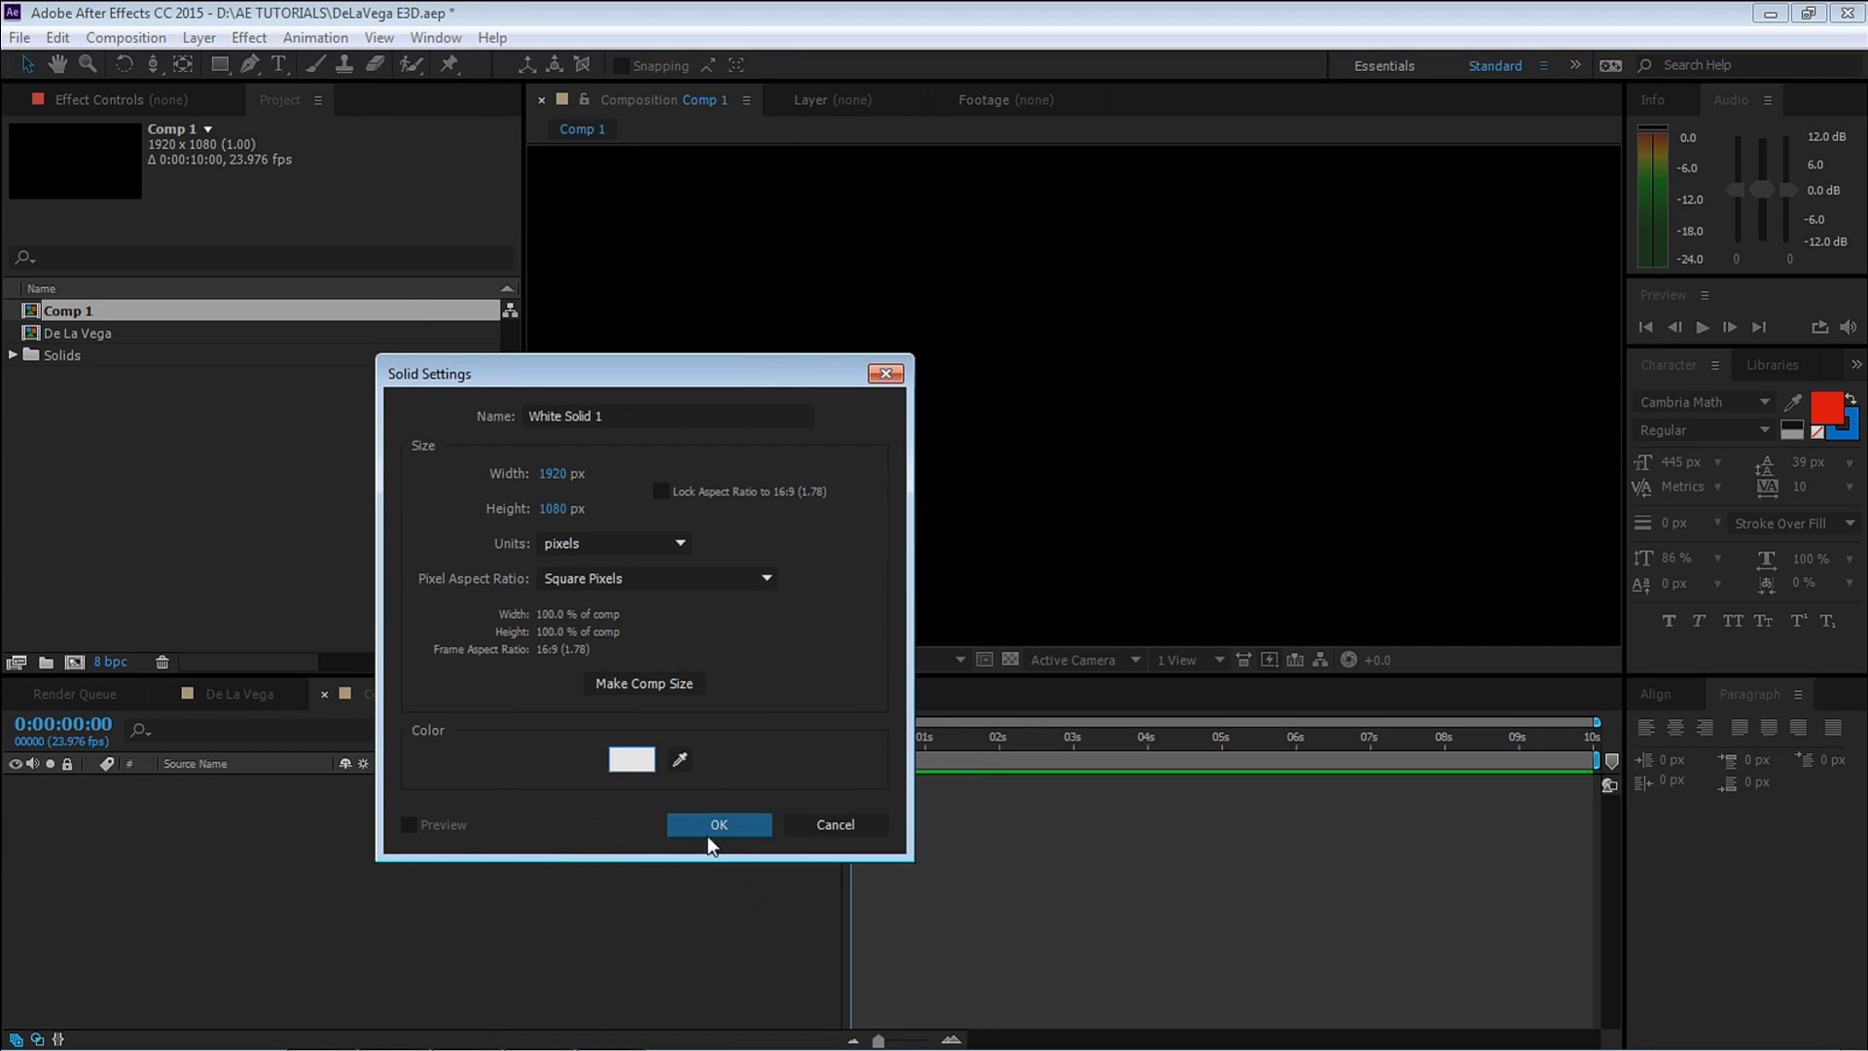
{"action": "left_click", "coordinate": [710, 827]}
Paste the shield path onto White Solid 1 as Mask 1 and reveal its properties.
{"action": "left_click", "coordinate": [57, 37]}
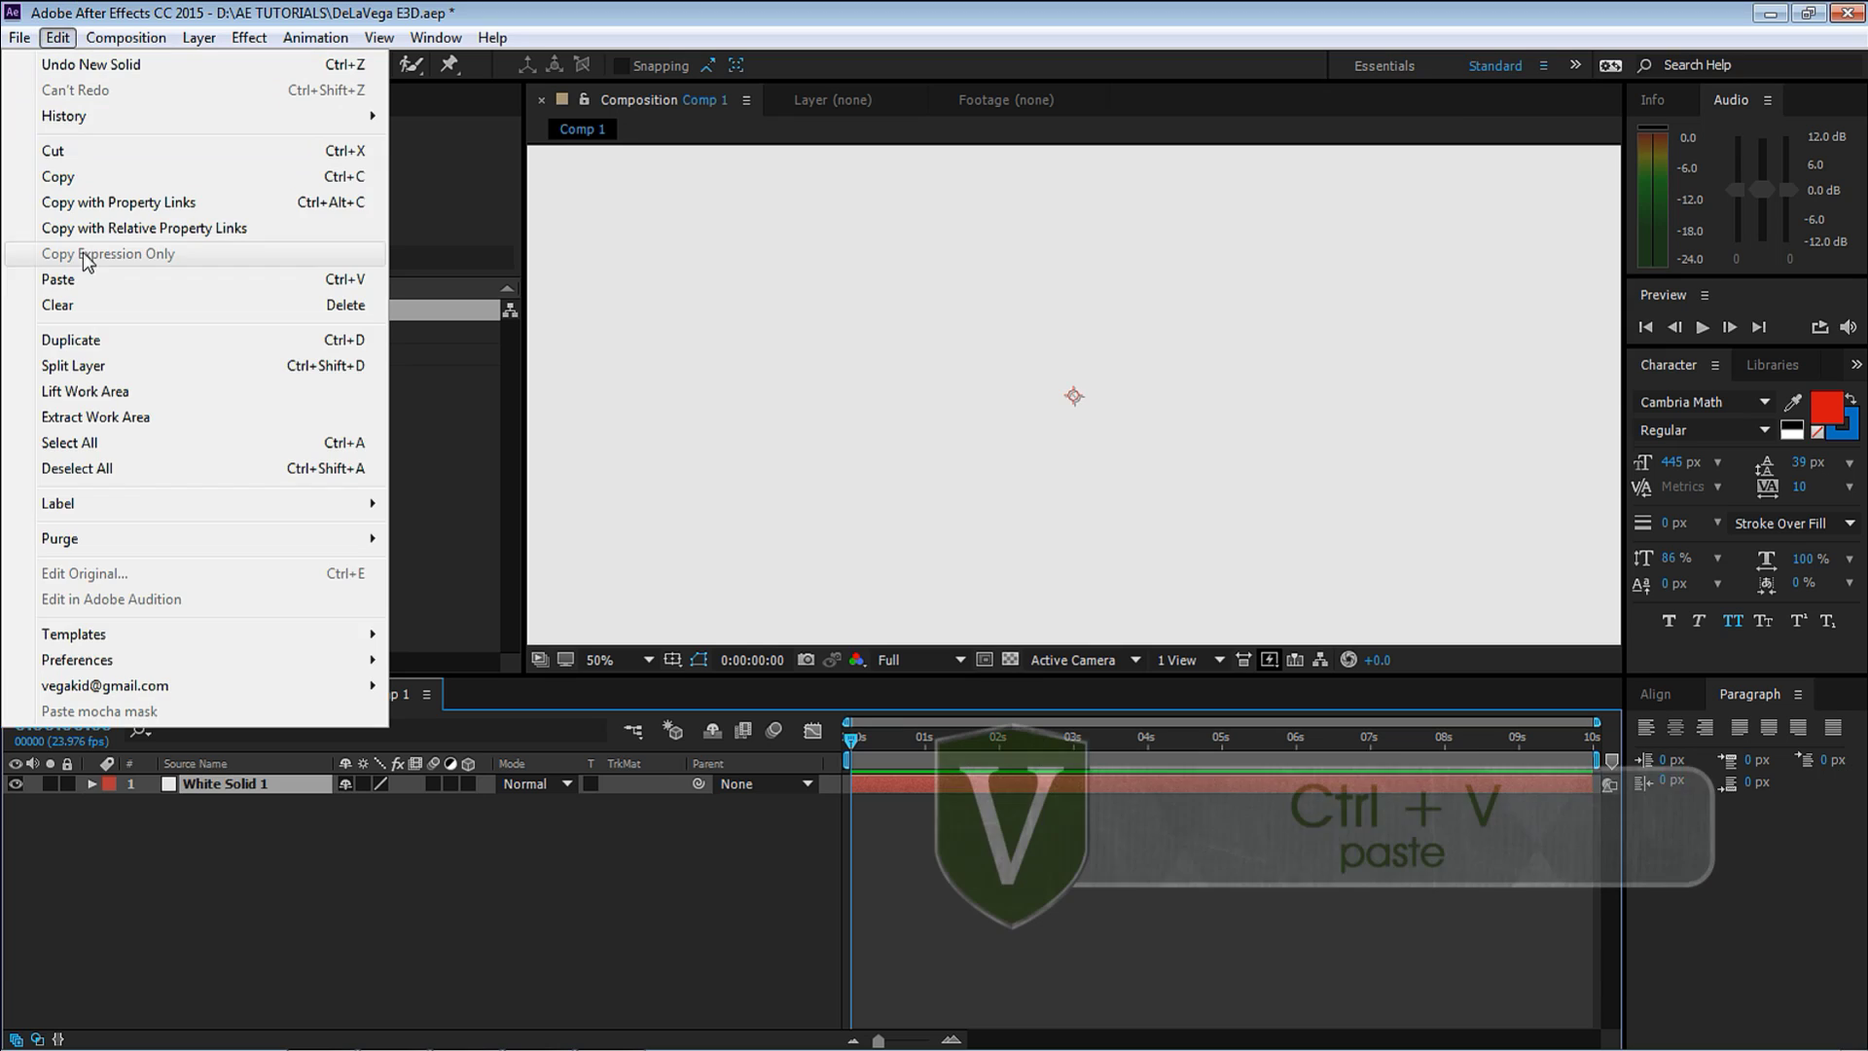
{"action": "left_click", "coordinate": [97, 276]}
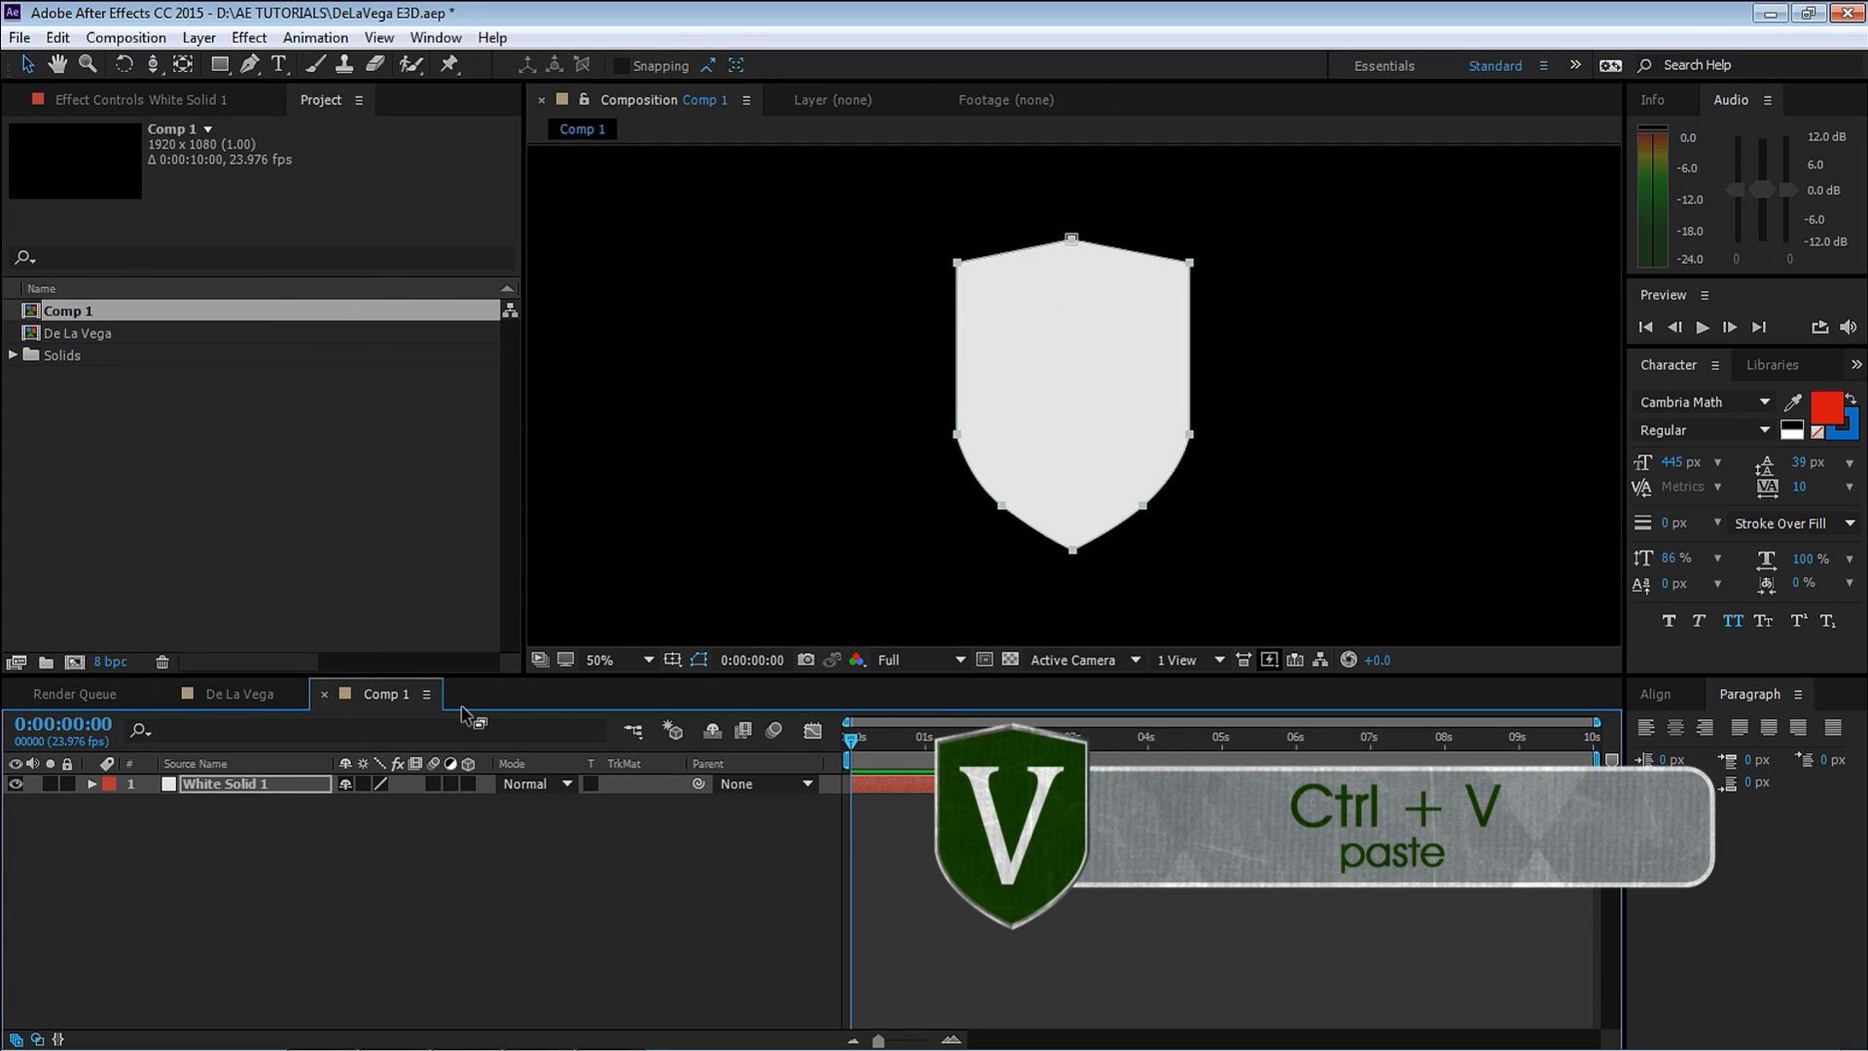
{"action": "left_click", "coordinate": [90, 783]}
{"action": "left_click", "coordinate": [111, 804]}
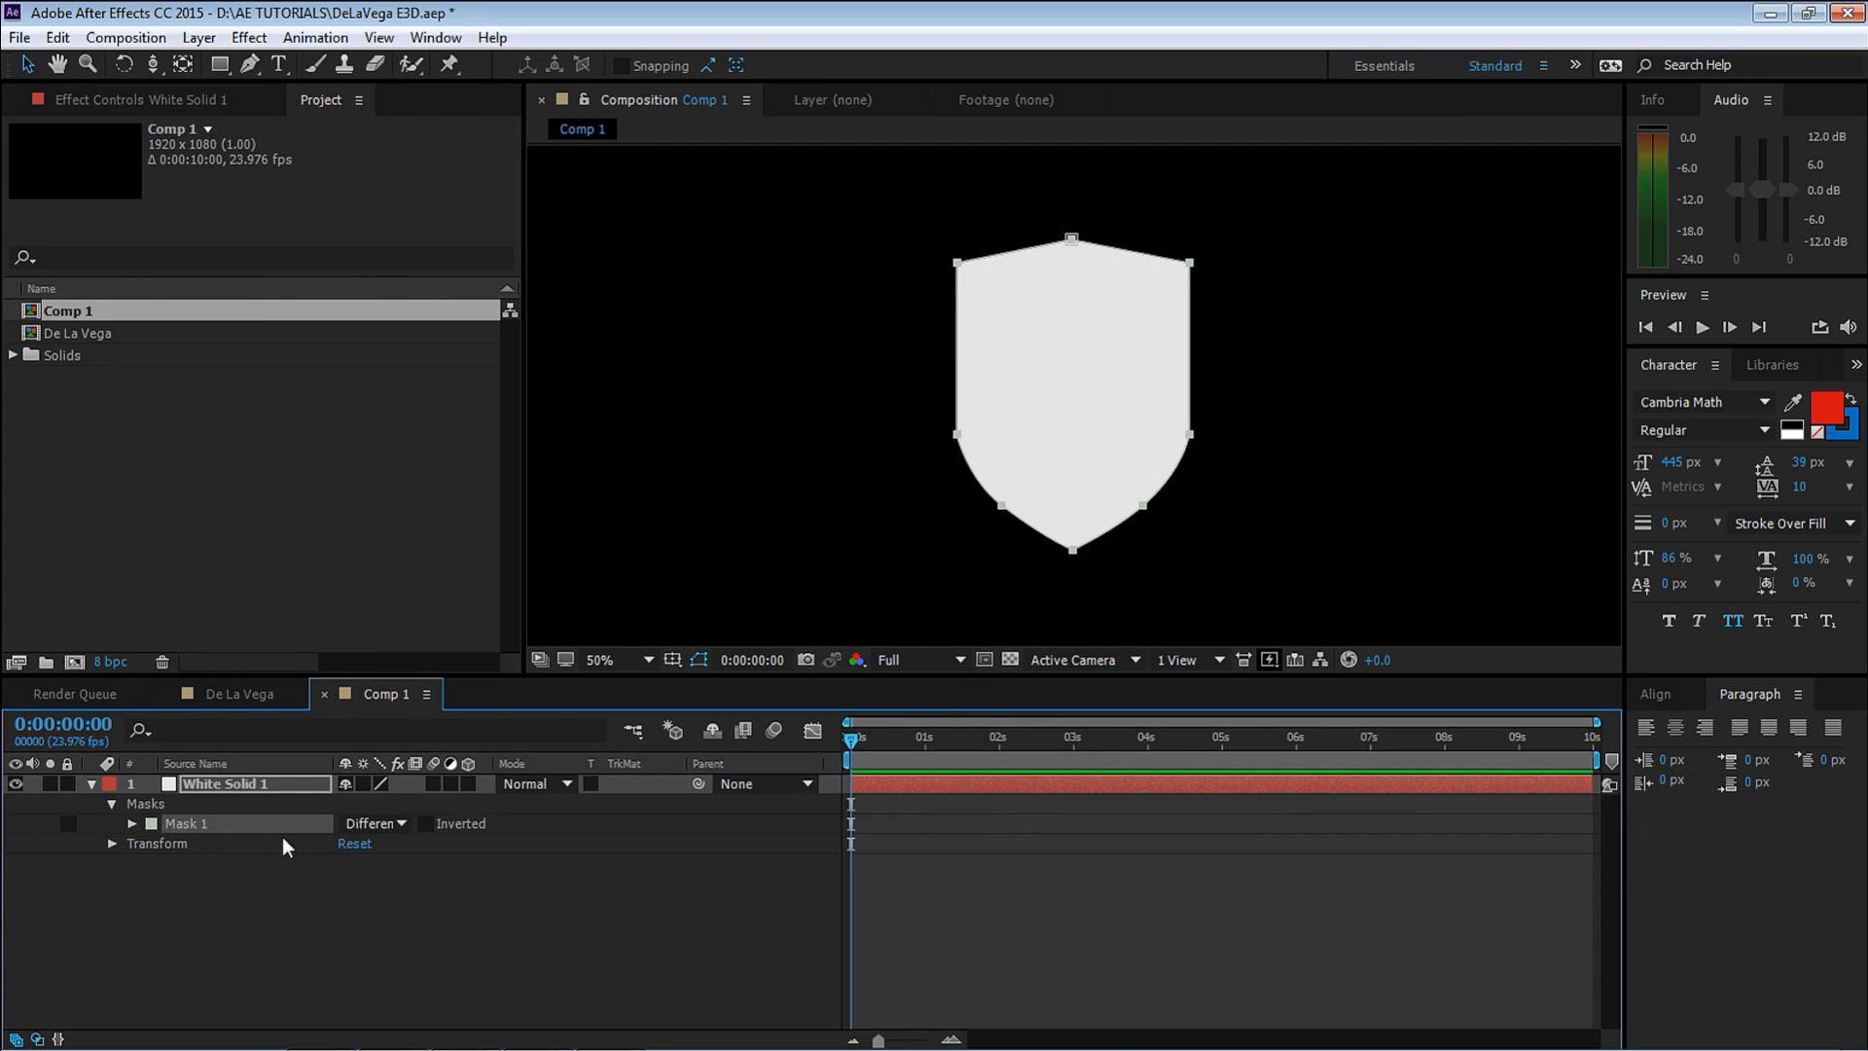
{"action": "left_click", "coordinate": [132, 824]}
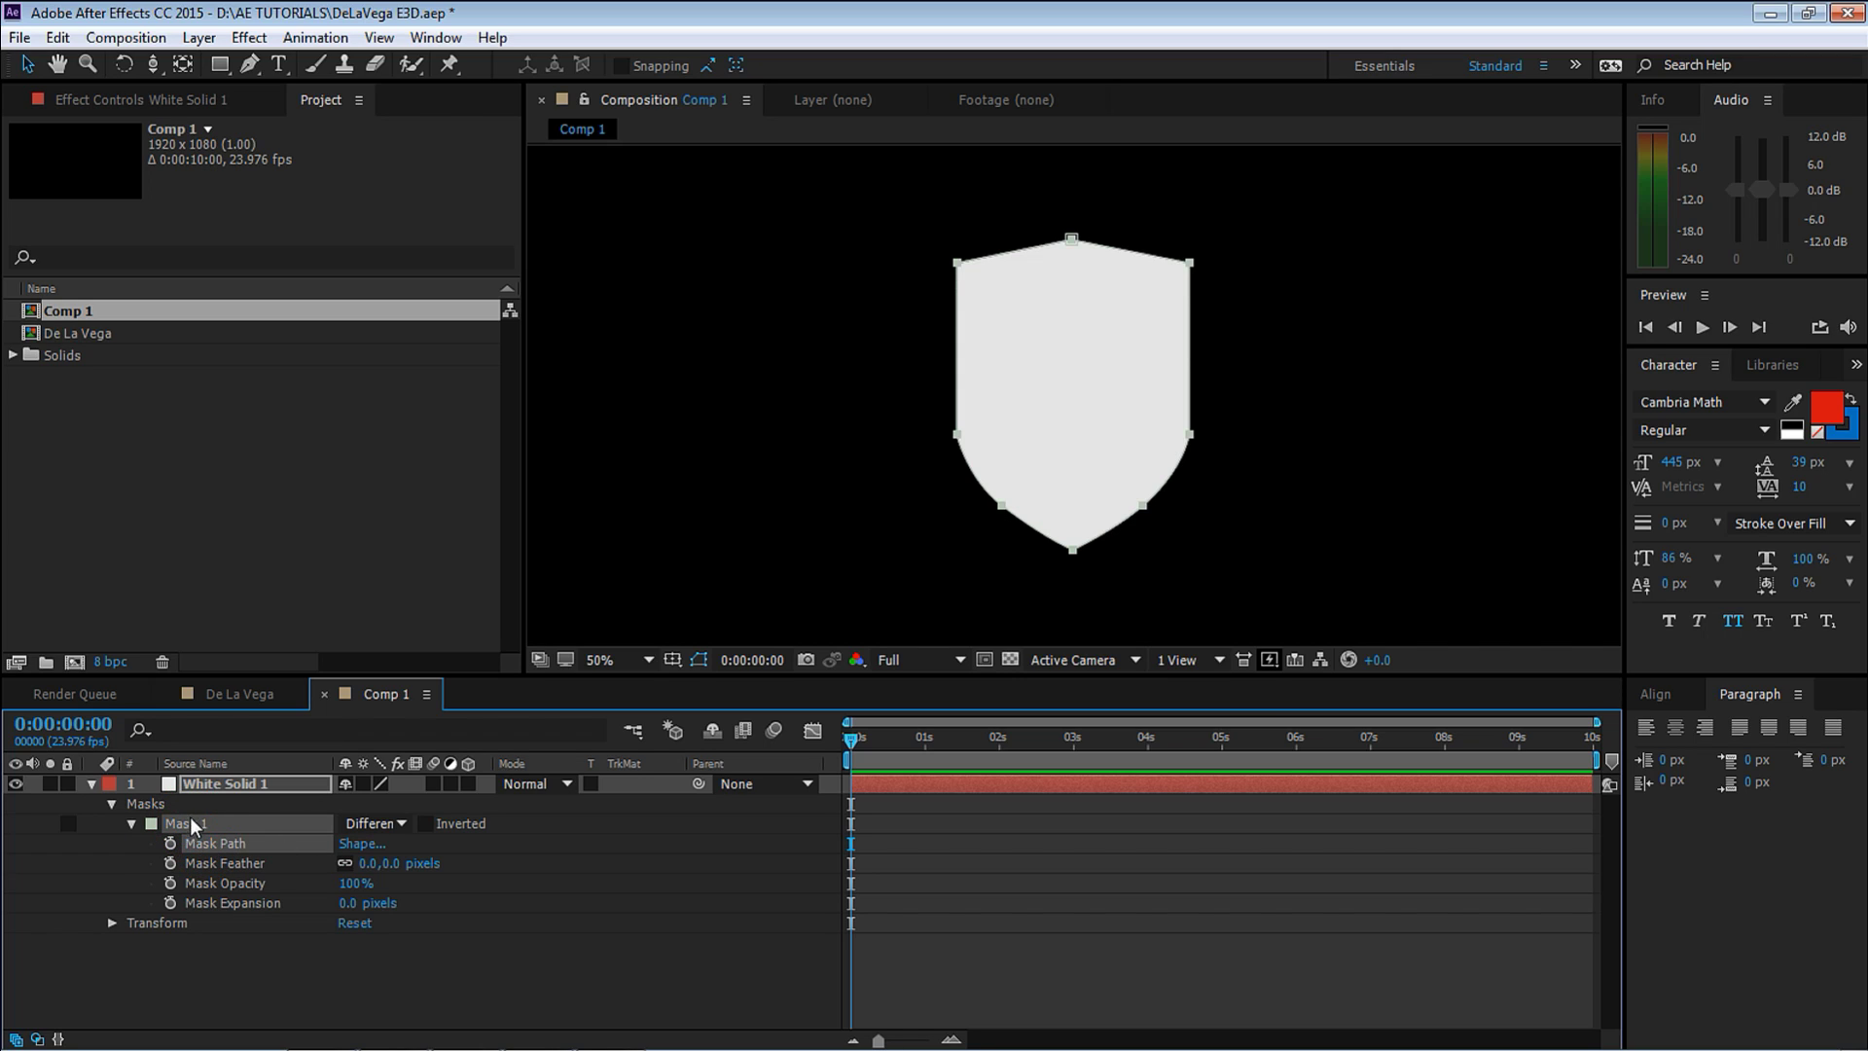
{"action": "left_click", "coordinate": [234, 784]}
Duplicate the shield mask as Mask 2 and scale it just inside the shield edge.
{"action": "key", "text": "ctrl+t"}
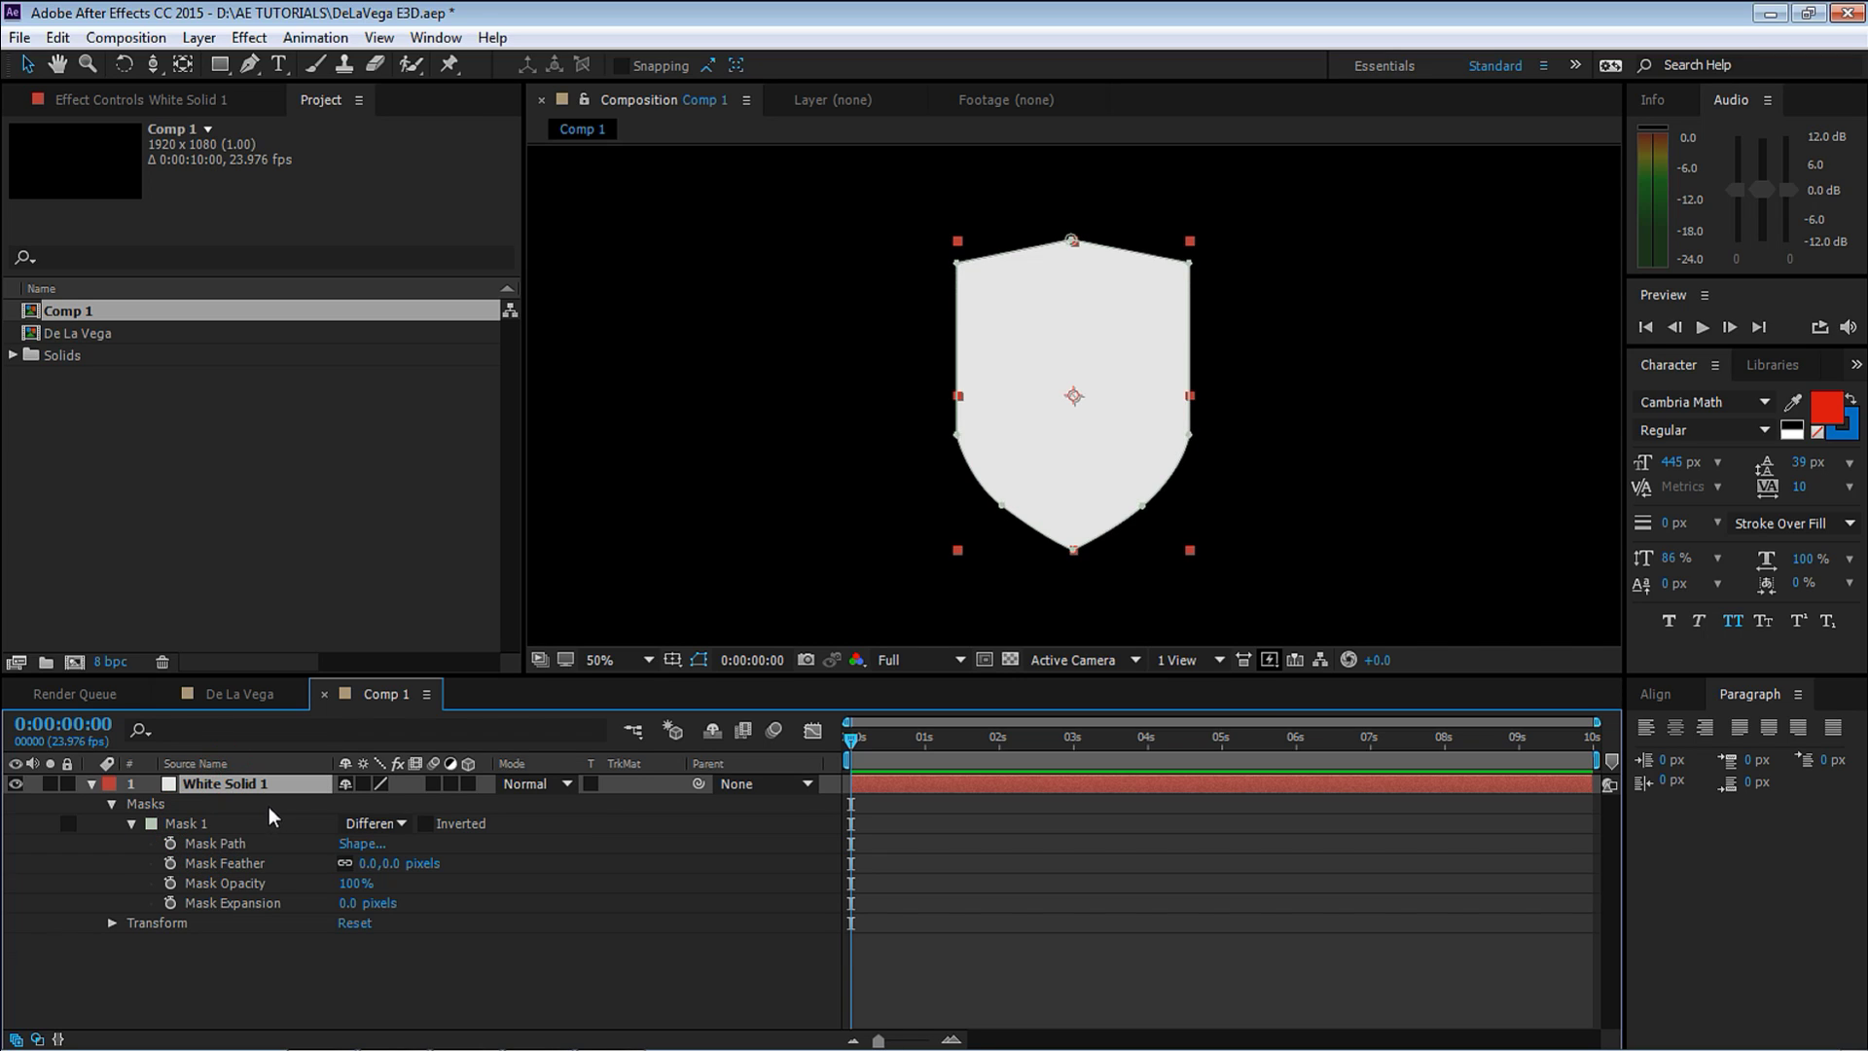
{"action": "key", "text": "ctrl+v"}
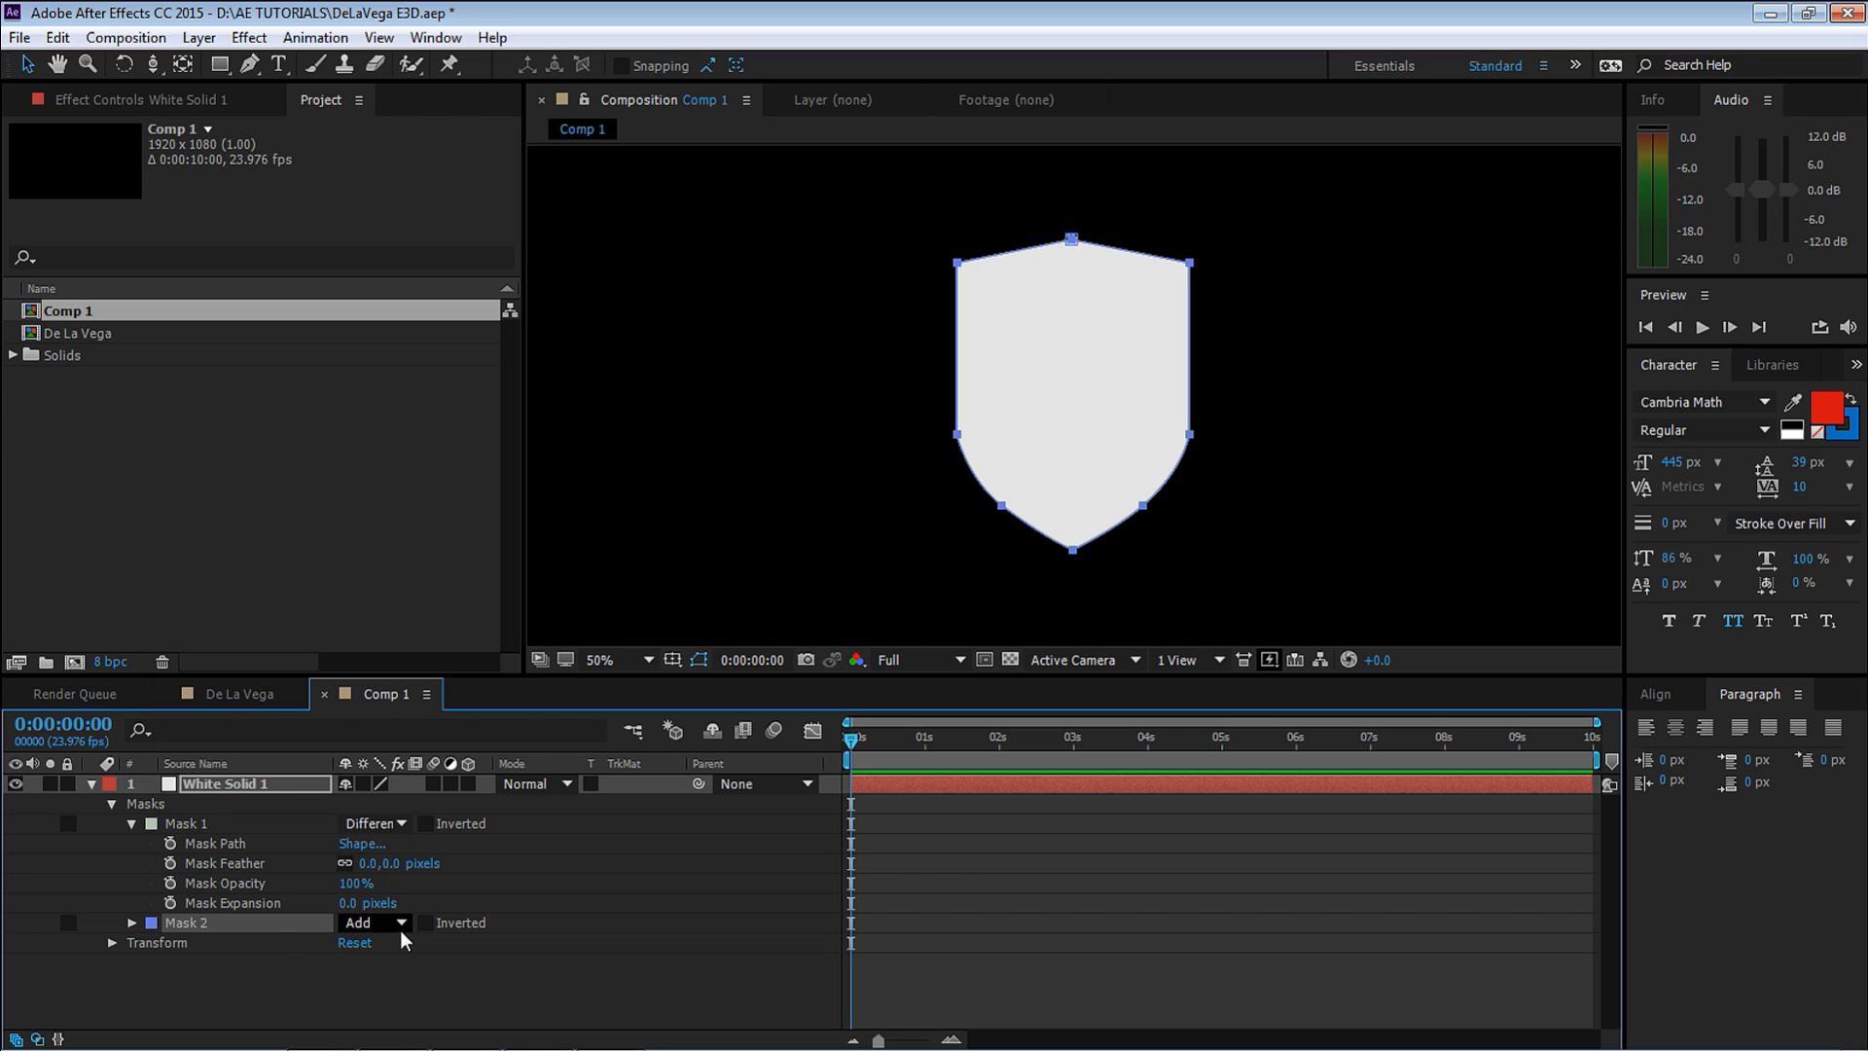
{"action": "key", "text": "ctrl+t"}
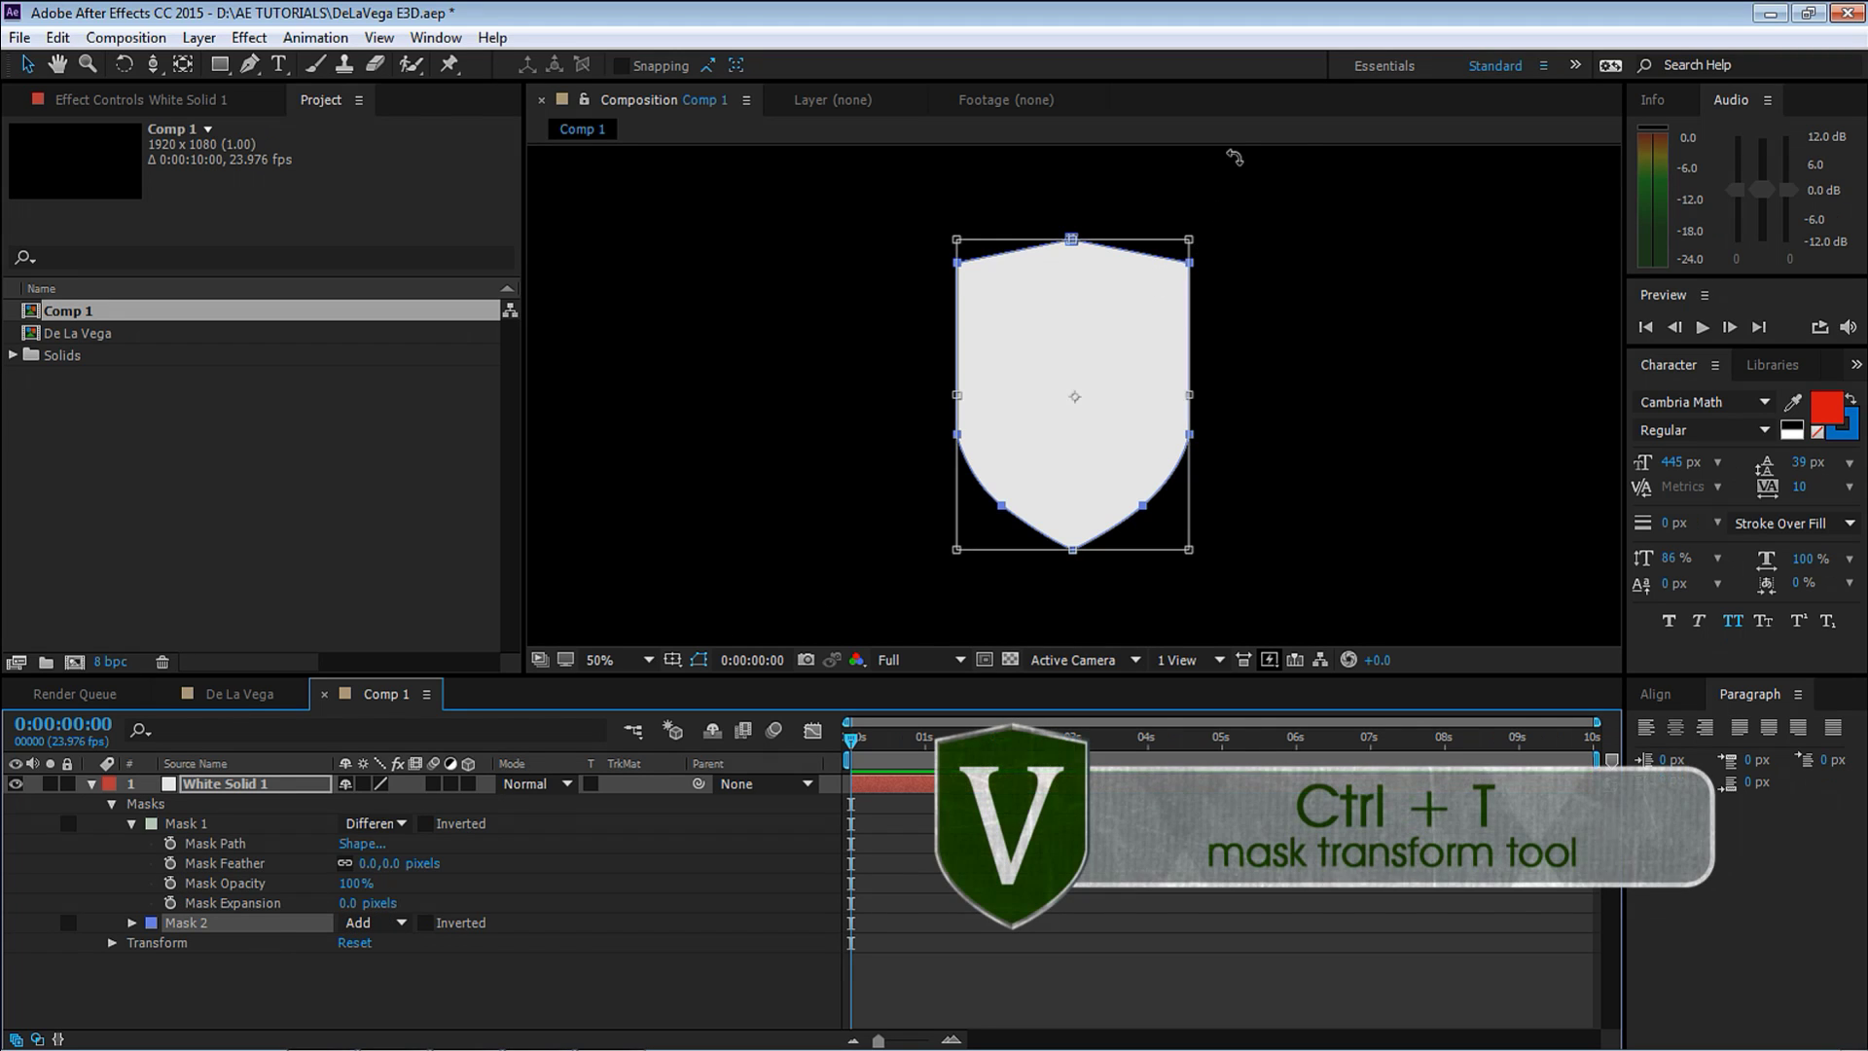
{"action": "key", "text": "period"}
{"action": "key", "text": "grave"}
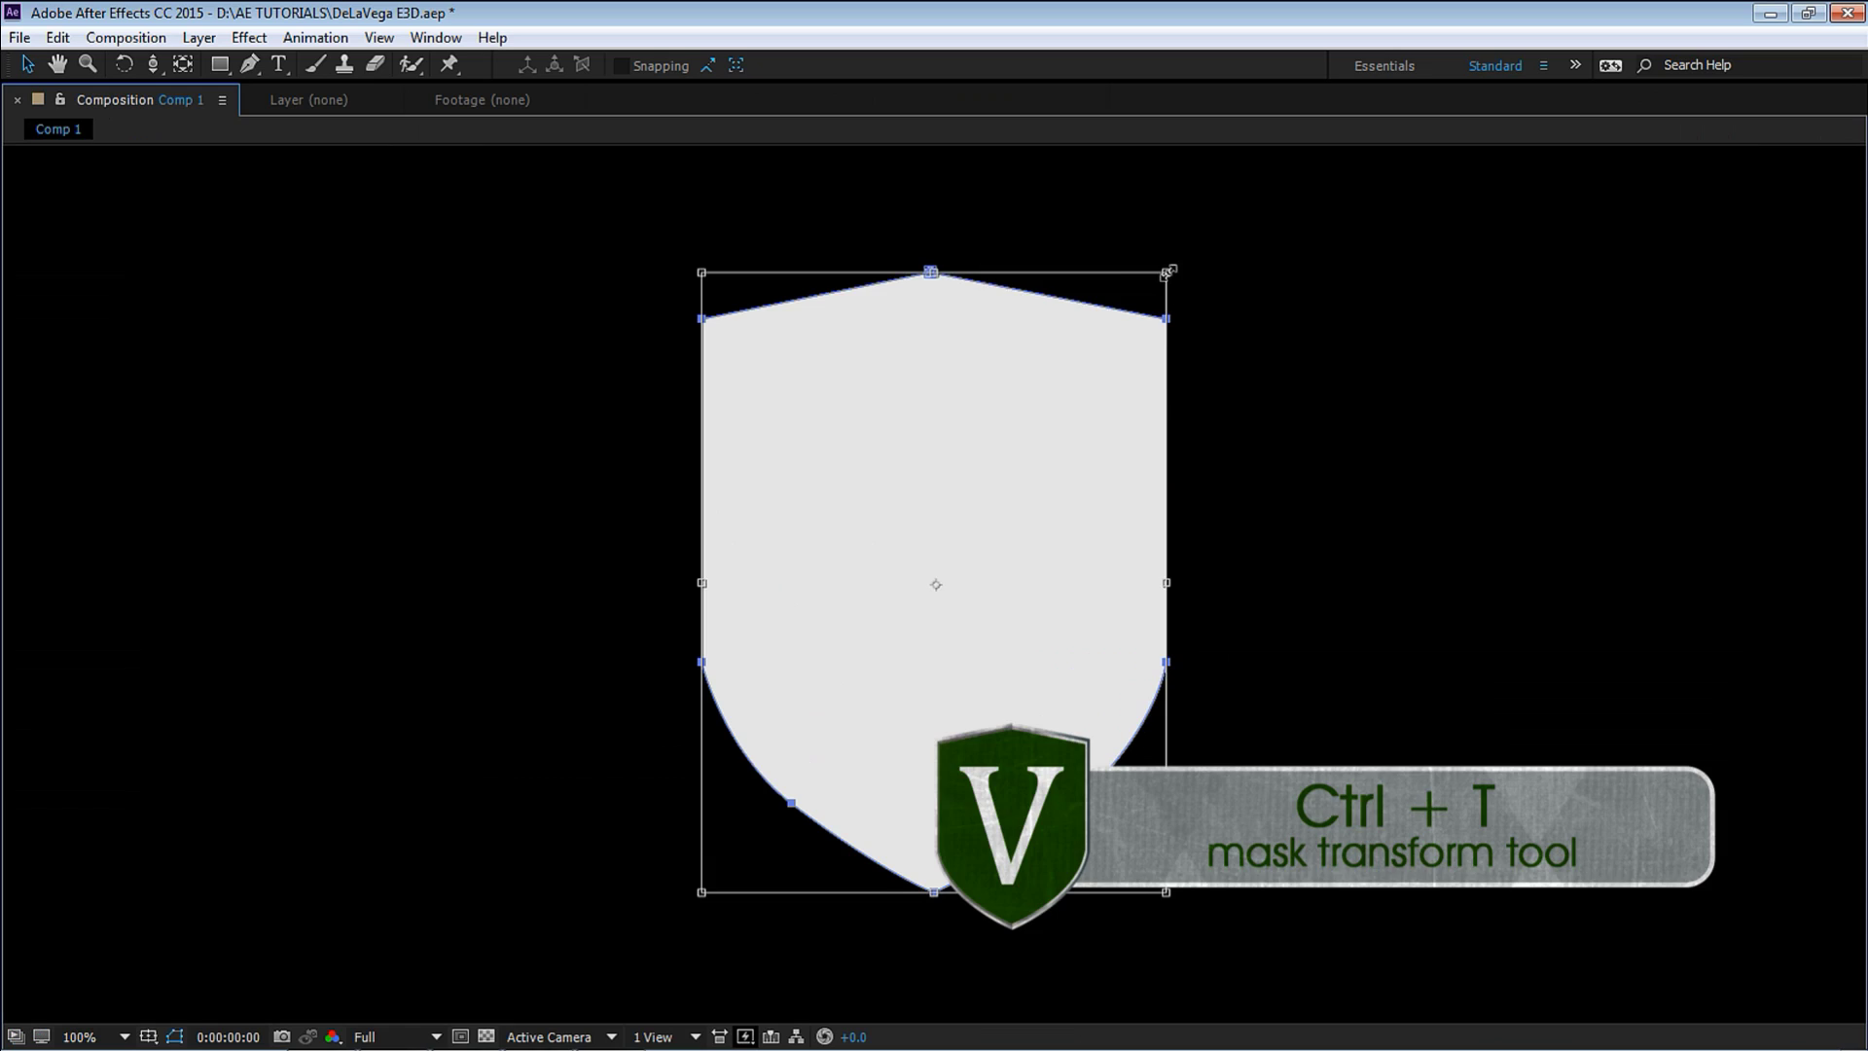
{"action": "left_click_drag", "start_coordinate": [1168, 272], "coordinate": [1157, 284]}
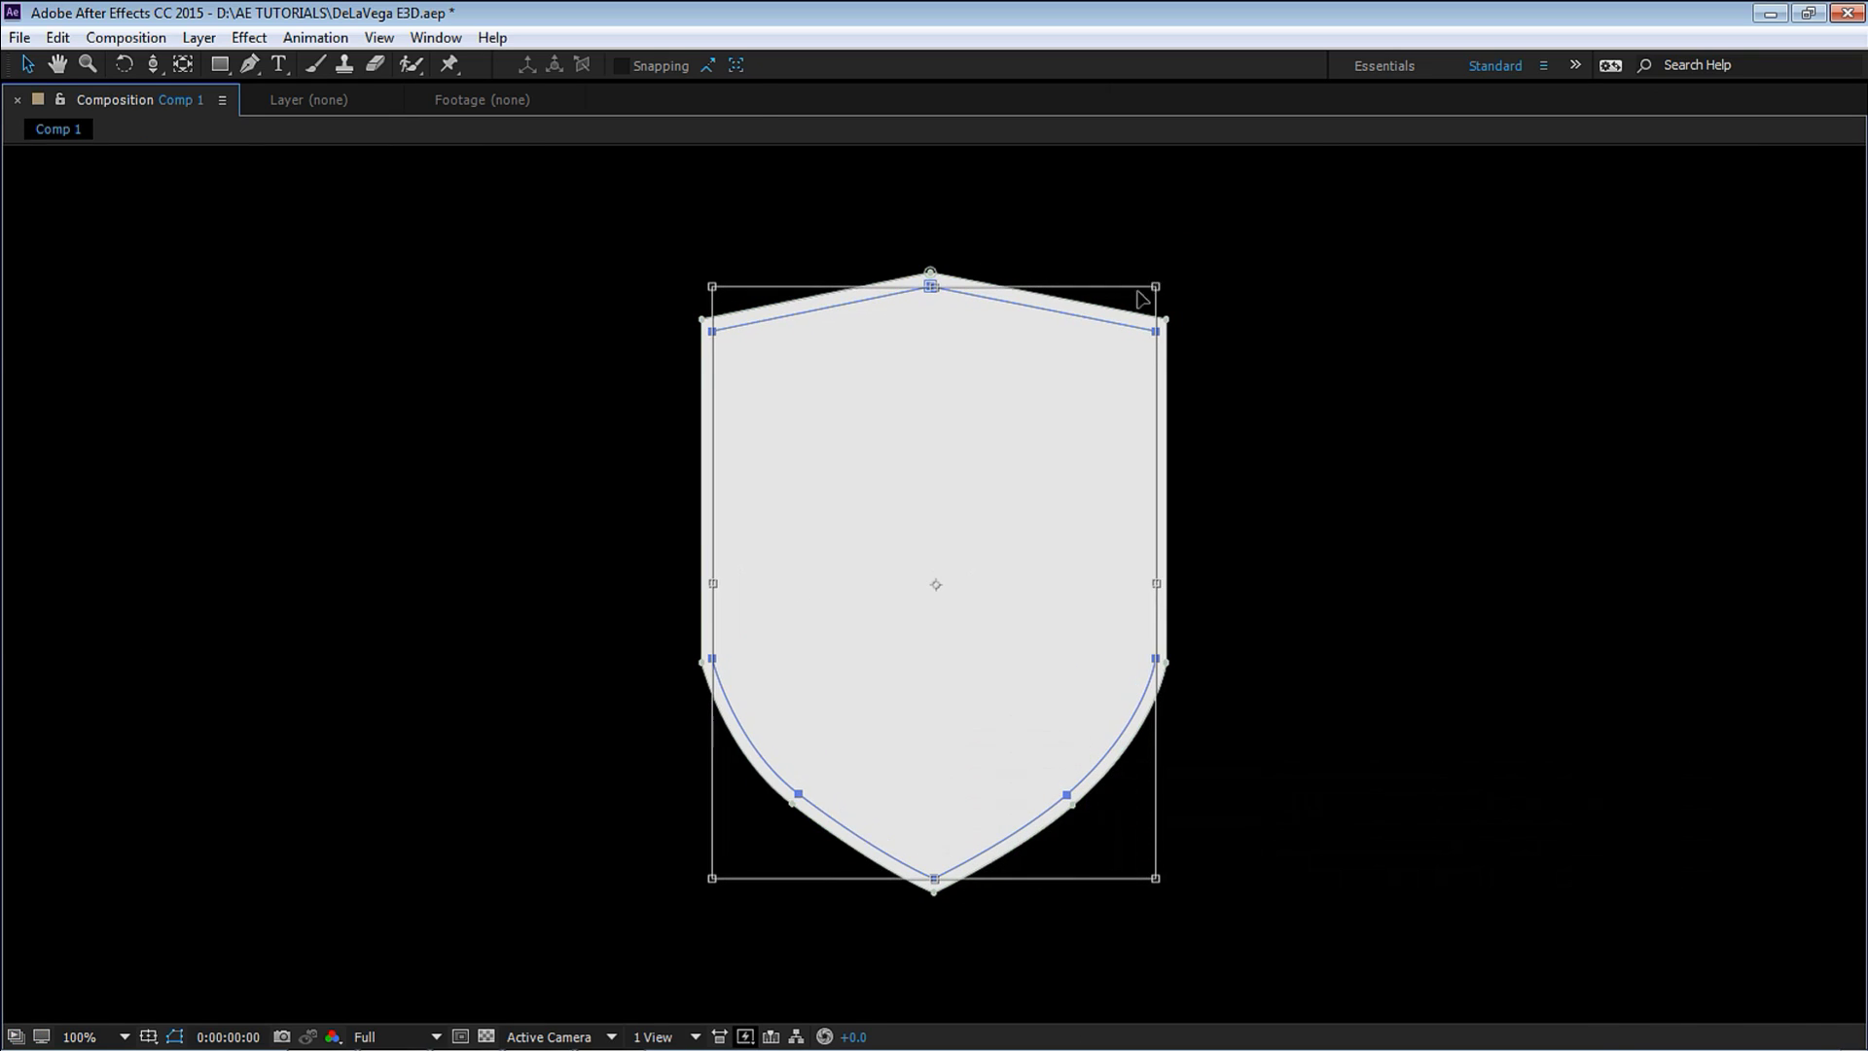
{"action": "key", "text": "grave"}
Set Mask 2 to Subtract to leave a thin white shield outline.
{"action": "left_click", "coordinate": [374, 922]}
{"action": "left_click", "coordinate": [375, 790]}
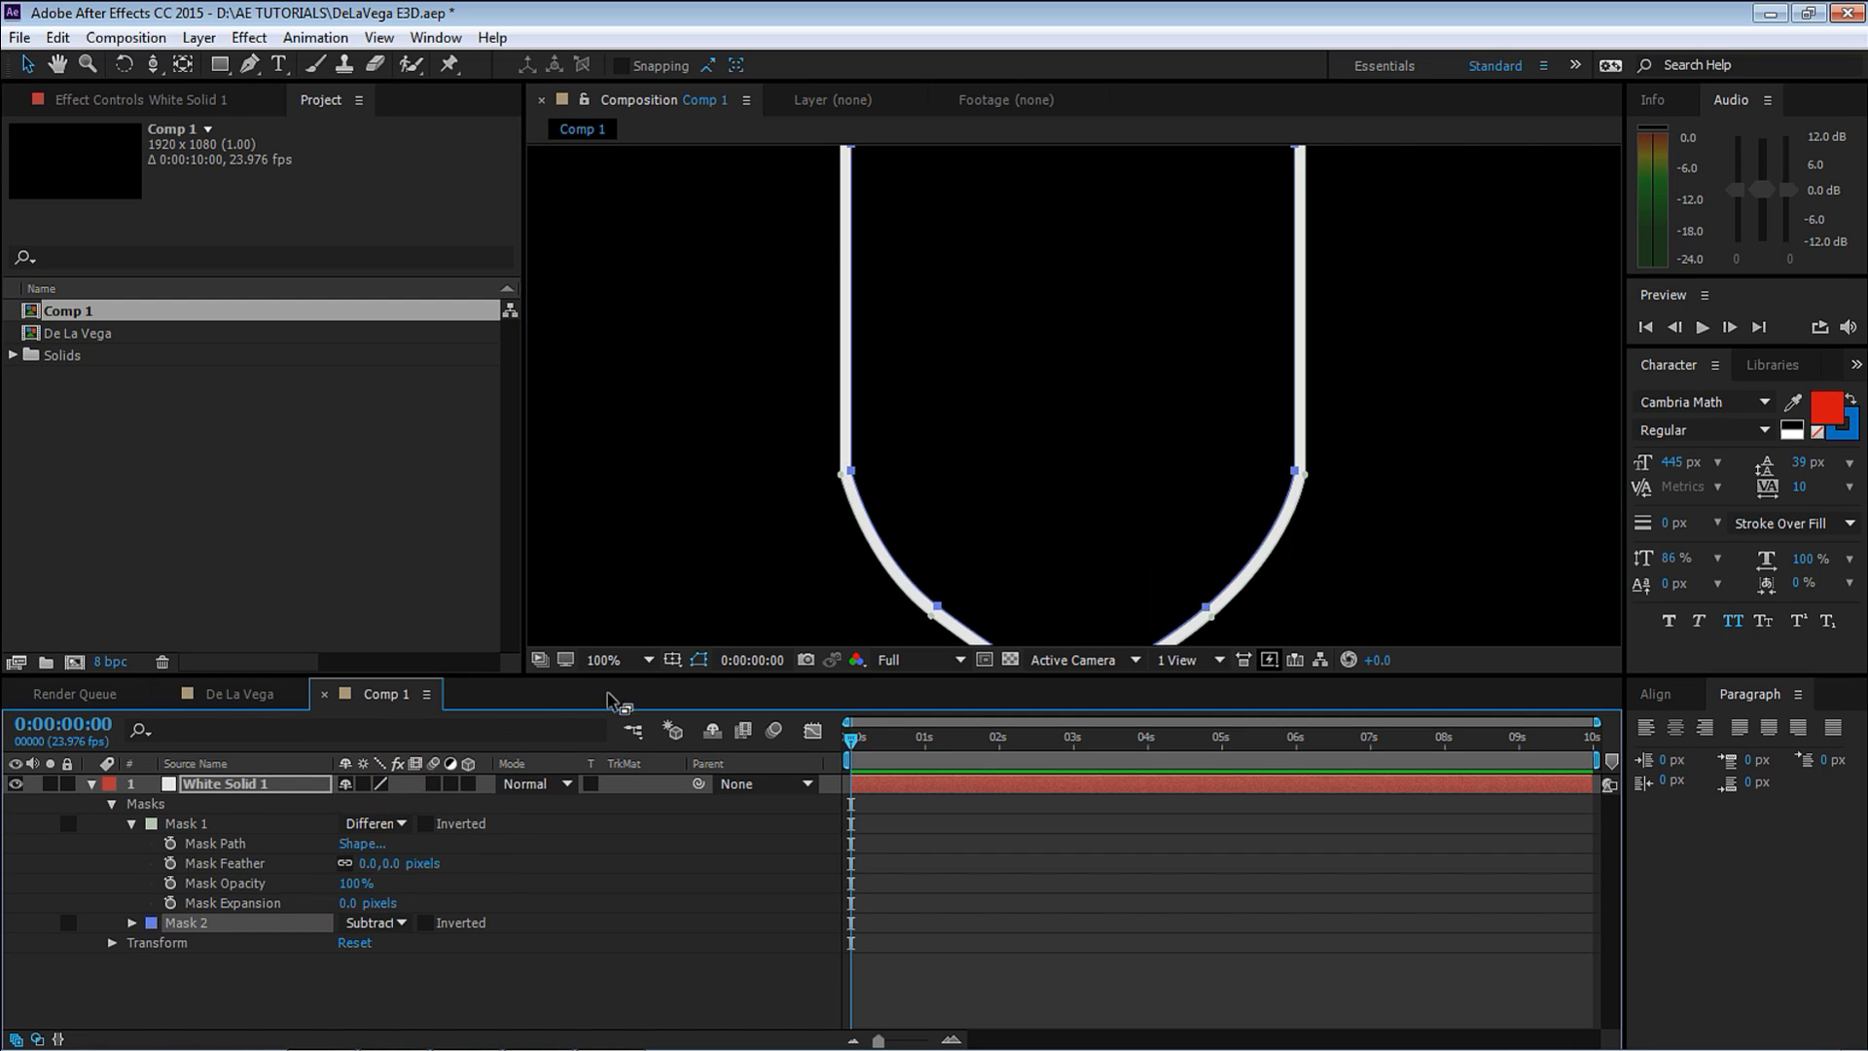
{"action": "key", "text": "grave"}
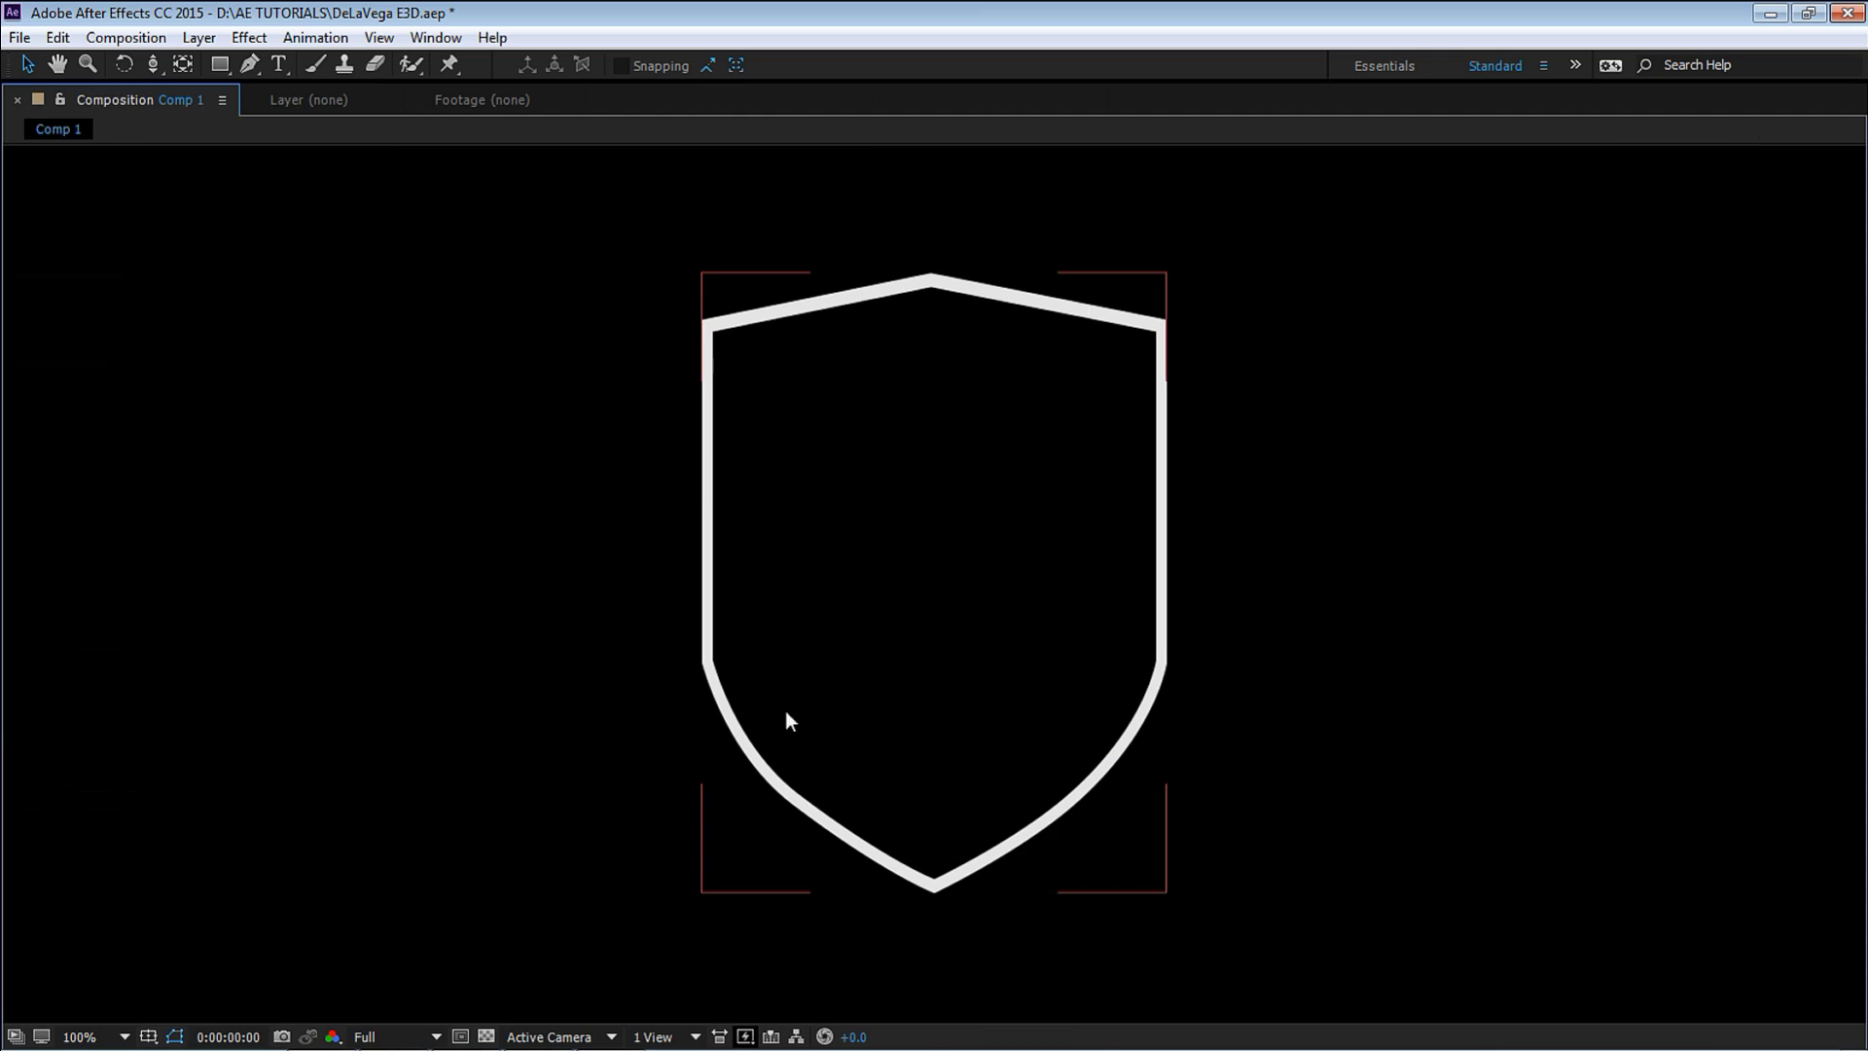
{"action": "key", "text": "grave"}
{"action": "left_click", "coordinate": [200, 784]}
{"action": "key", "text": "Return"}
Name the white solid layer Shield.
{"action": "type", "text": "Shield"}
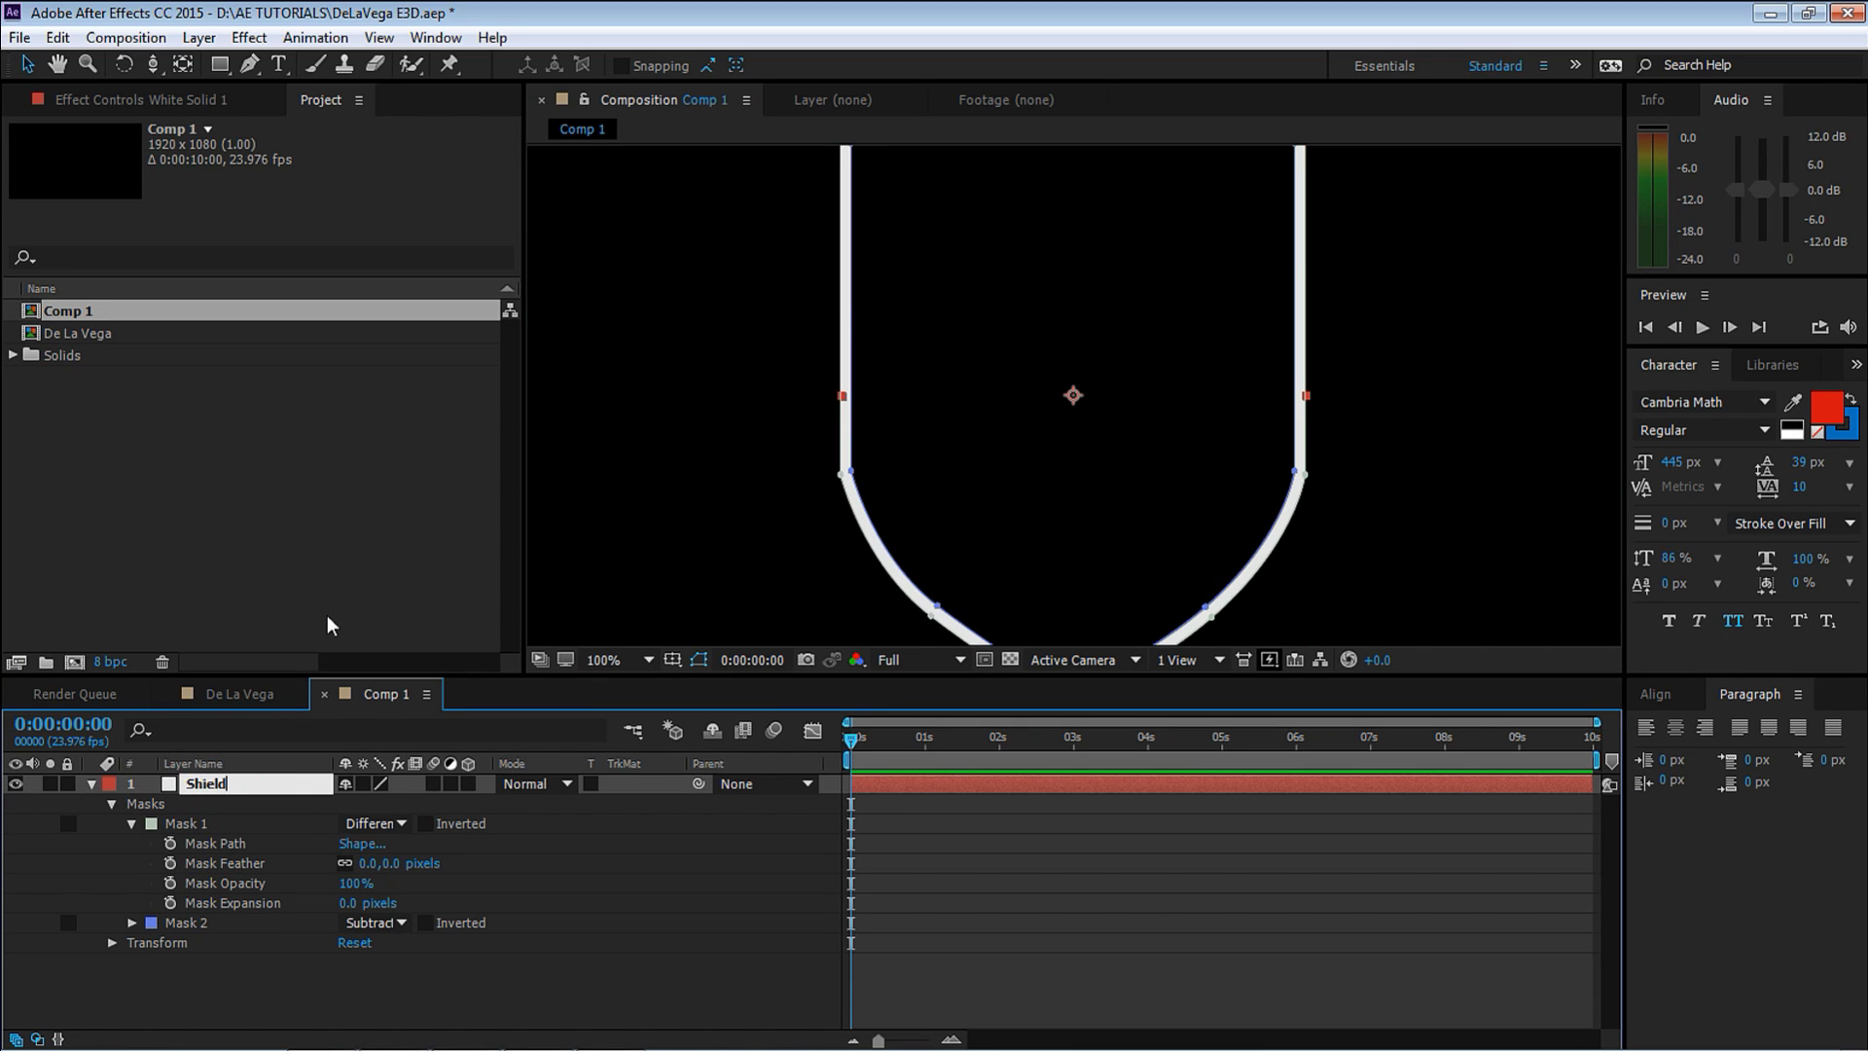
{"action": "key", "text": "Return"}
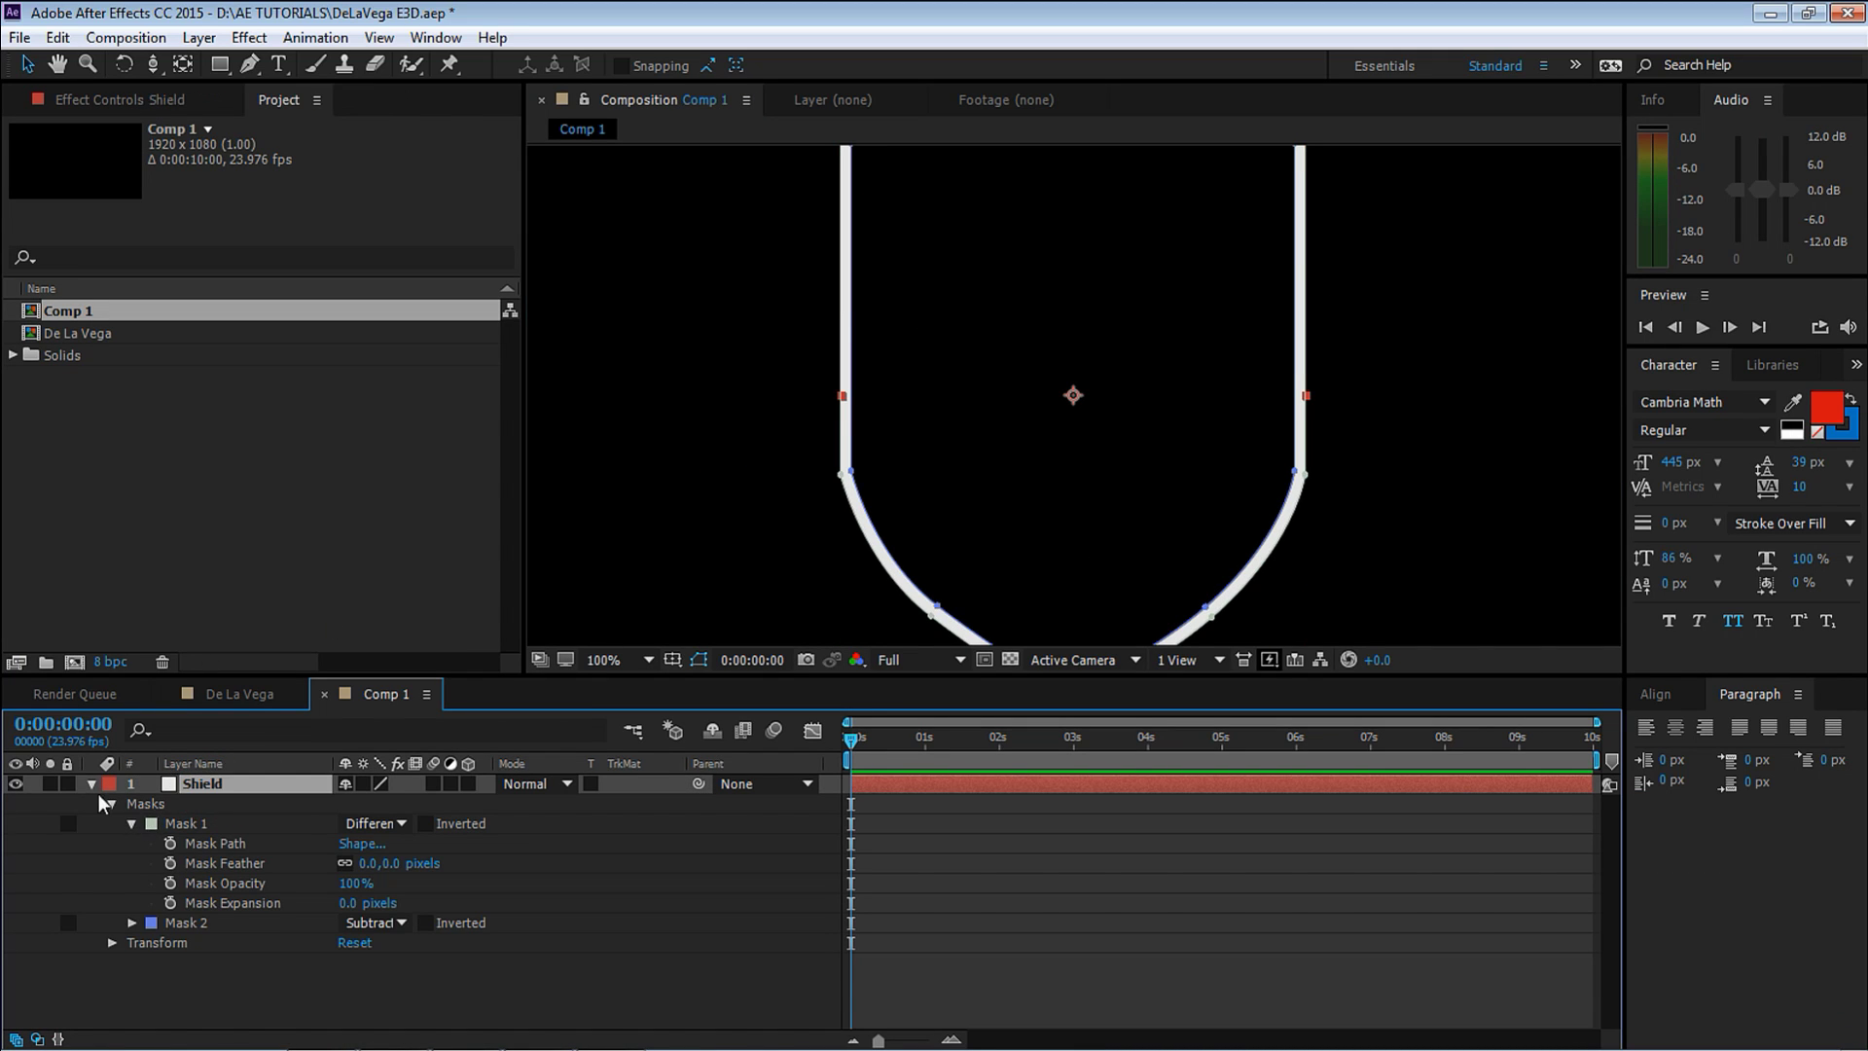
{"action": "left_click", "coordinate": [90, 783]}
Add a red 'V' text layer centred inside the shield.
{"action": "left_click", "coordinate": [278, 64]}
{"action": "key", "text": "grave"}
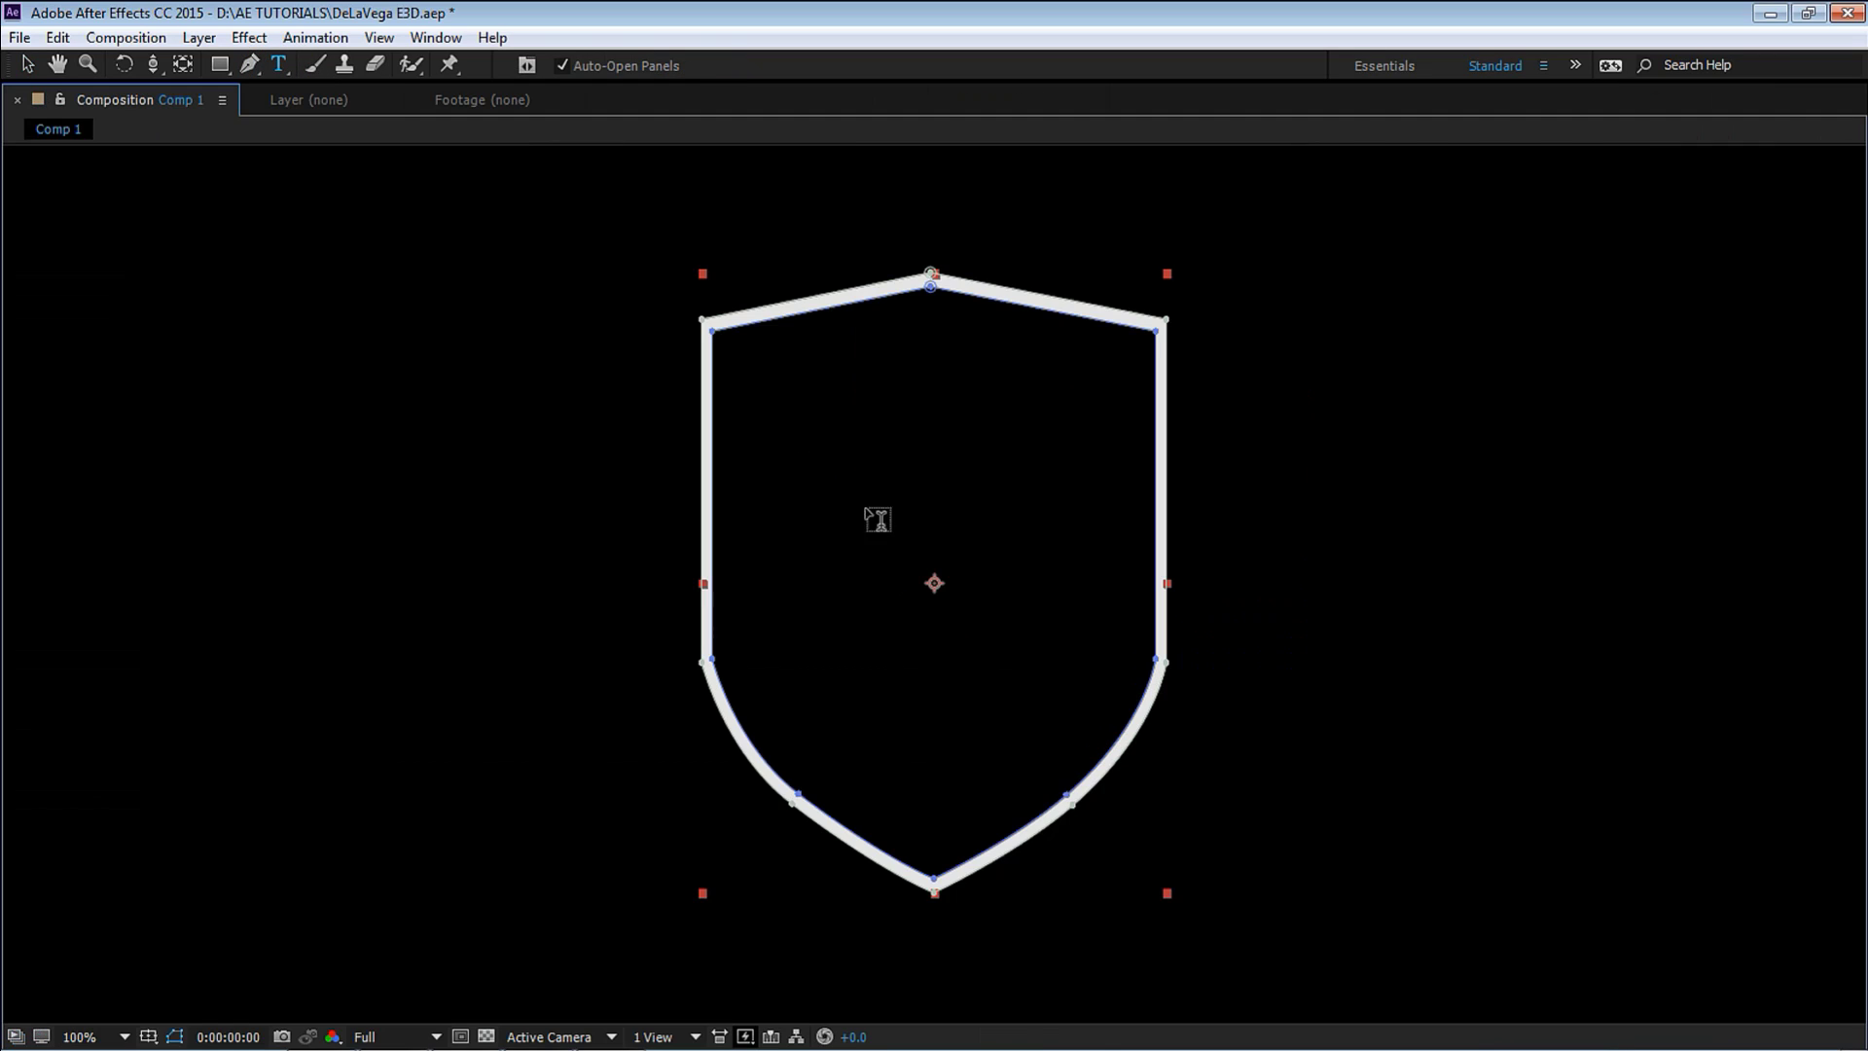
{"action": "left_click", "coordinate": [846, 592]}
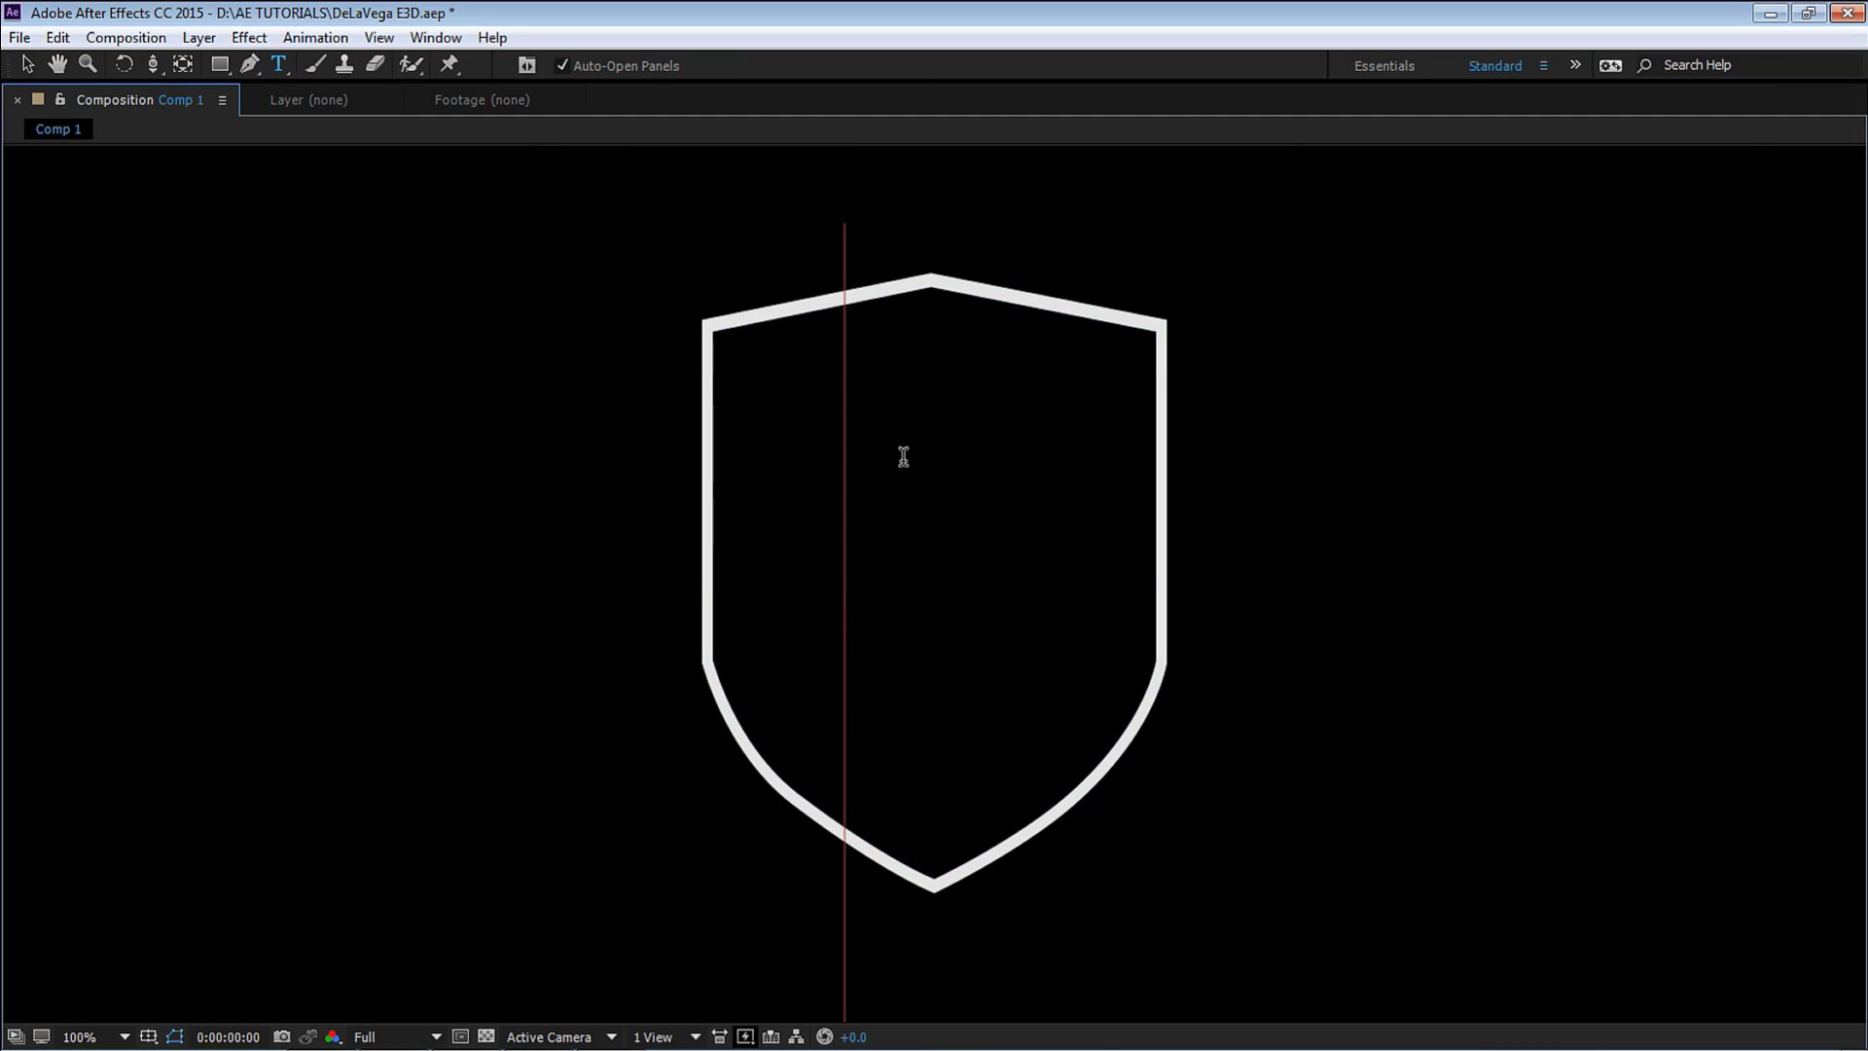
{"action": "type", "text": "V"}
{"action": "left_click", "coordinate": [26, 64]}
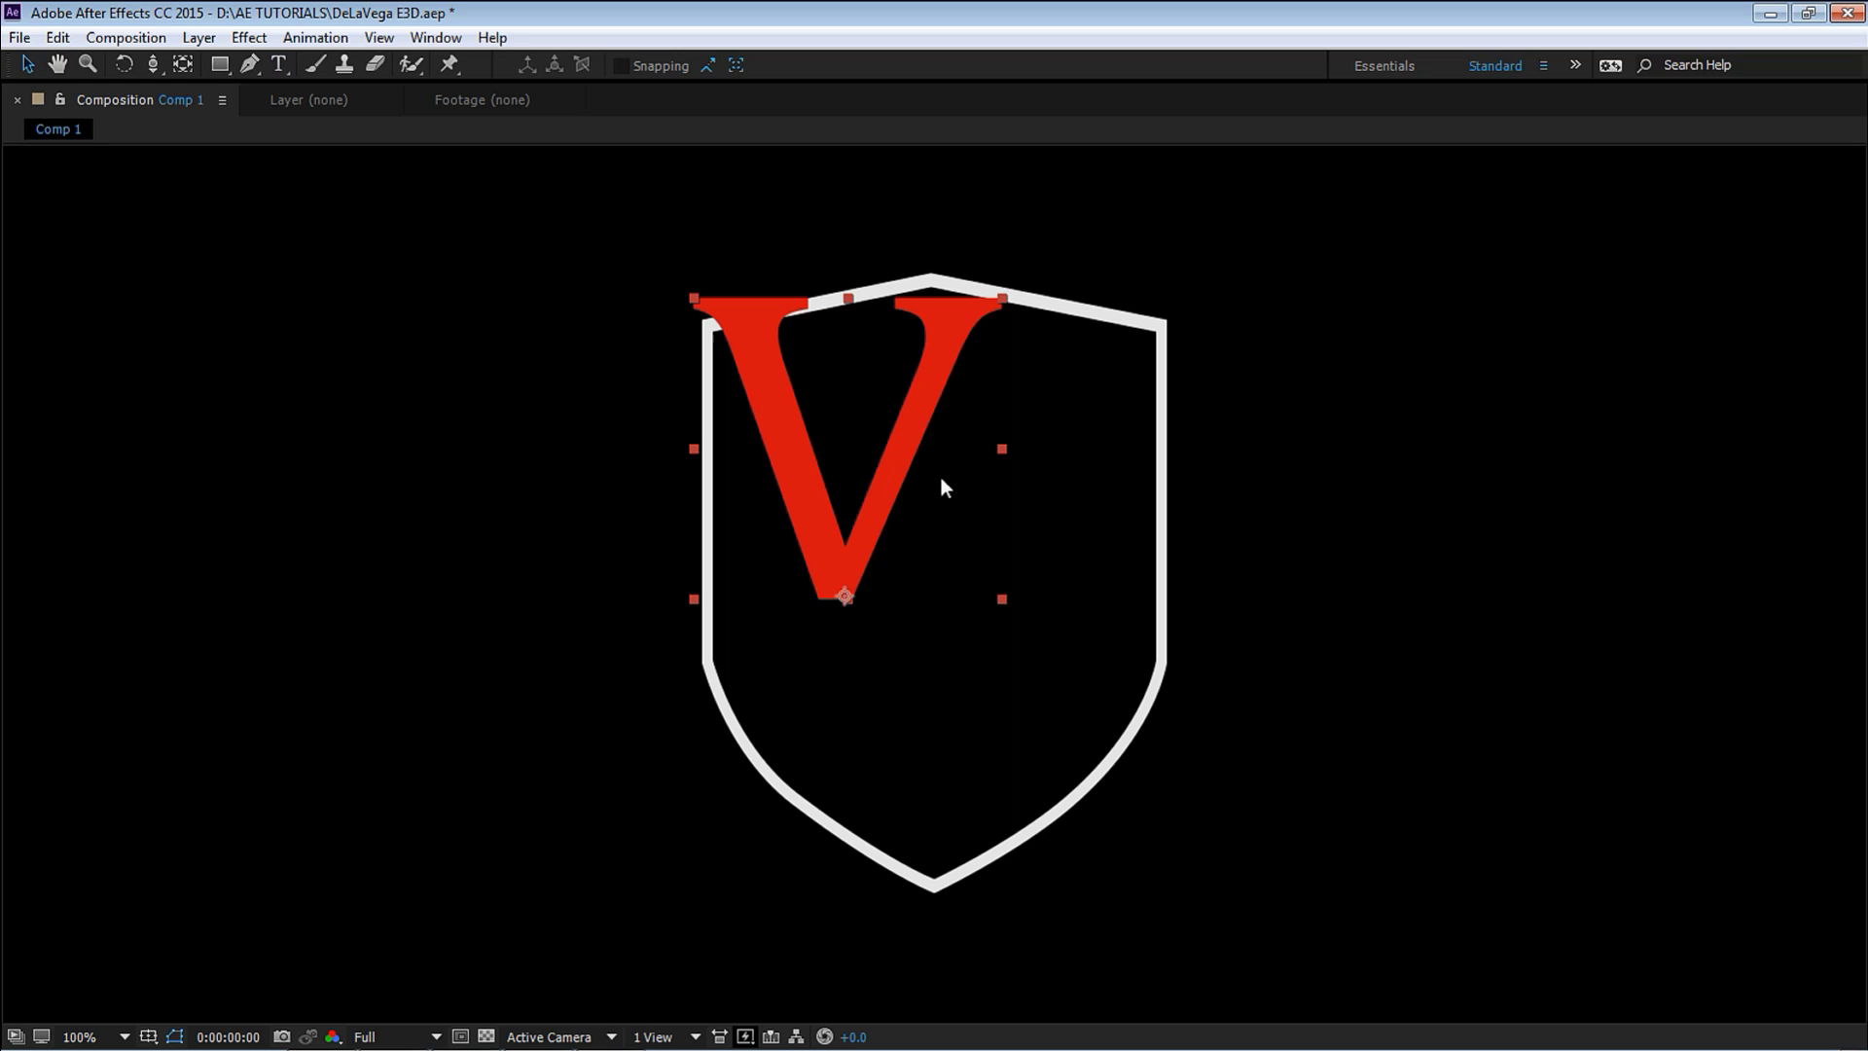
{"action": "left_click_drag", "start_coordinate": [874, 493], "coordinate": [972, 597]}
{"action": "key", "text": "grave"}
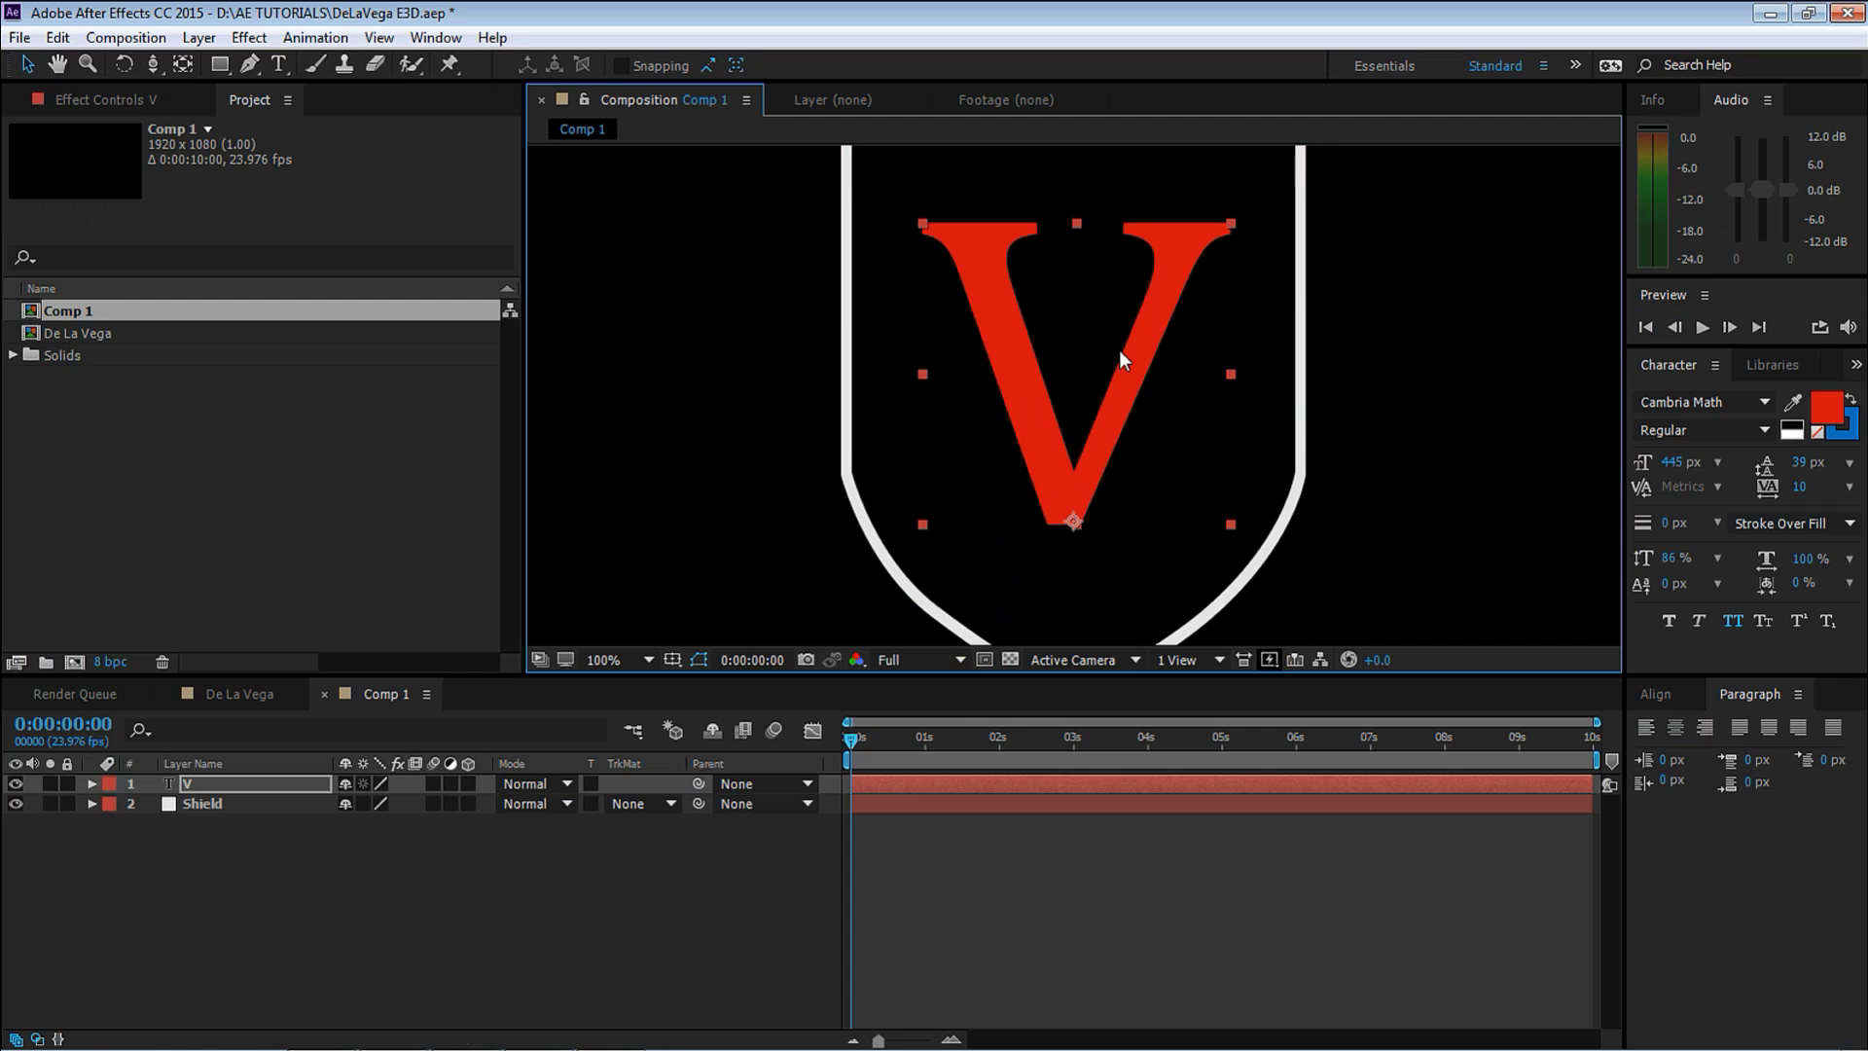
{"action": "key", "text": "comma"}
{"action": "left_click", "coordinate": [556, 318]}
Create a new full-comp solid layer coloured dark gray.
{"action": "left_click", "coordinate": [195, 37]}
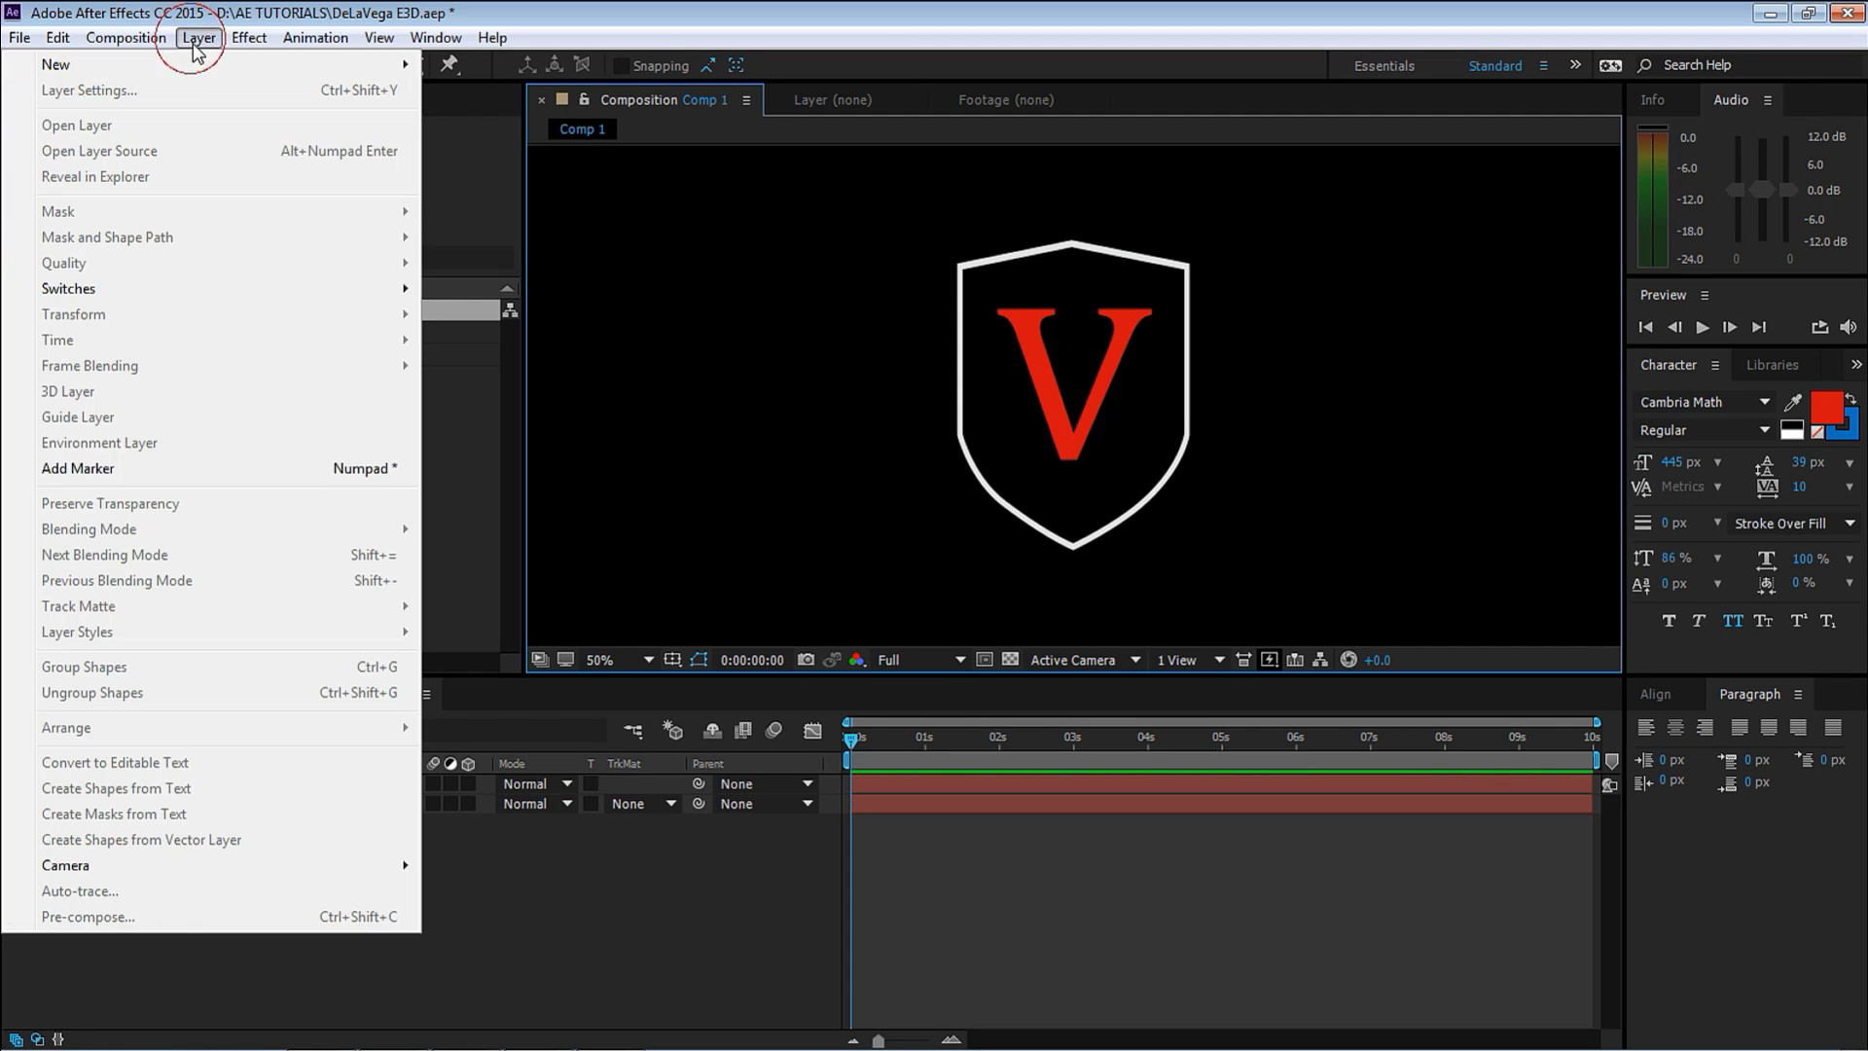
{"action": "mouse_move", "coordinate": [209, 58]}
{"action": "left_click", "coordinate": [467, 82]}
{"action": "left_click", "coordinate": [632, 759]}
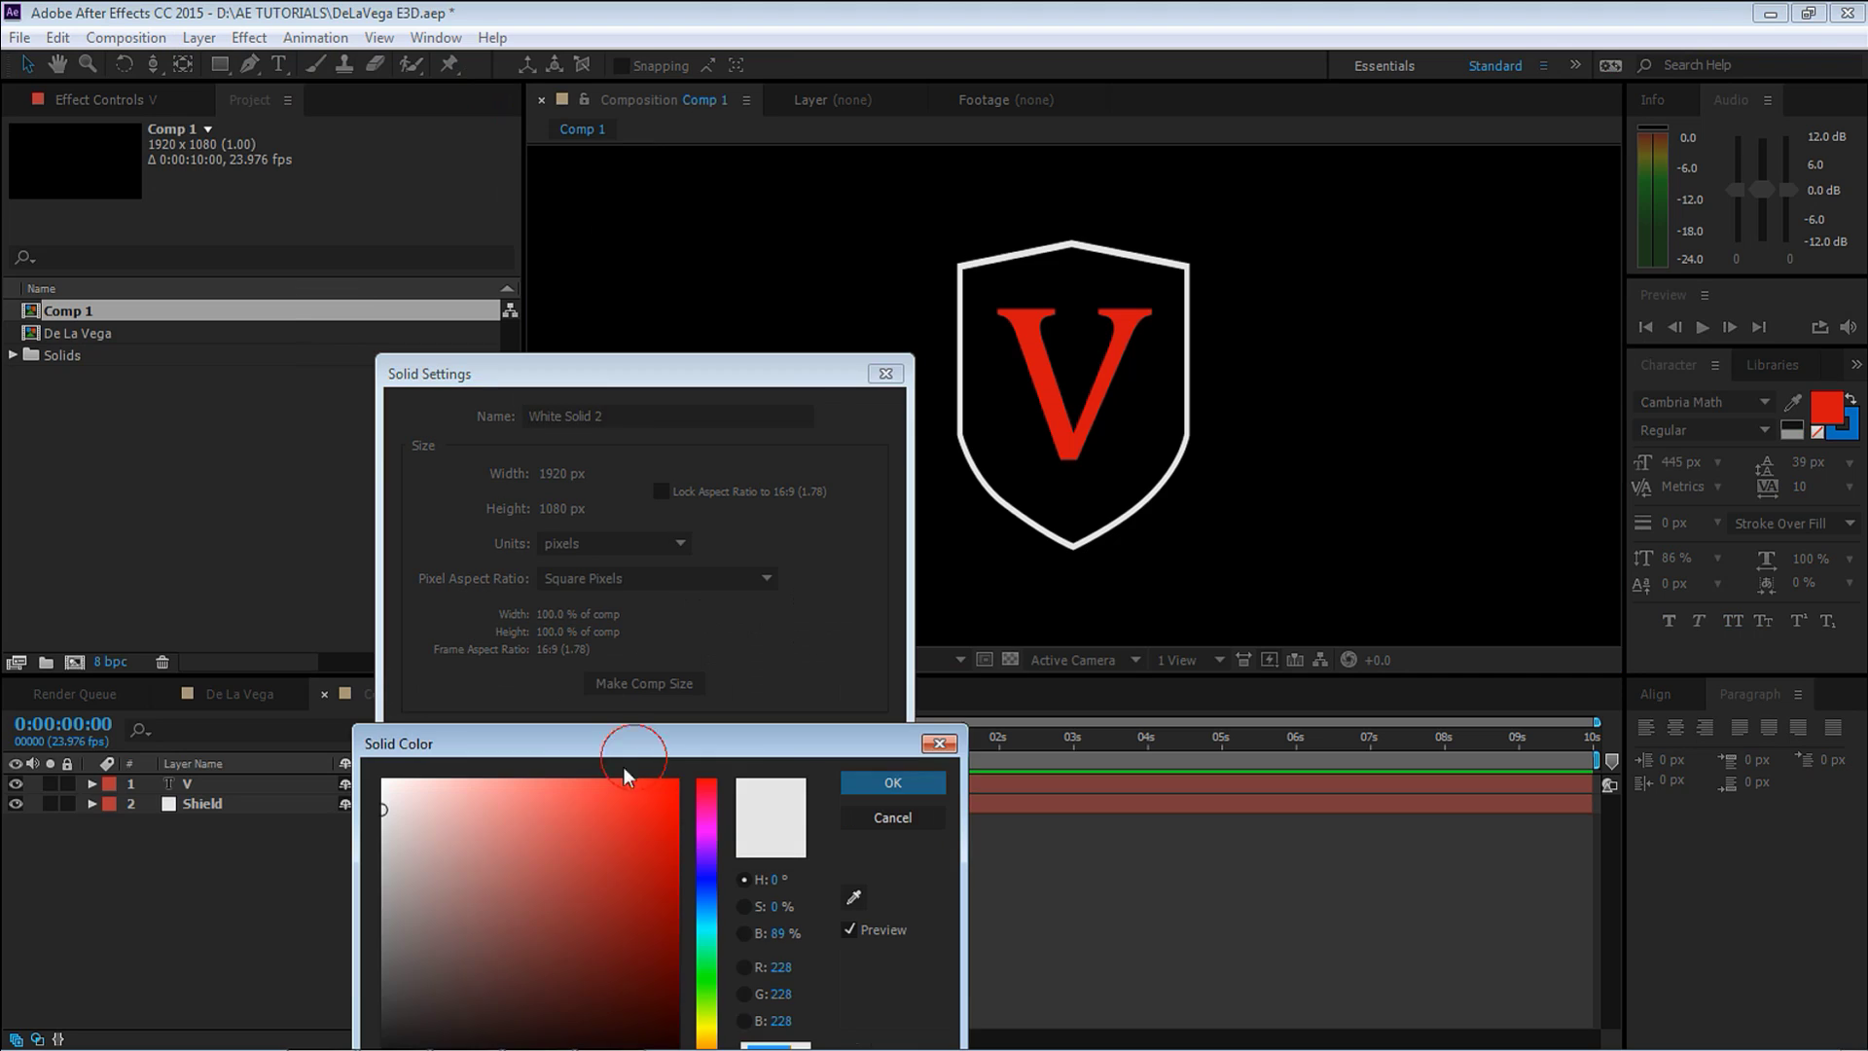
{"action": "left_click", "coordinate": [514, 886]}
{"action": "left_click", "coordinate": [890, 778]}
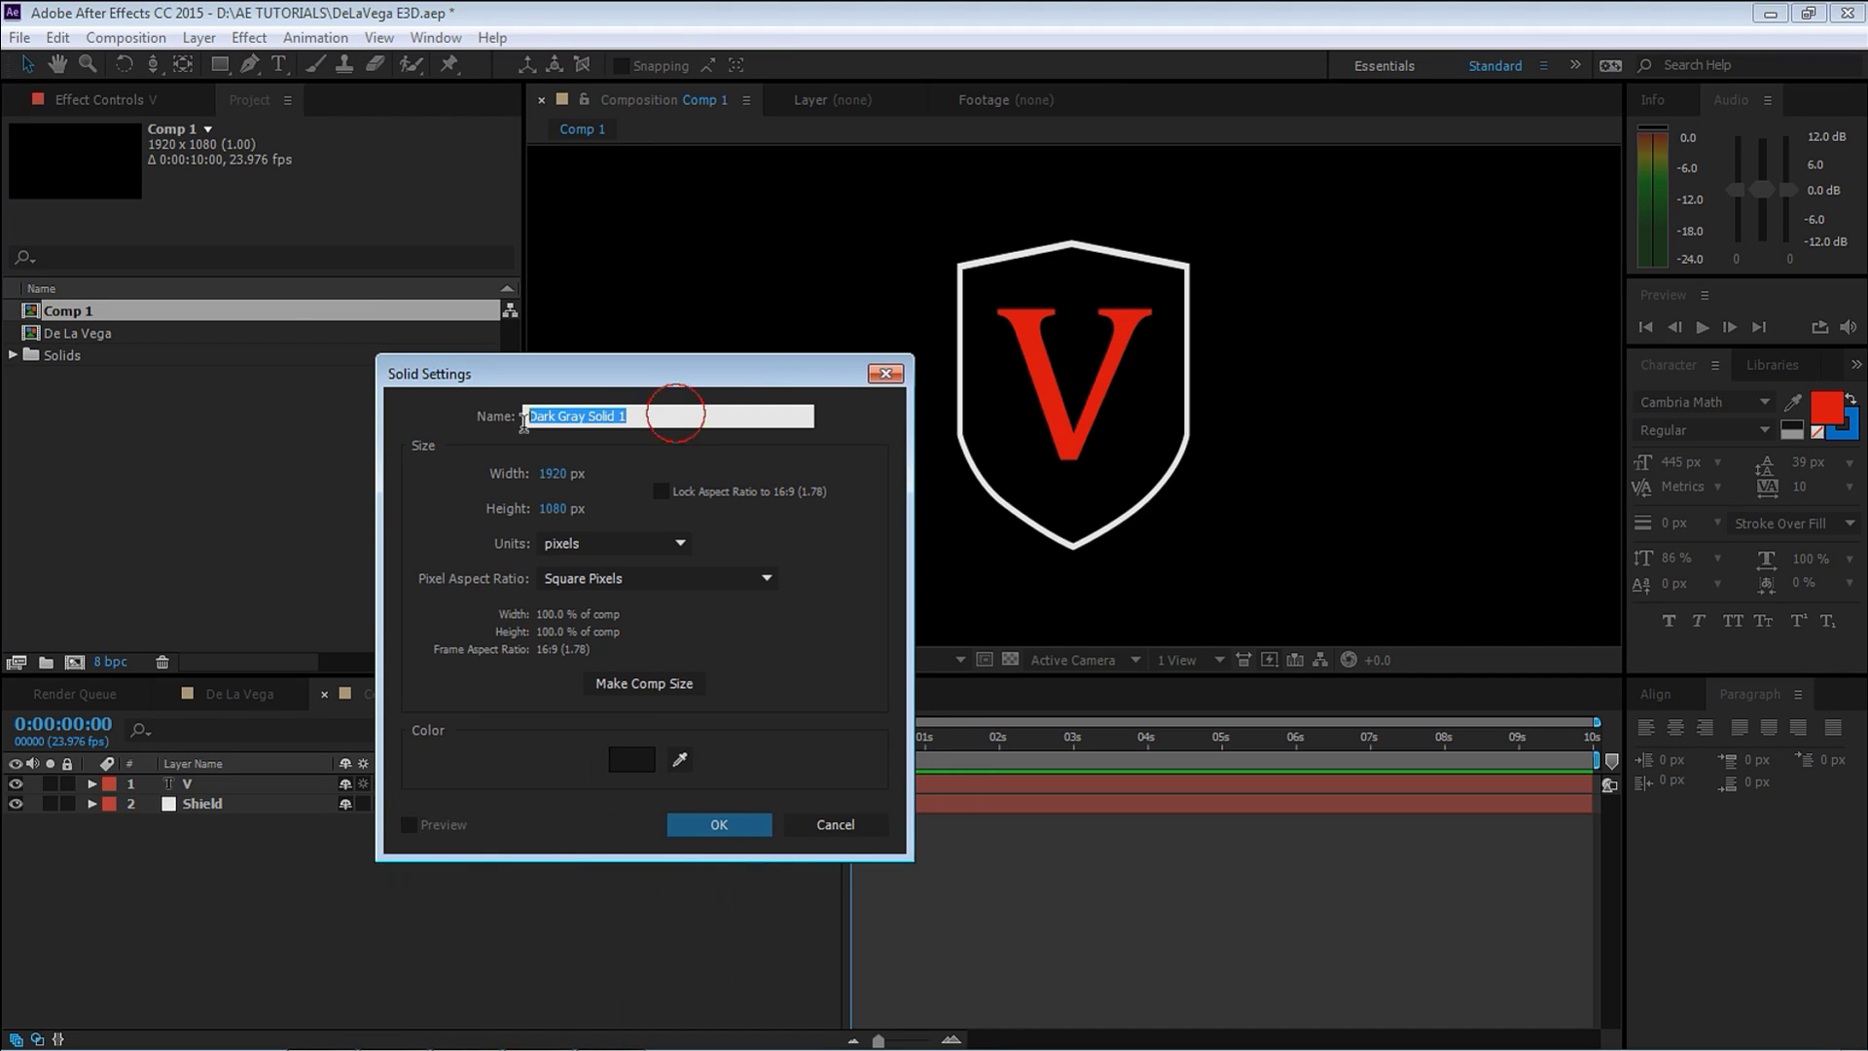
Name the dark gray solid E3D and apply the Video Copilot Element effect to it.
{"action": "type", "text": "E3D"}
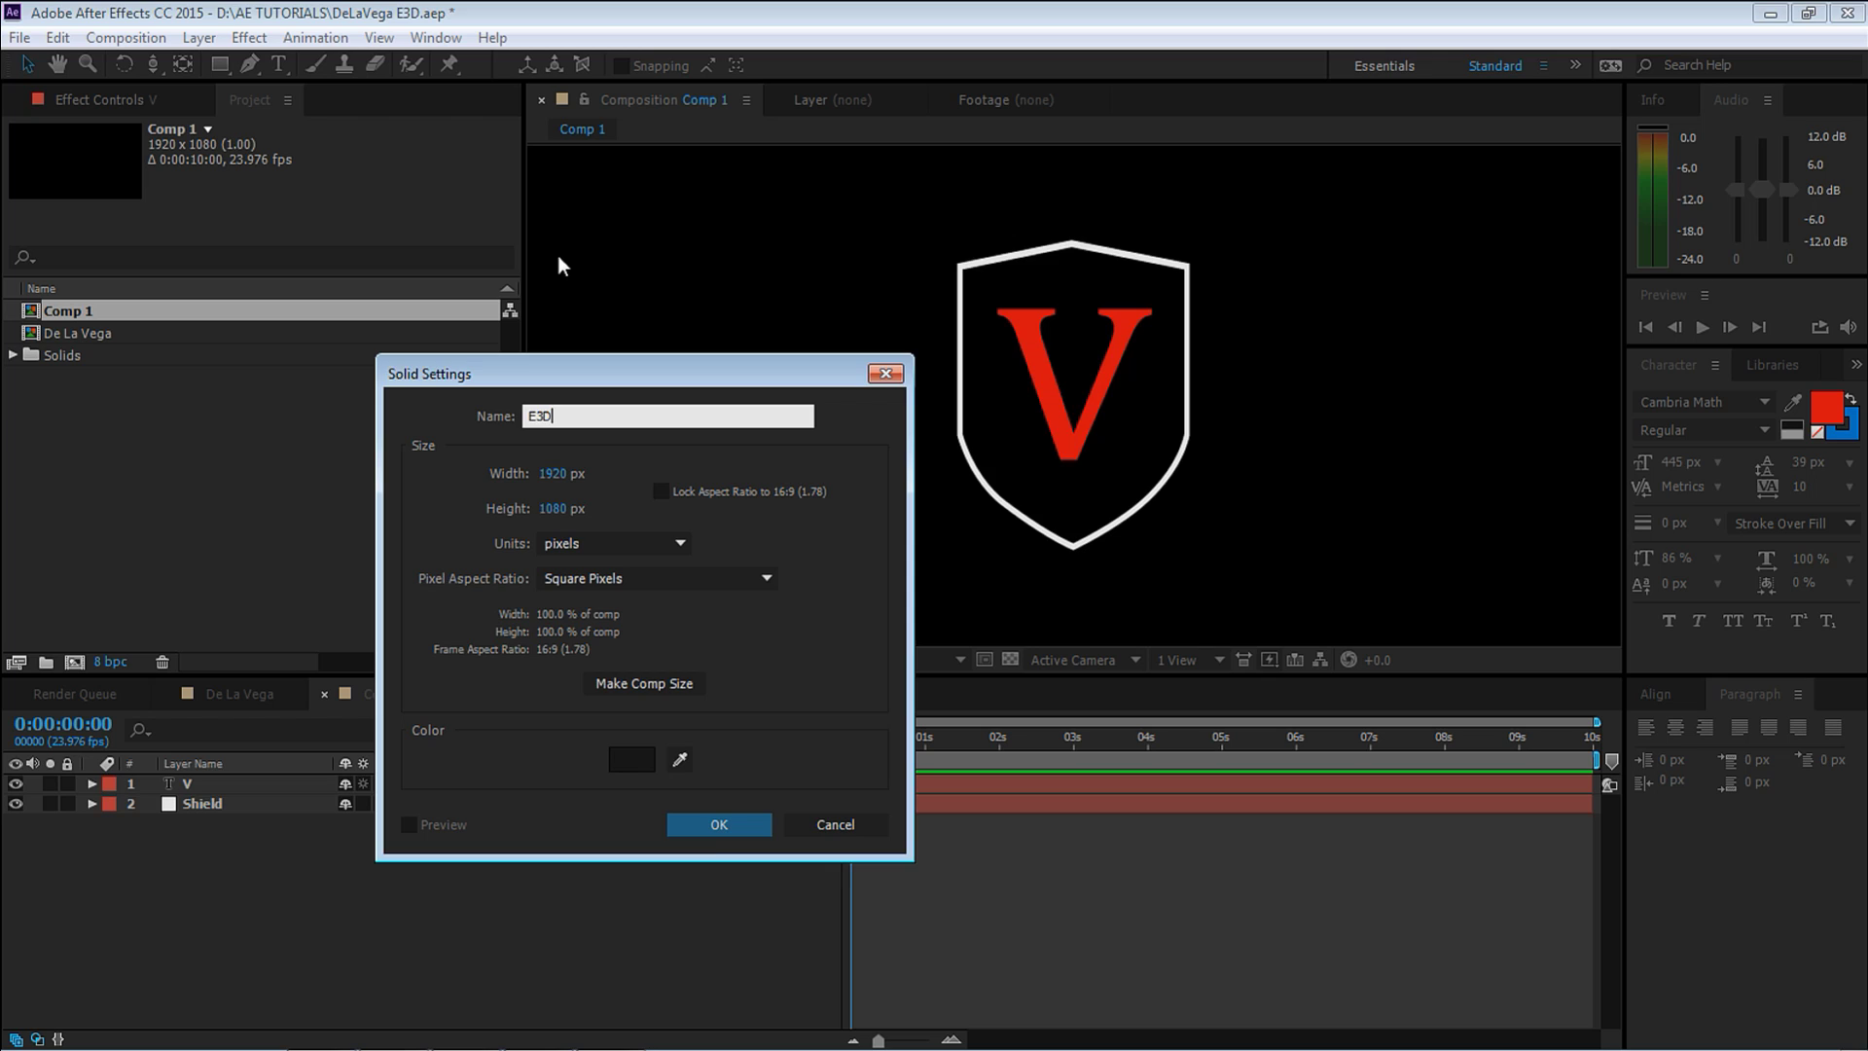
{"action": "key", "text": "Return"}
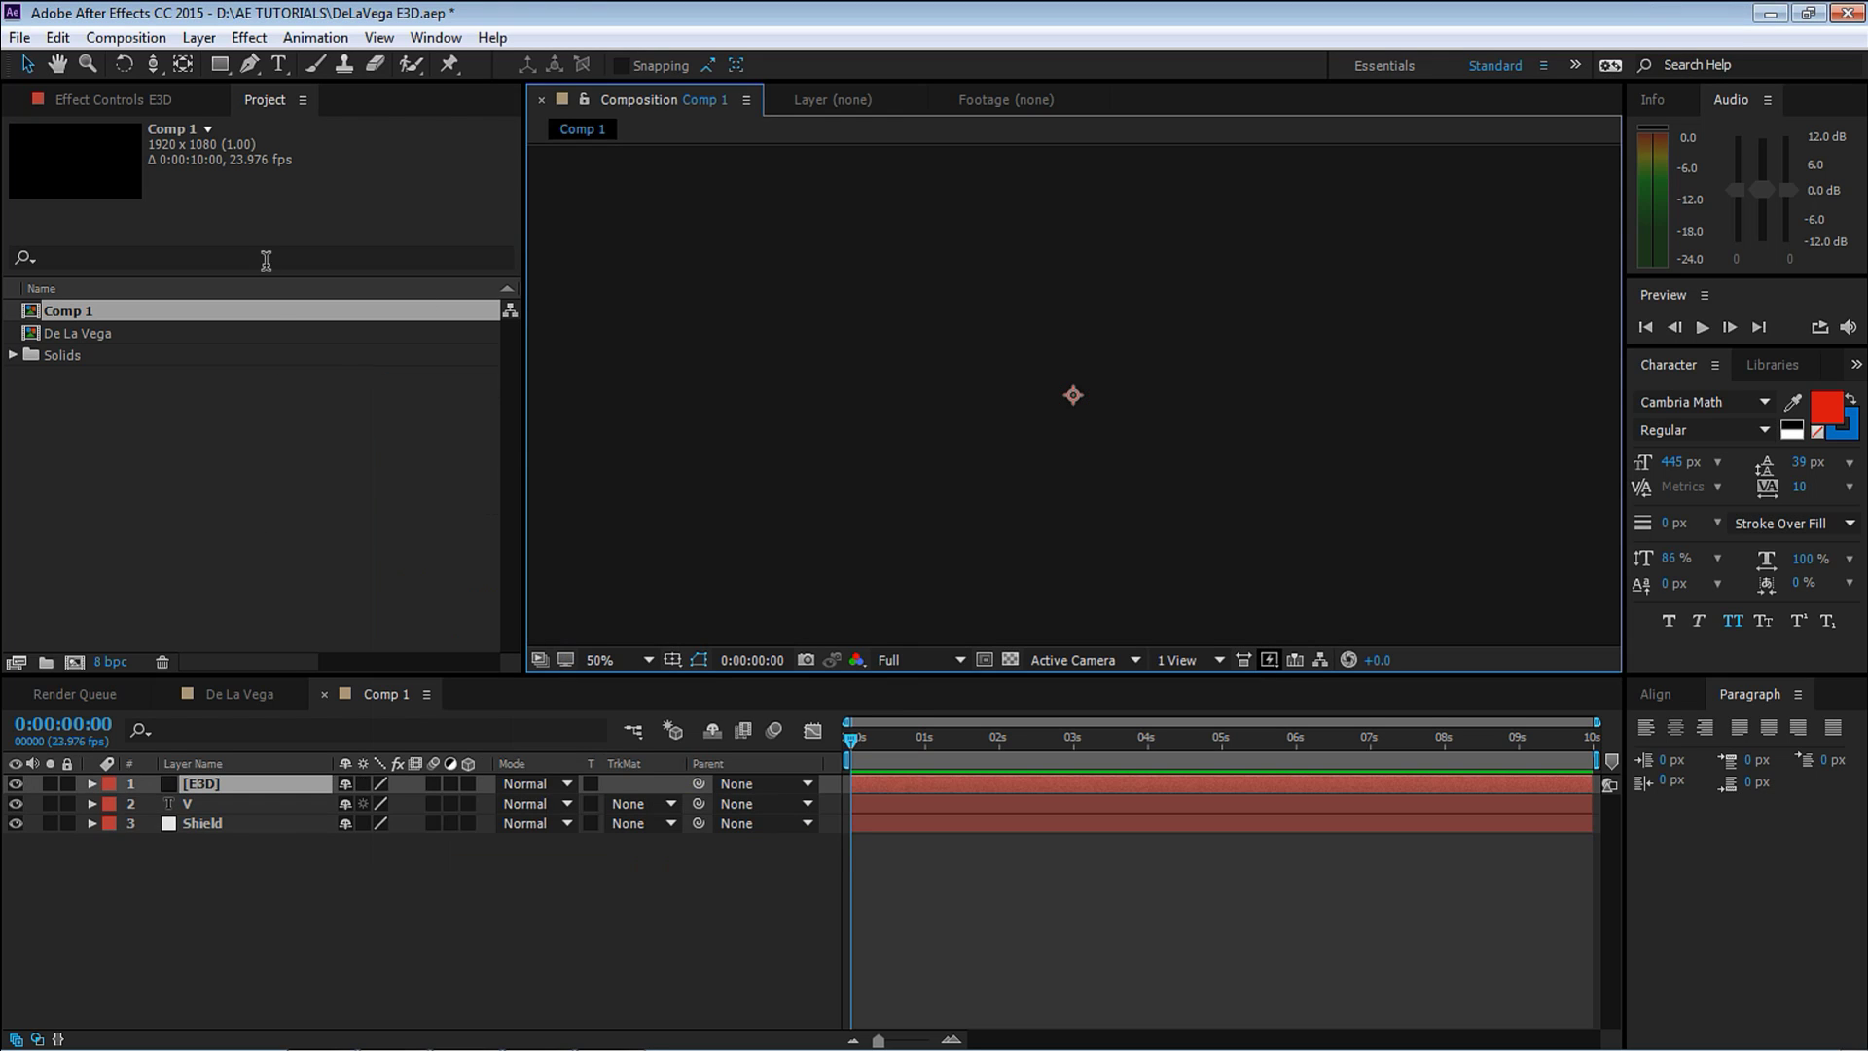
{"action": "left_click", "coordinate": [198, 37]}
{"action": "mouse_move", "coordinate": [249, 37]}
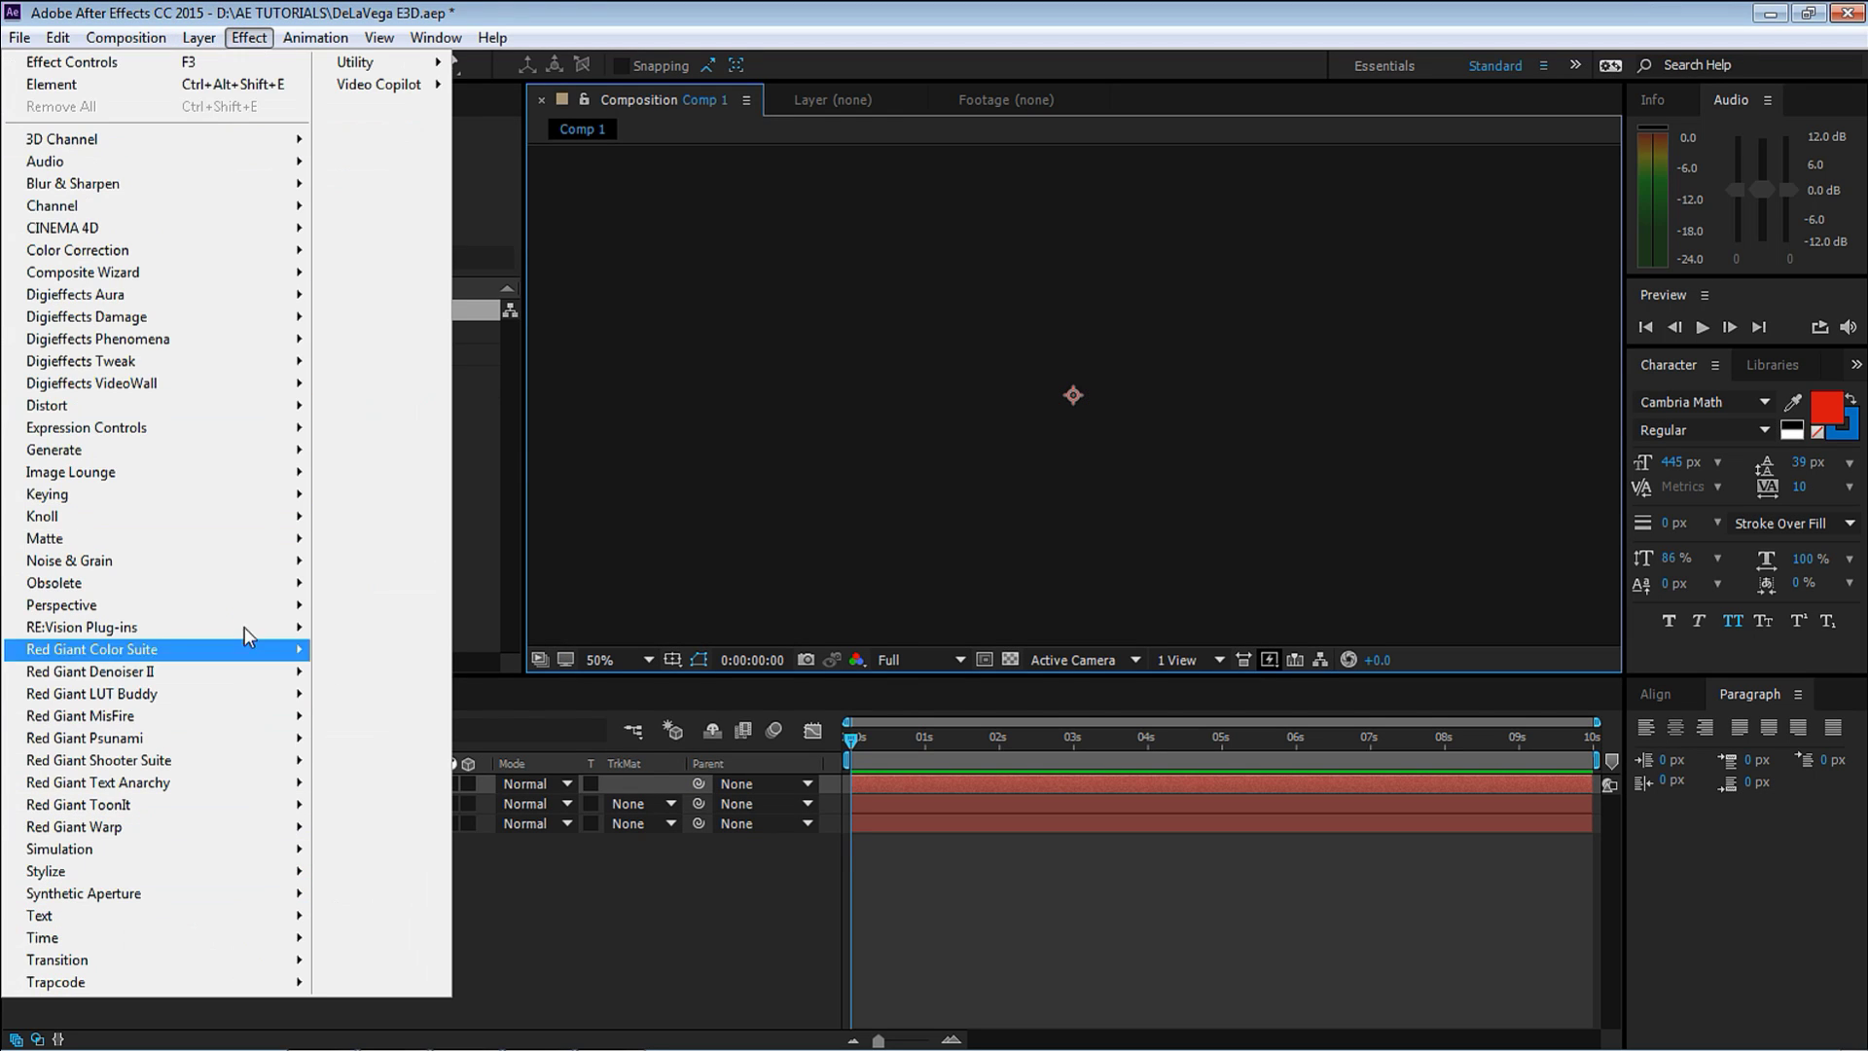
{"action": "mouse_move", "coordinate": [390, 83]}
{"action": "left_click", "coordinate": [501, 103]}
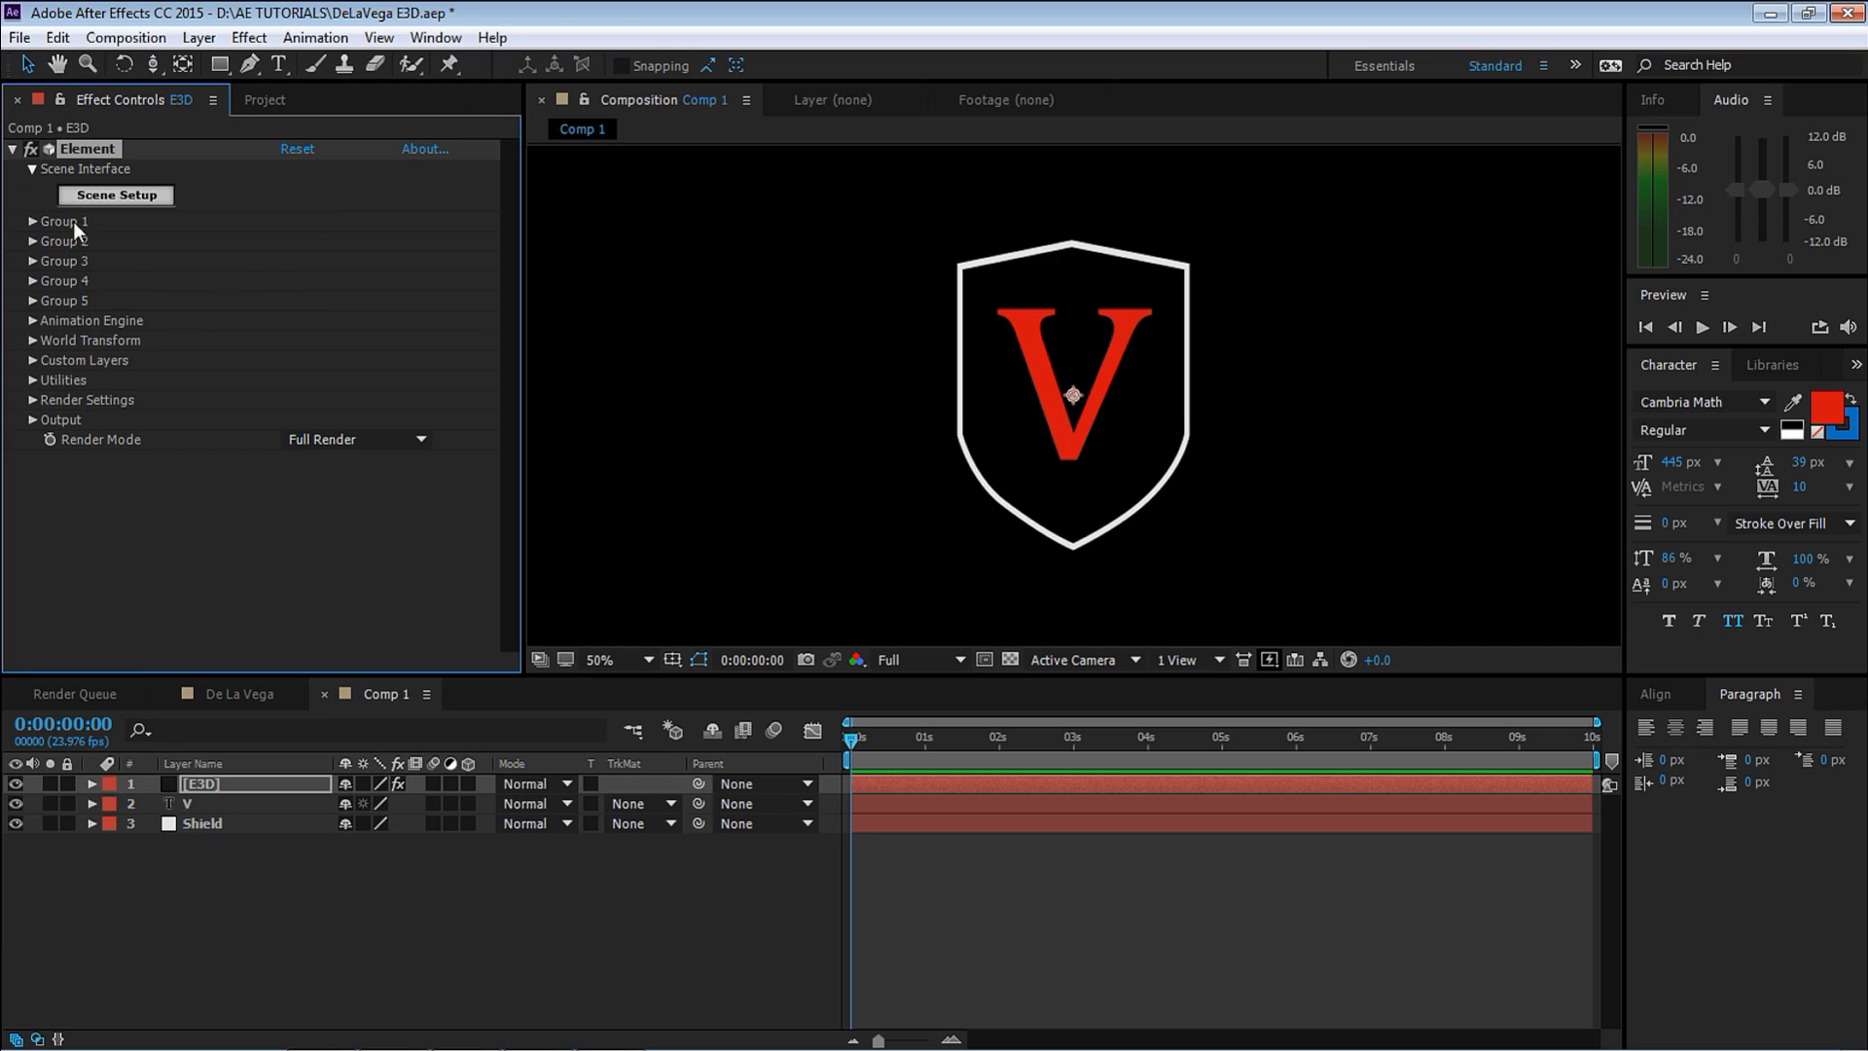
Under Custom Text and Masks, set Path Layer 1 to Shield and Path Layer 2 to V.
{"action": "left_click", "coordinate": [32, 360]}
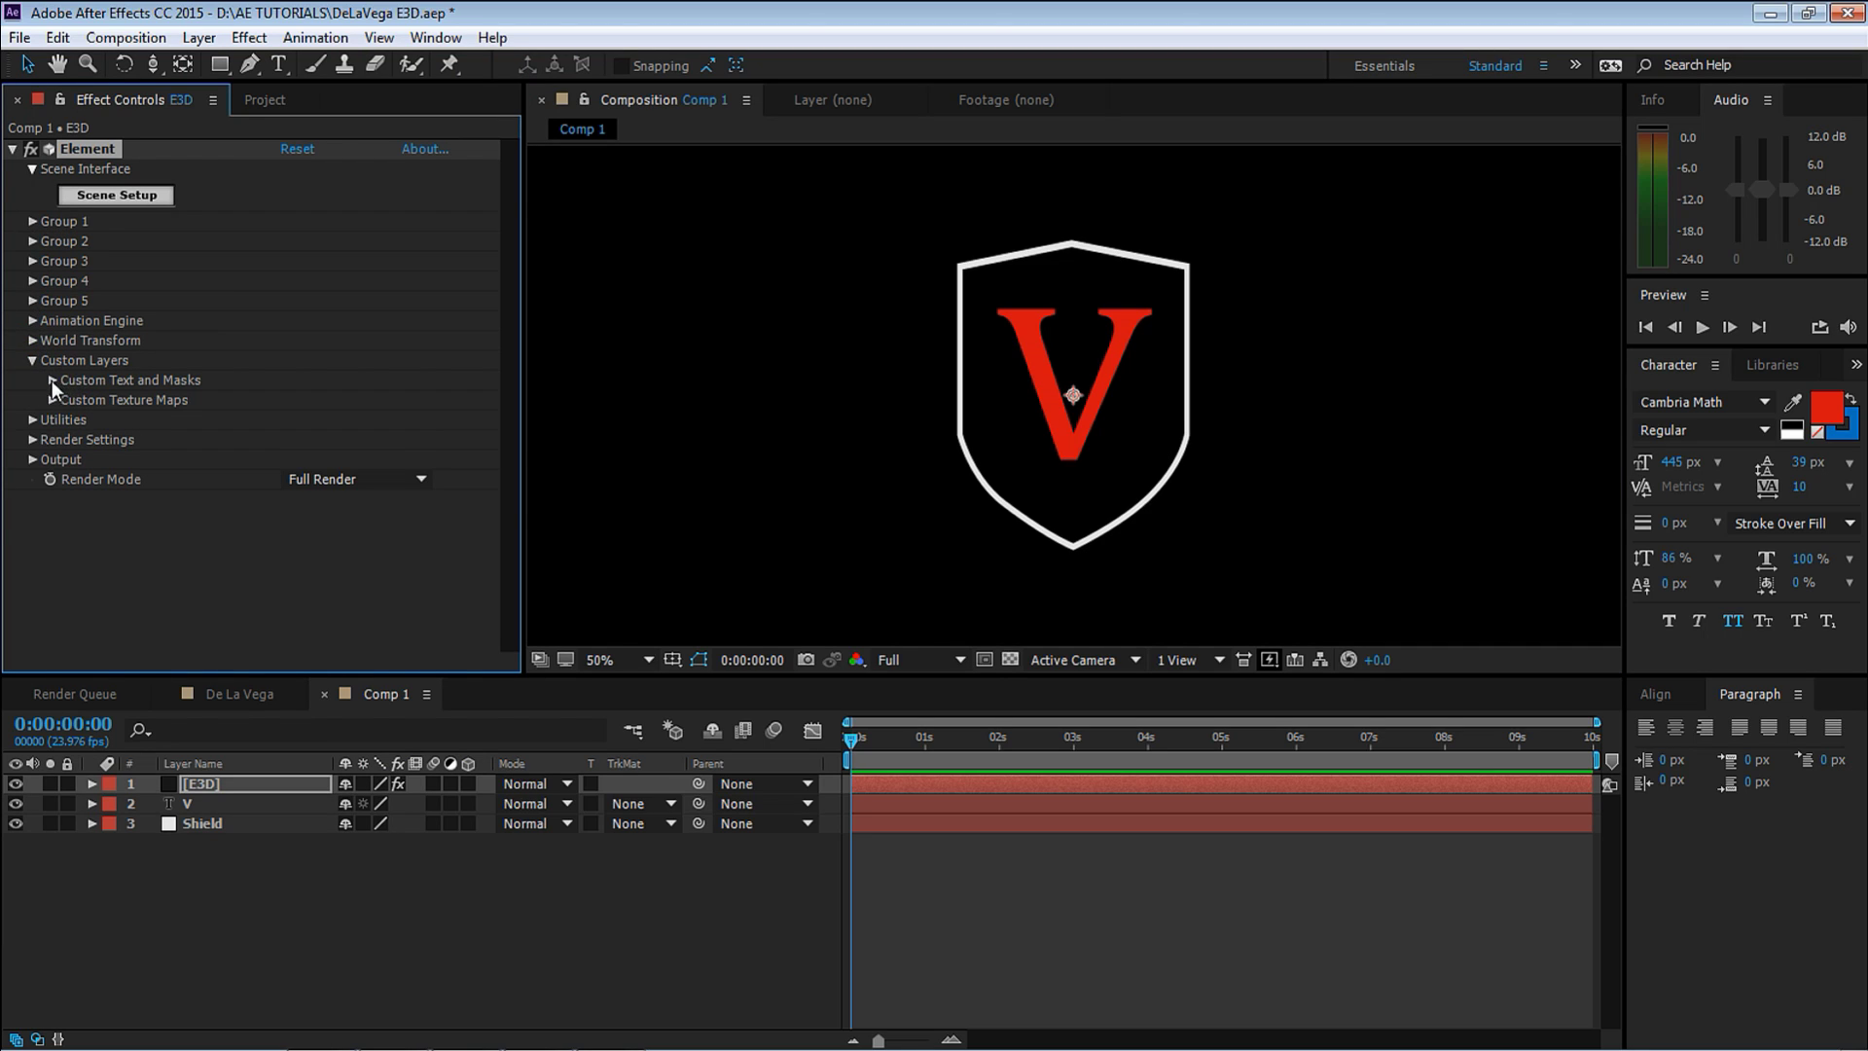
{"action": "left_click", "coordinate": [52, 381]}
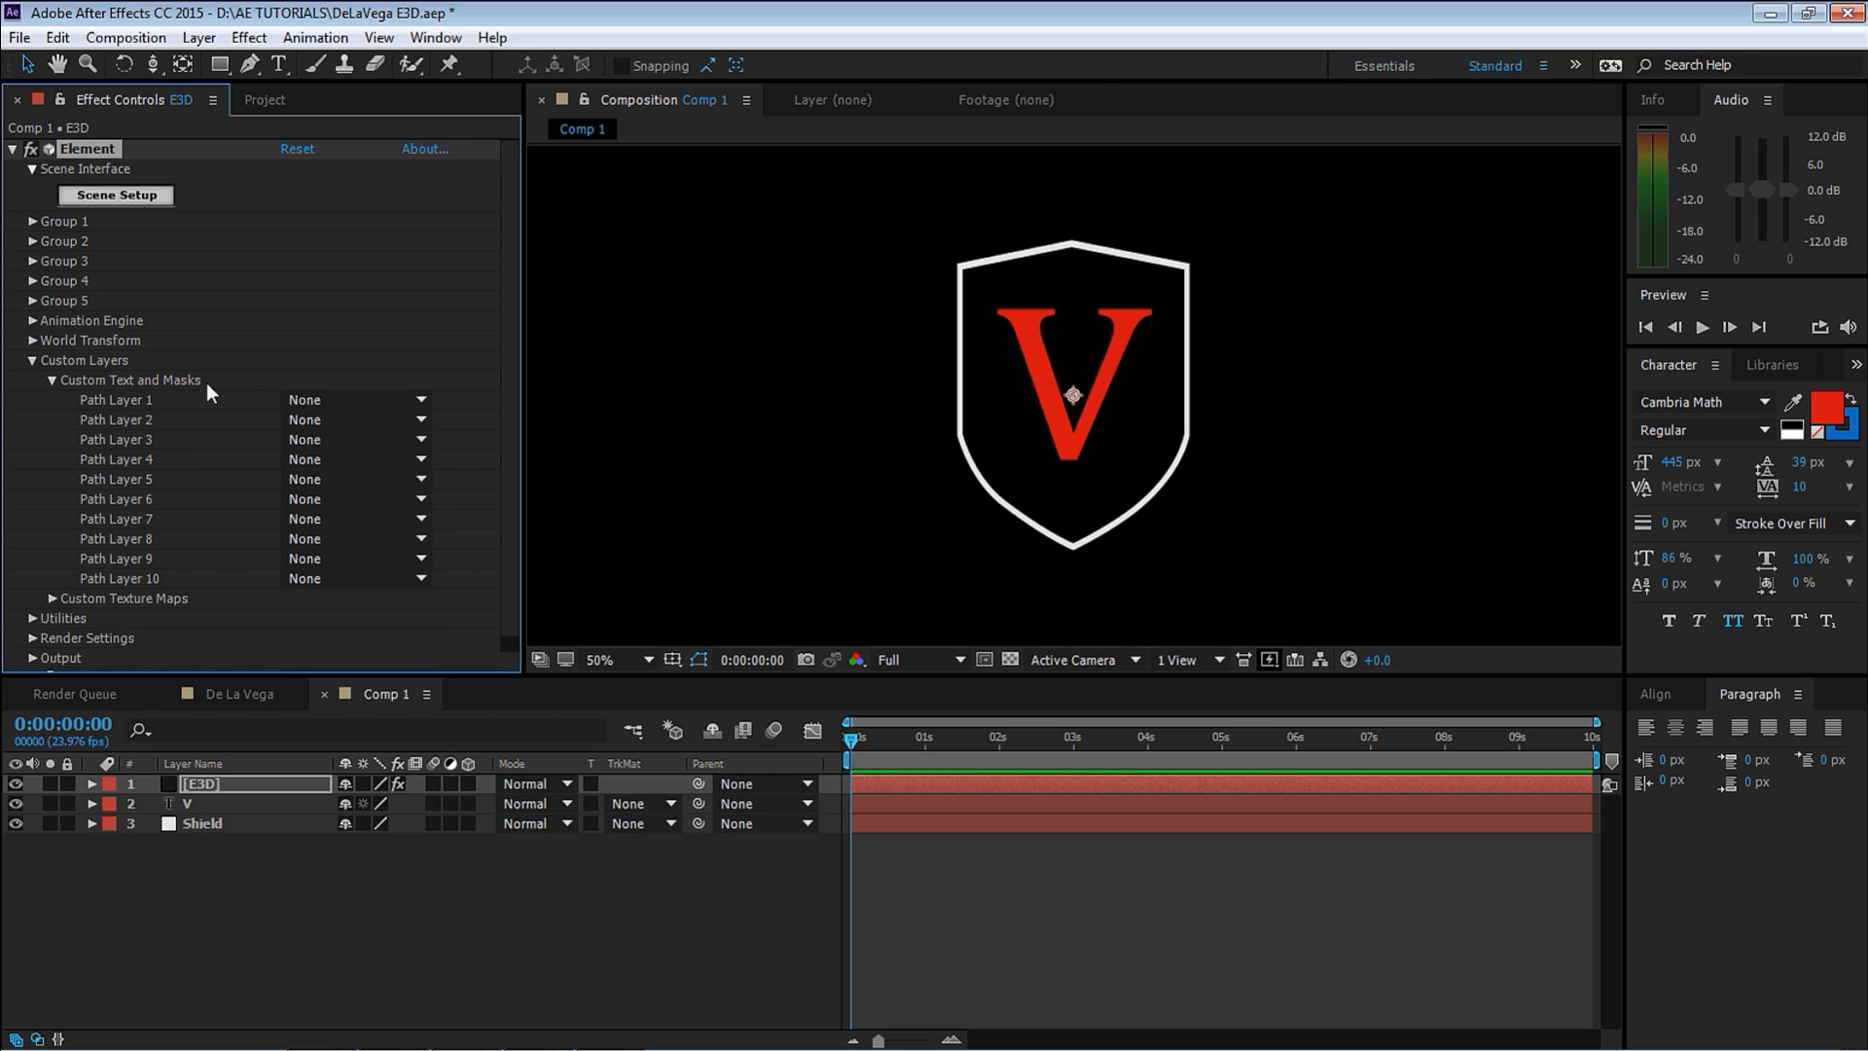
{"action": "left_click", "coordinate": [331, 407]}
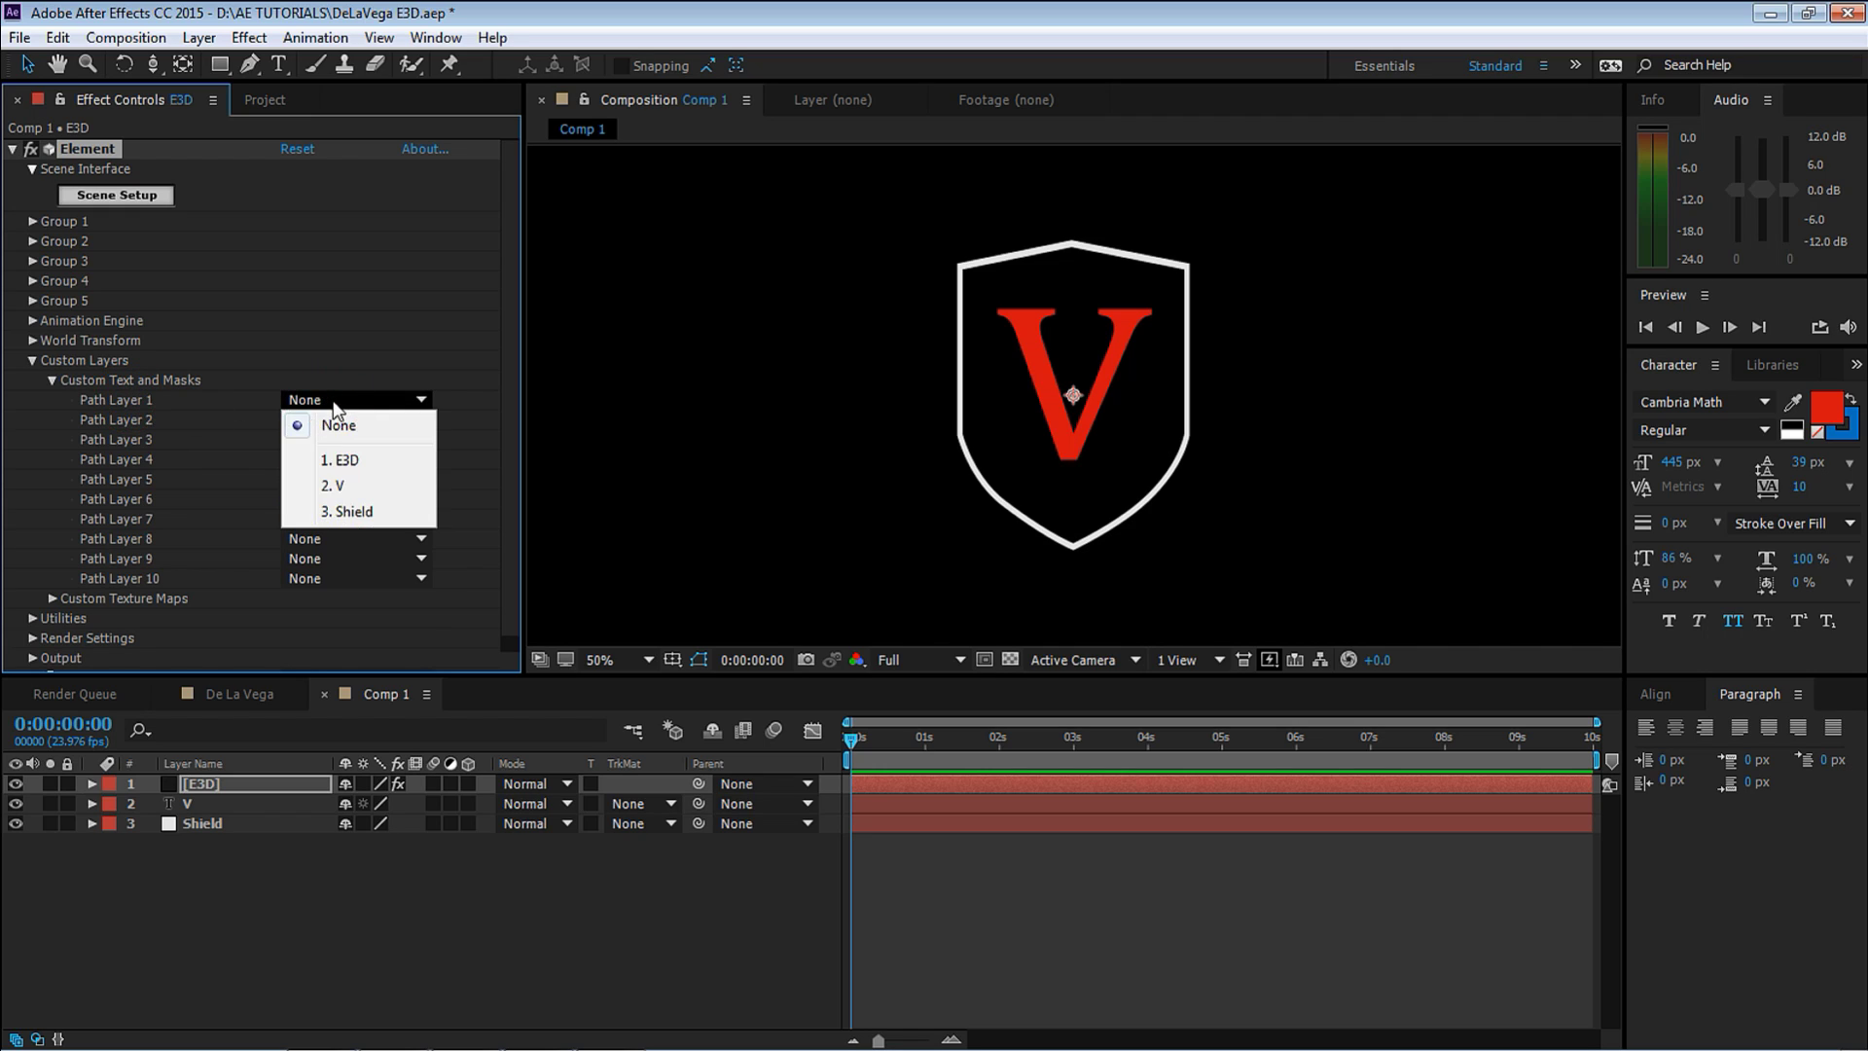
{"action": "left_click", "coordinate": [345, 508]}
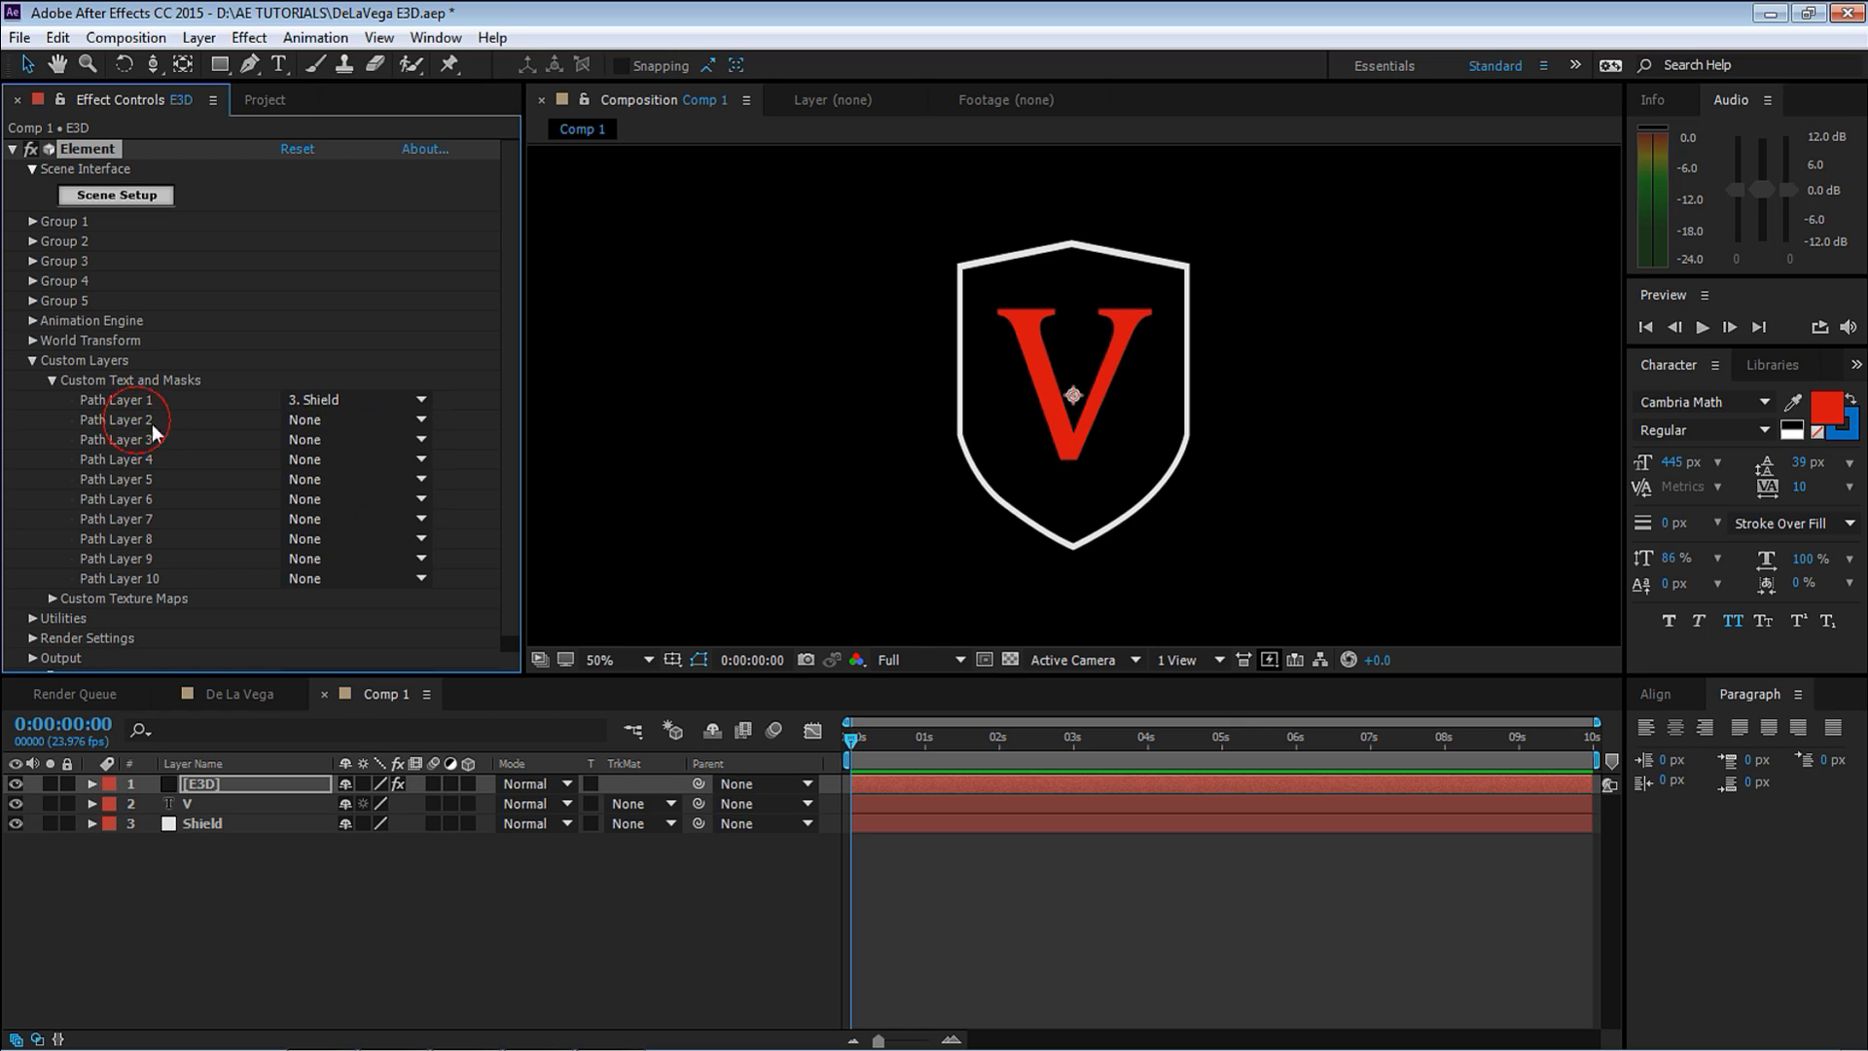
{"action": "left_click", "coordinate": [315, 422]}
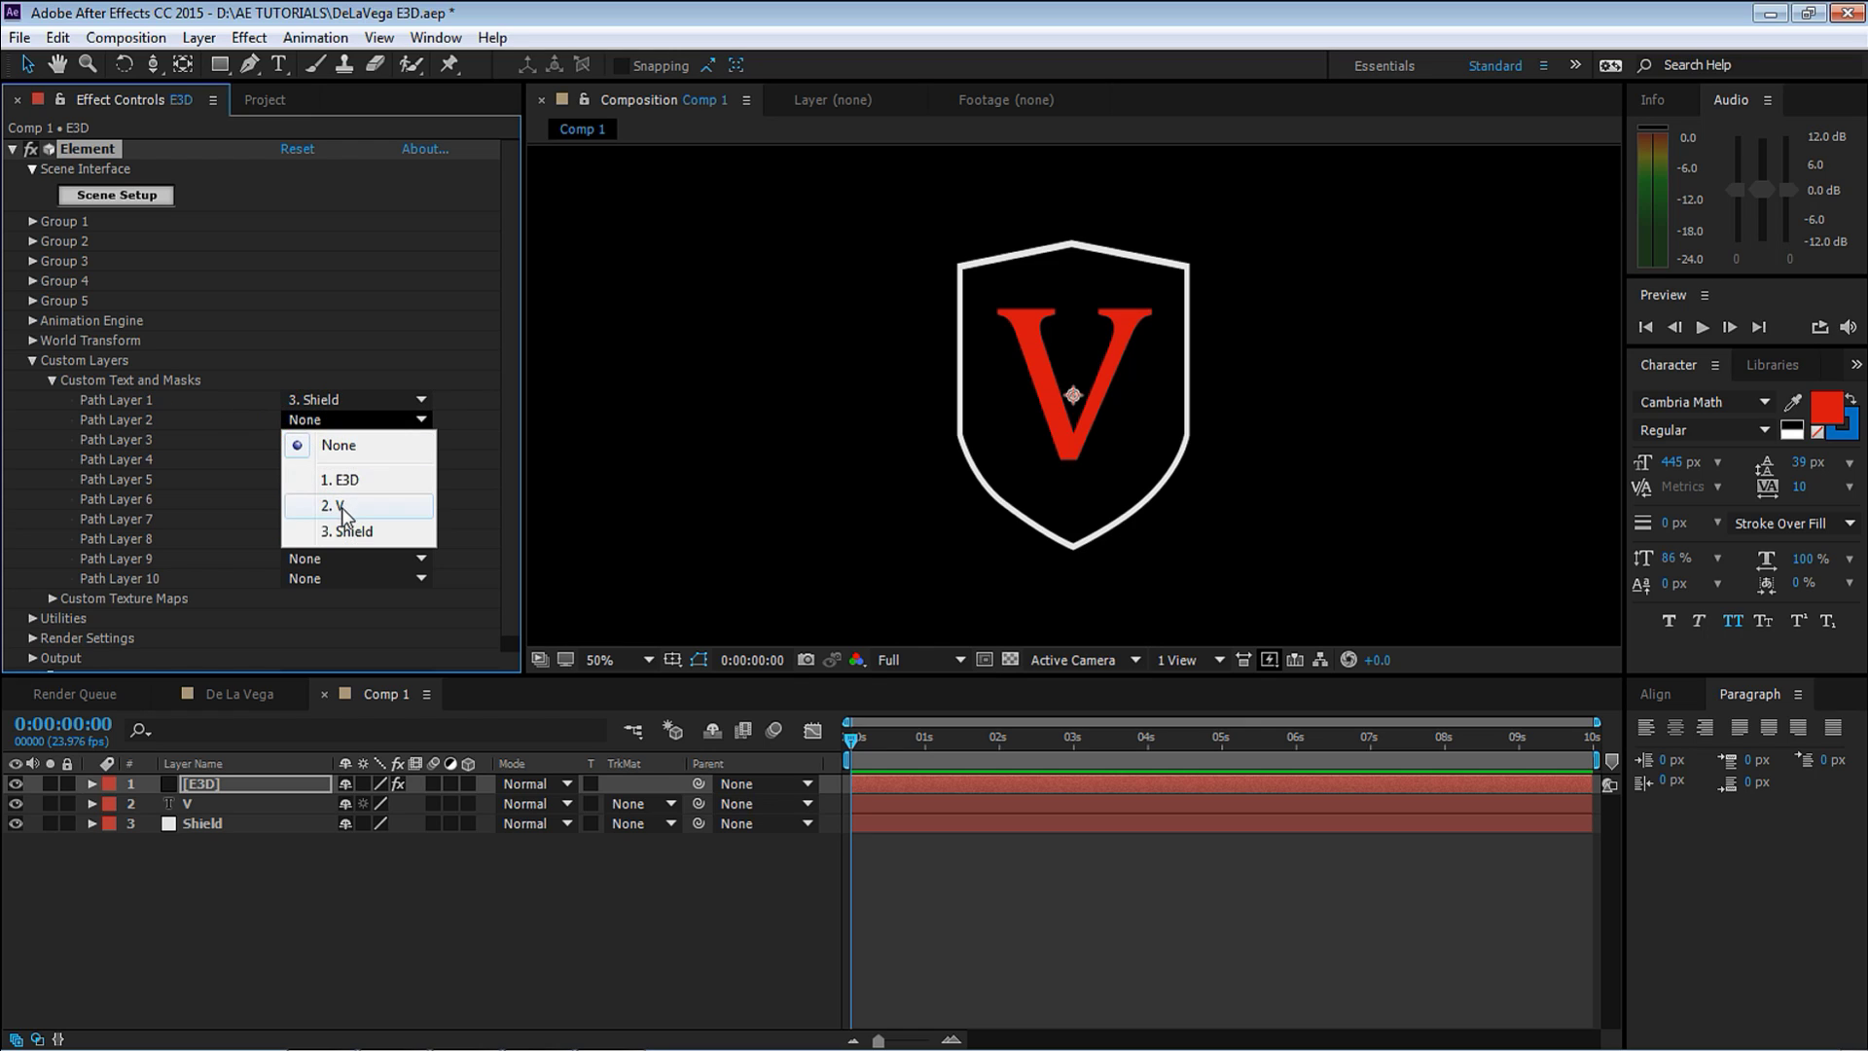
{"action": "left_click", "coordinate": [341, 507]}
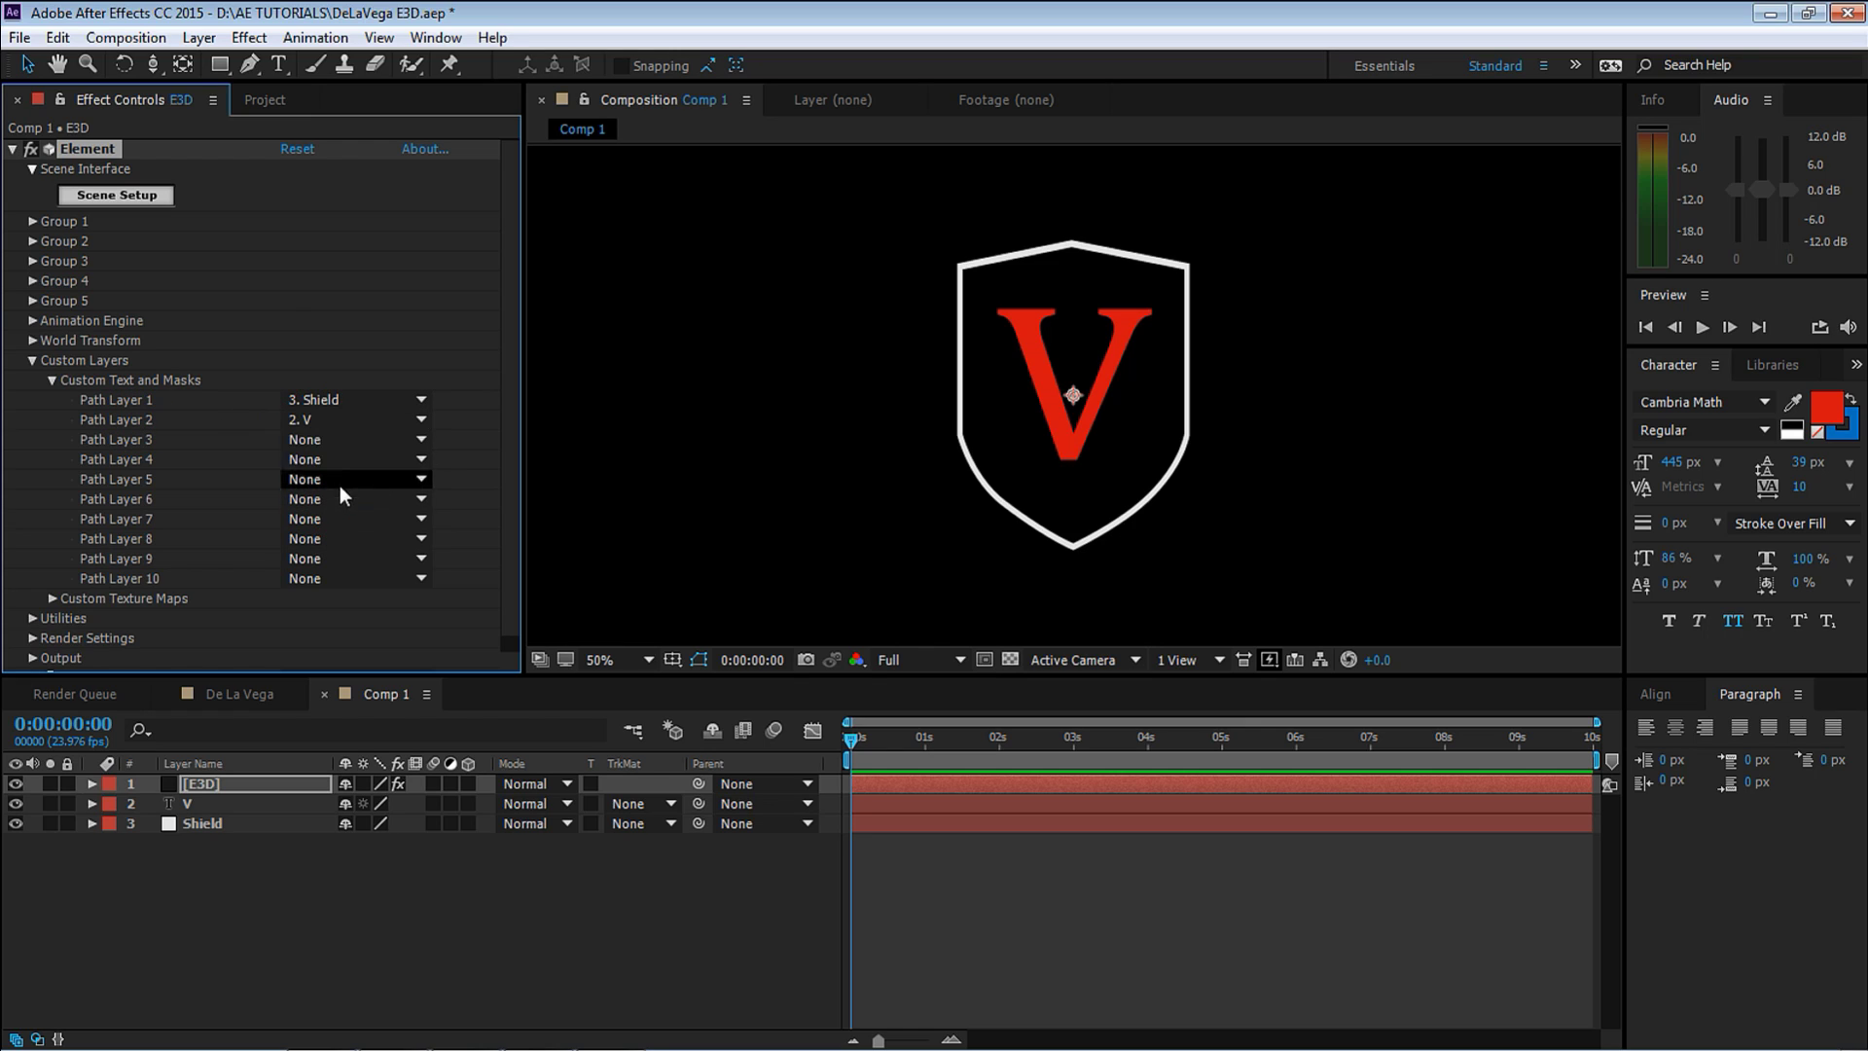
In Scene Setup, extrude the custom path and rename the model Shield.
{"action": "left_click", "coordinate": [144, 198]}
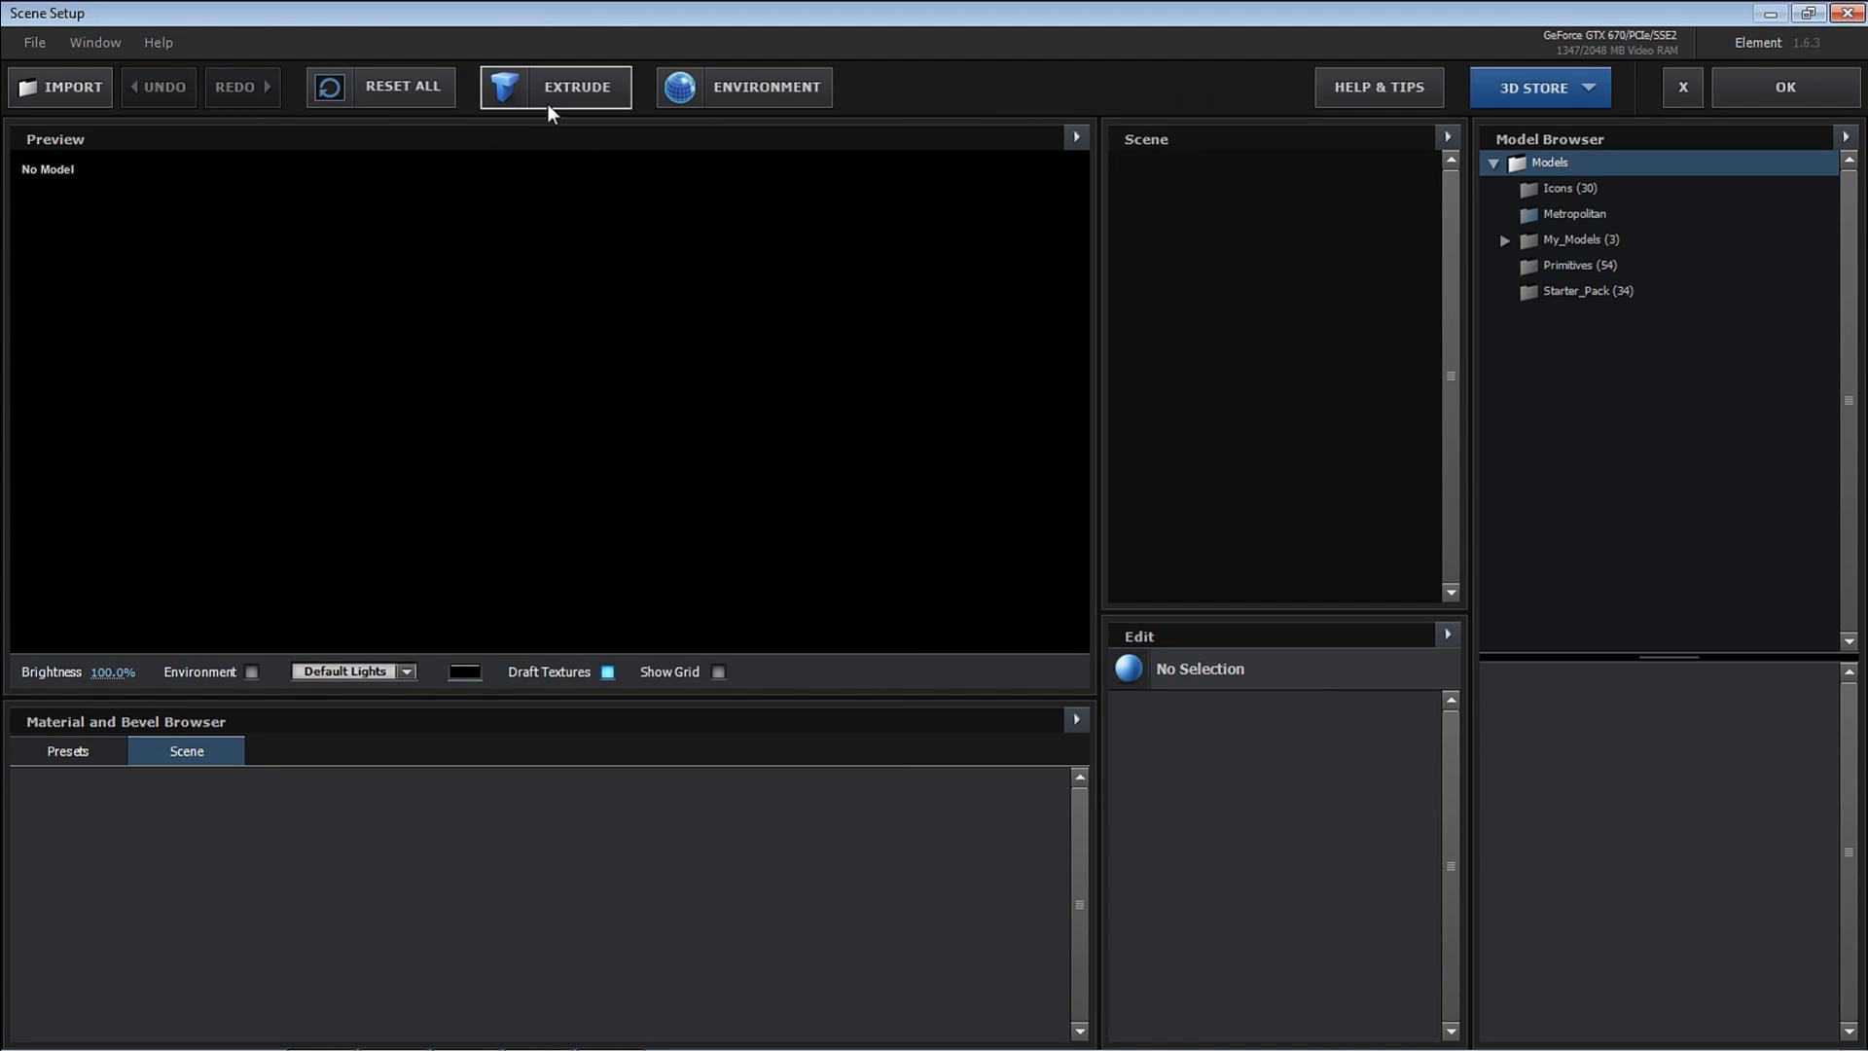
{"action": "left_click", "coordinate": [582, 97]}
{"action": "left_click_drag", "start_coordinate": [860, 384], "coordinate": [958, 397]}
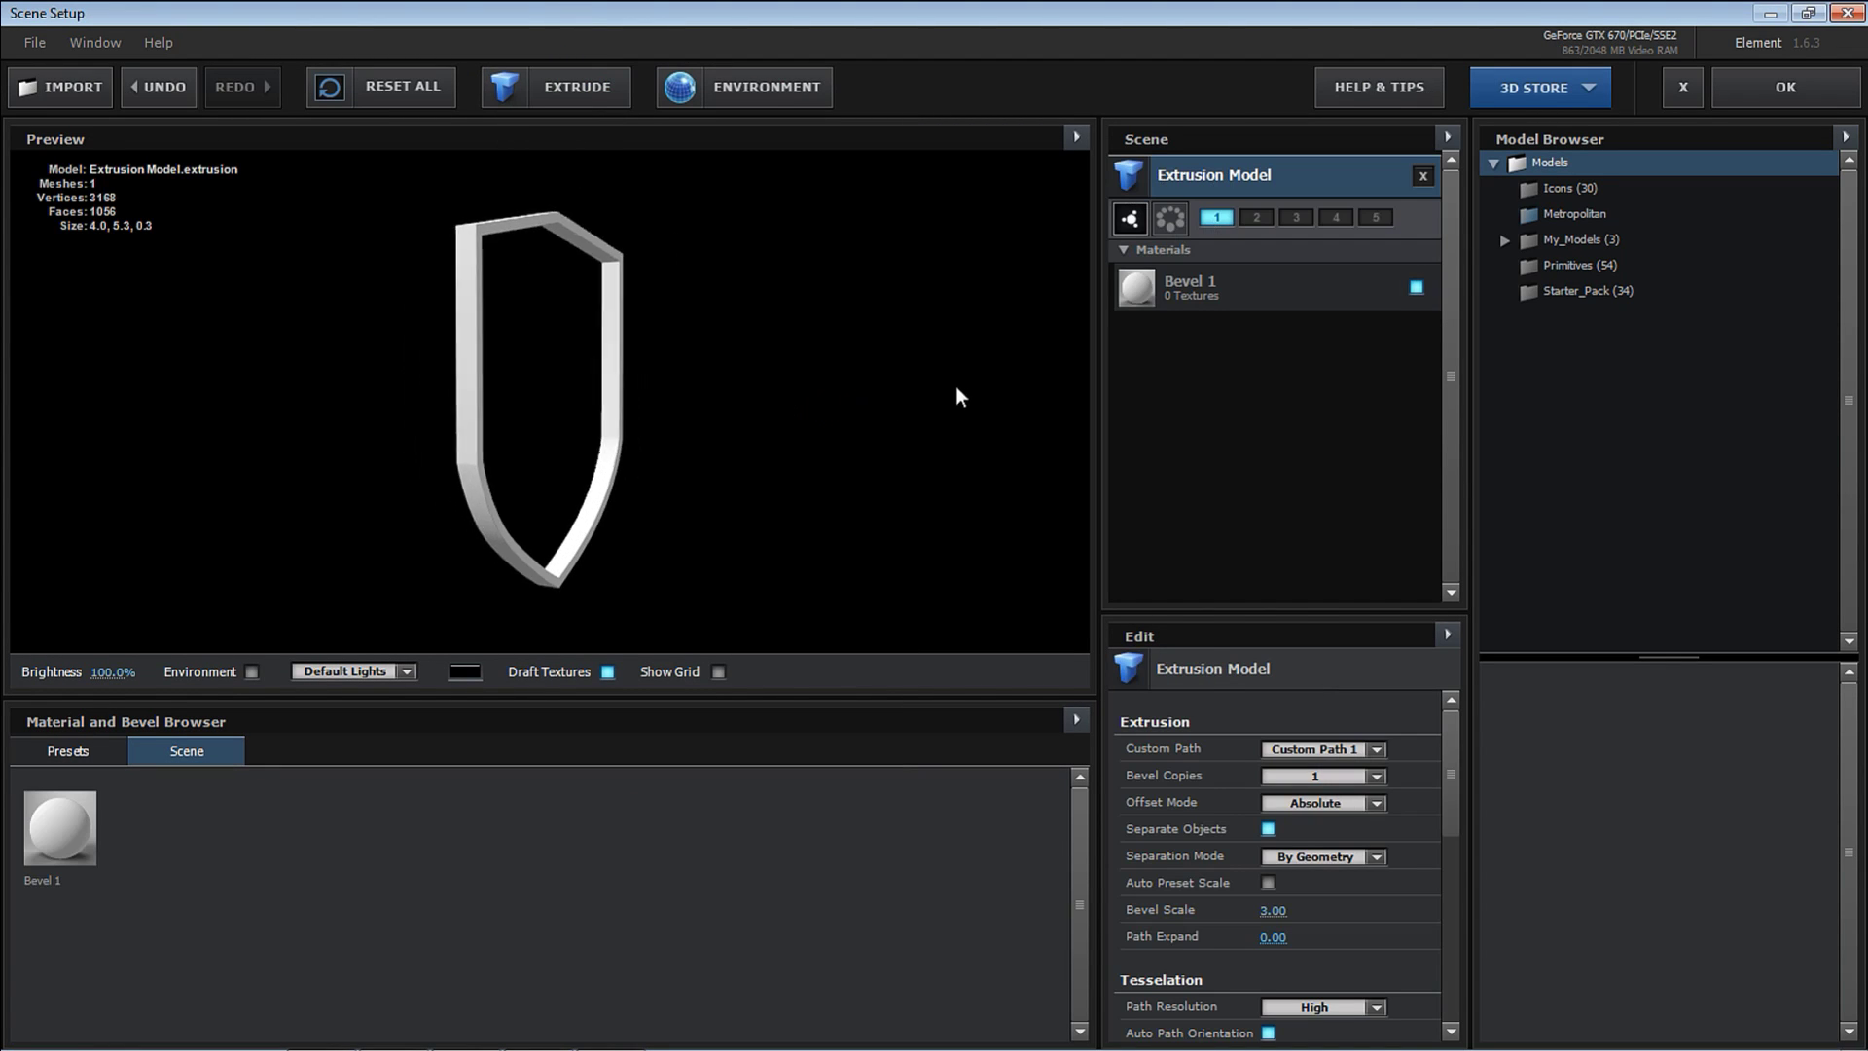
{"action": "double_click", "coordinate": [1246, 180]}
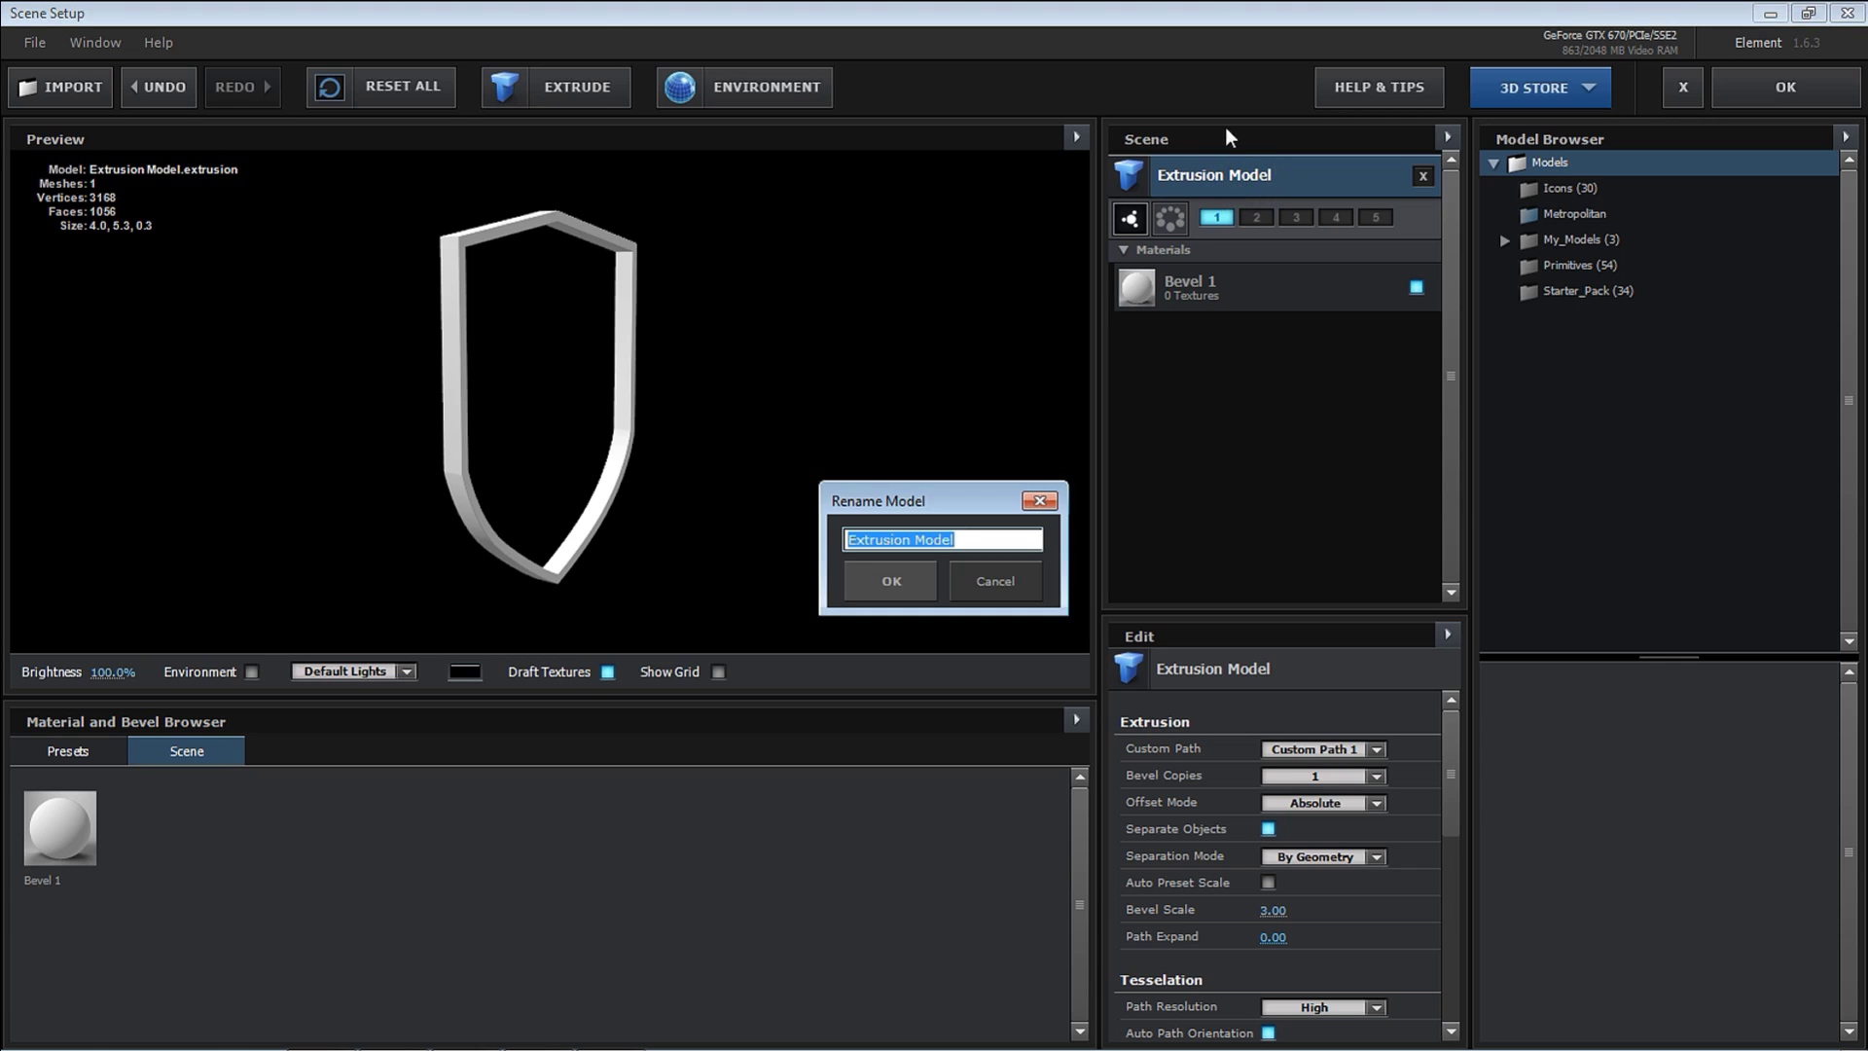
{"action": "type", "text": "Shield"}
{"action": "key", "text": "Return"}
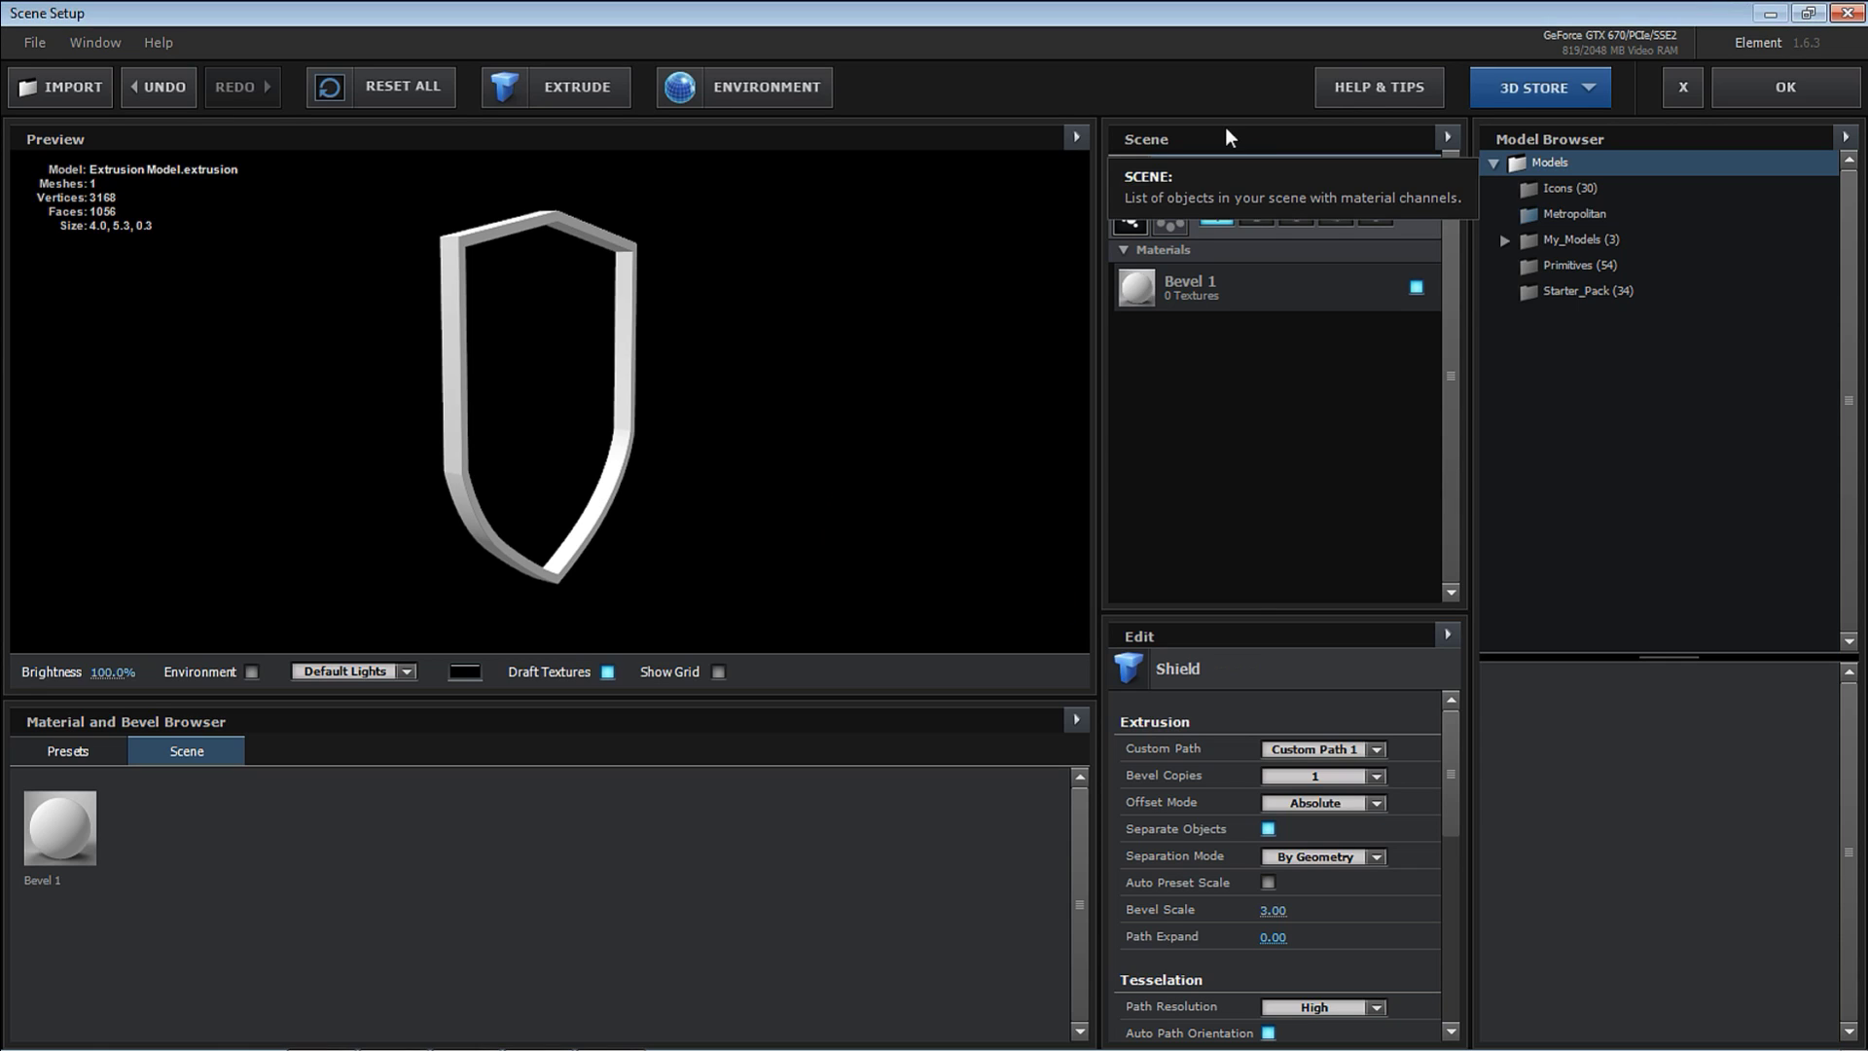
Keep the Shield model on Custom Path 1, the shield outline.
{"action": "left_click", "coordinate": [1356, 758]}
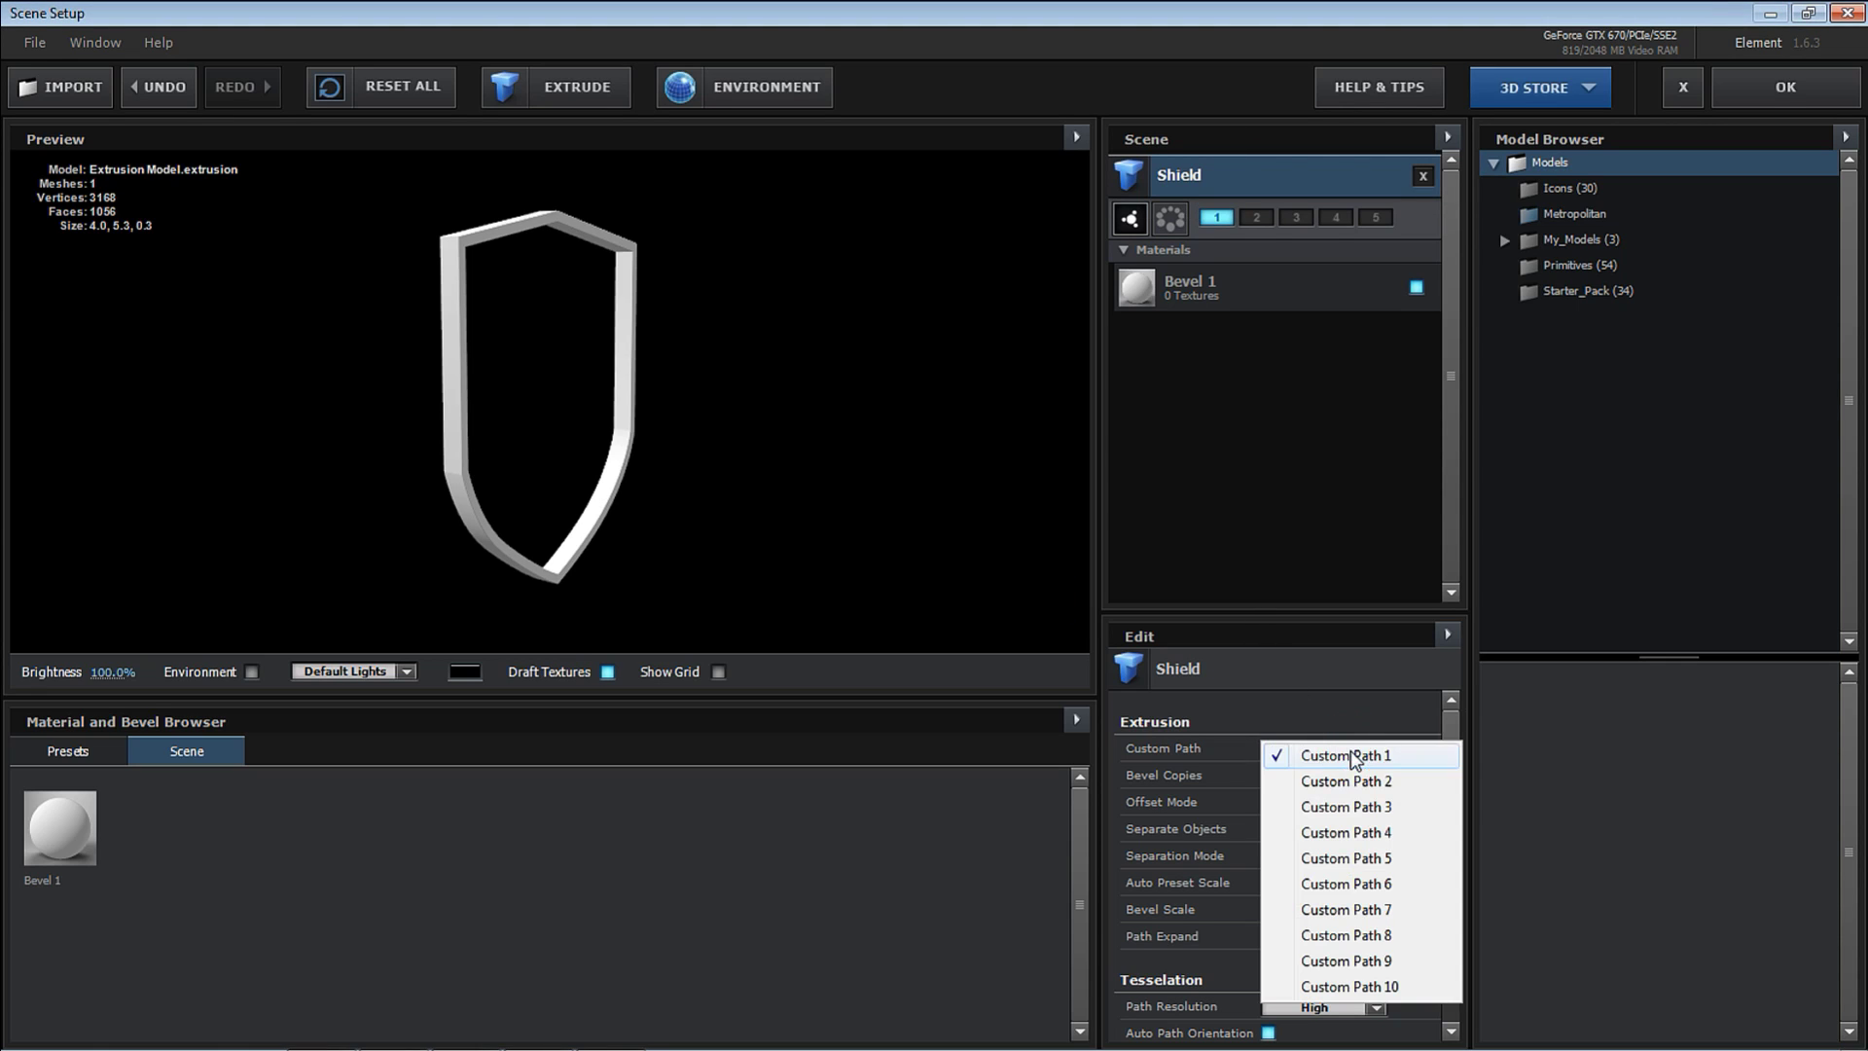
{"action": "left_click", "coordinate": [1359, 784]}
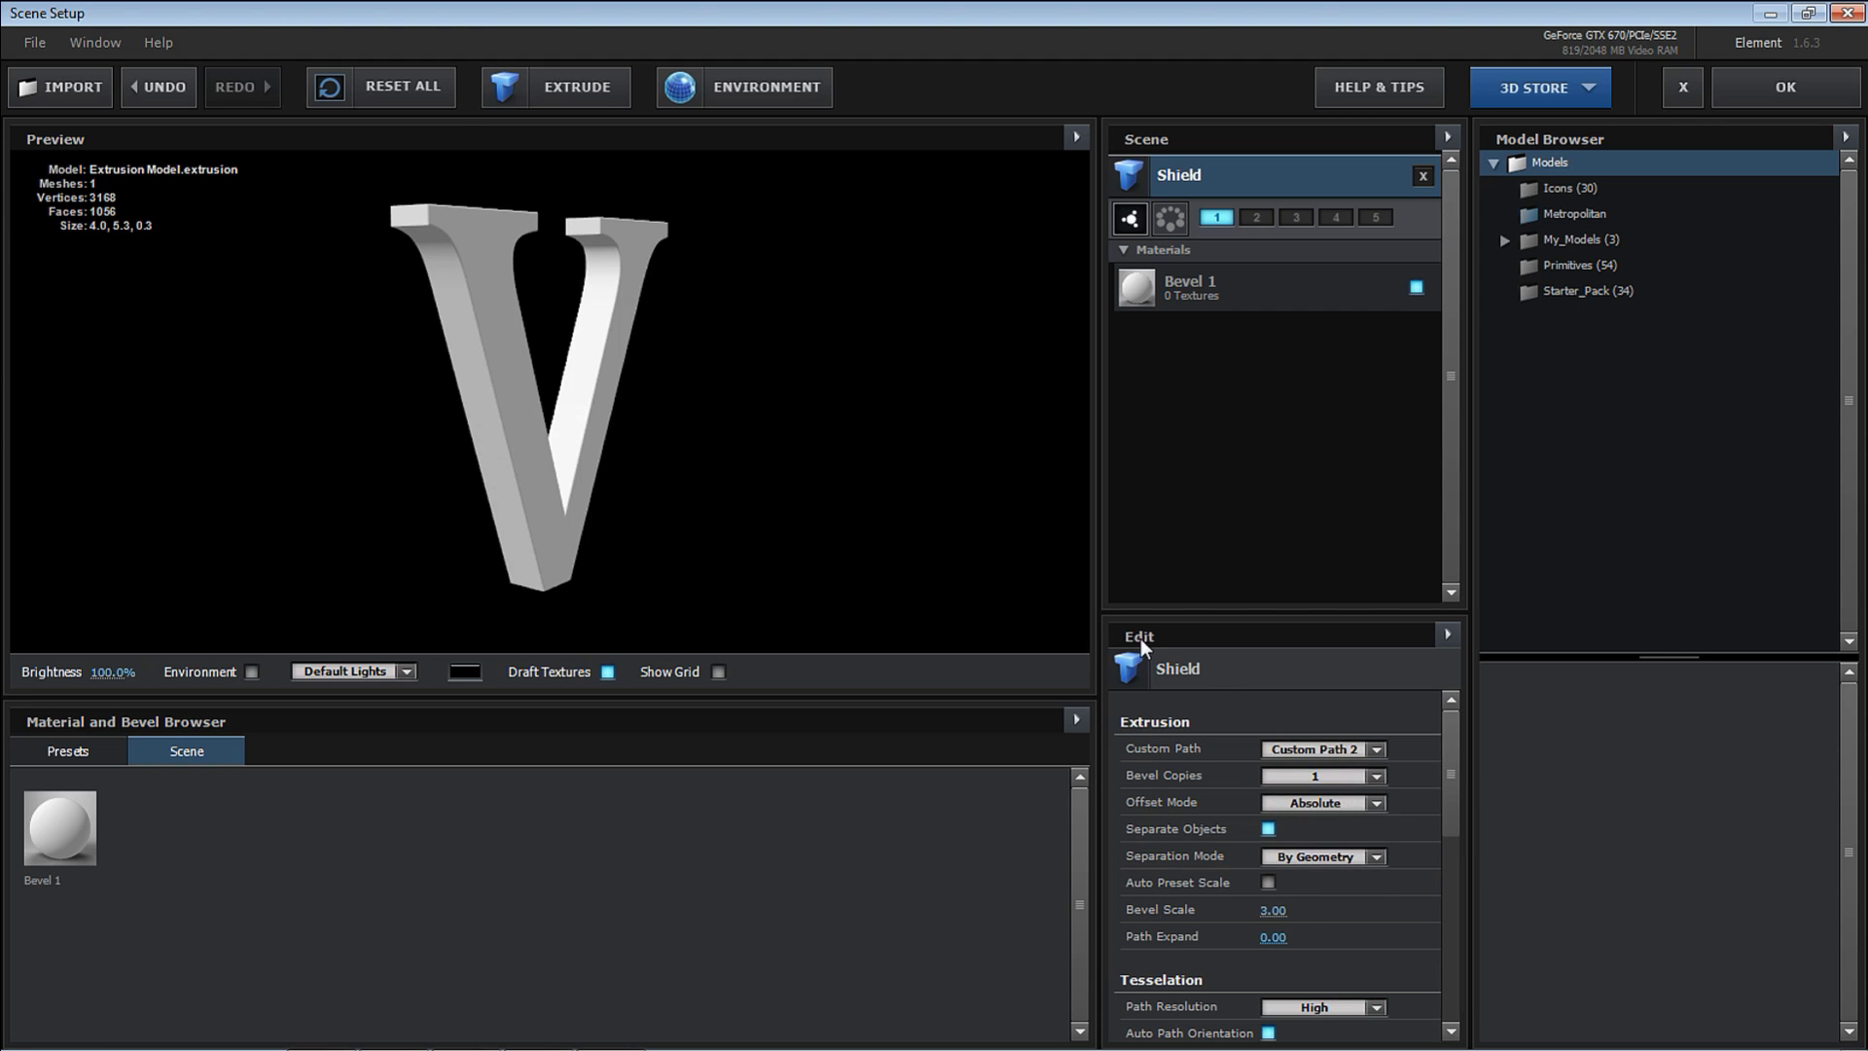
{"action": "left_click", "coordinate": [797, 509]}
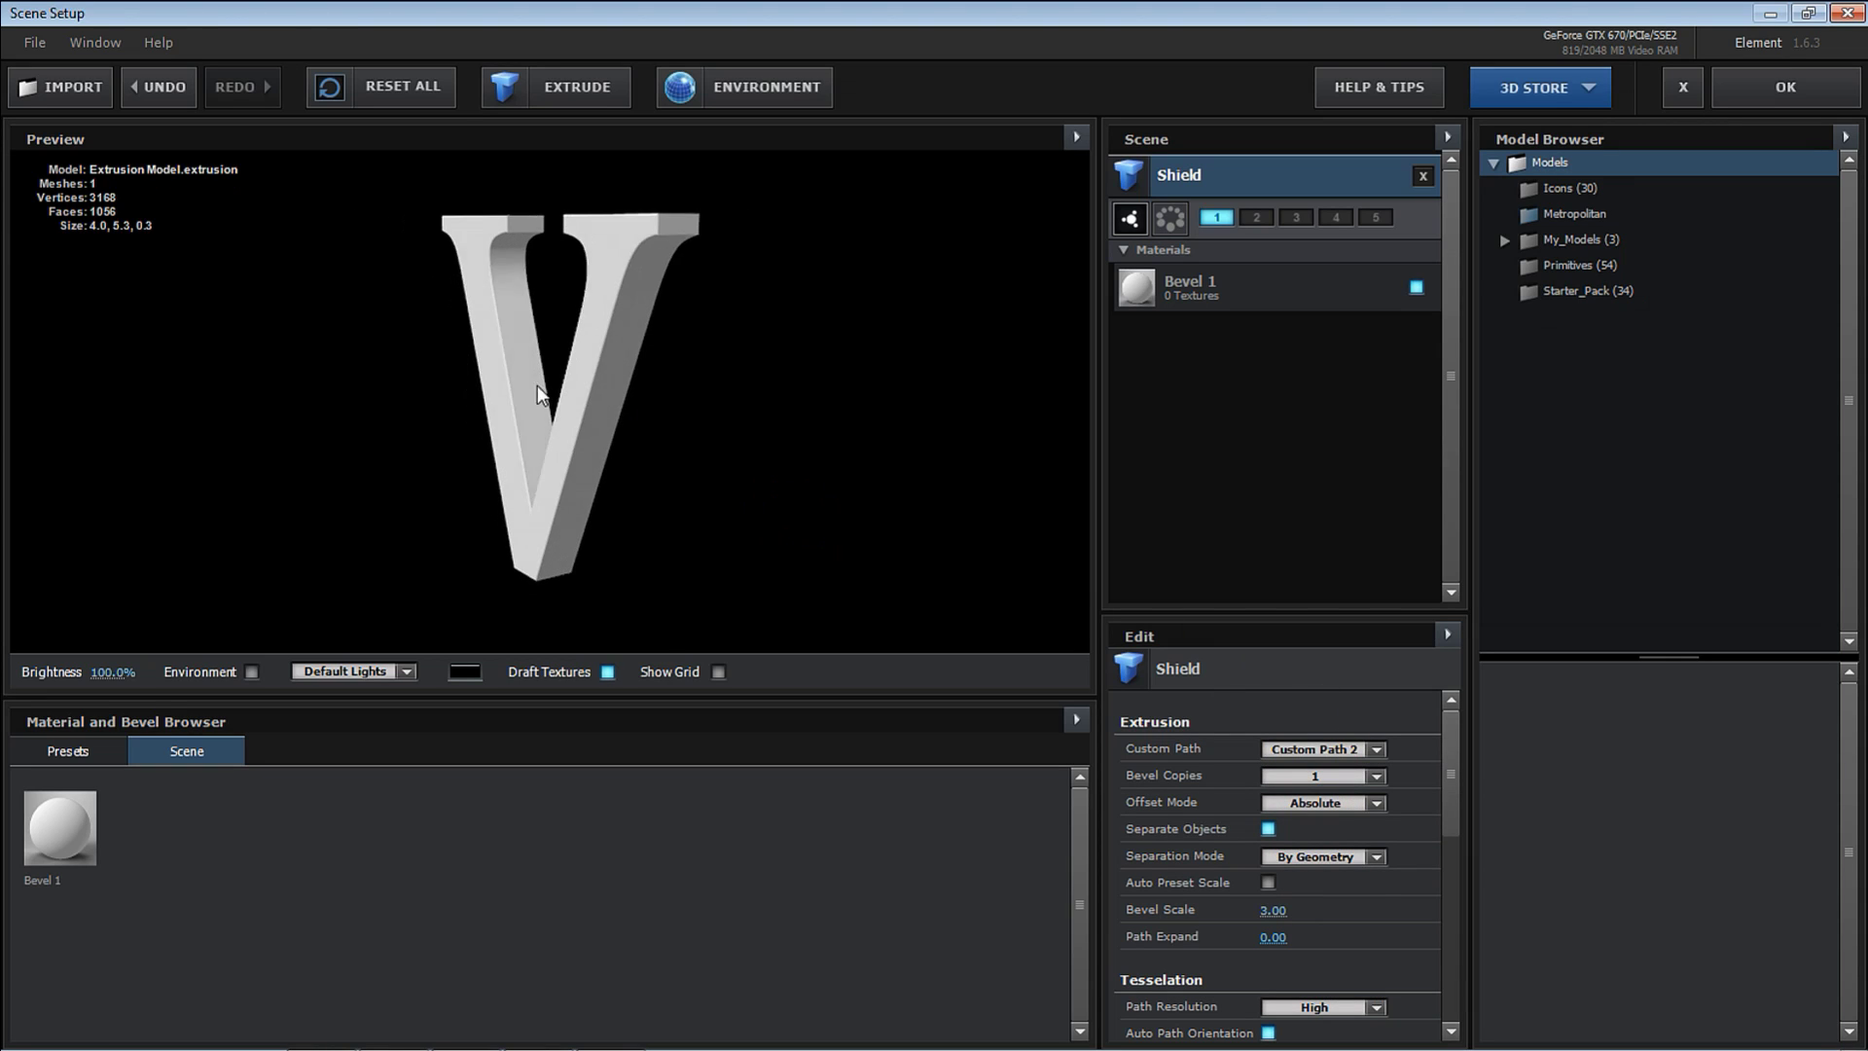
{"action": "scroll", "coordinate": [1350, 762], "scroll_direction": "up", "scroll_amount": 1}
{"action": "left_click", "coordinate": [1352, 760]}
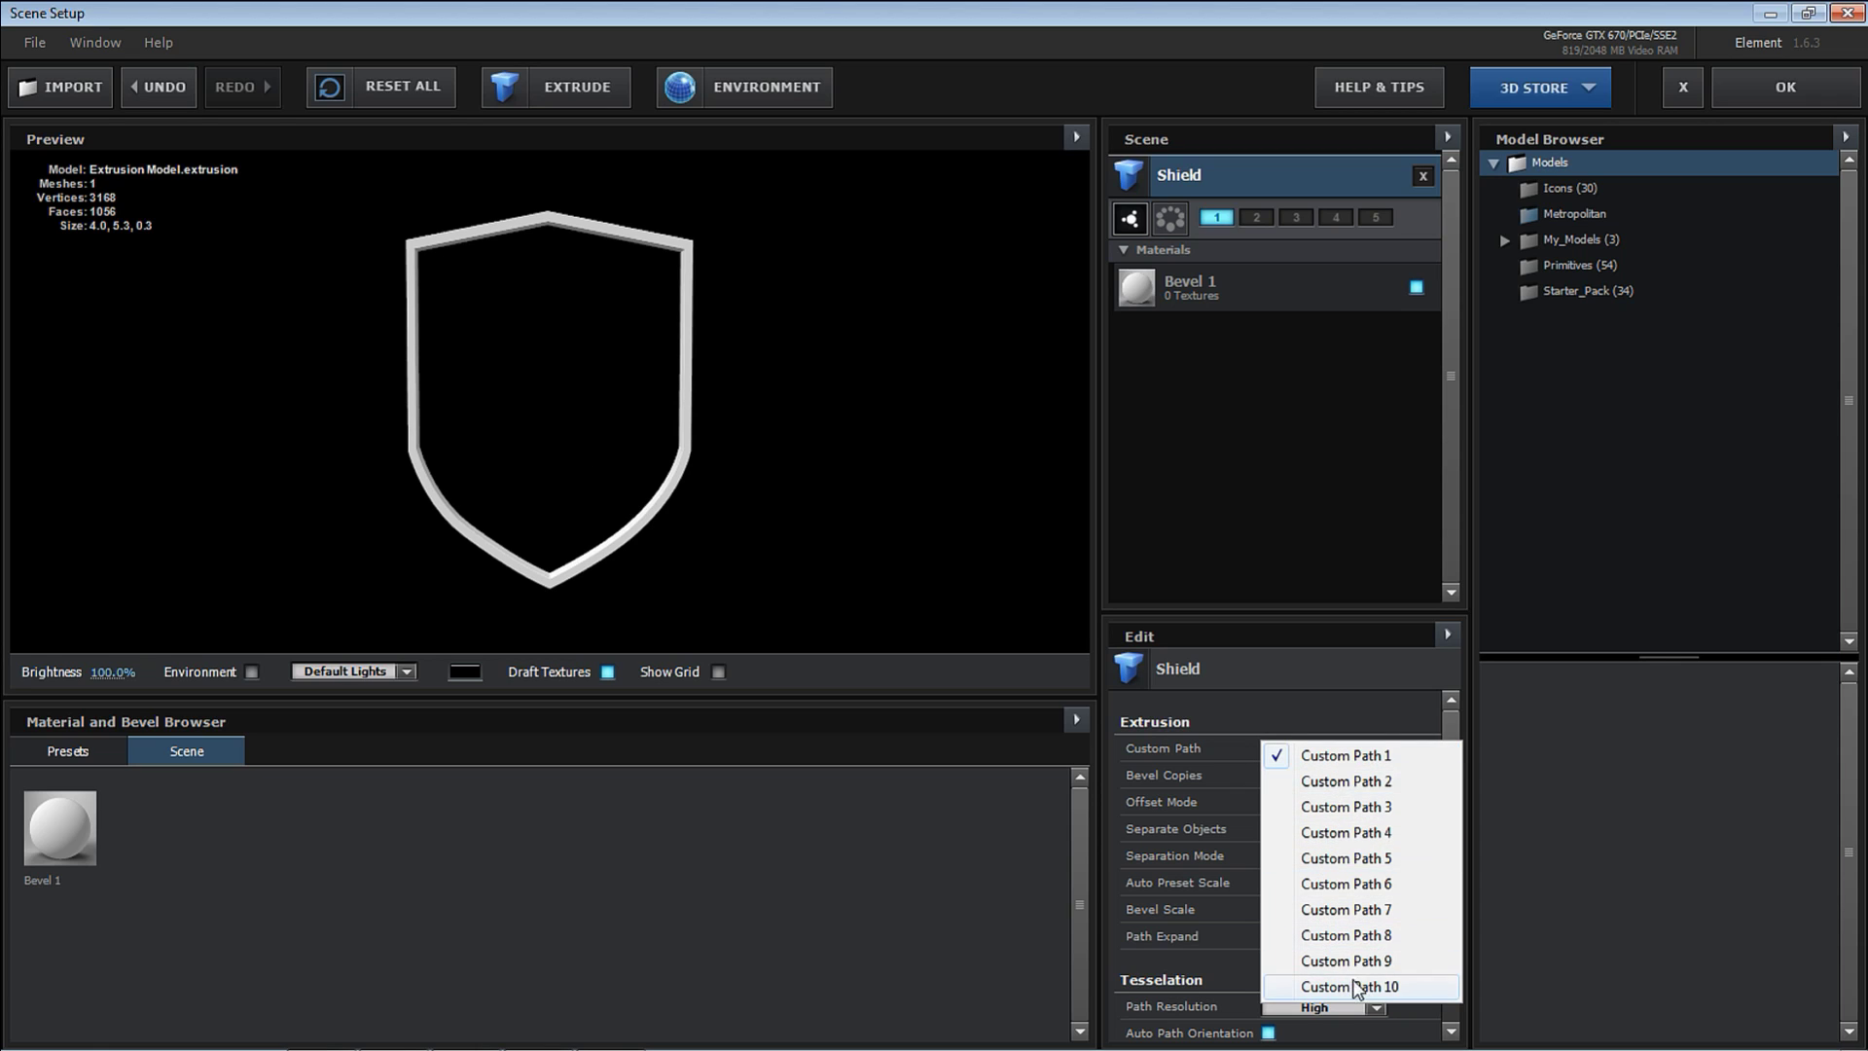
{"action": "left_click", "coordinate": [1331, 760]}
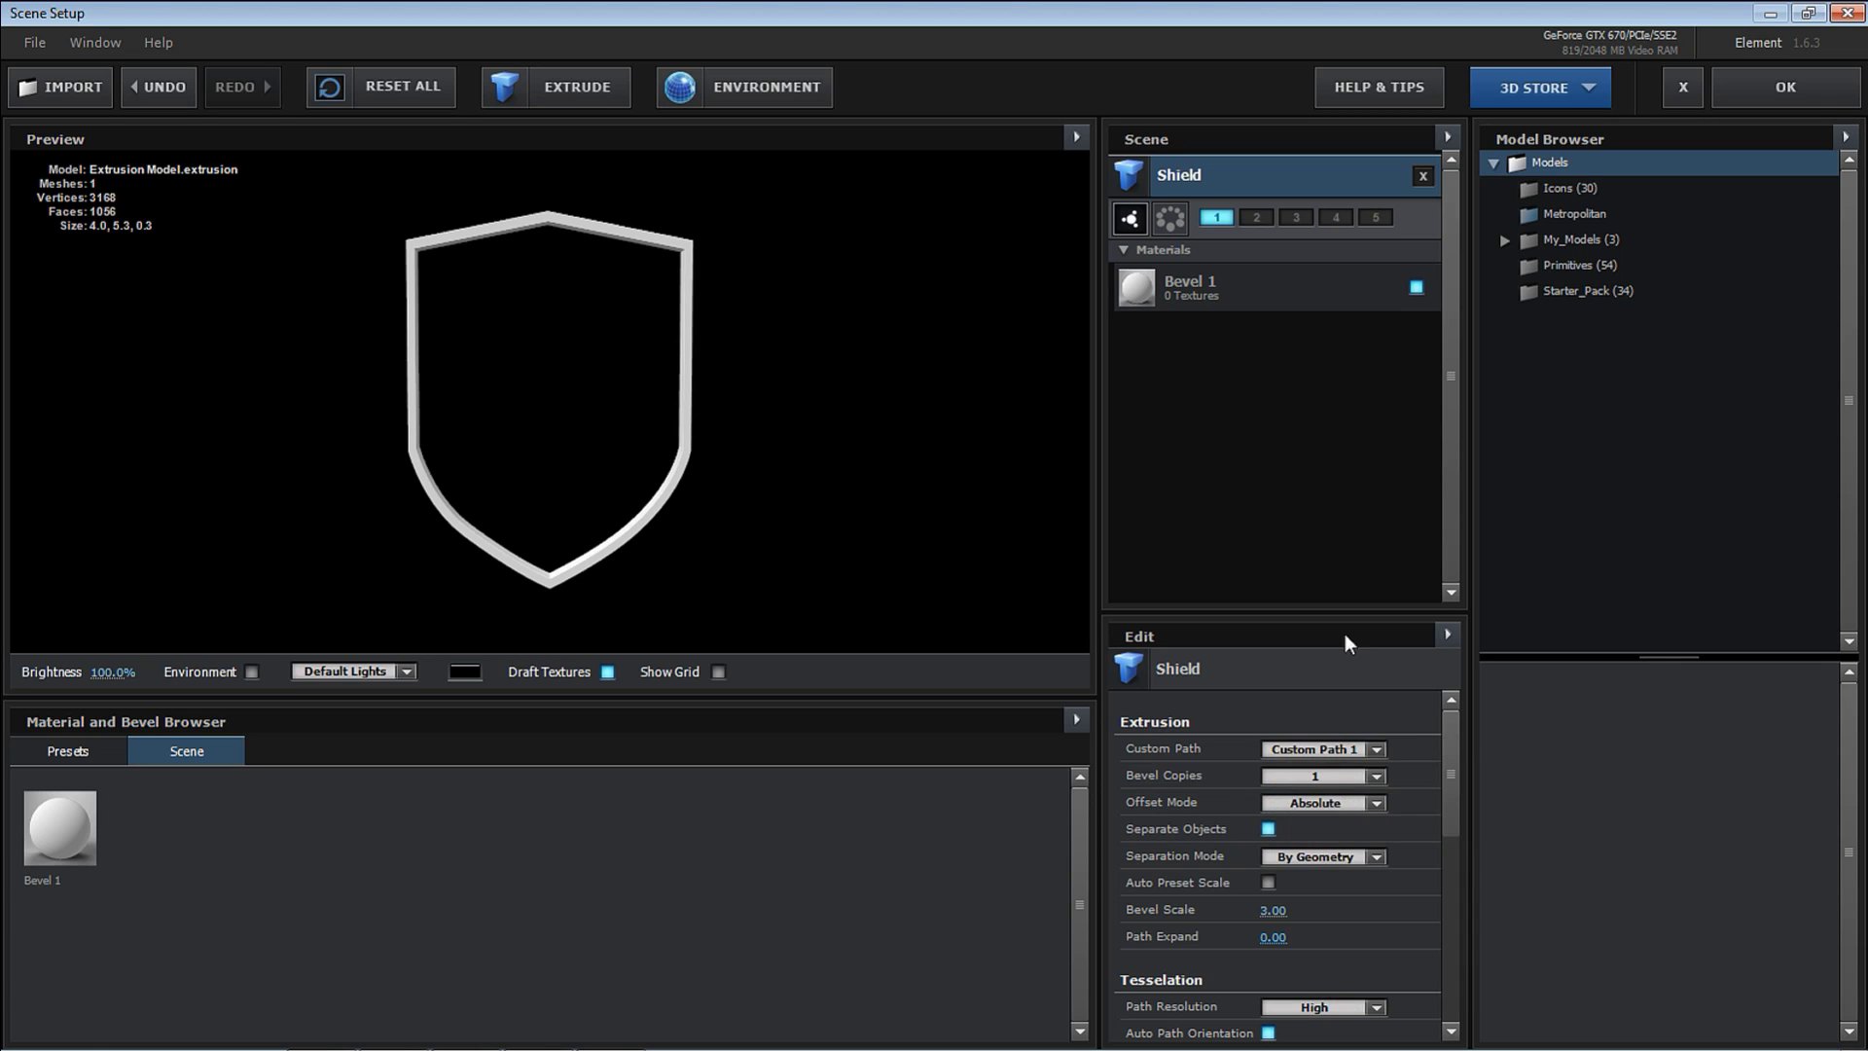
Set the Shield model's Bevel 1 Extrude depth to 2.00.
{"action": "left_click", "coordinate": [1246, 297]}
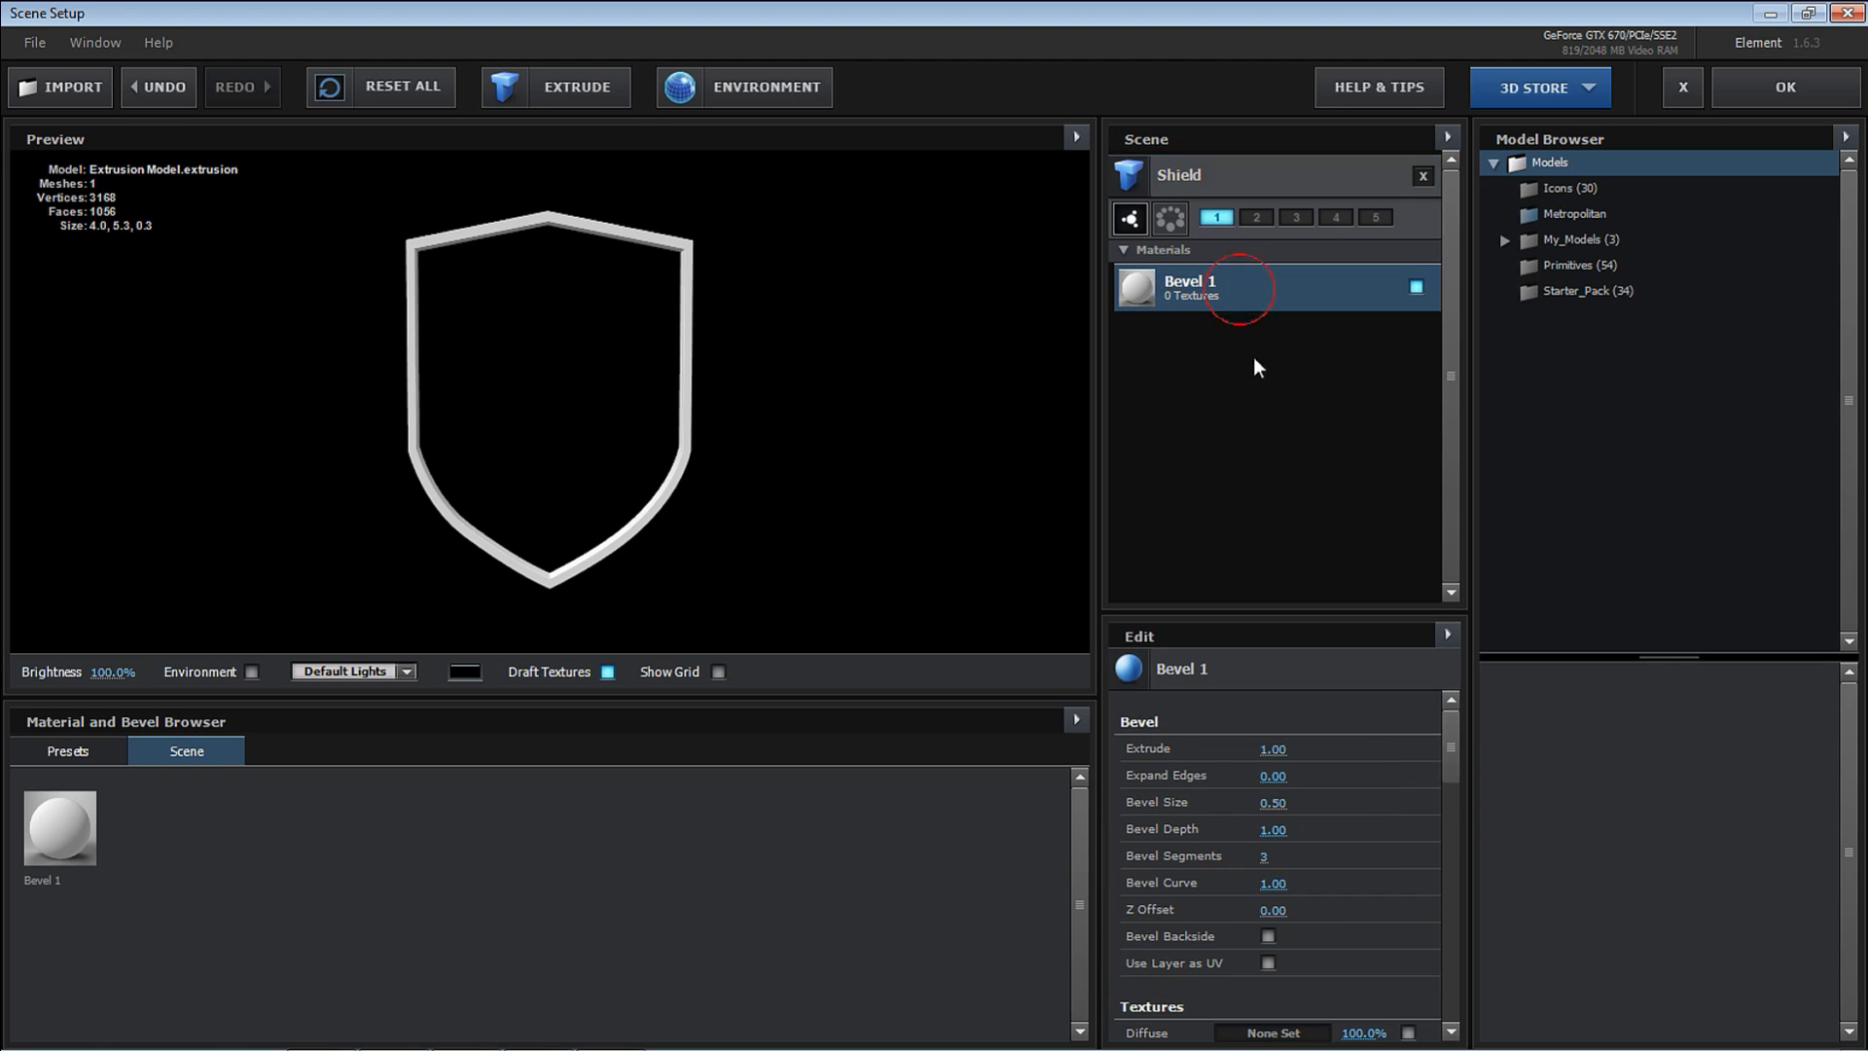
{"action": "left_click", "coordinate": [1282, 749]}
{"action": "left_click_drag", "start_coordinate": [834, 546], "coordinate": [1042, 613]}
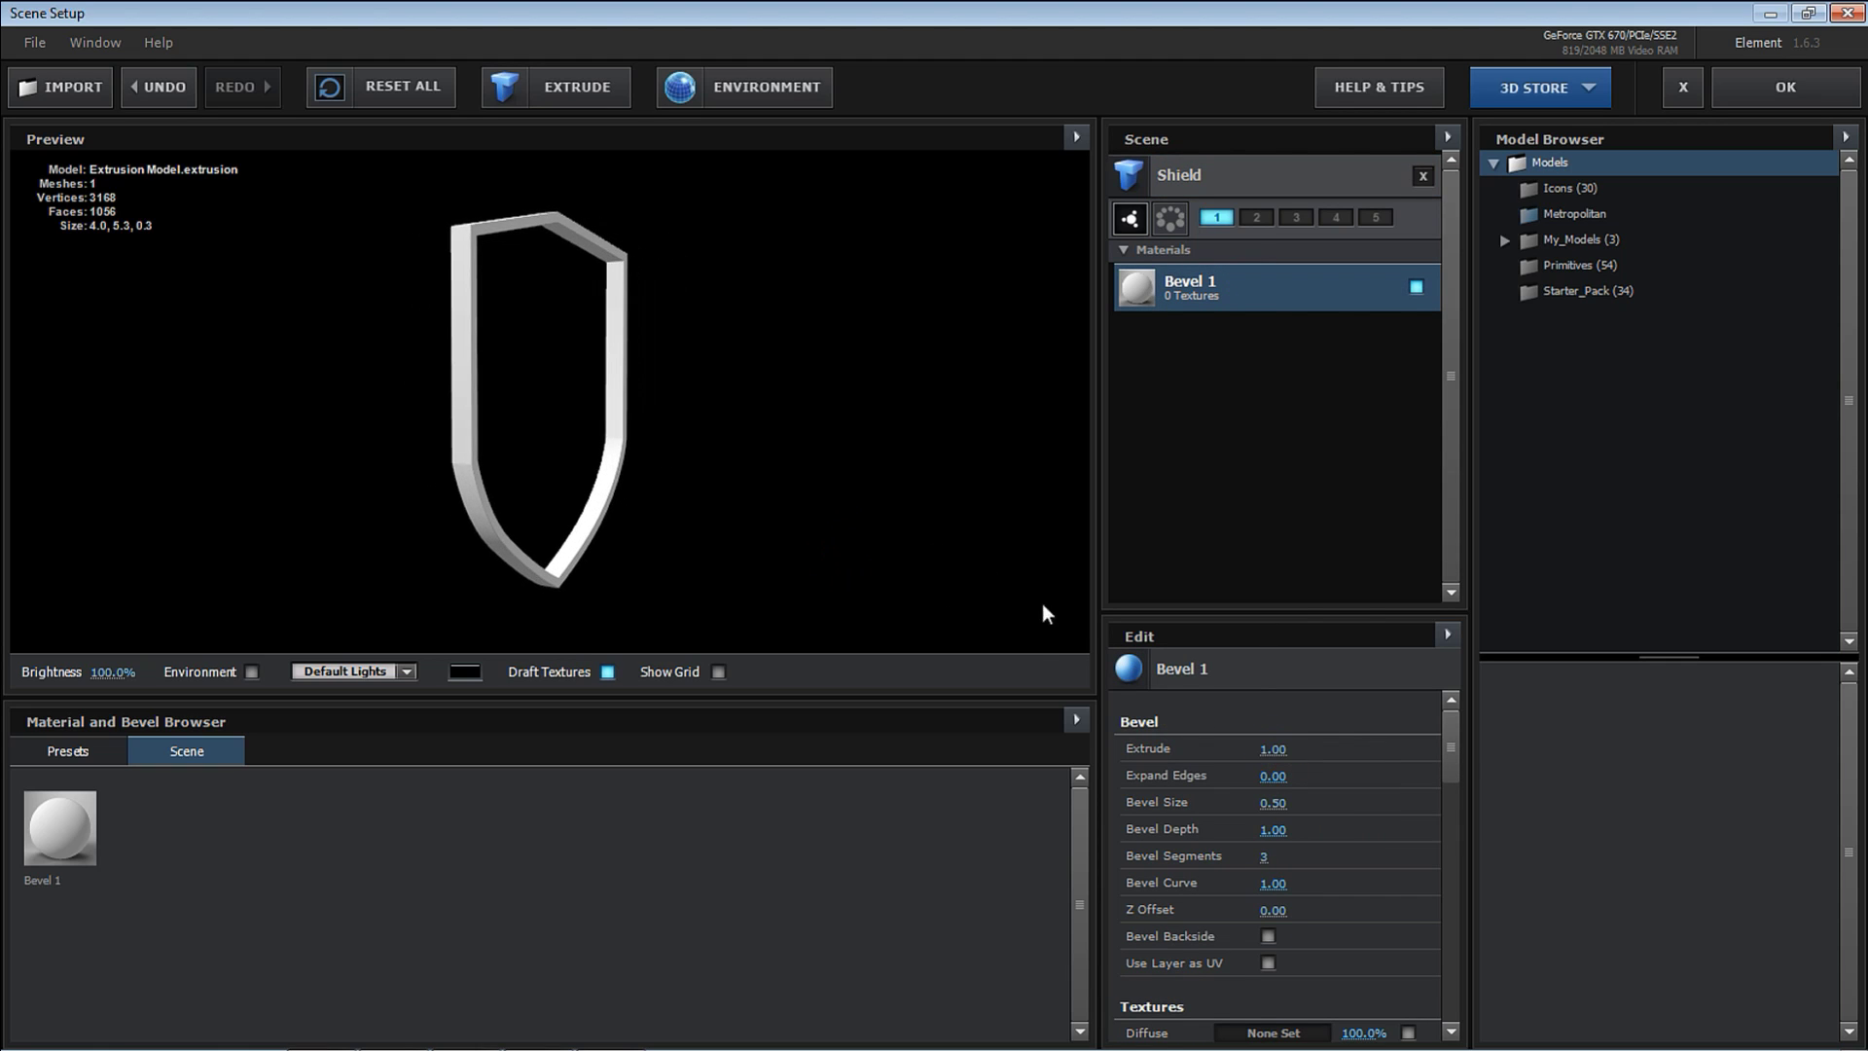
{"action": "left_click_drag", "start_coordinate": [605, 429], "coordinate": [491, 418]}
{"action": "left_click", "coordinate": [1280, 747]}
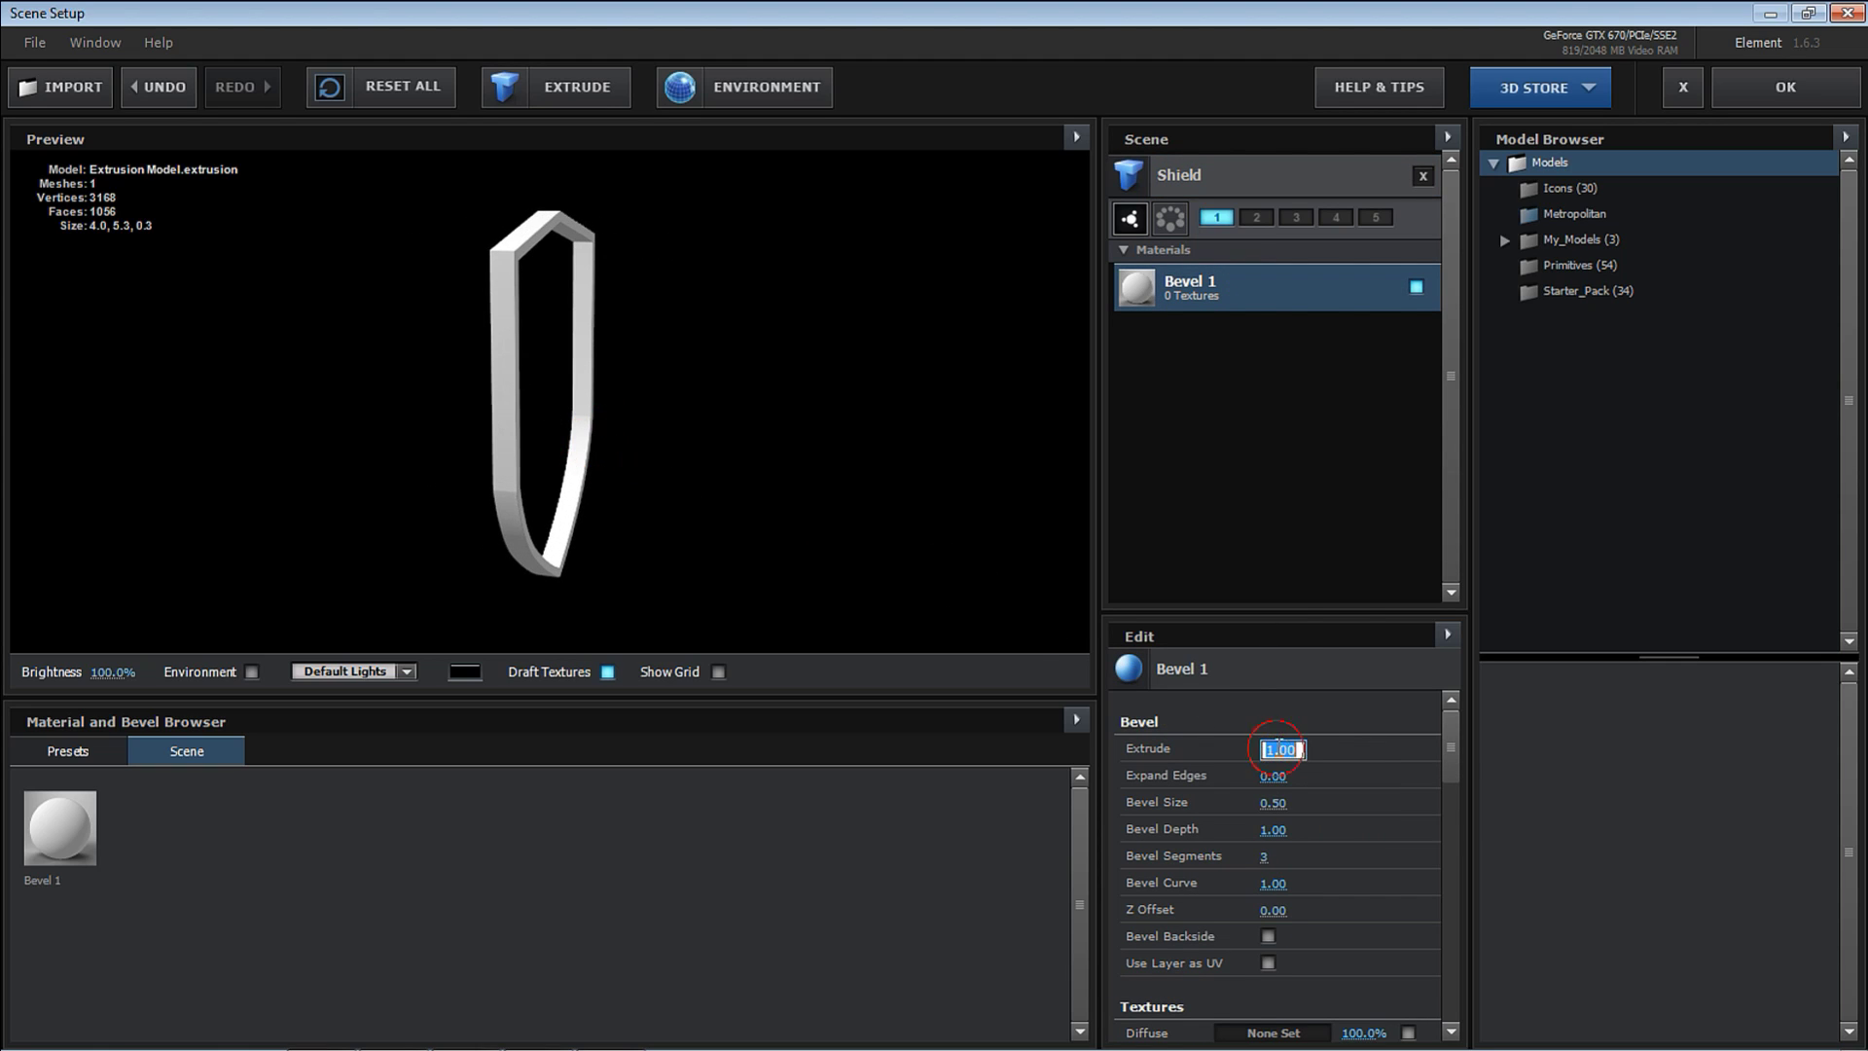
{"action": "type", "text": "2"}
{"action": "key", "text": "Return"}
{"action": "left_click_drag", "start_coordinate": [814, 399], "coordinate": [709, 408]}
{"action": "left_click", "coordinate": [1279, 185]}
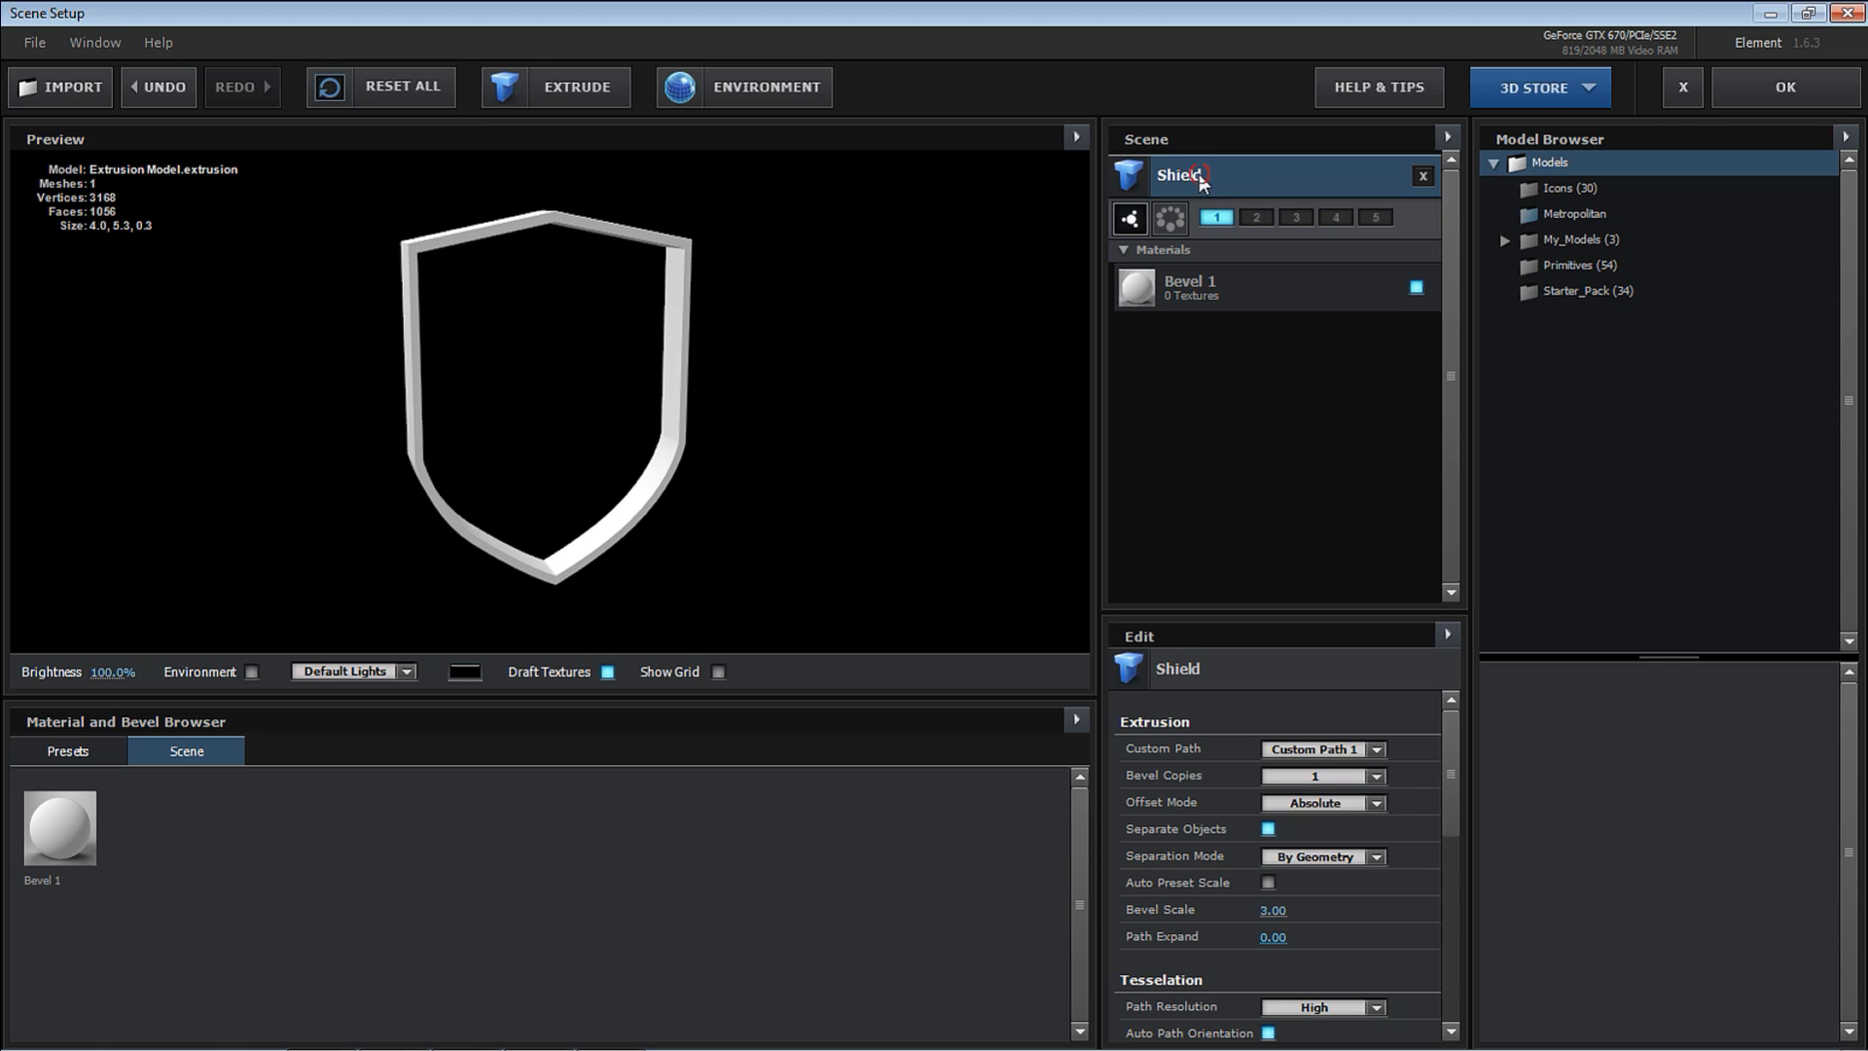
{"action": "left_click", "coordinate": [1252, 182]}
Duplicate the Shield model, leaving the original in group 1.
{"action": "right_click", "coordinate": [1253, 176]}
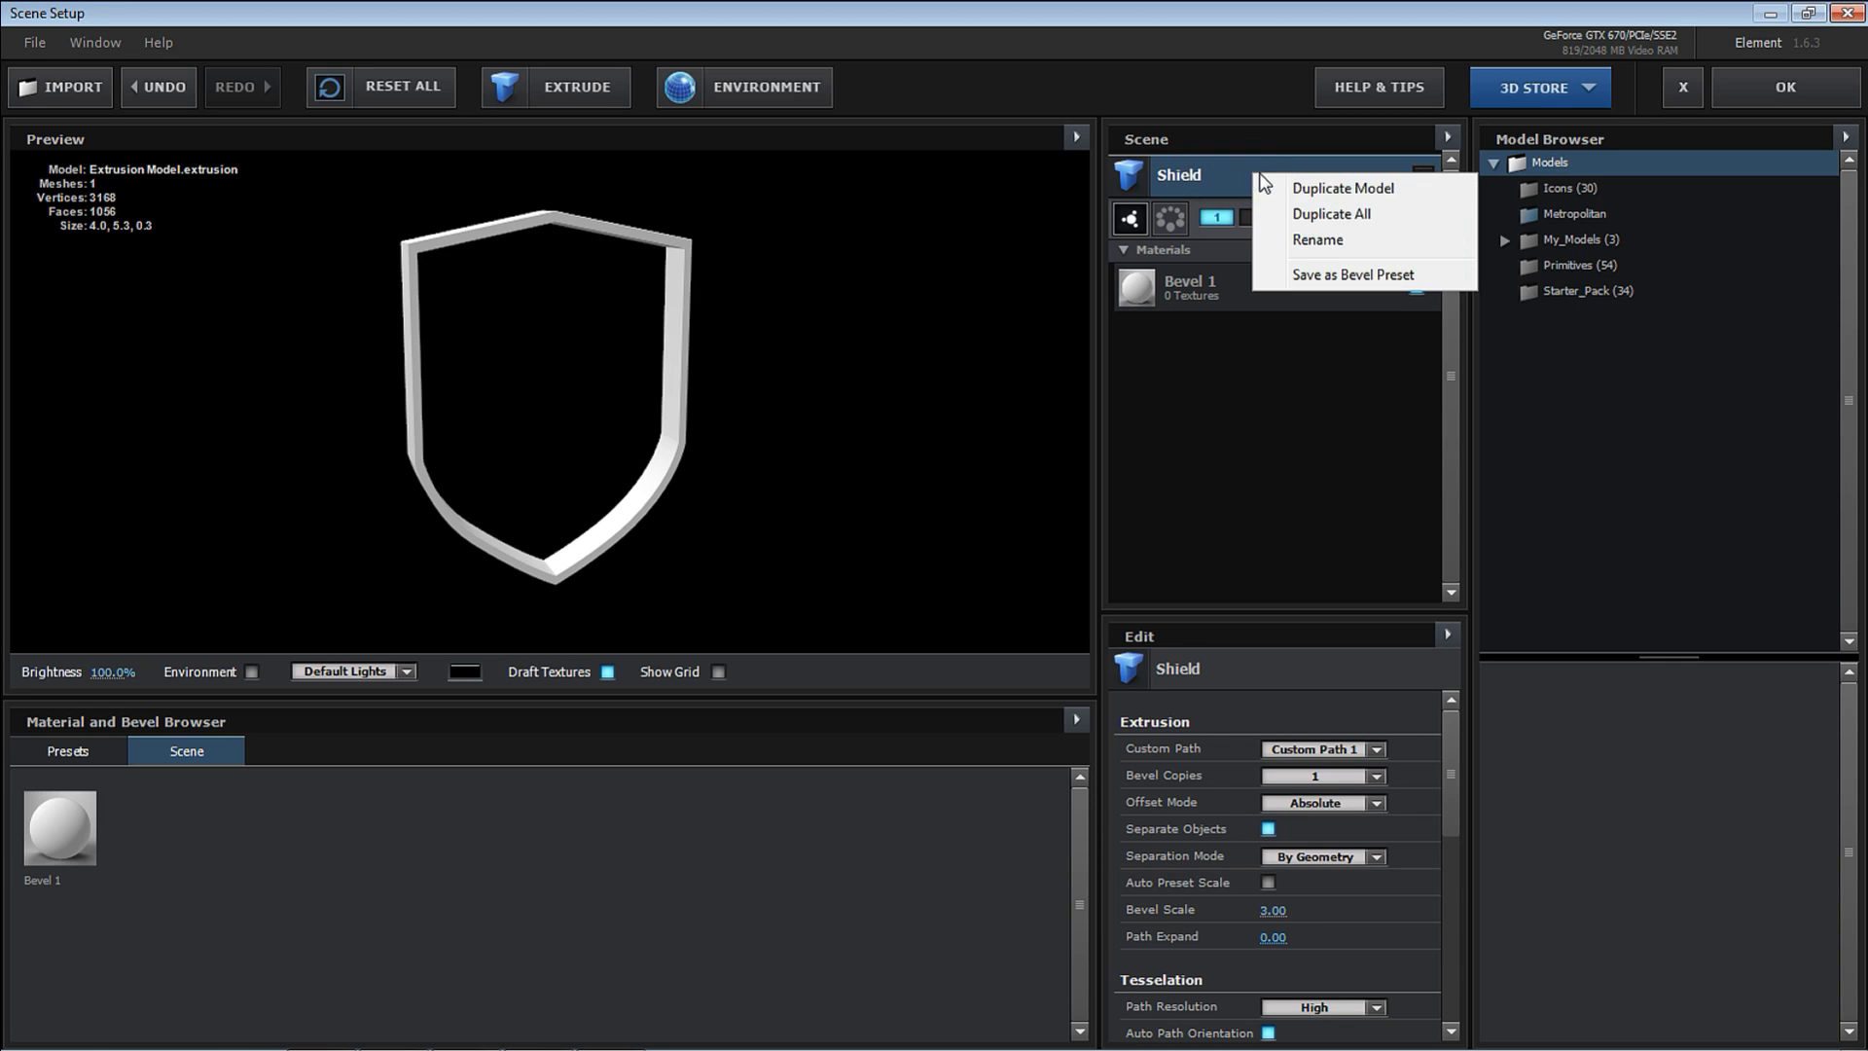
{"action": "left_click", "coordinate": [1323, 190]}
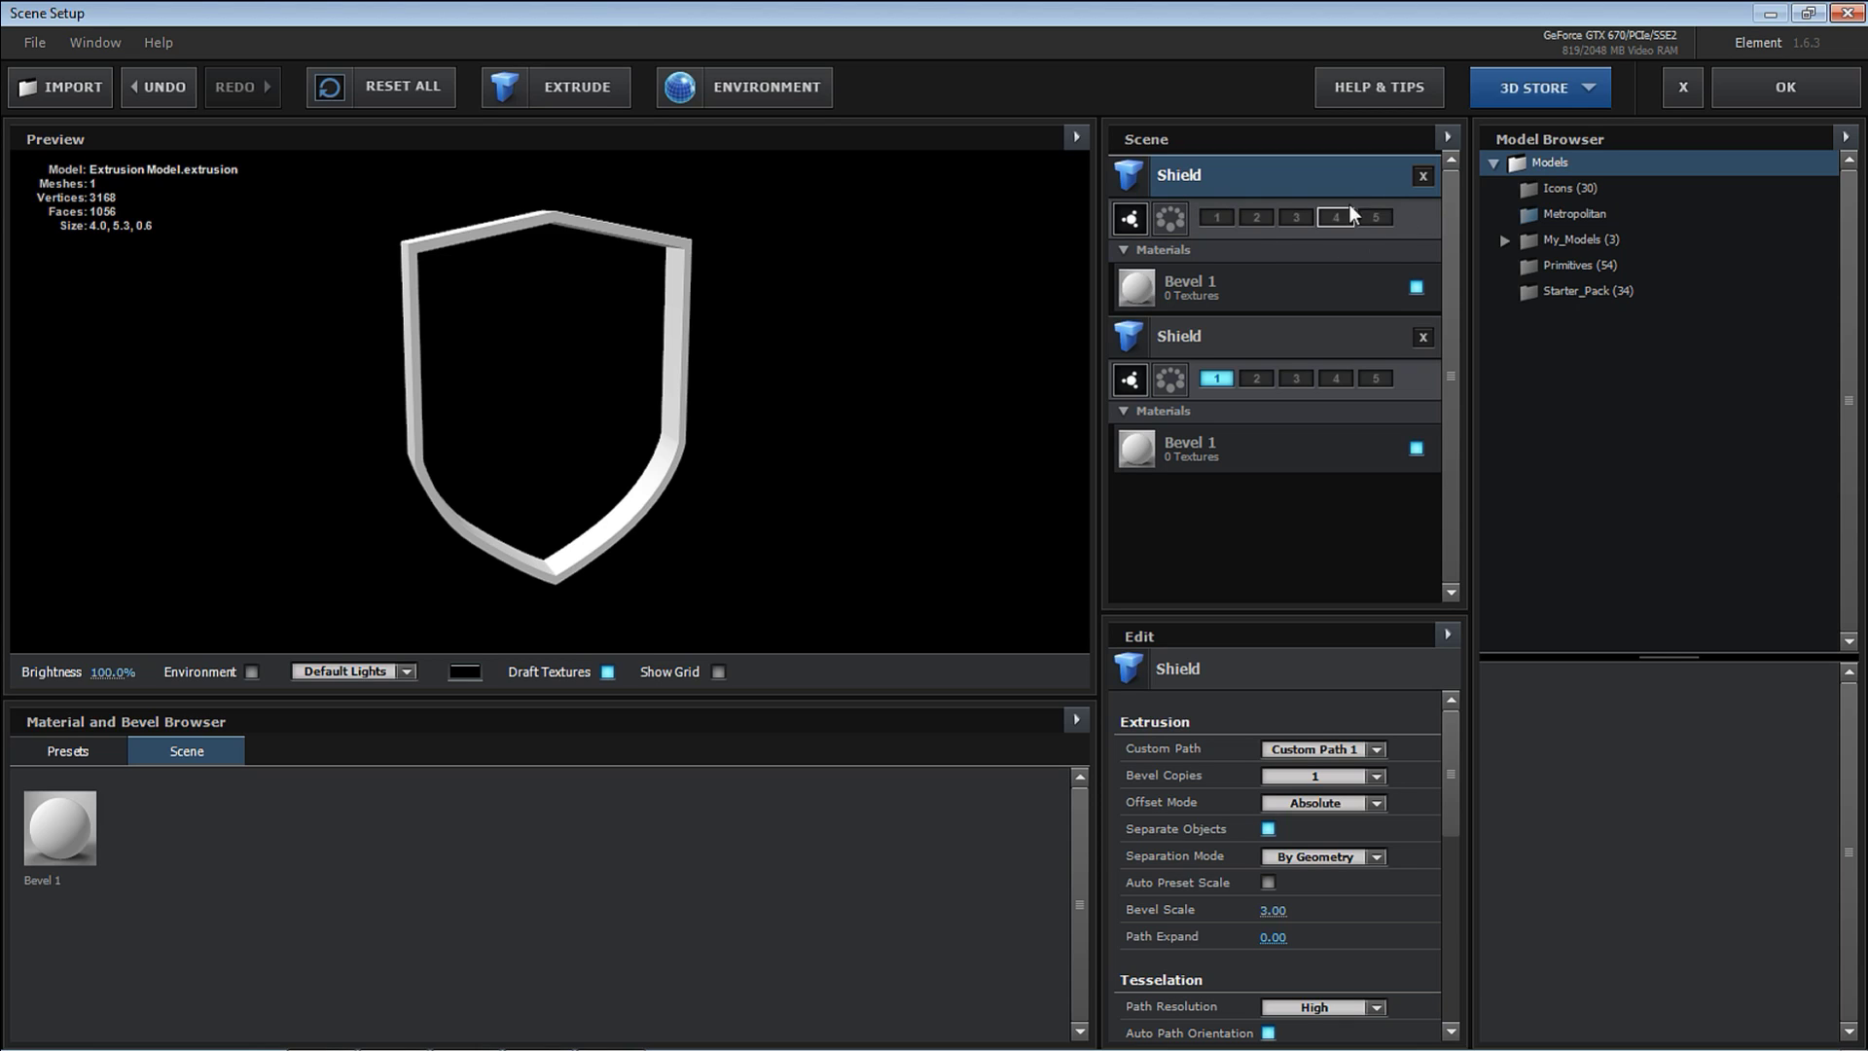
{"action": "left_click", "coordinate": [1257, 218]}
{"action": "left_click", "coordinate": [1225, 219]}
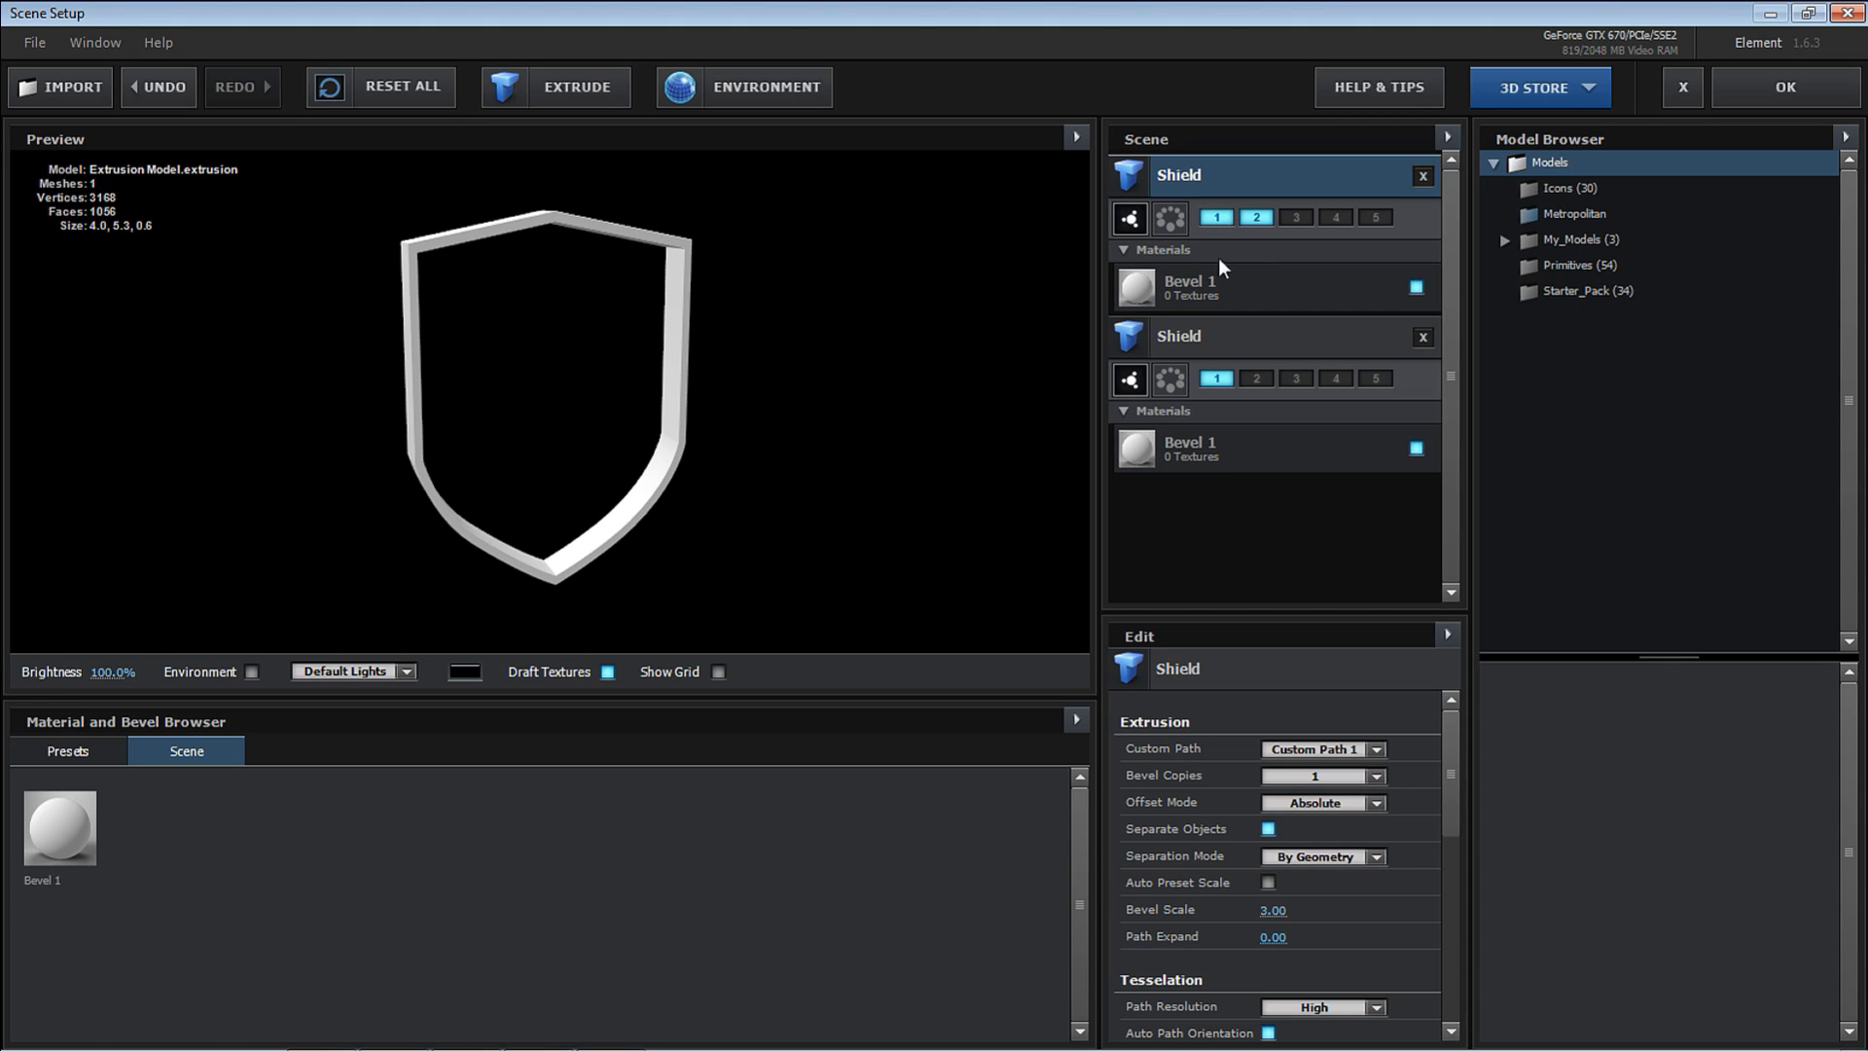
{"action": "left_click", "coordinate": [1248, 222]}
Switch the duplicate model to Custom Path 2, the V, and assign it to group 2.
{"action": "left_click", "coordinate": [1321, 751]}
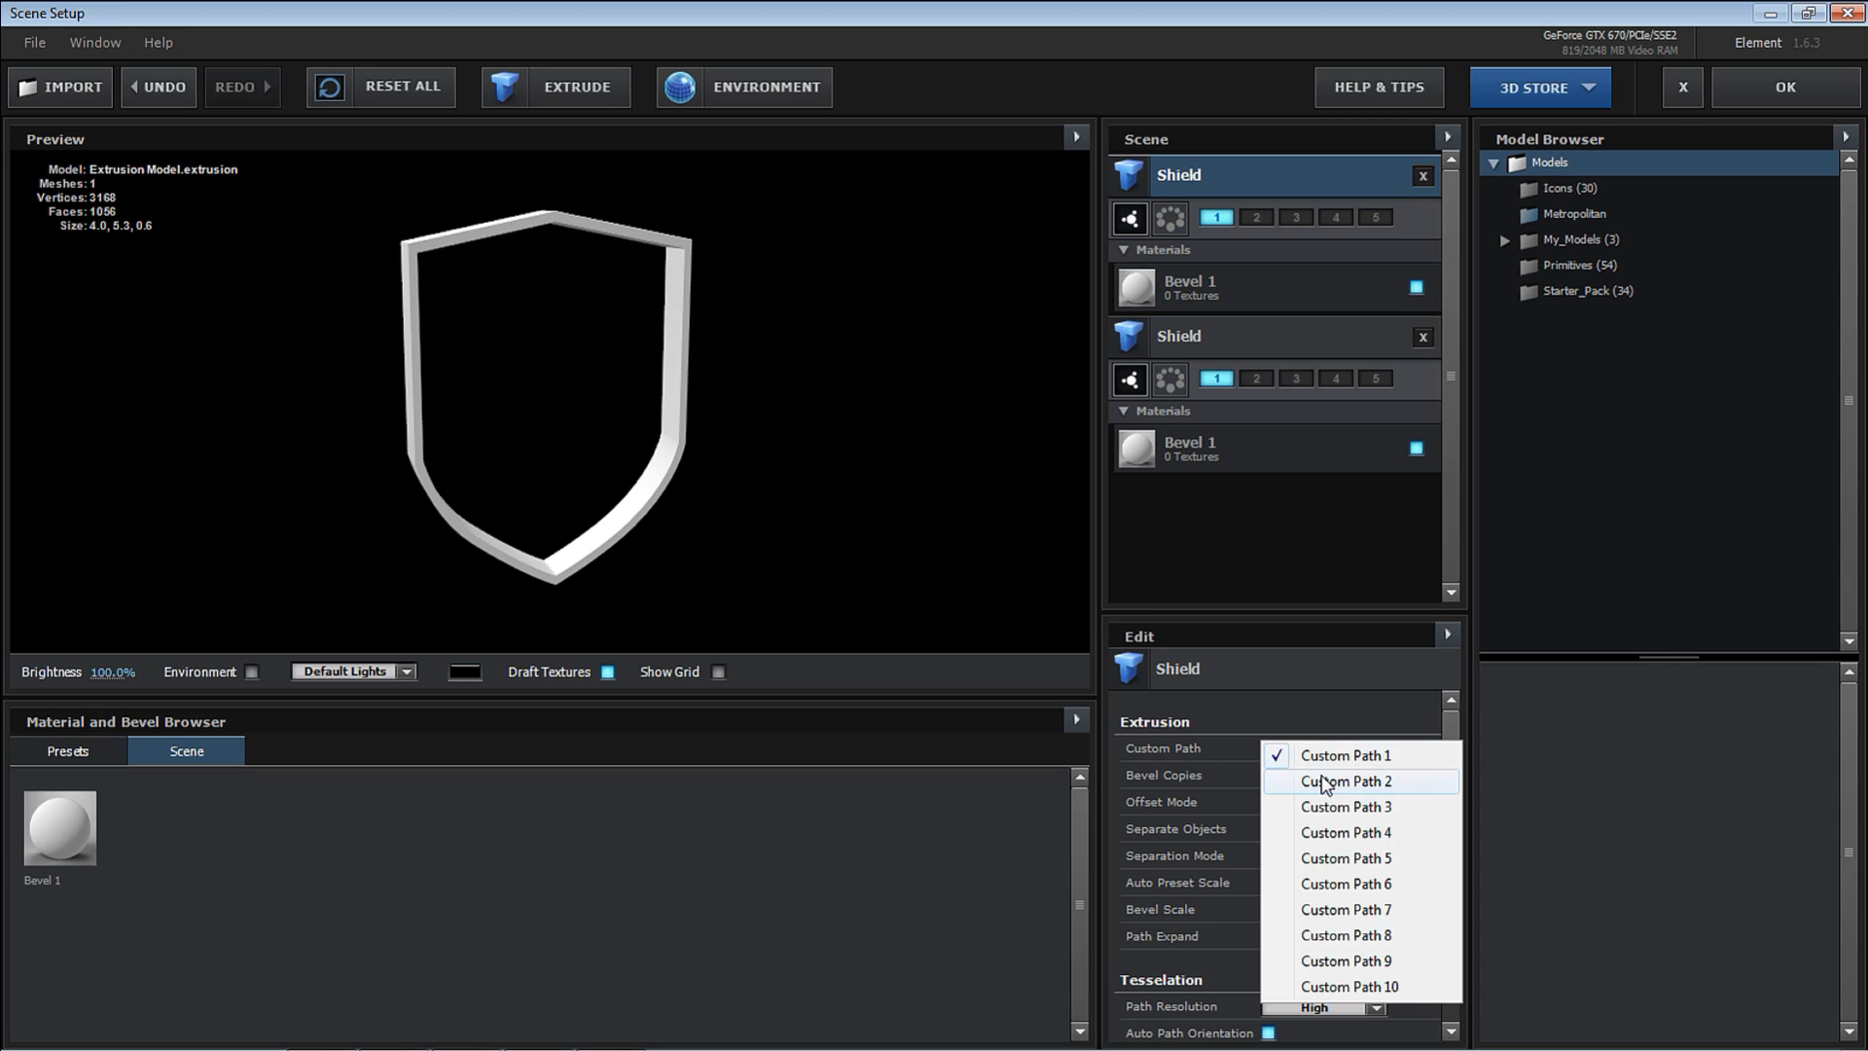
{"action": "left_click", "coordinate": [1323, 782]}
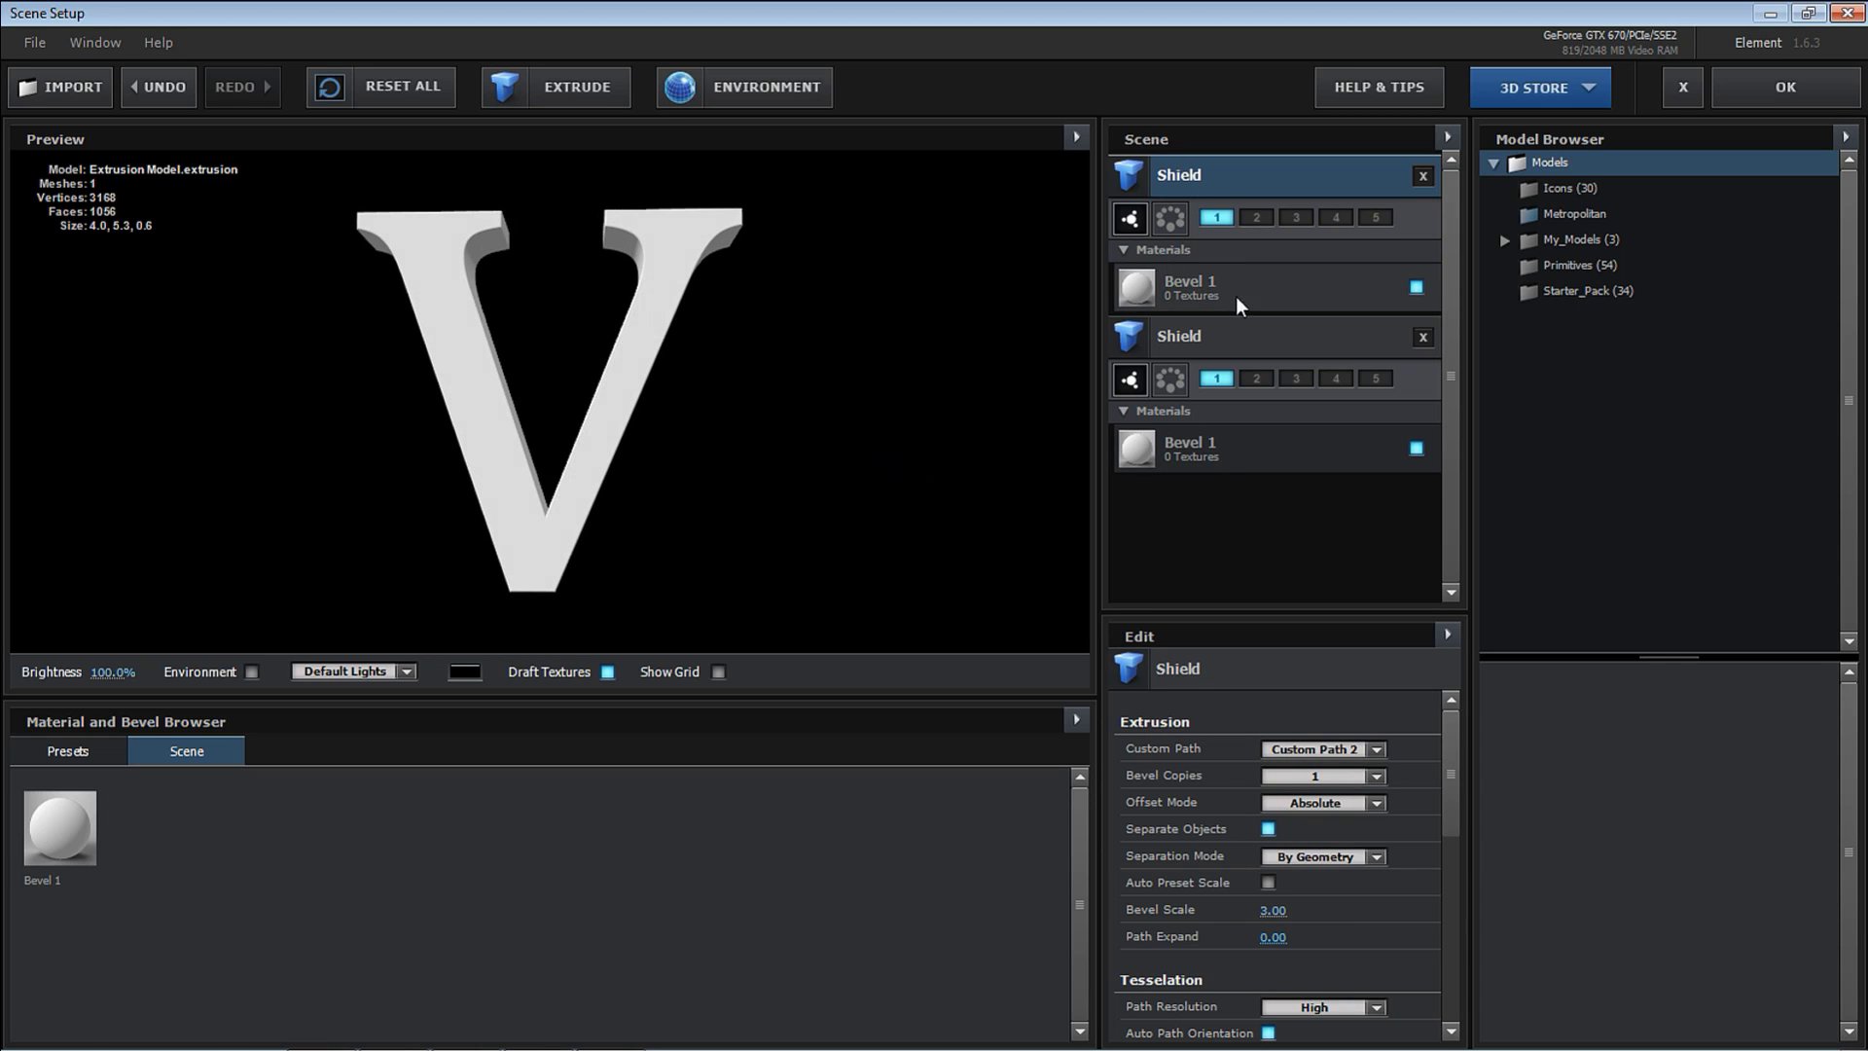
{"action": "left_click", "coordinate": [1254, 219]}
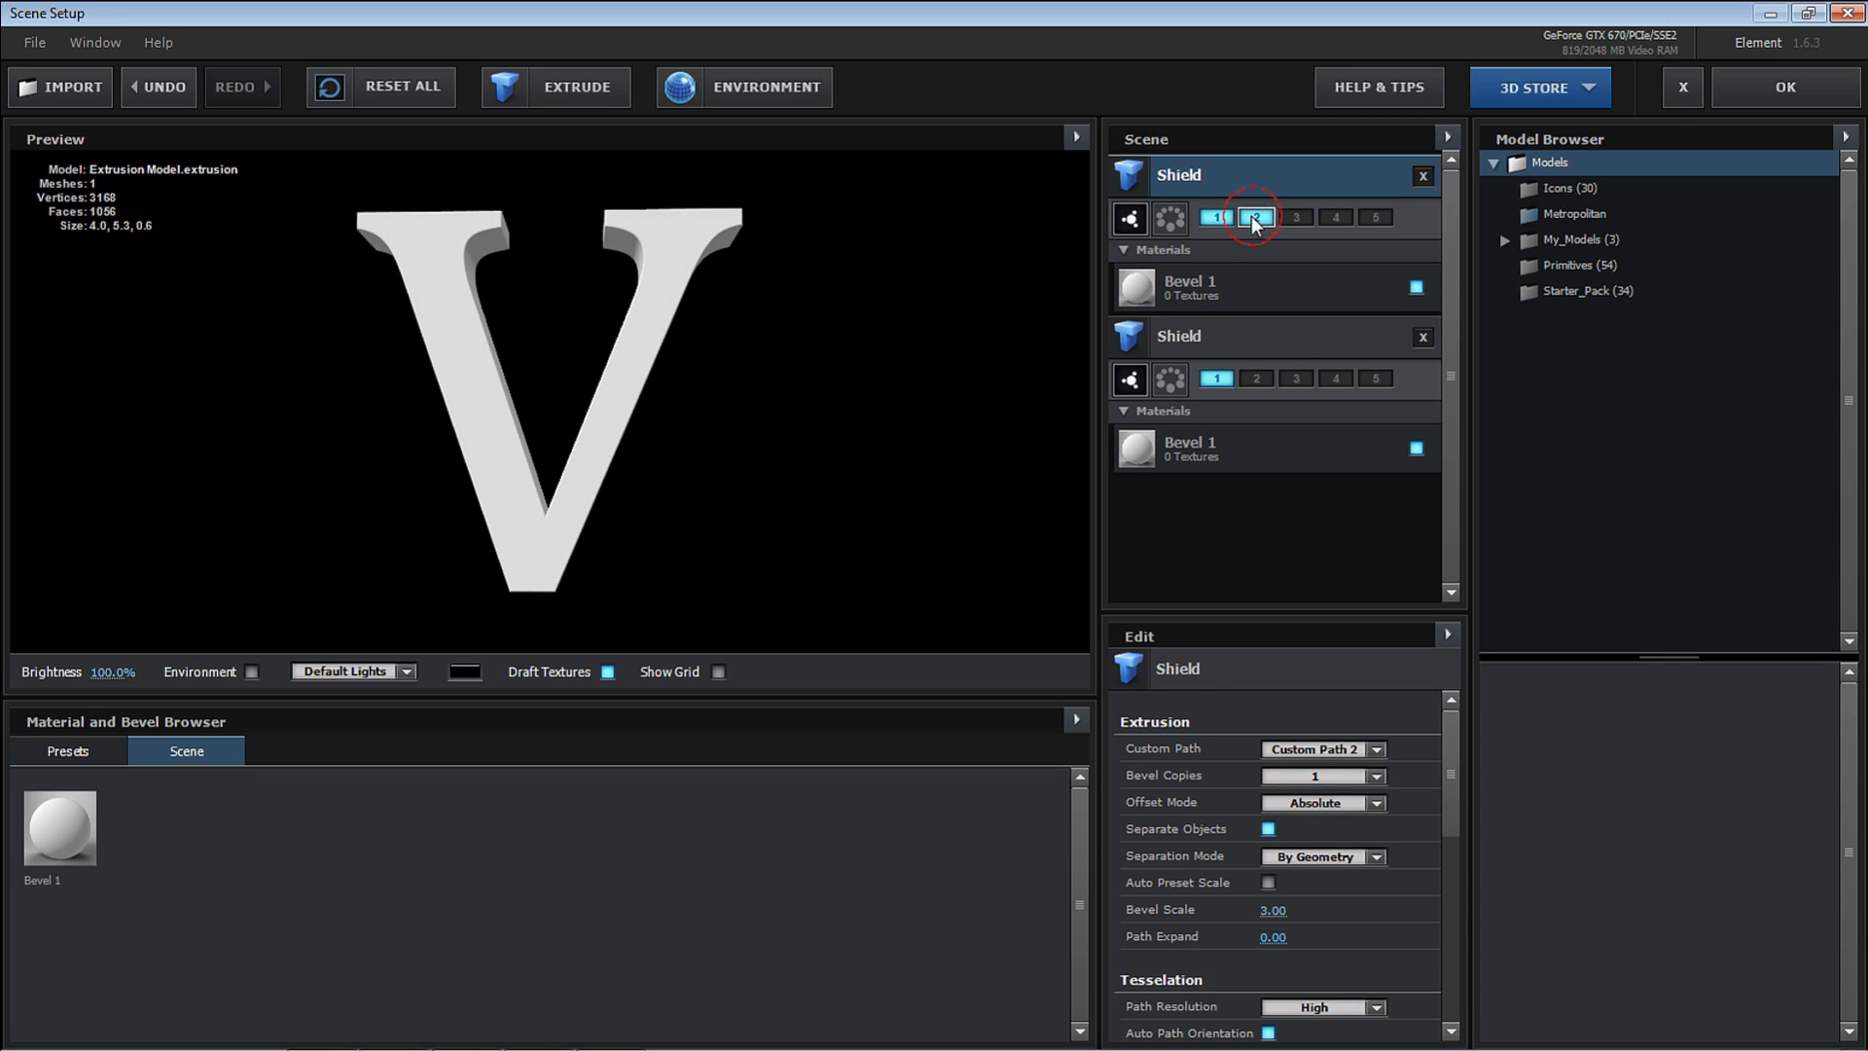
{"action": "left_click_drag", "start_coordinate": [925, 392], "coordinate": [984, 428]}
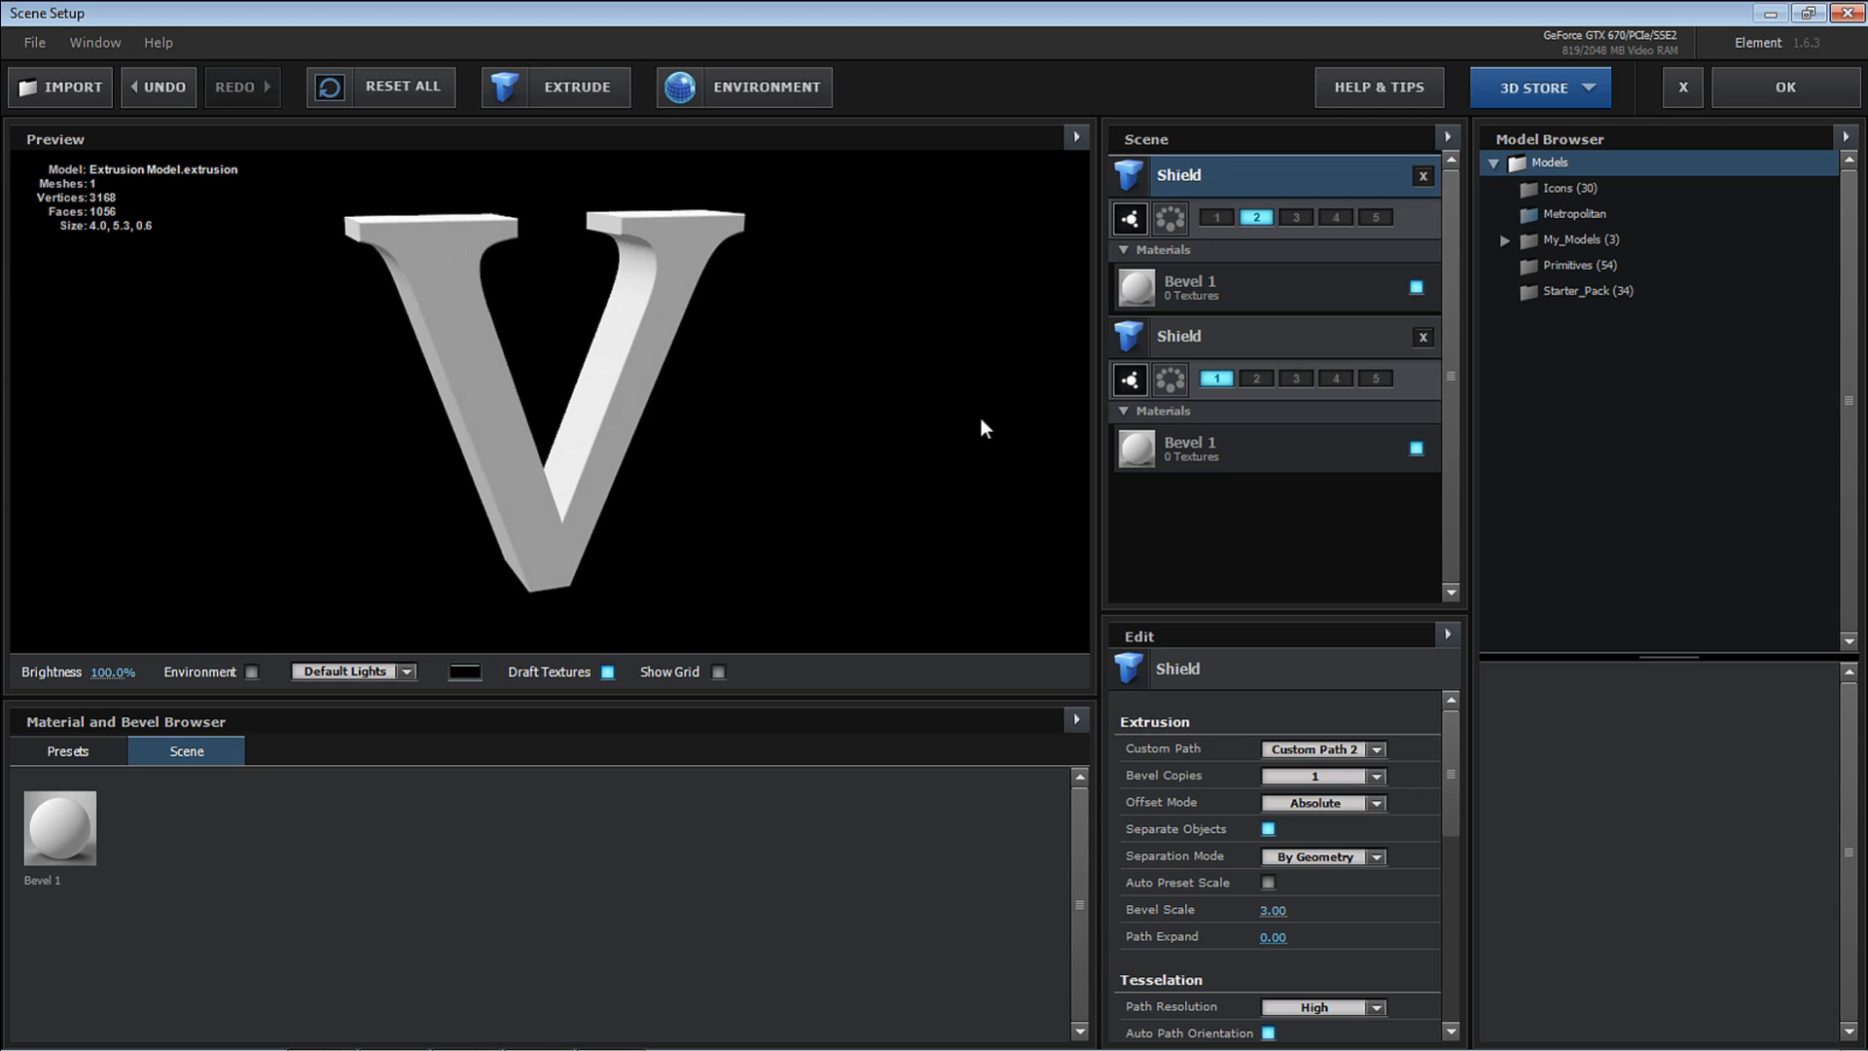
{"action": "left_click", "coordinate": [1210, 295]}
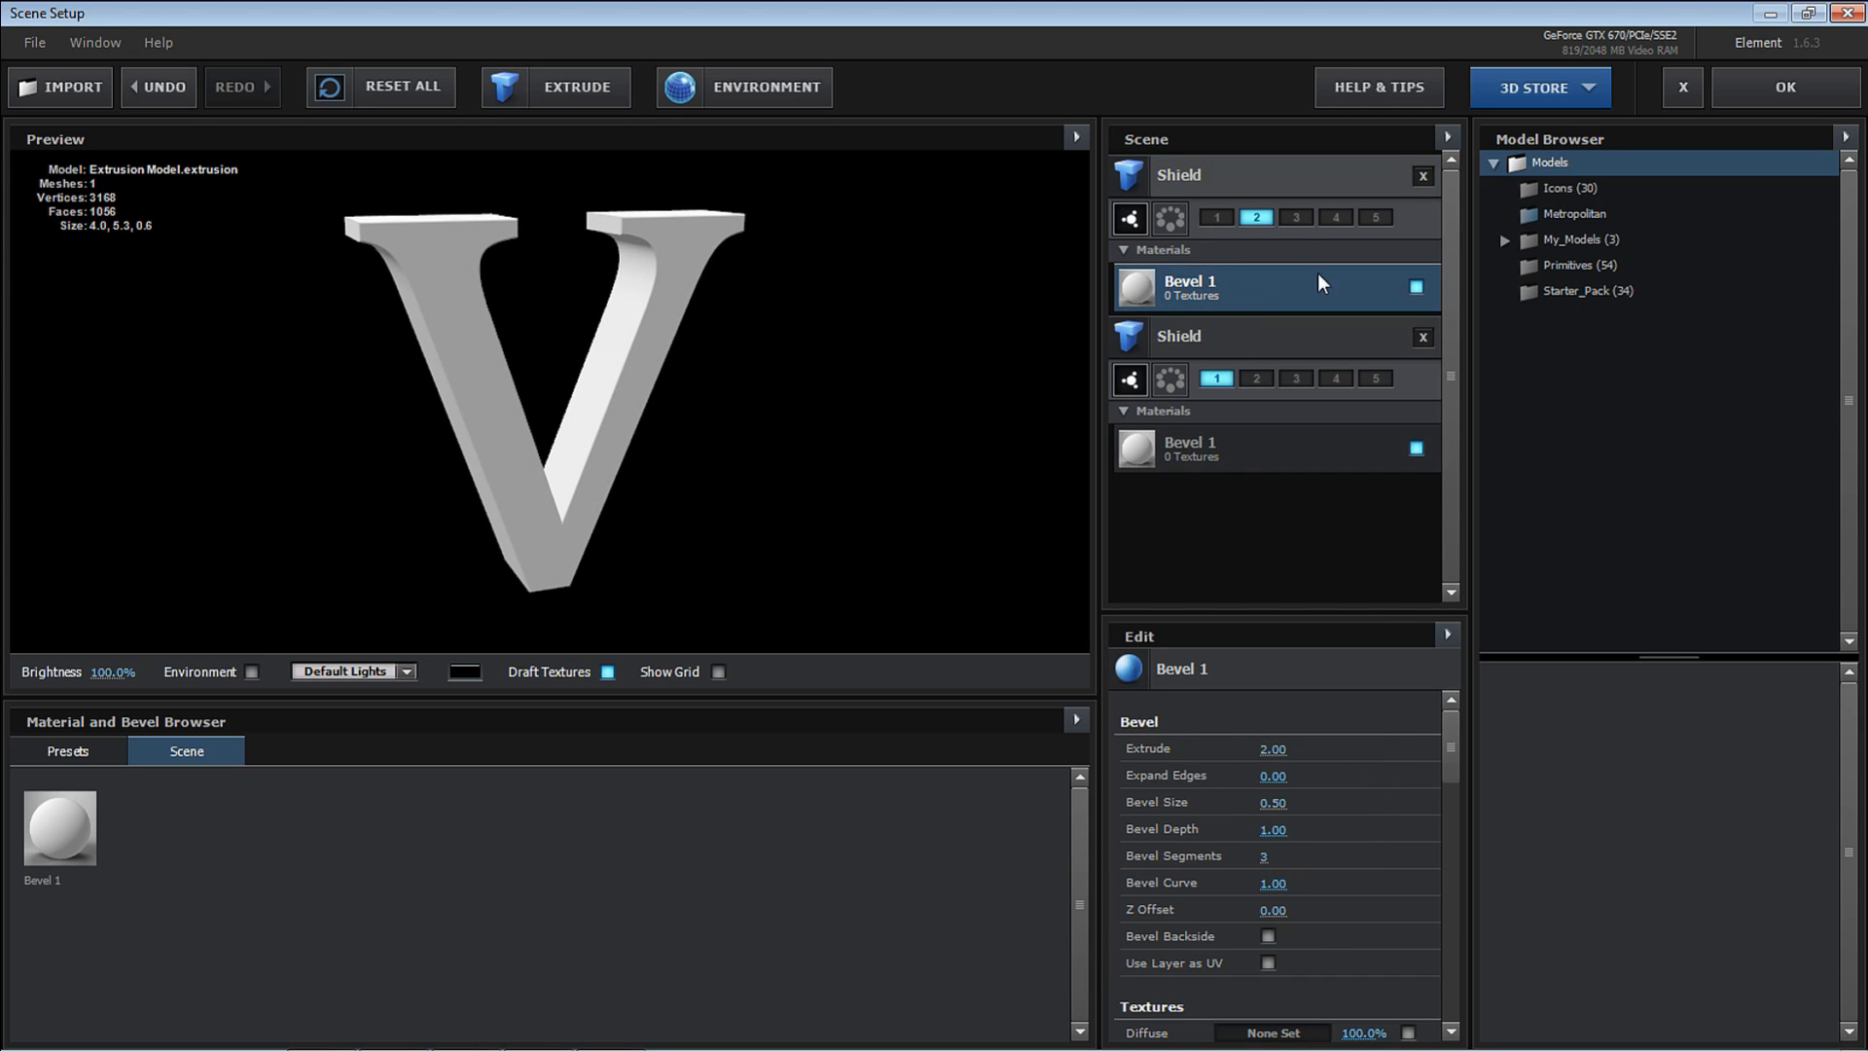
{"action": "left_click", "coordinate": [1267, 185]}
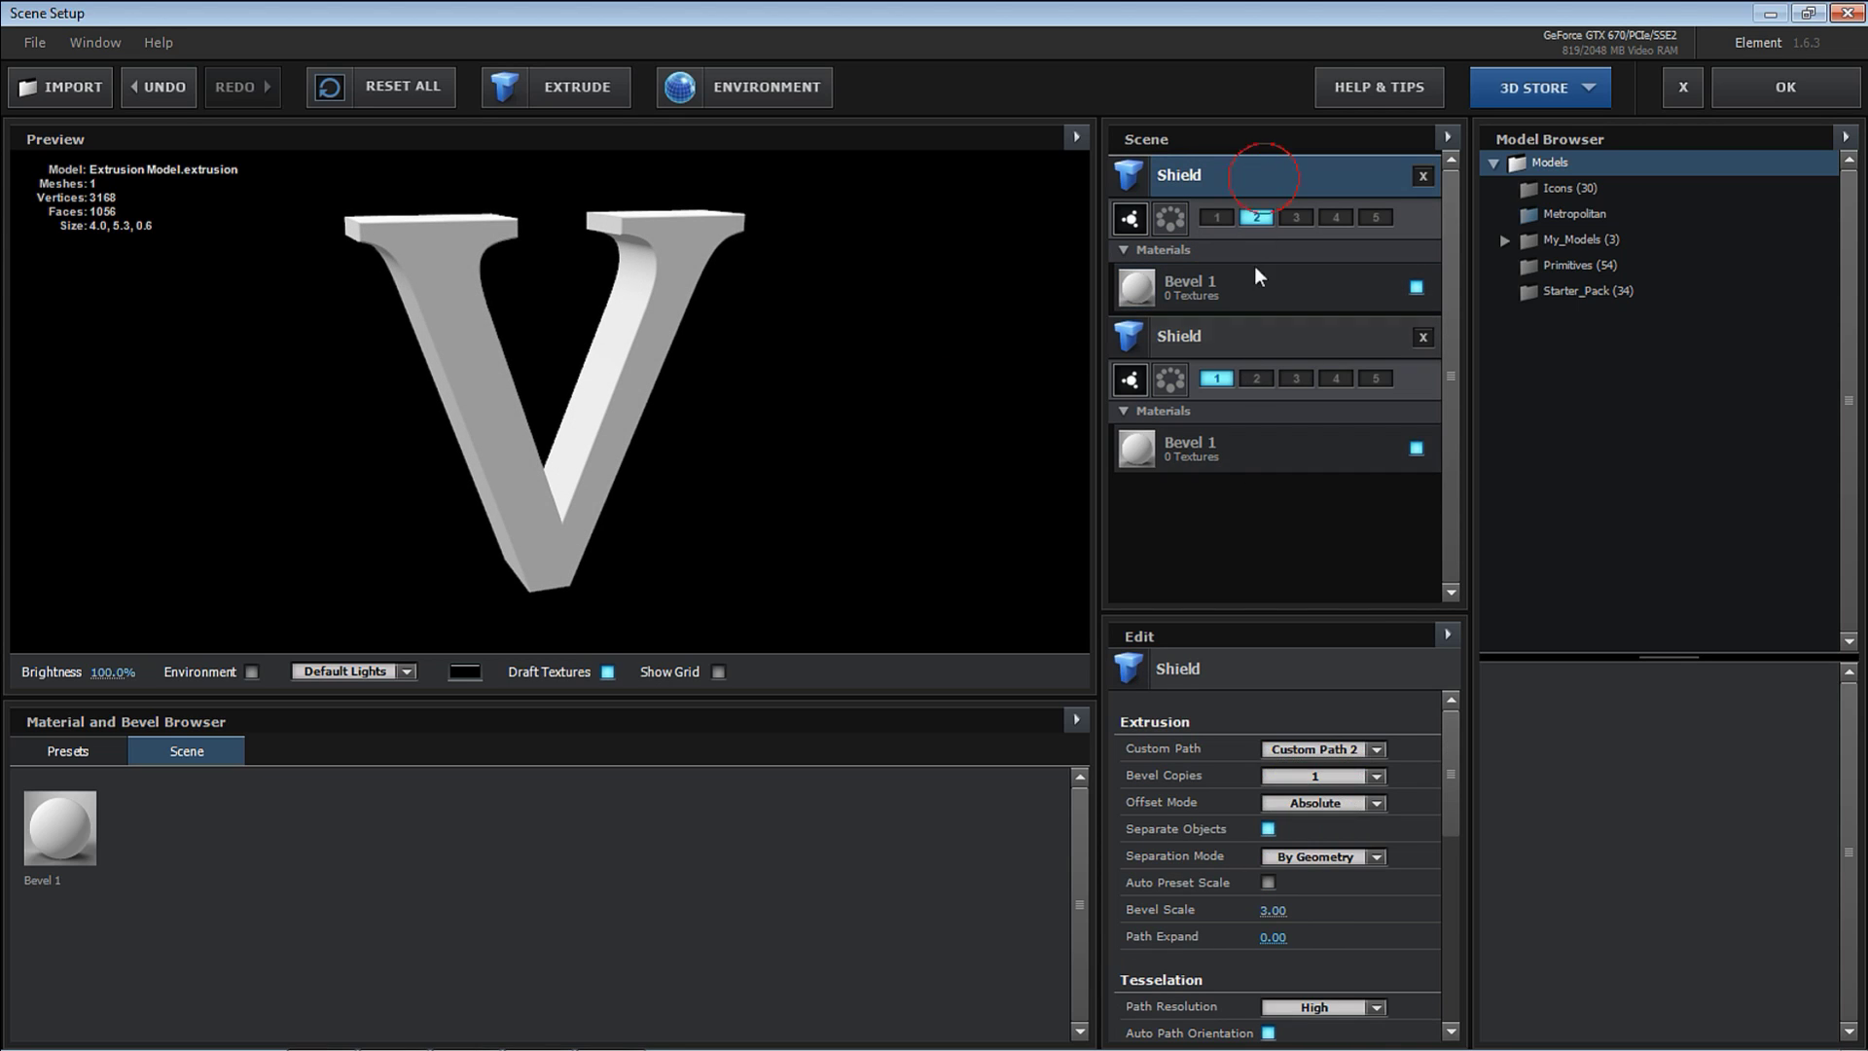
Give the V two bevel copies and widen Bevel 2's Expand Edges to 1.44.
{"action": "left_click", "coordinate": [1343, 783]}
{"action": "left_click", "coordinate": [1318, 818]}
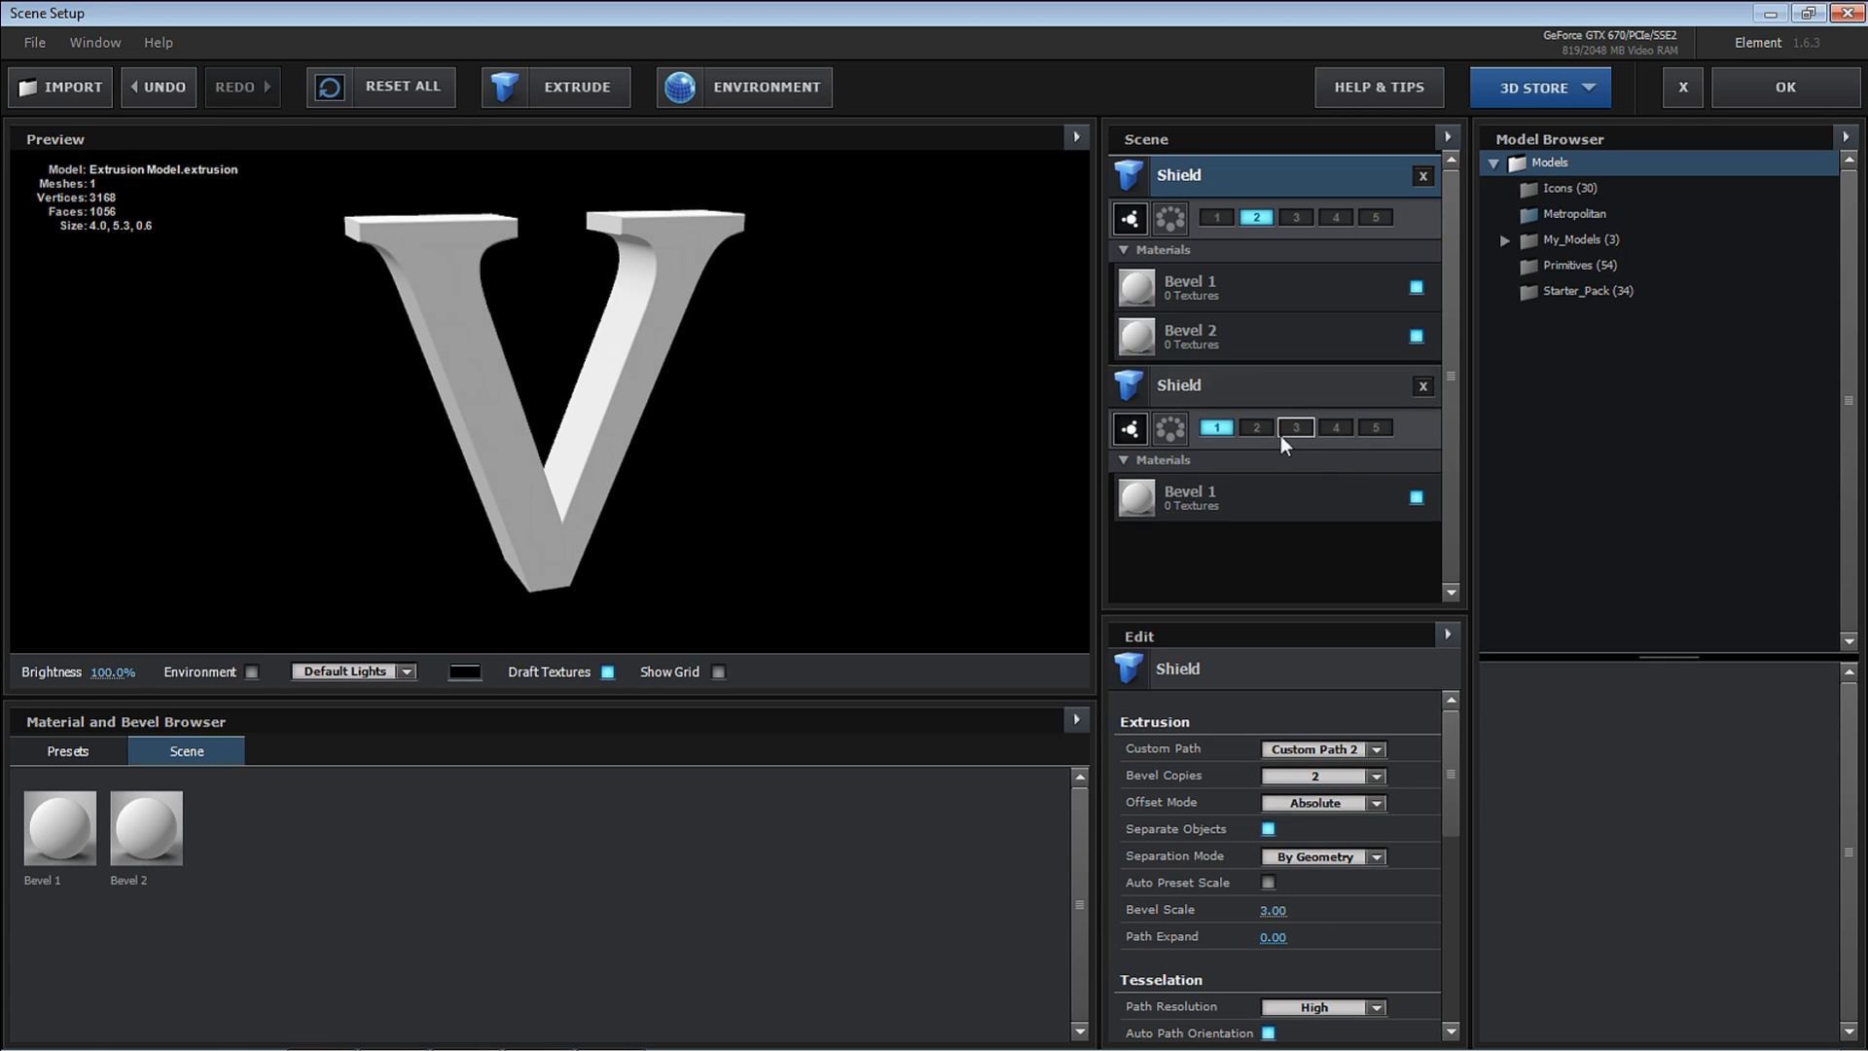
{"action": "left_click", "coordinate": [1255, 343]}
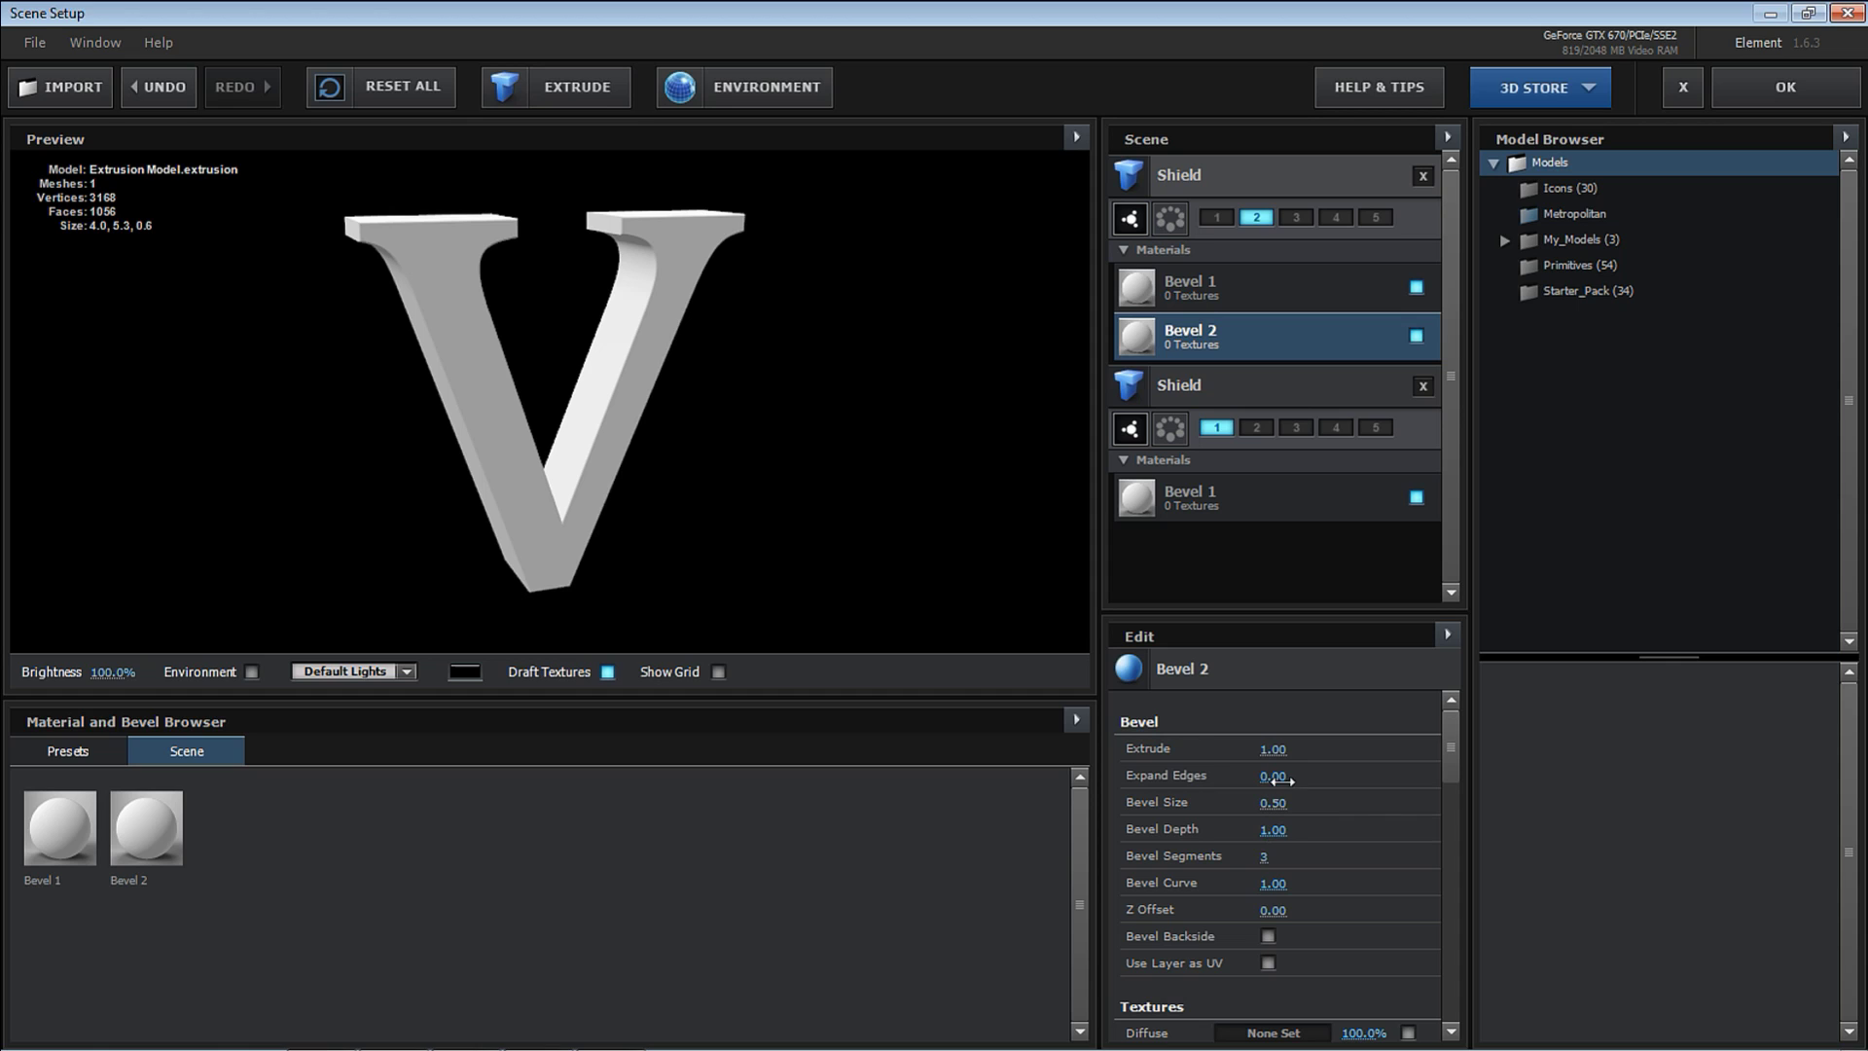
{"action": "left_click_drag", "start_coordinate": [1272, 777], "coordinate": [1425, 766]}
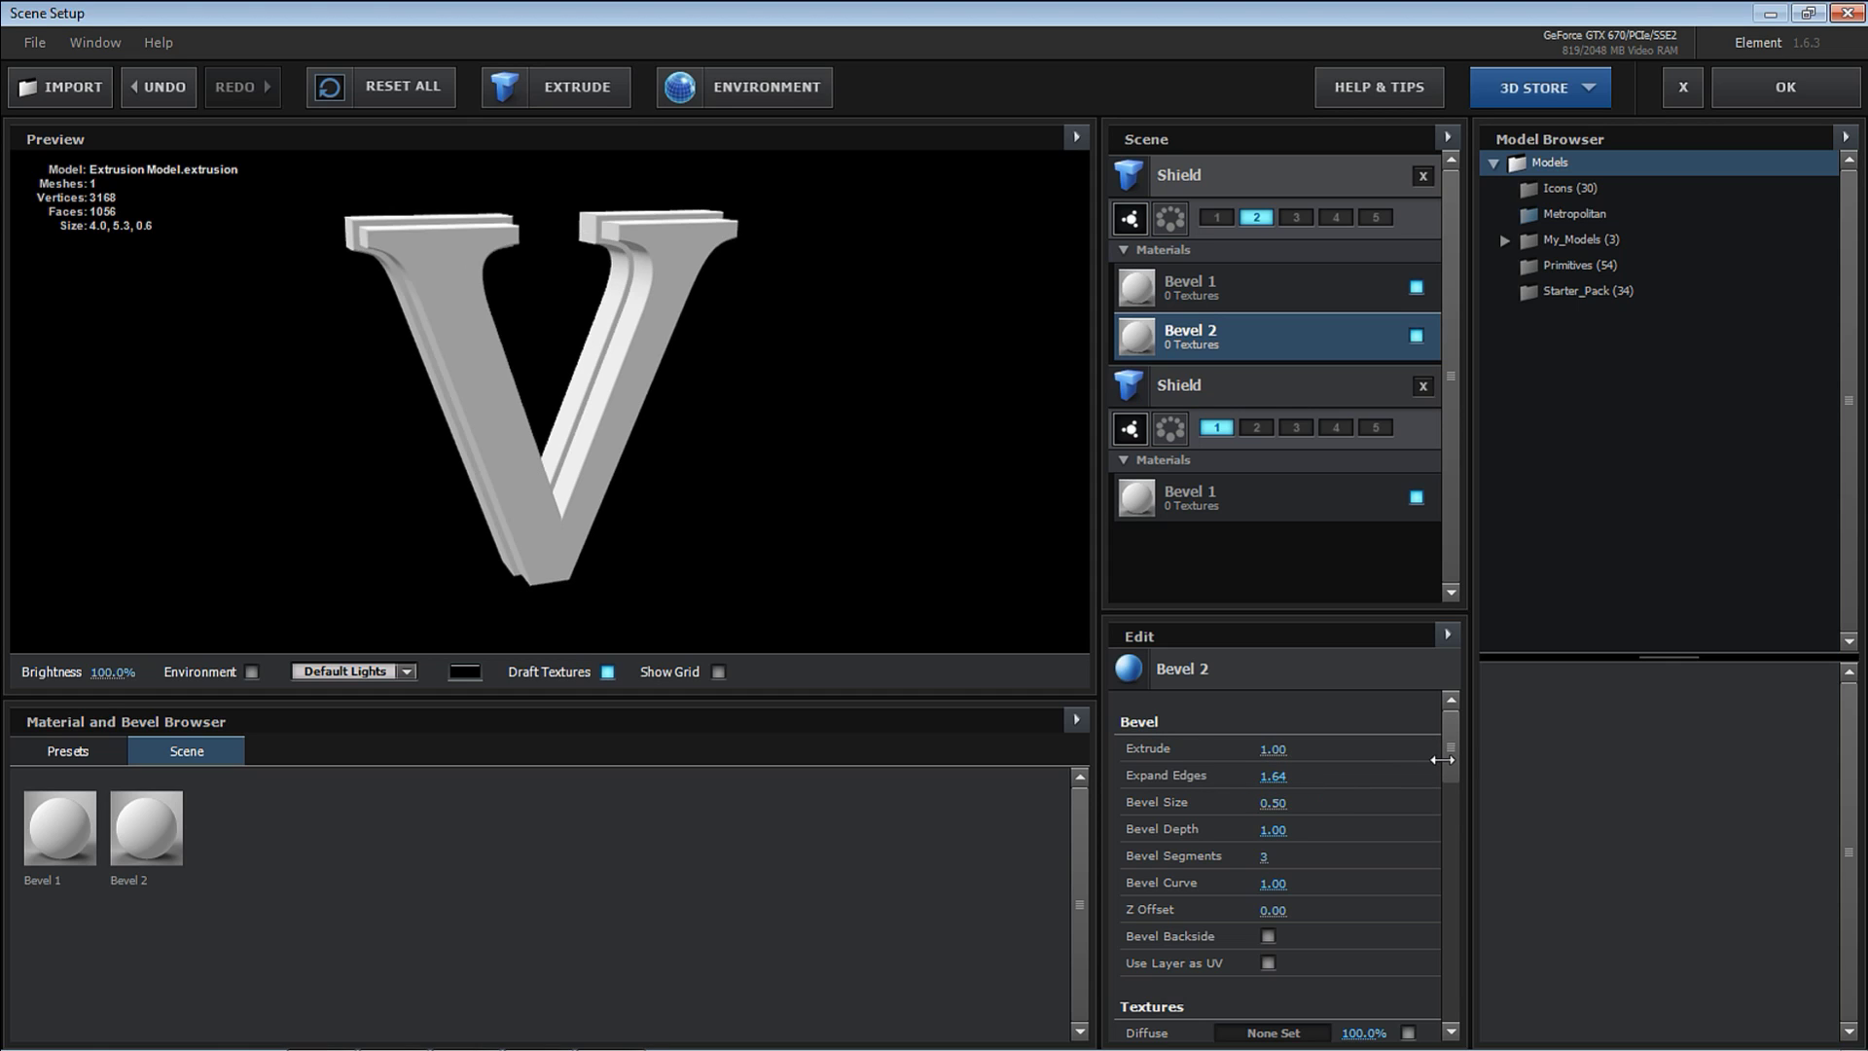
{"action": "left_click_drag", "start_coordinate": [837, 540], "coordinate": [921, 550]}
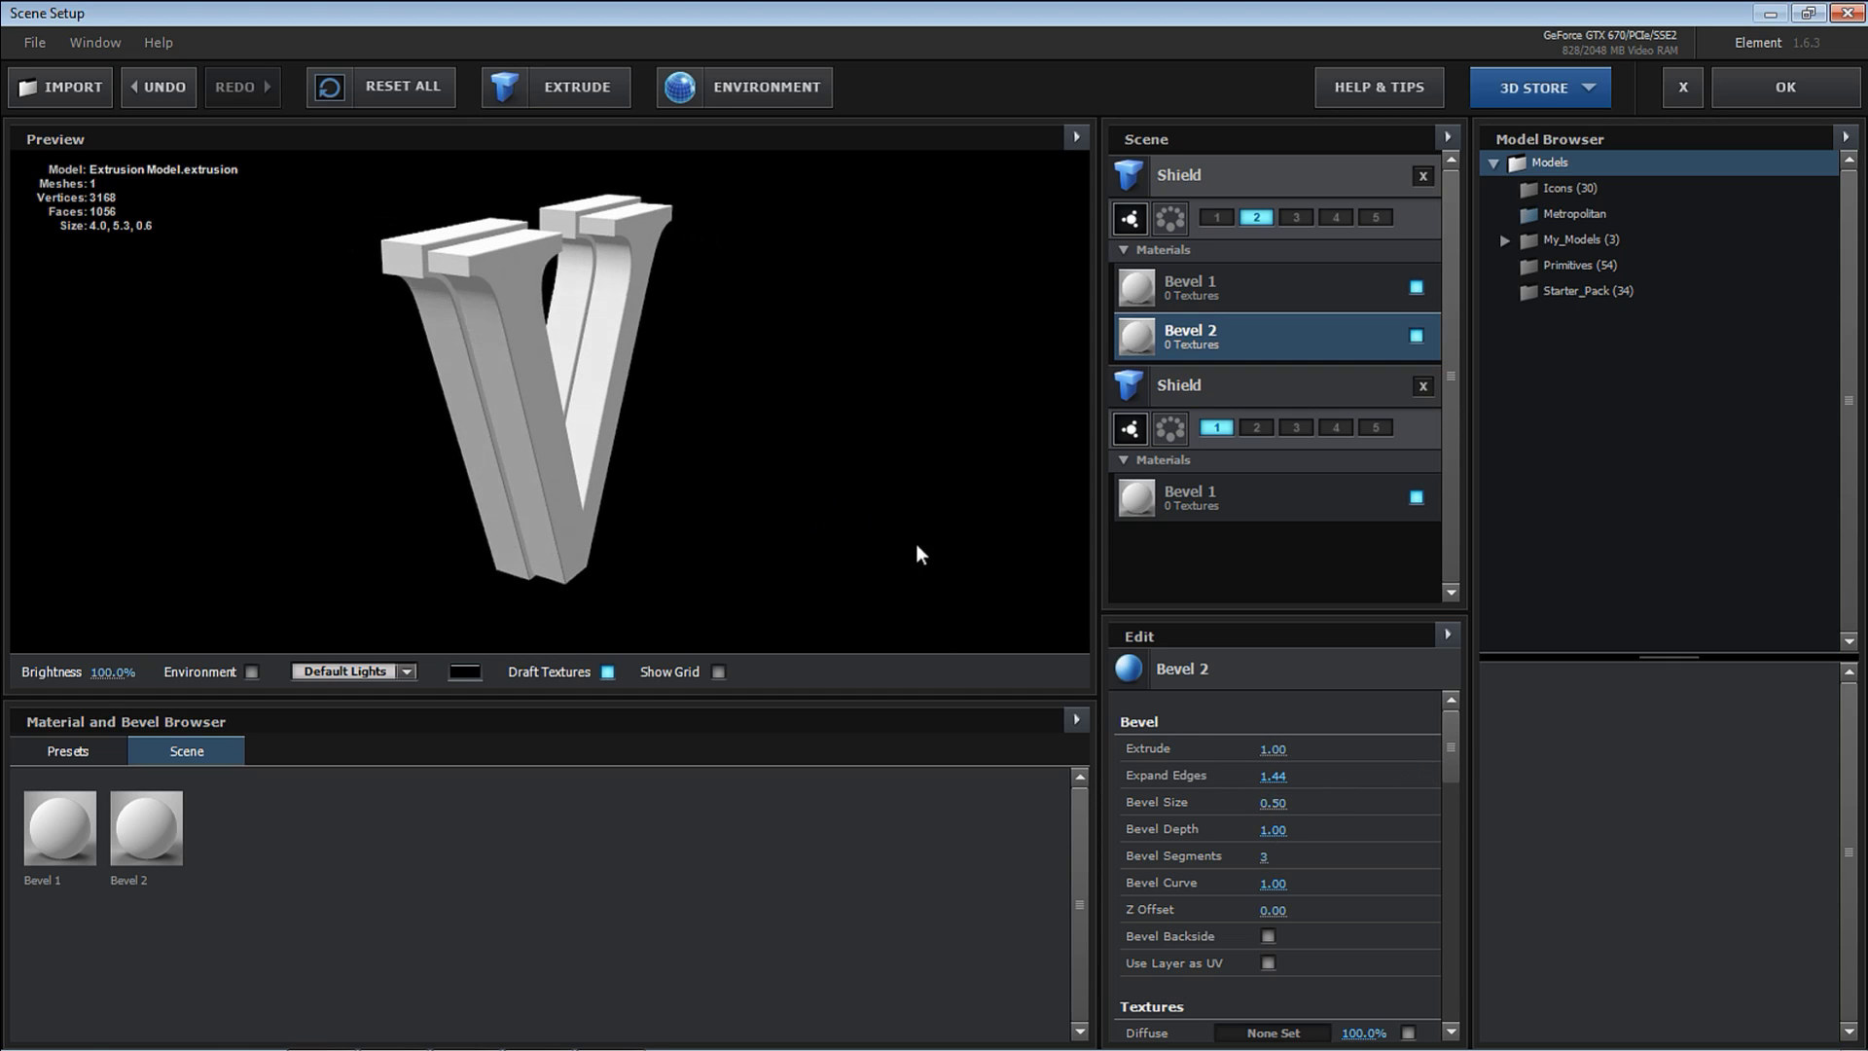
Set the V's Bevel 1 Extrude depth to 0.50.
{"action": "left_click", "coordinate": [1323, 284]}
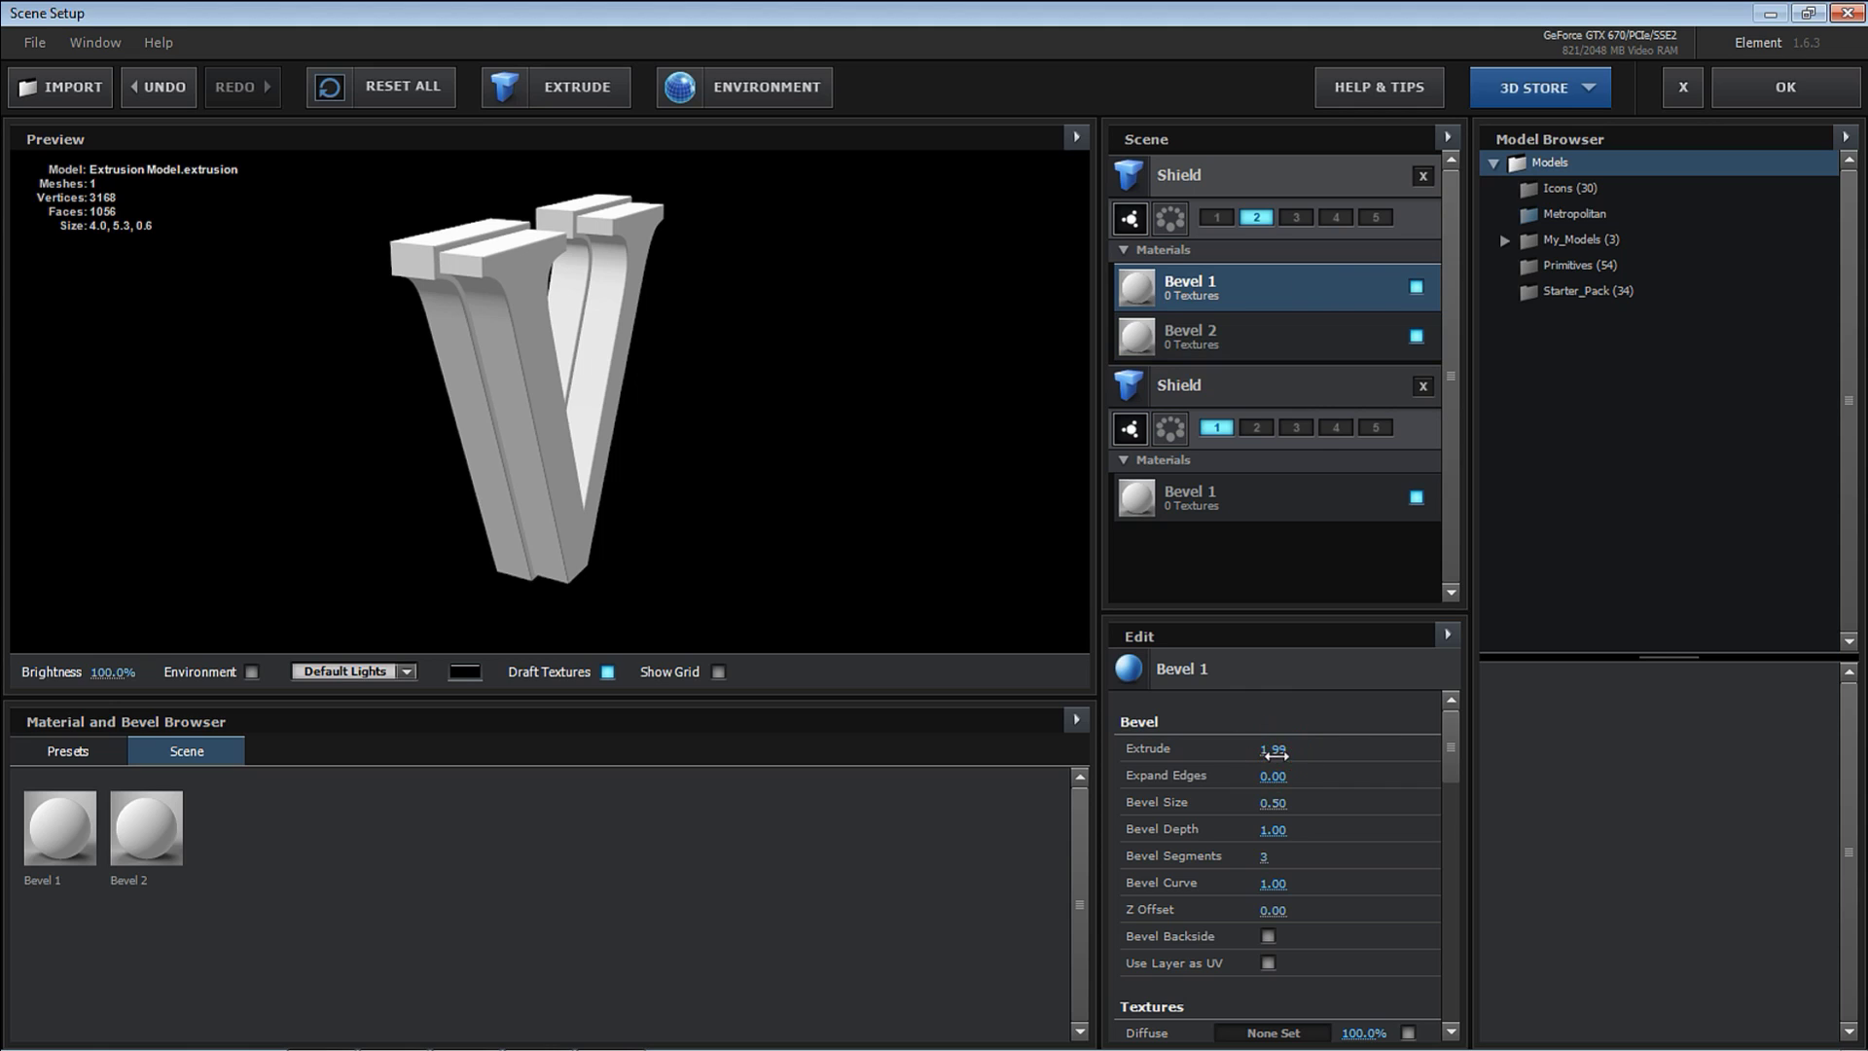
{"action": "double_click", "coordinate": [1272, 754]}
{"action": "type", "text": "0.5"}
{"action": "key", "text": "Return"}
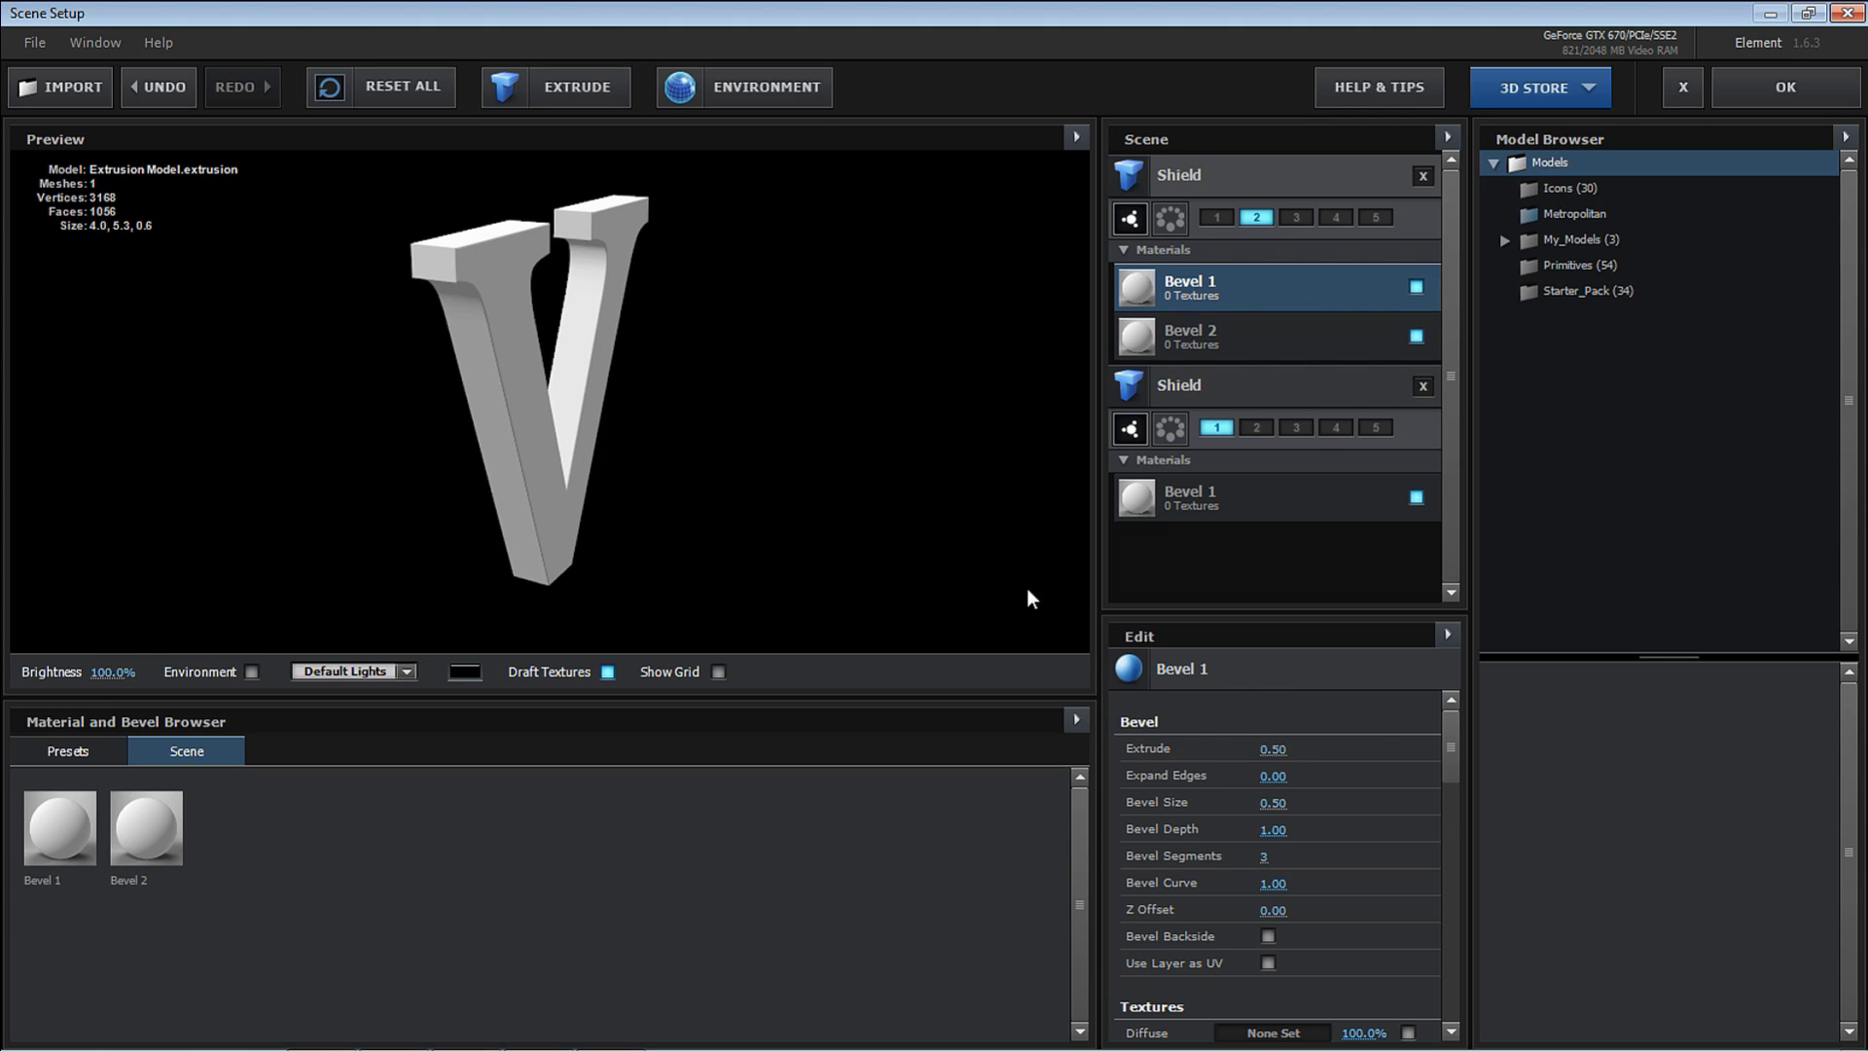
Adjust Bevel 2's Z Offset until it sits slightly behind, at about -0.88.
{"action": "left_click", "coordinate": [1237, 343]}
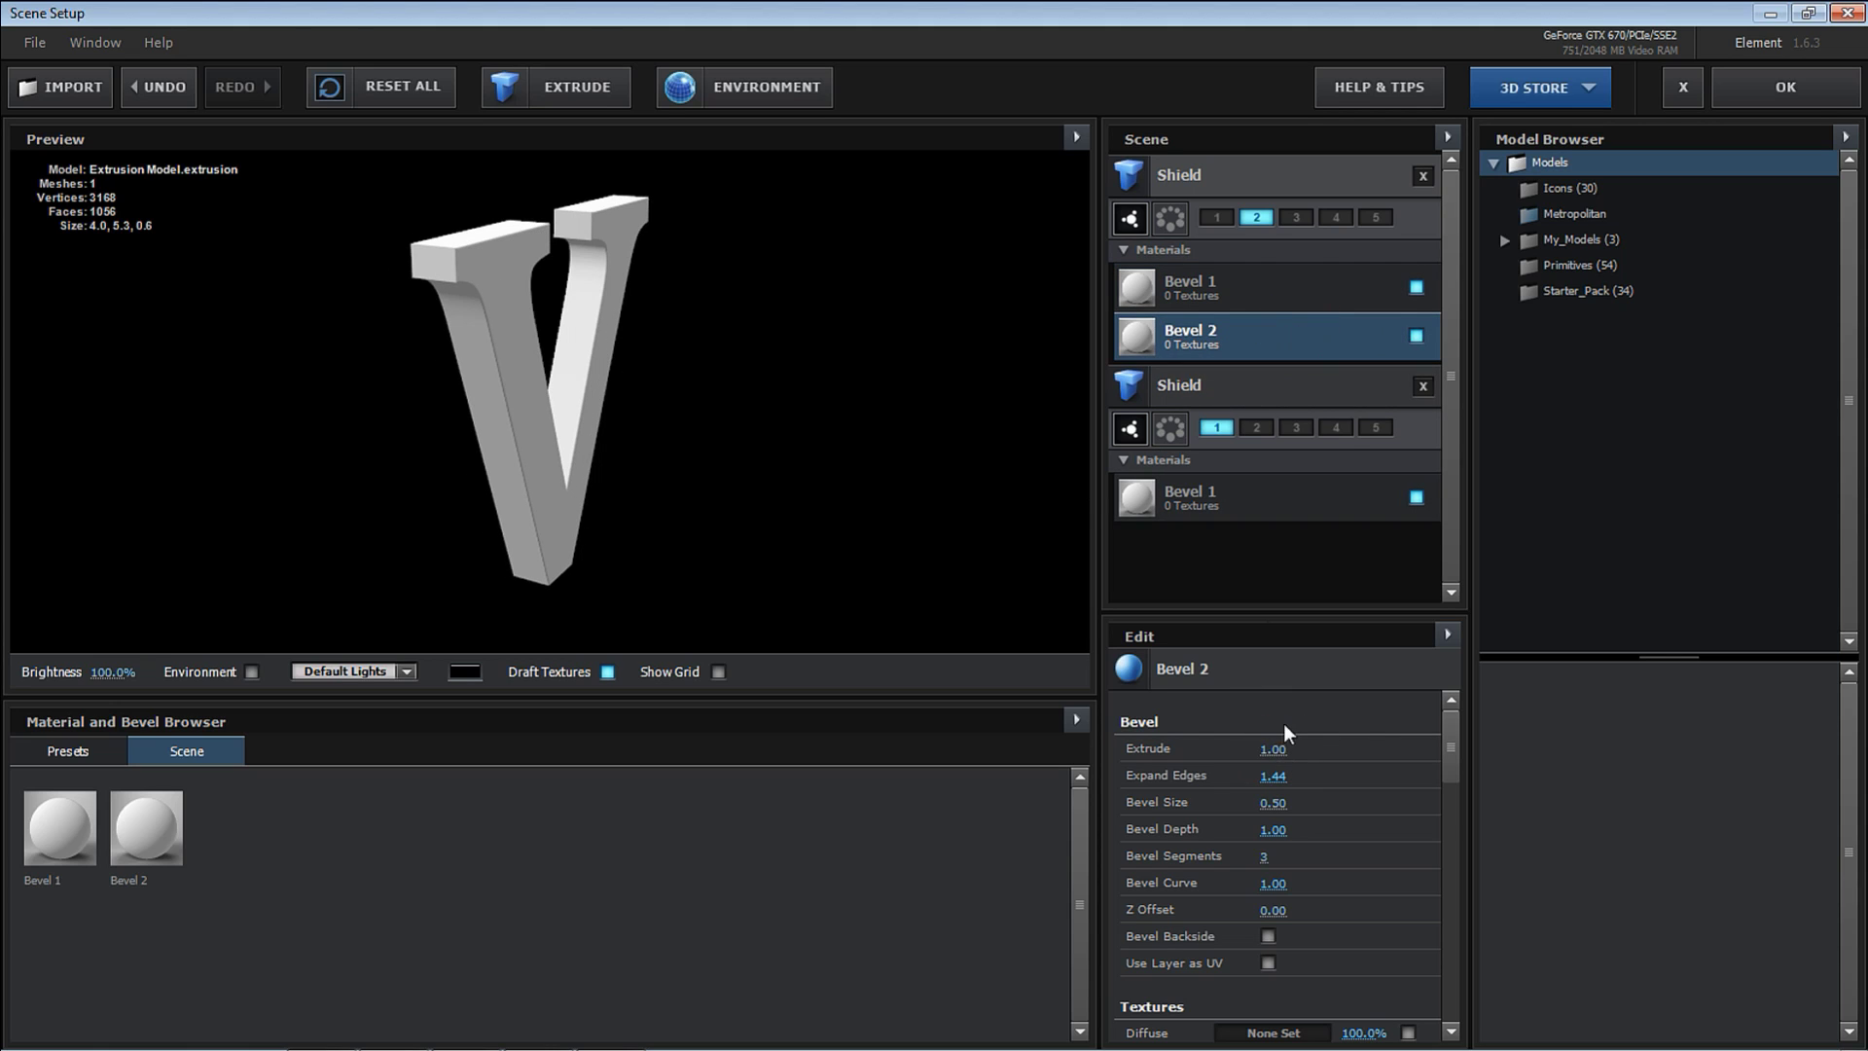
{"action": "left_click", "coordinate": [1314, 295]}
{"action": "left_click", "coordinate": [1314, 334]}
{"action": "left_click_drag", "start_coordinate": [1266, 910], "coordinate": [1276, 910]}
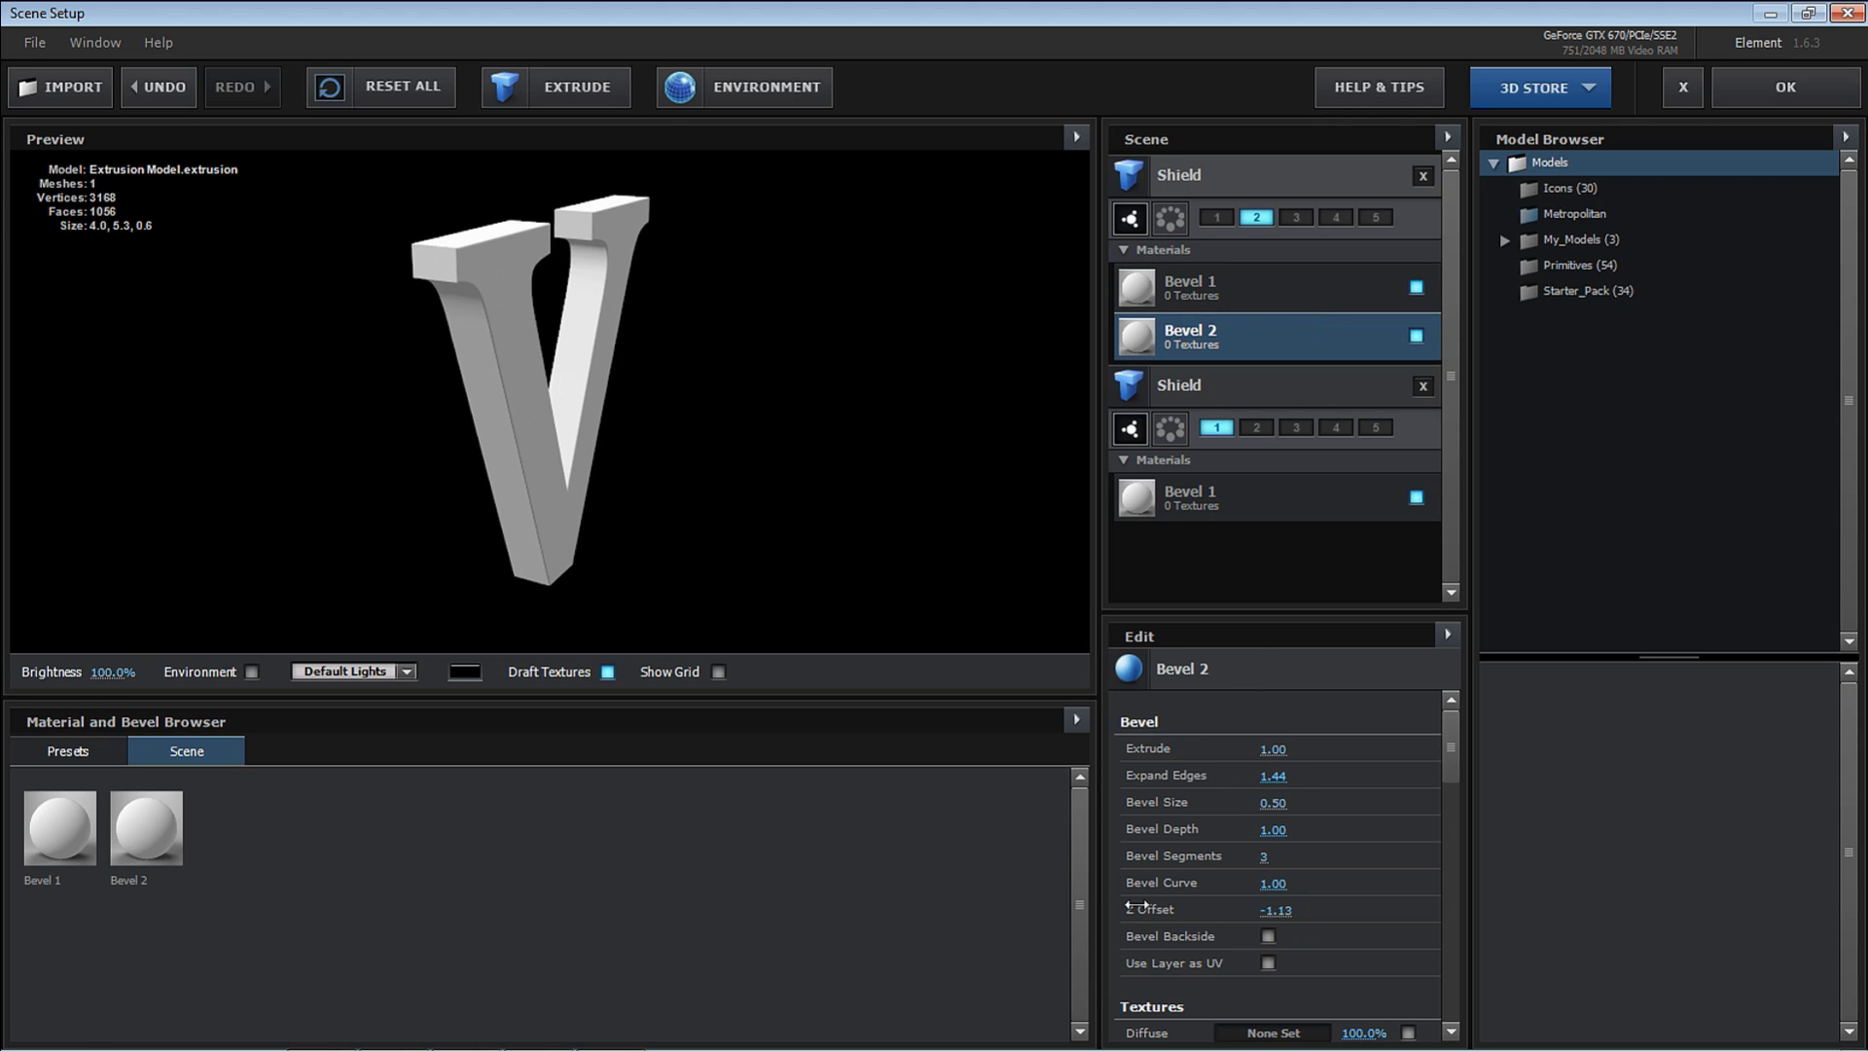
{"action": "left_click_drag", "start_coordinate": [1135, 905], "coordinate": [1190, 912]}
{"action": "left_click_drag", "start_coordinate": [798, 491], "coordinate": [996, 638]}
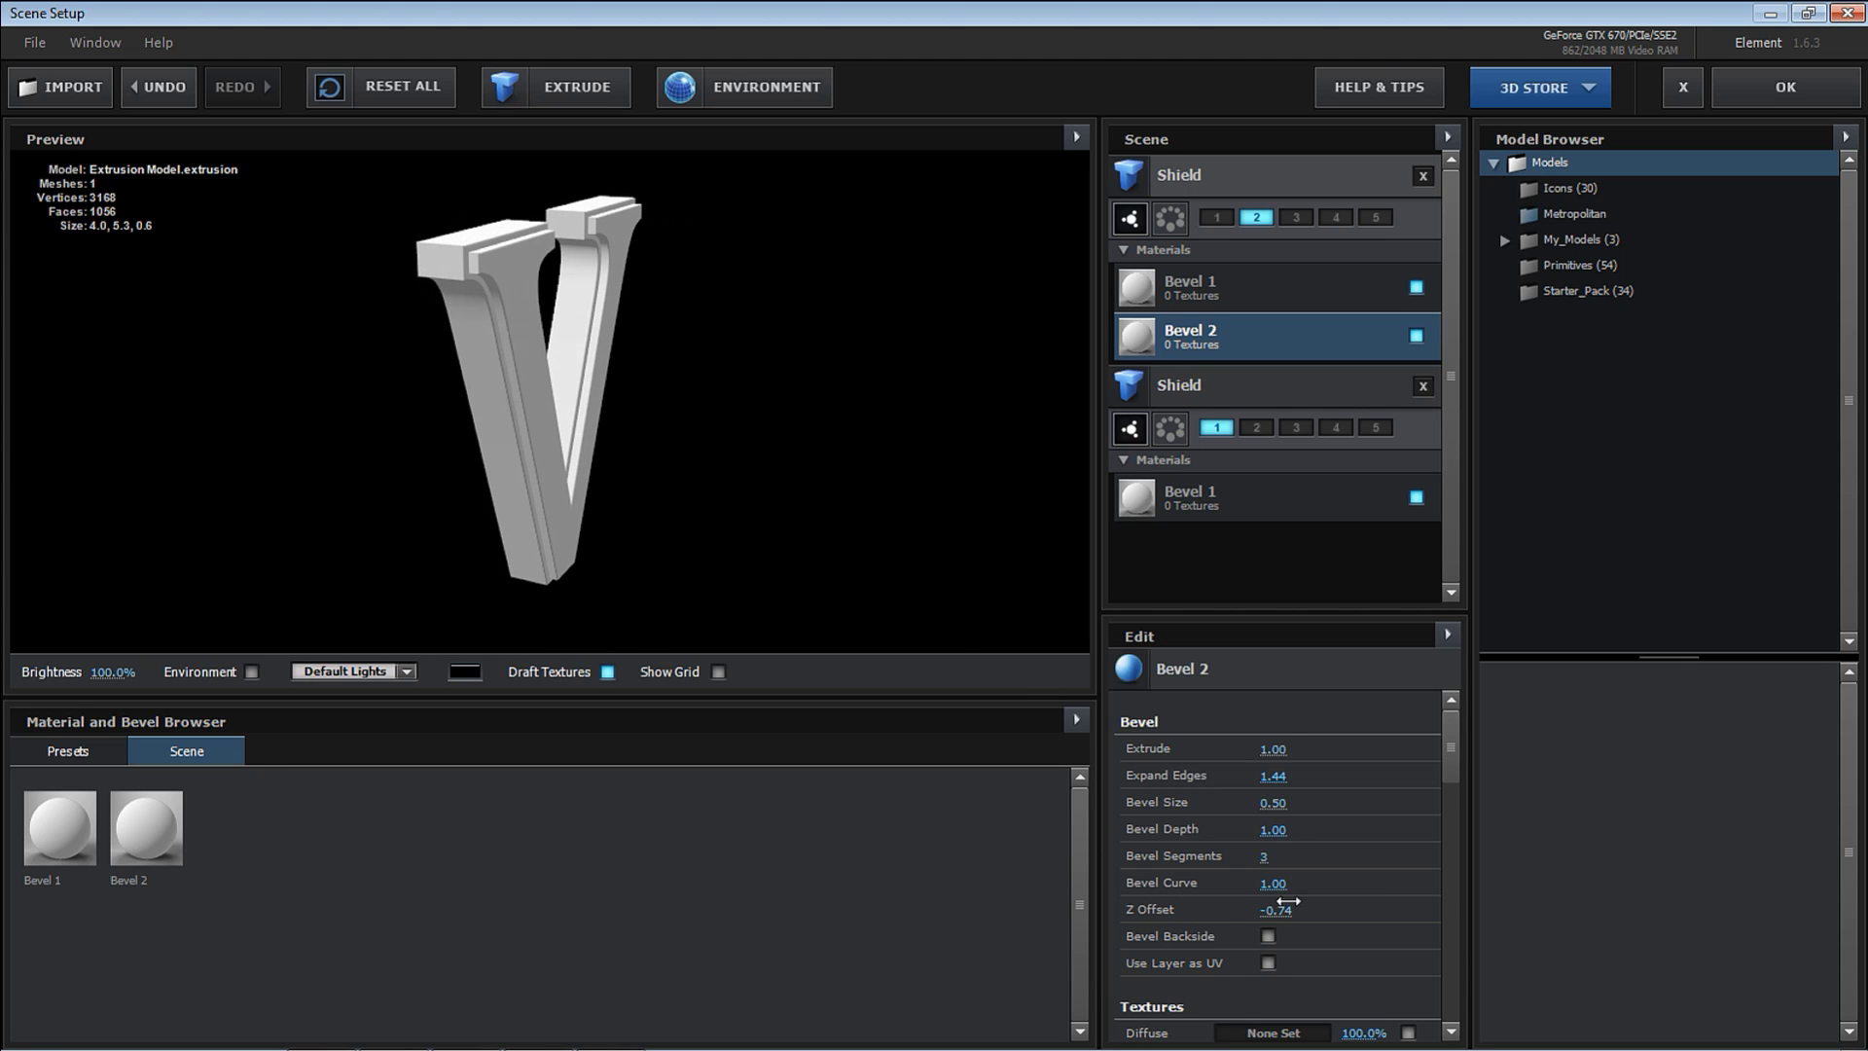
{"action": "left_click_drag", "start_coordinate": [1243, 911], "coordinate": [1424, 915]}
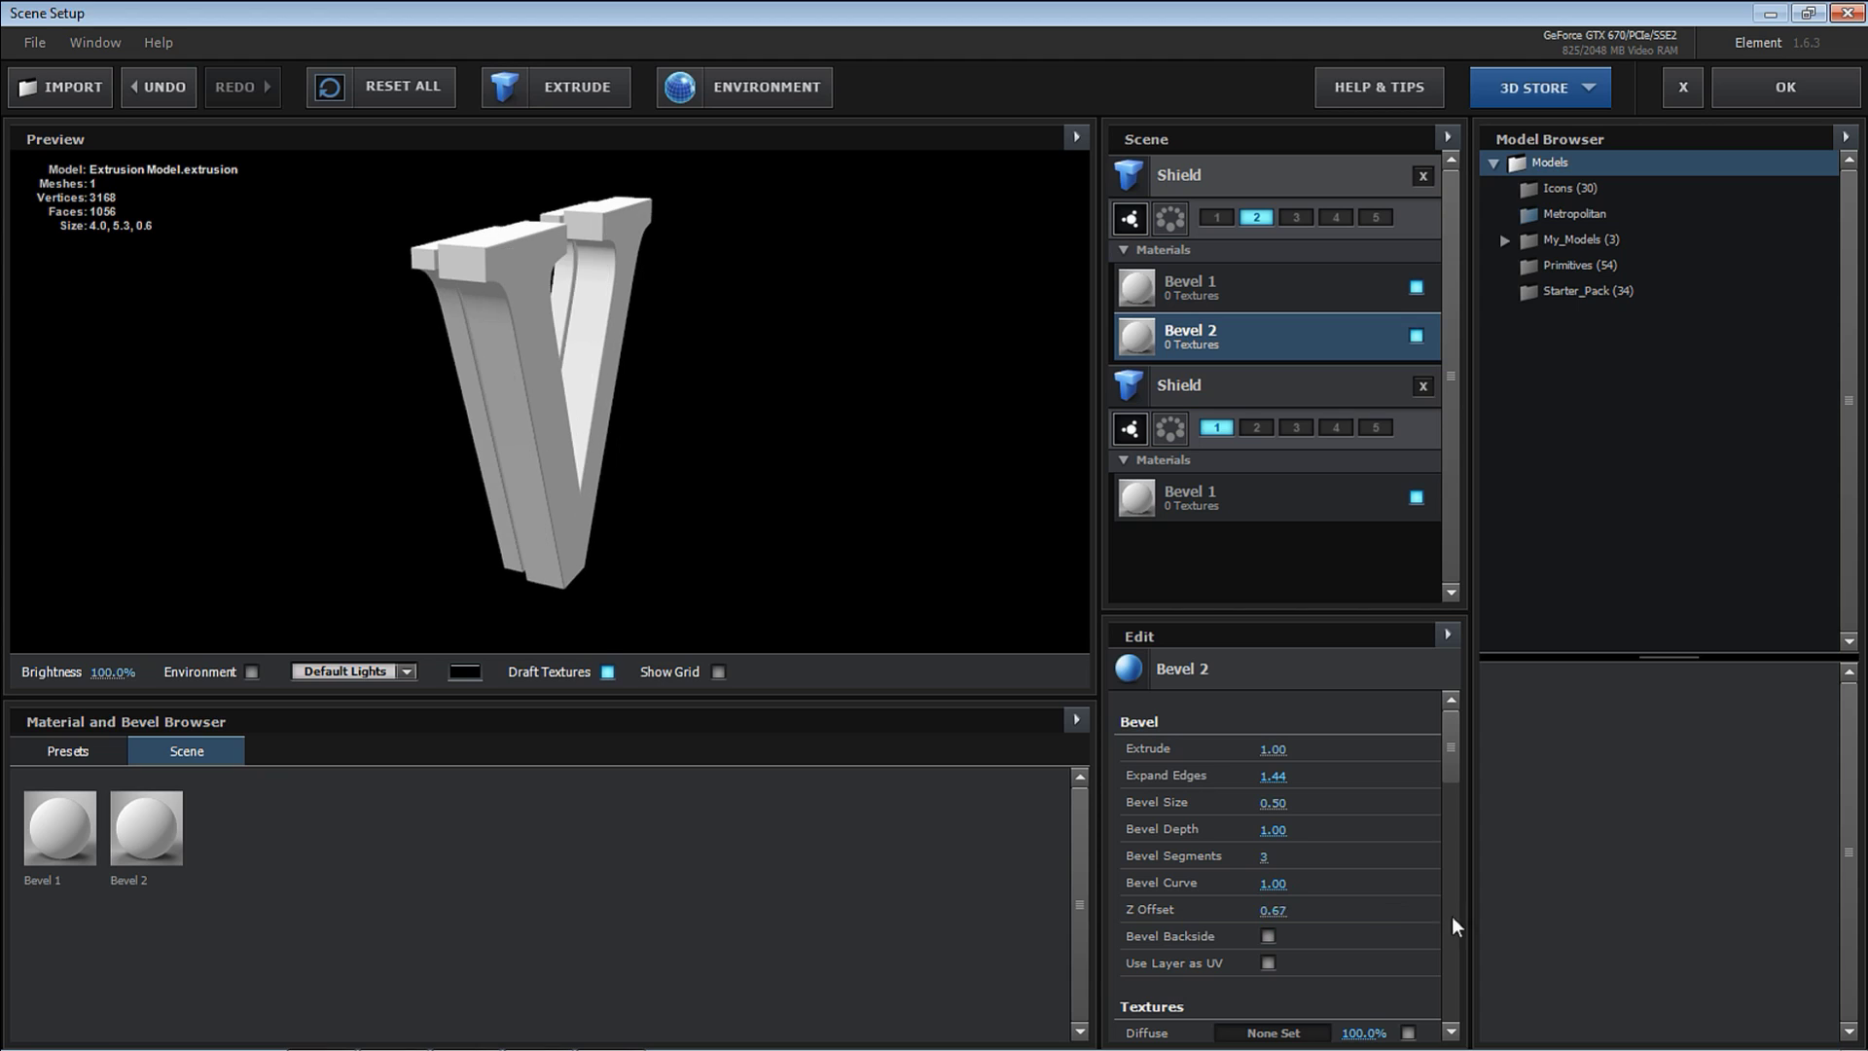
{"action": "left_click_drag", "start_coordinate": [1289, 913], "coordinate": [1430, 907]}
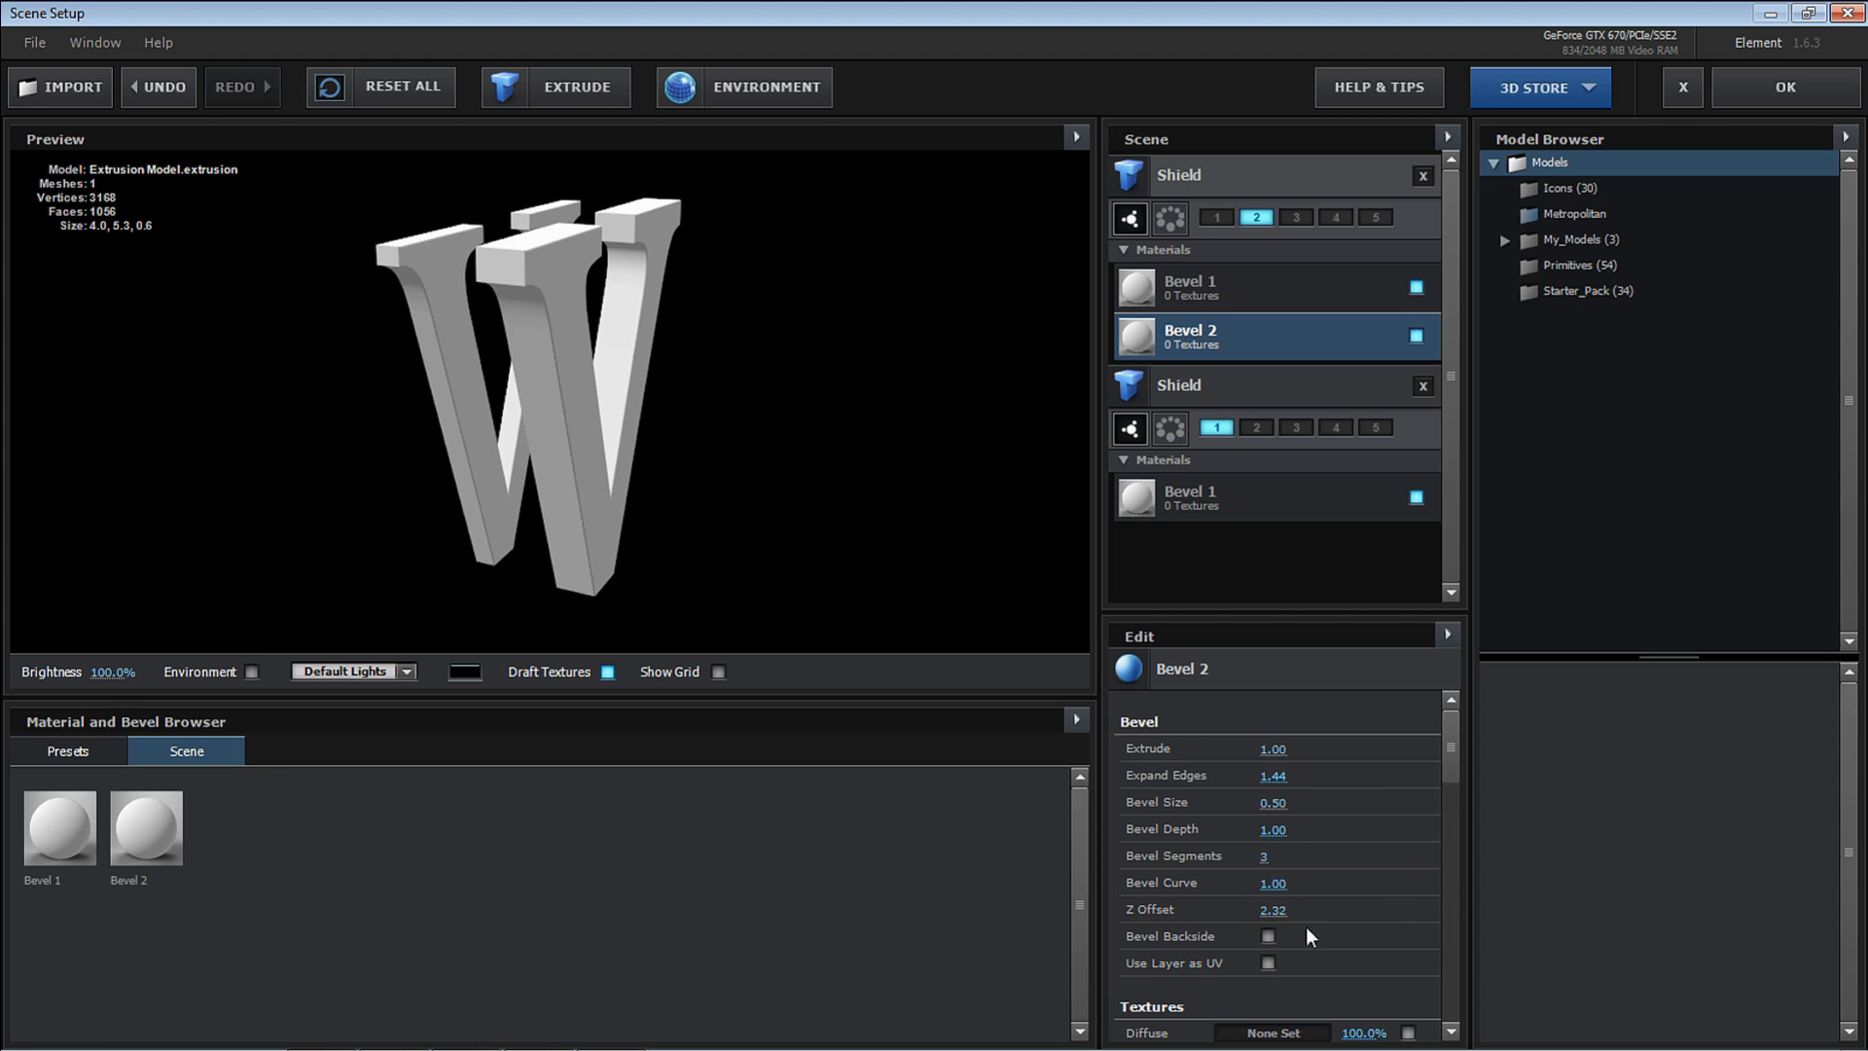
{"action": "left_click_drag", "start_coordinate": [792, 522], "coordinate": [846, 504]}
{"action": "left_click_drag", "start_coordinate": [1282, 912], "coordinate": [826, 888]}
{"action": "left_click_drag", "start_coordinate": [776, 475], "coordinate": [827, 448]}
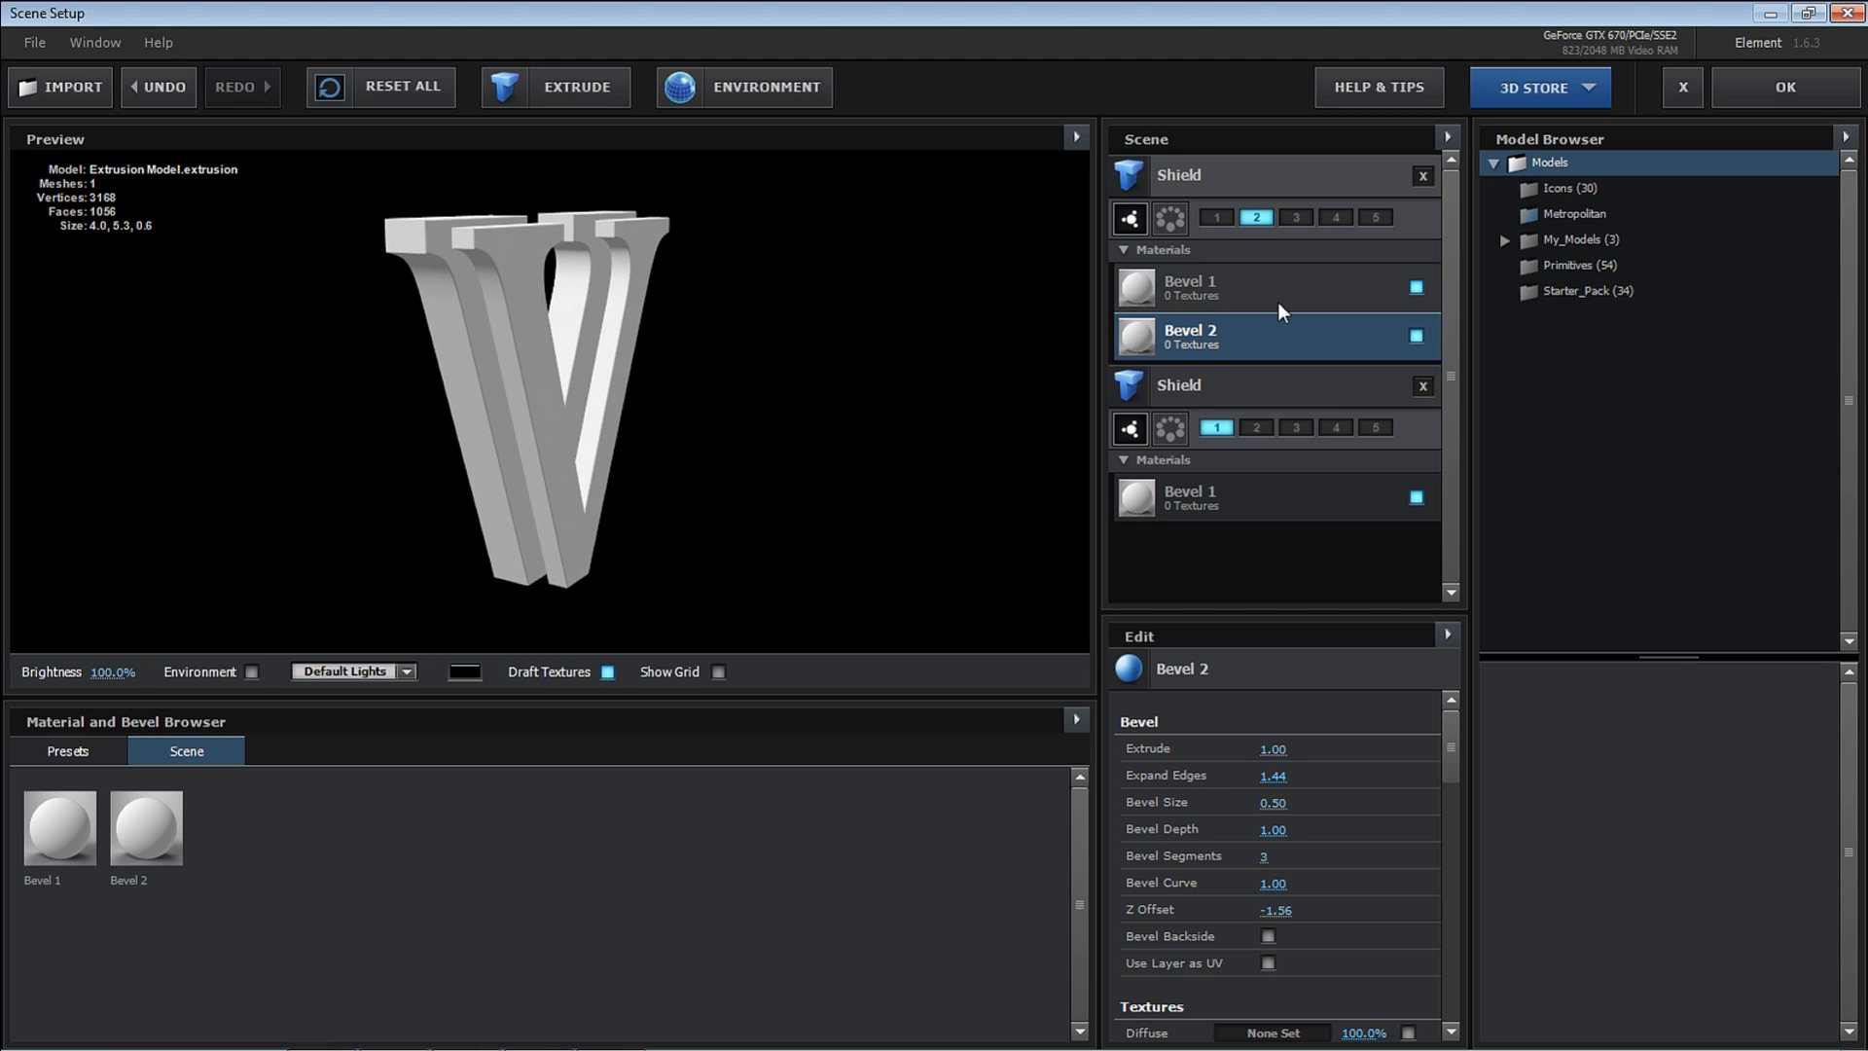
{"action": "left_click", "coordinate": [1282, 309]}
{"action": "left_click_drag", "start_coordinate": [552, 285], "coordinate": [675, 359]}
{"action": "left_click", "coordinate": [1216, 335]}
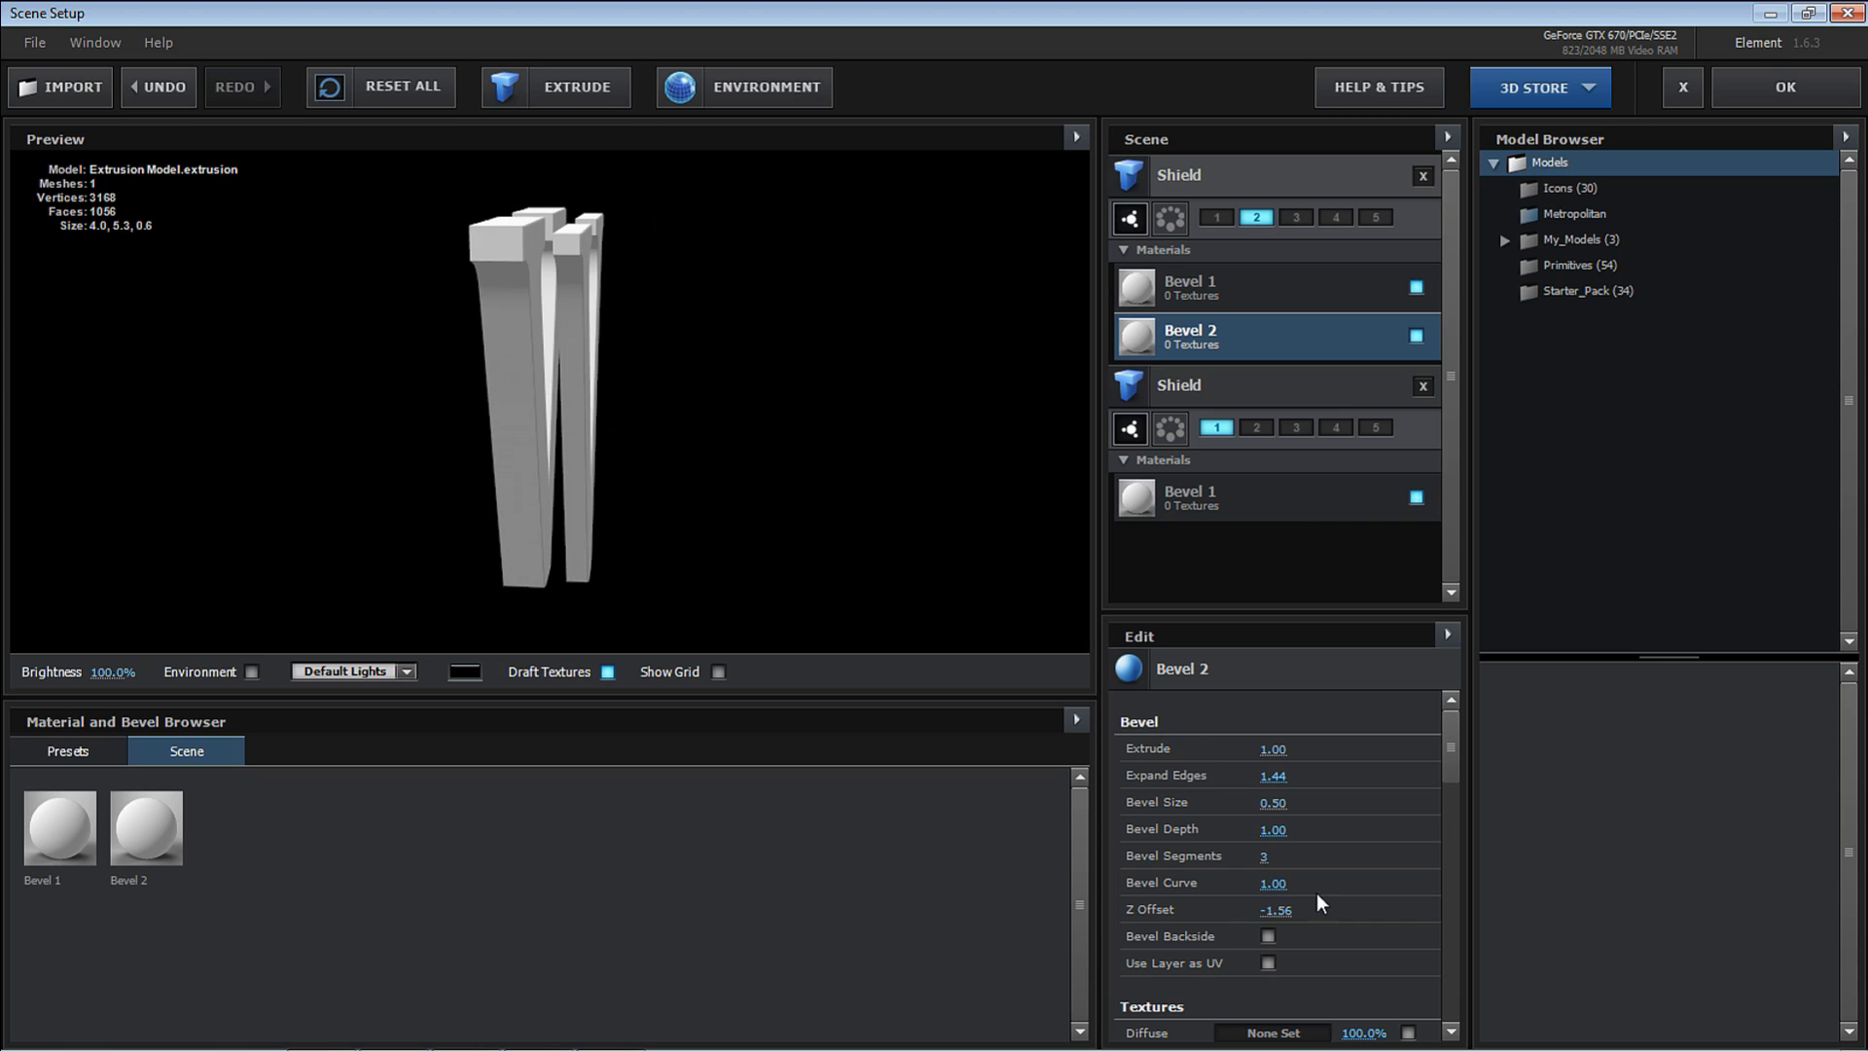
{"action": "left_click_drag", "start_coordinate": [1297, 919], "coordinate": [1354, 911]}
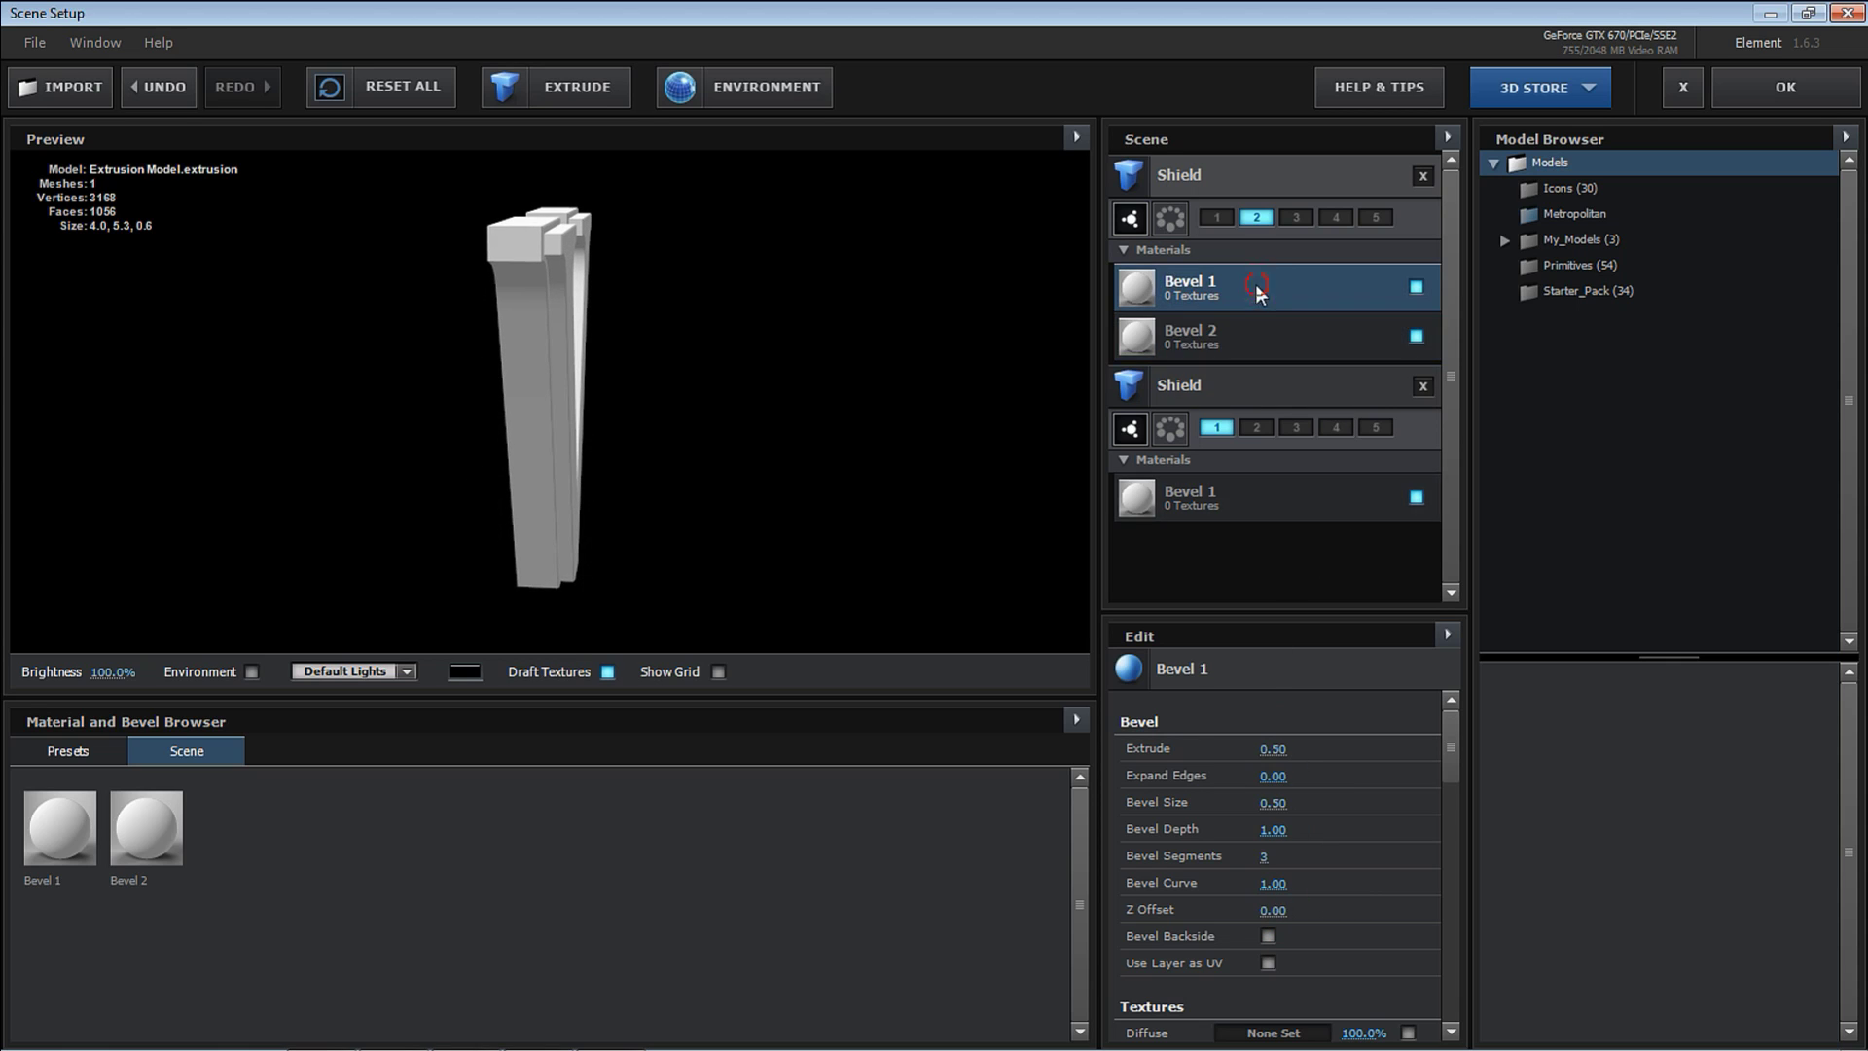
{"action": "left_click", "coordinate": [1283, 171]}
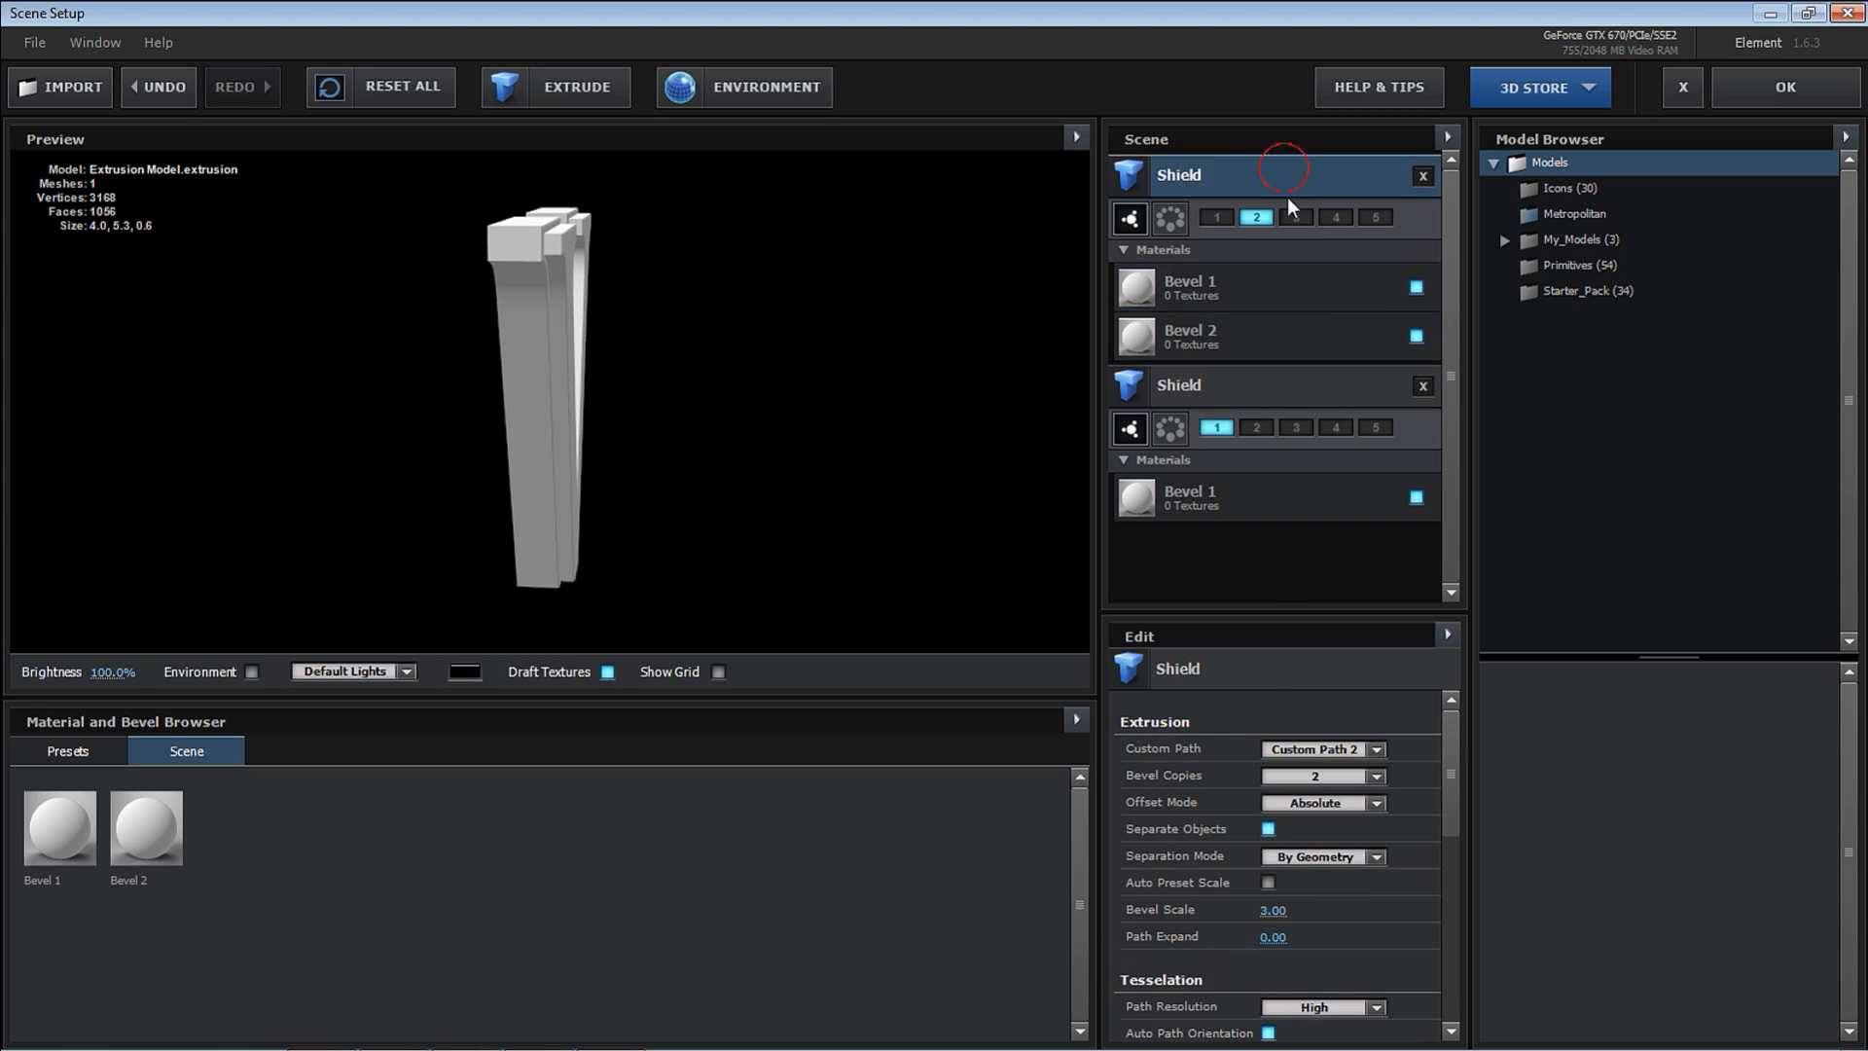
{"action": "left_click", "coordinate": [1375, 777]}
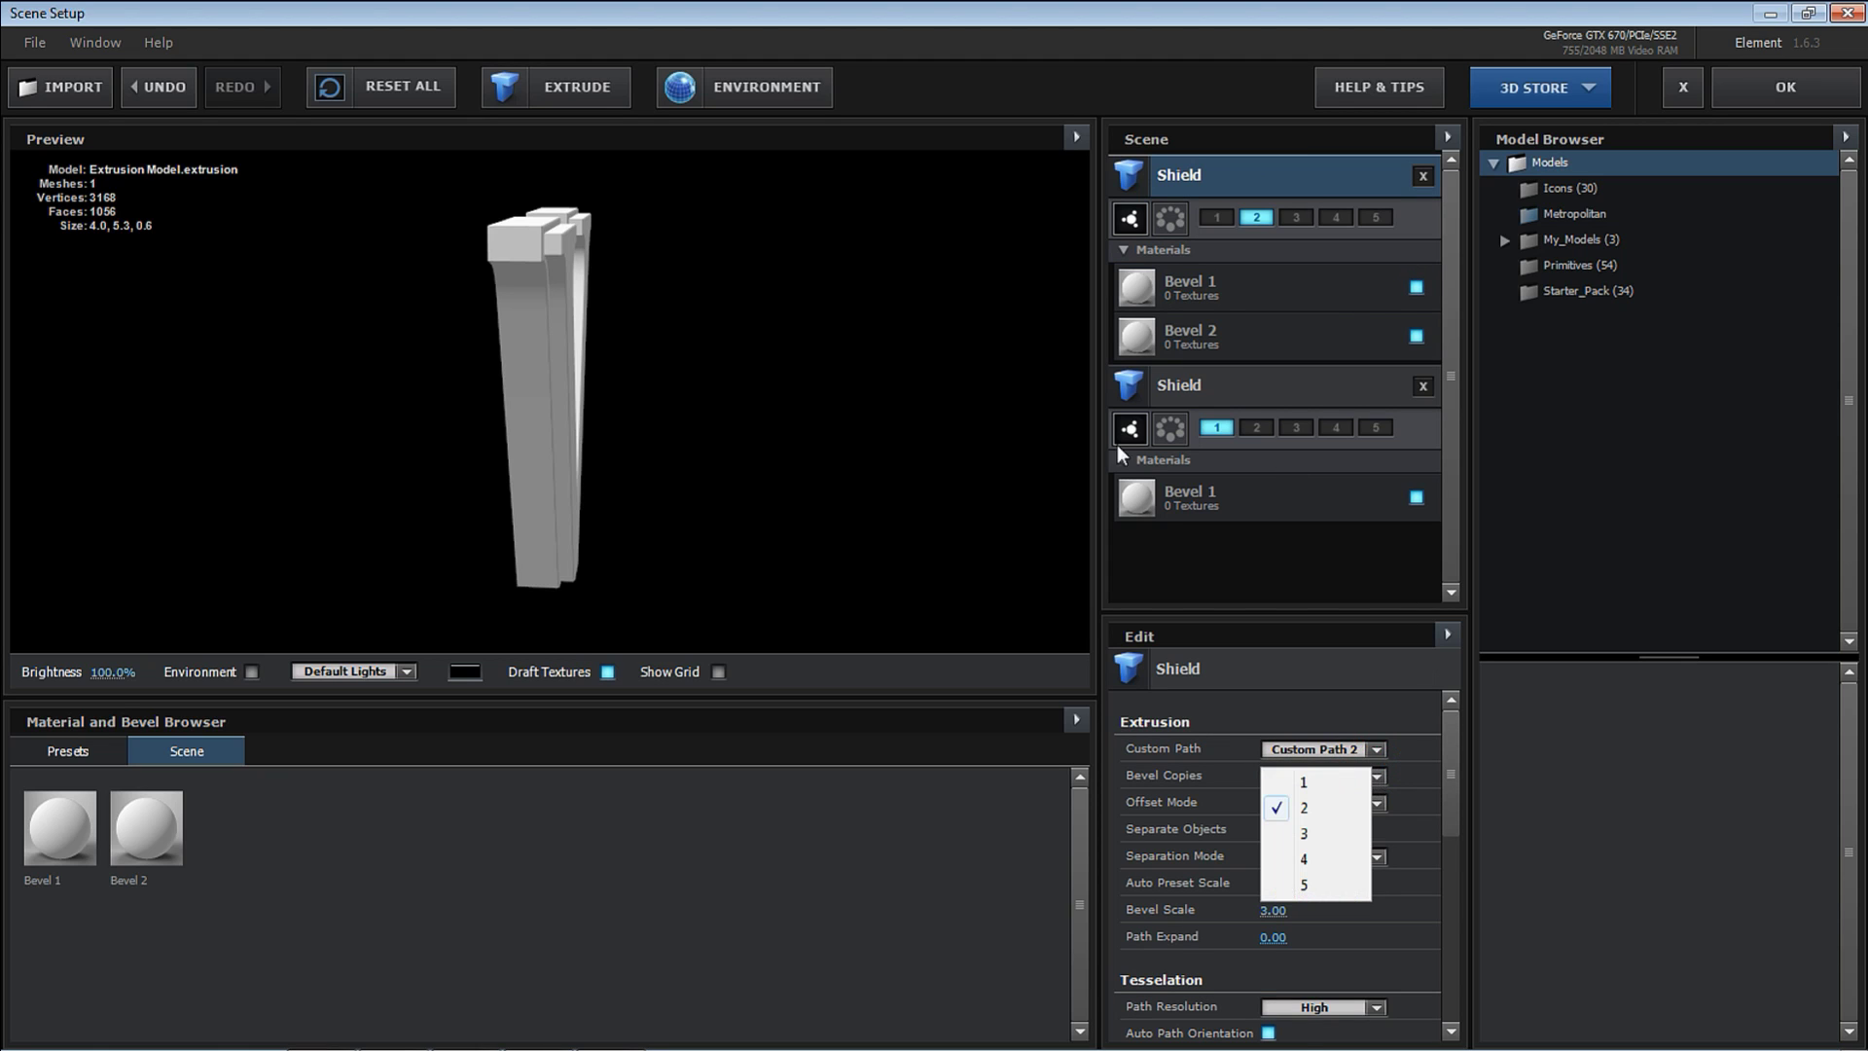
Apply the Chrome preset material to the shield model's bevel.
{"action": "left_click_drag", "start_coordinate": [846, 433], "coordinate": [918, 442]}
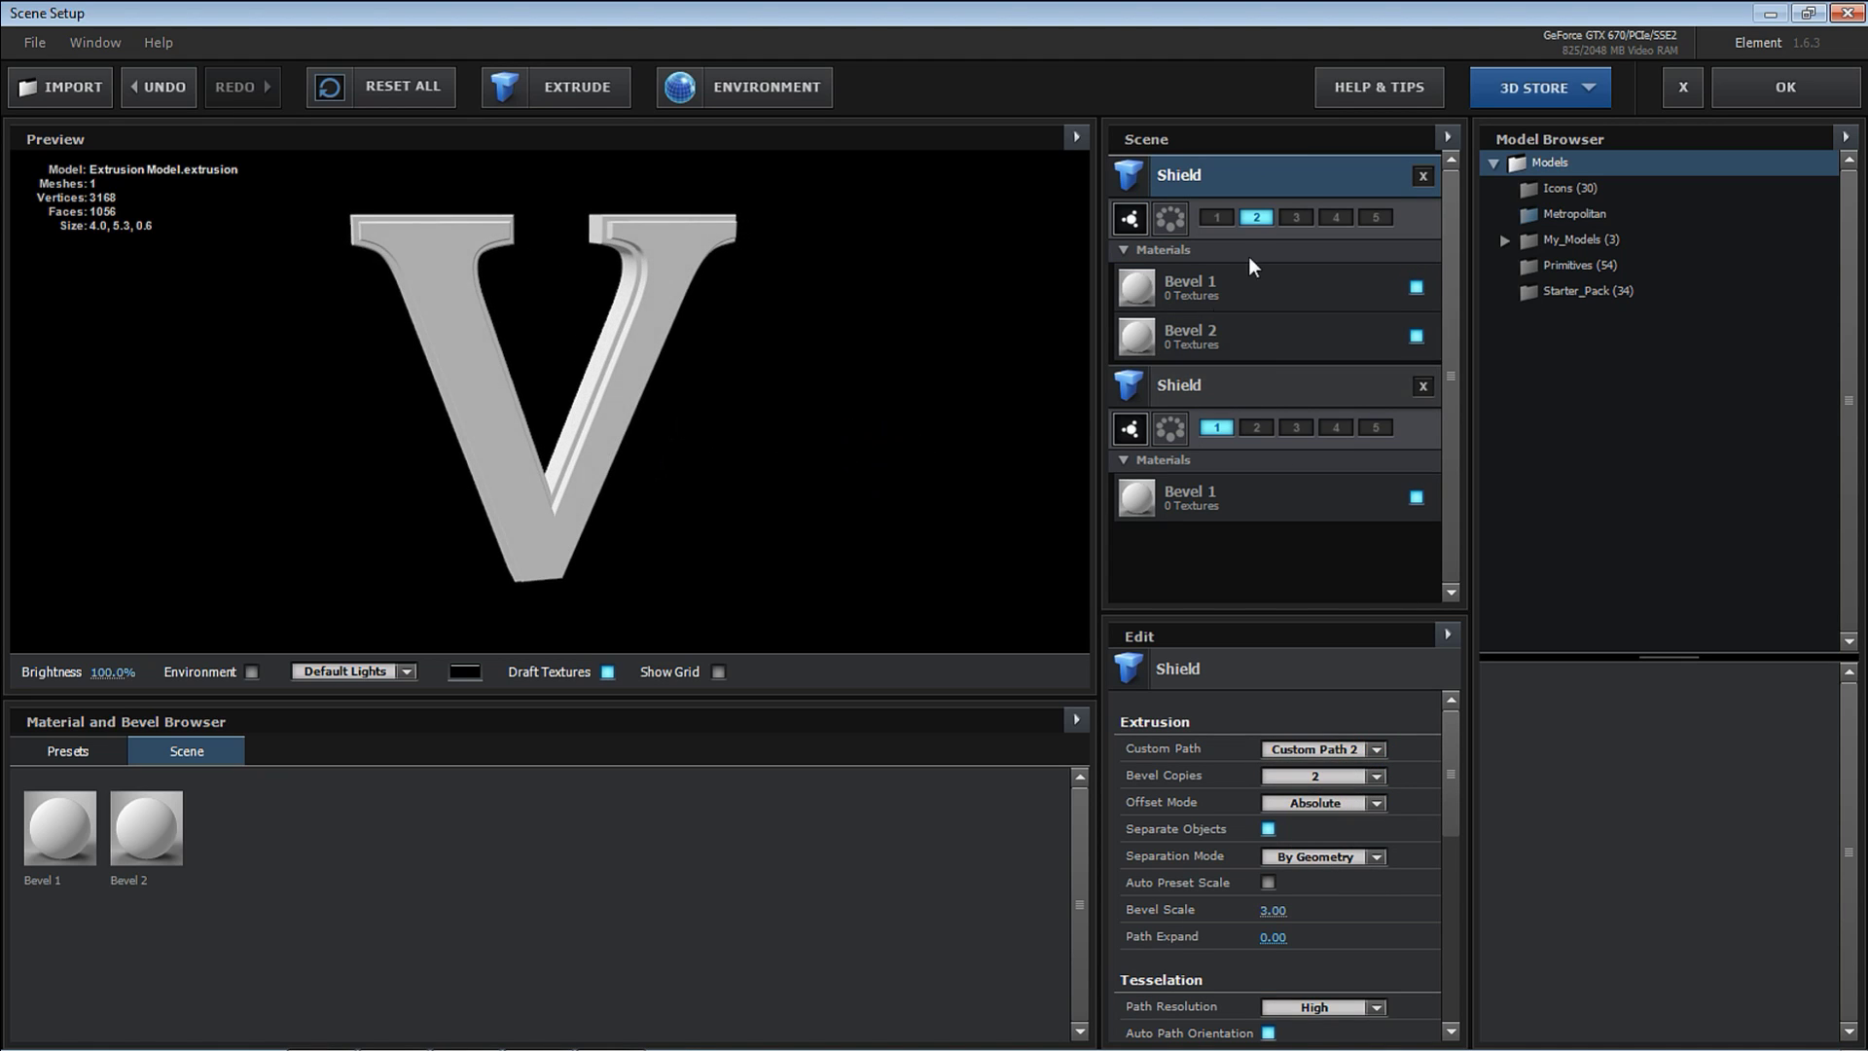
{"action": "left_click", "coordinate": [1264, 389]}
{"action": "left_click", "coordinate": [70, 752]}
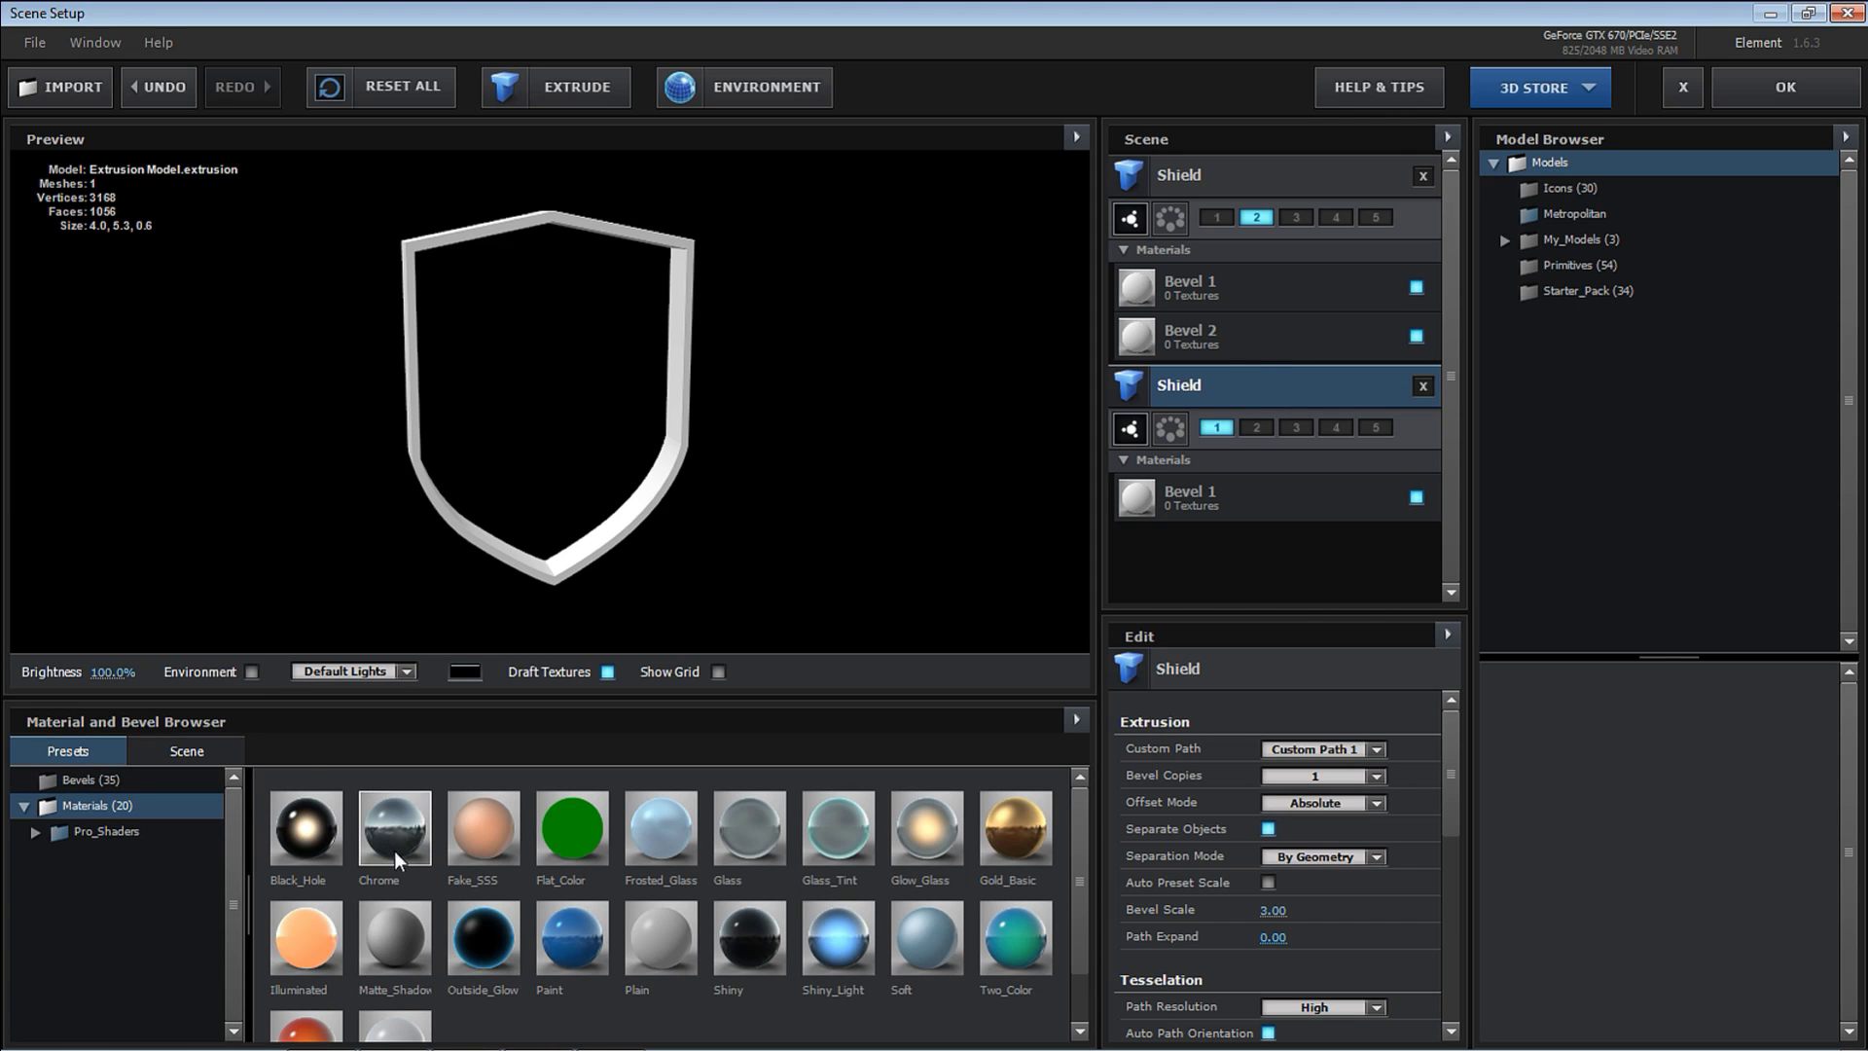
{"action": "left_click_drag", "start_coordinate": [401, 837], "coordinate": [1173, 537]}
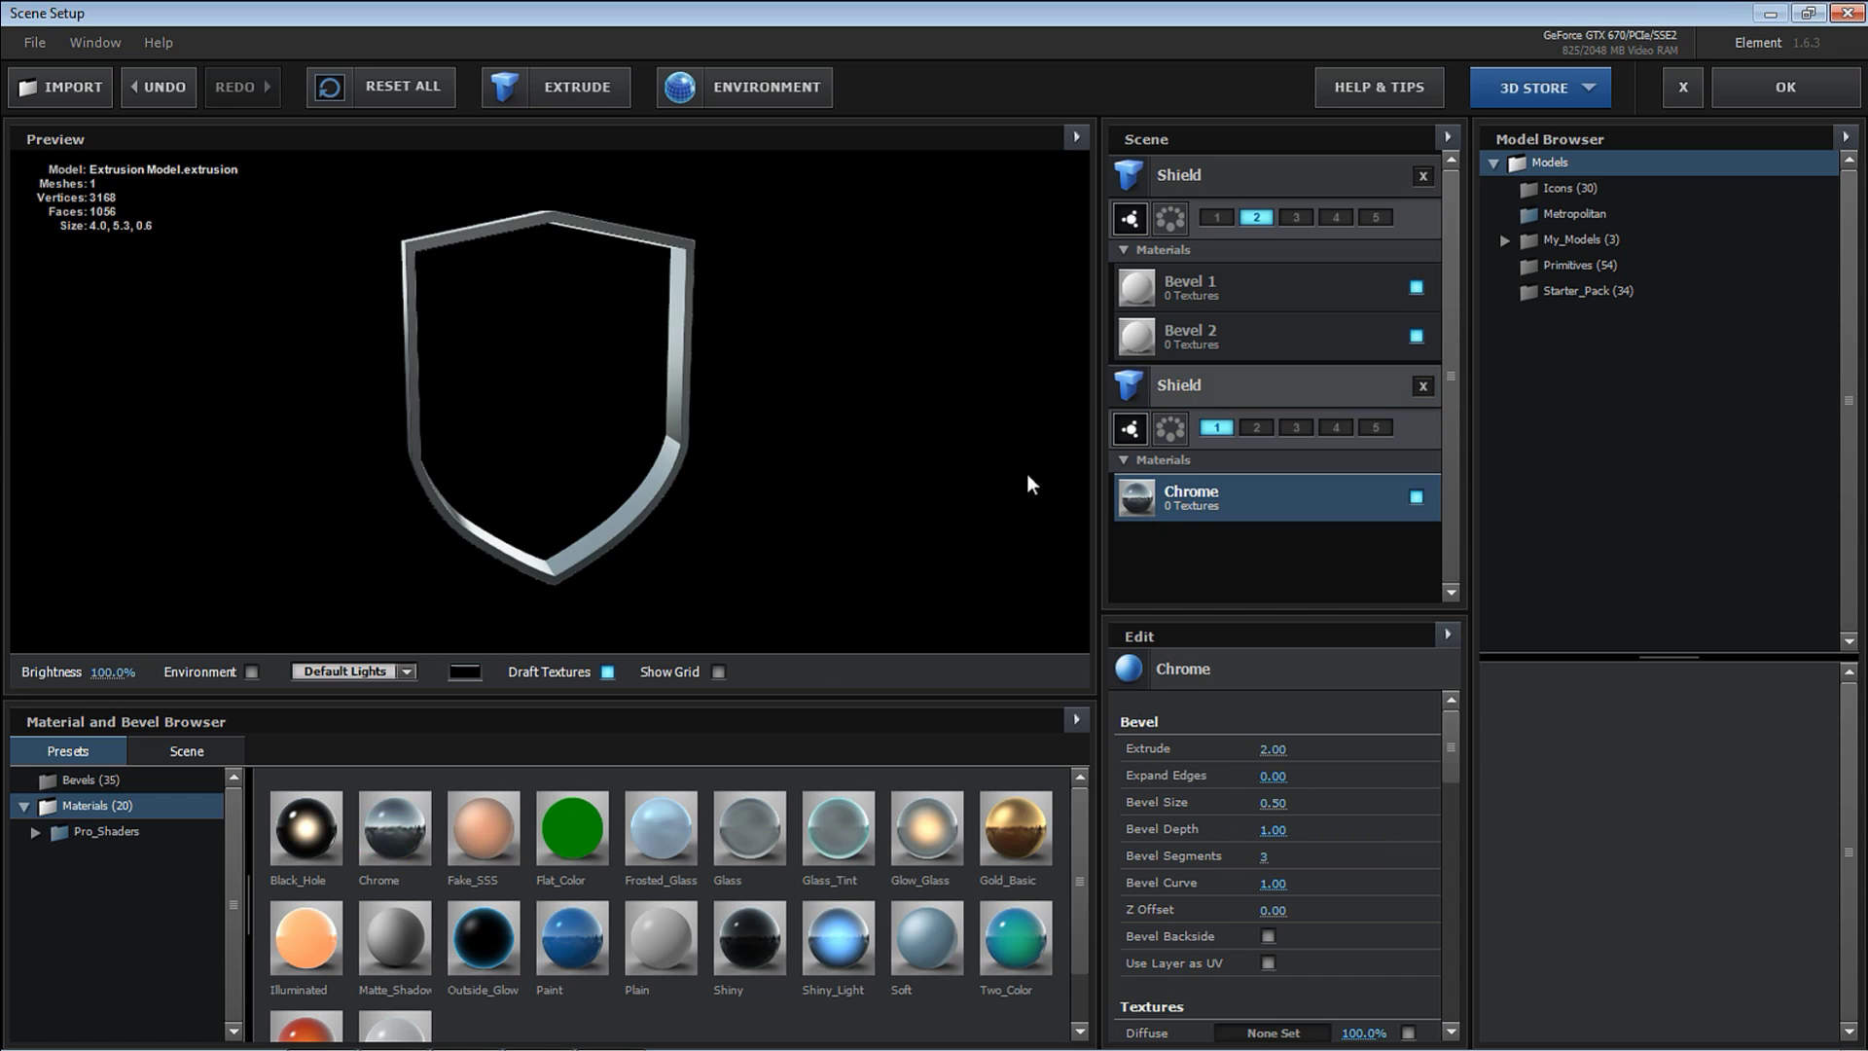
Apply Chrome to the V's Bevel 1.
{"action": "left_click", "coordinate": [1243, 305]}
{"action": "left_click_drag", "start_coordinate": [784, 408], "coordinate": [740, 457]}
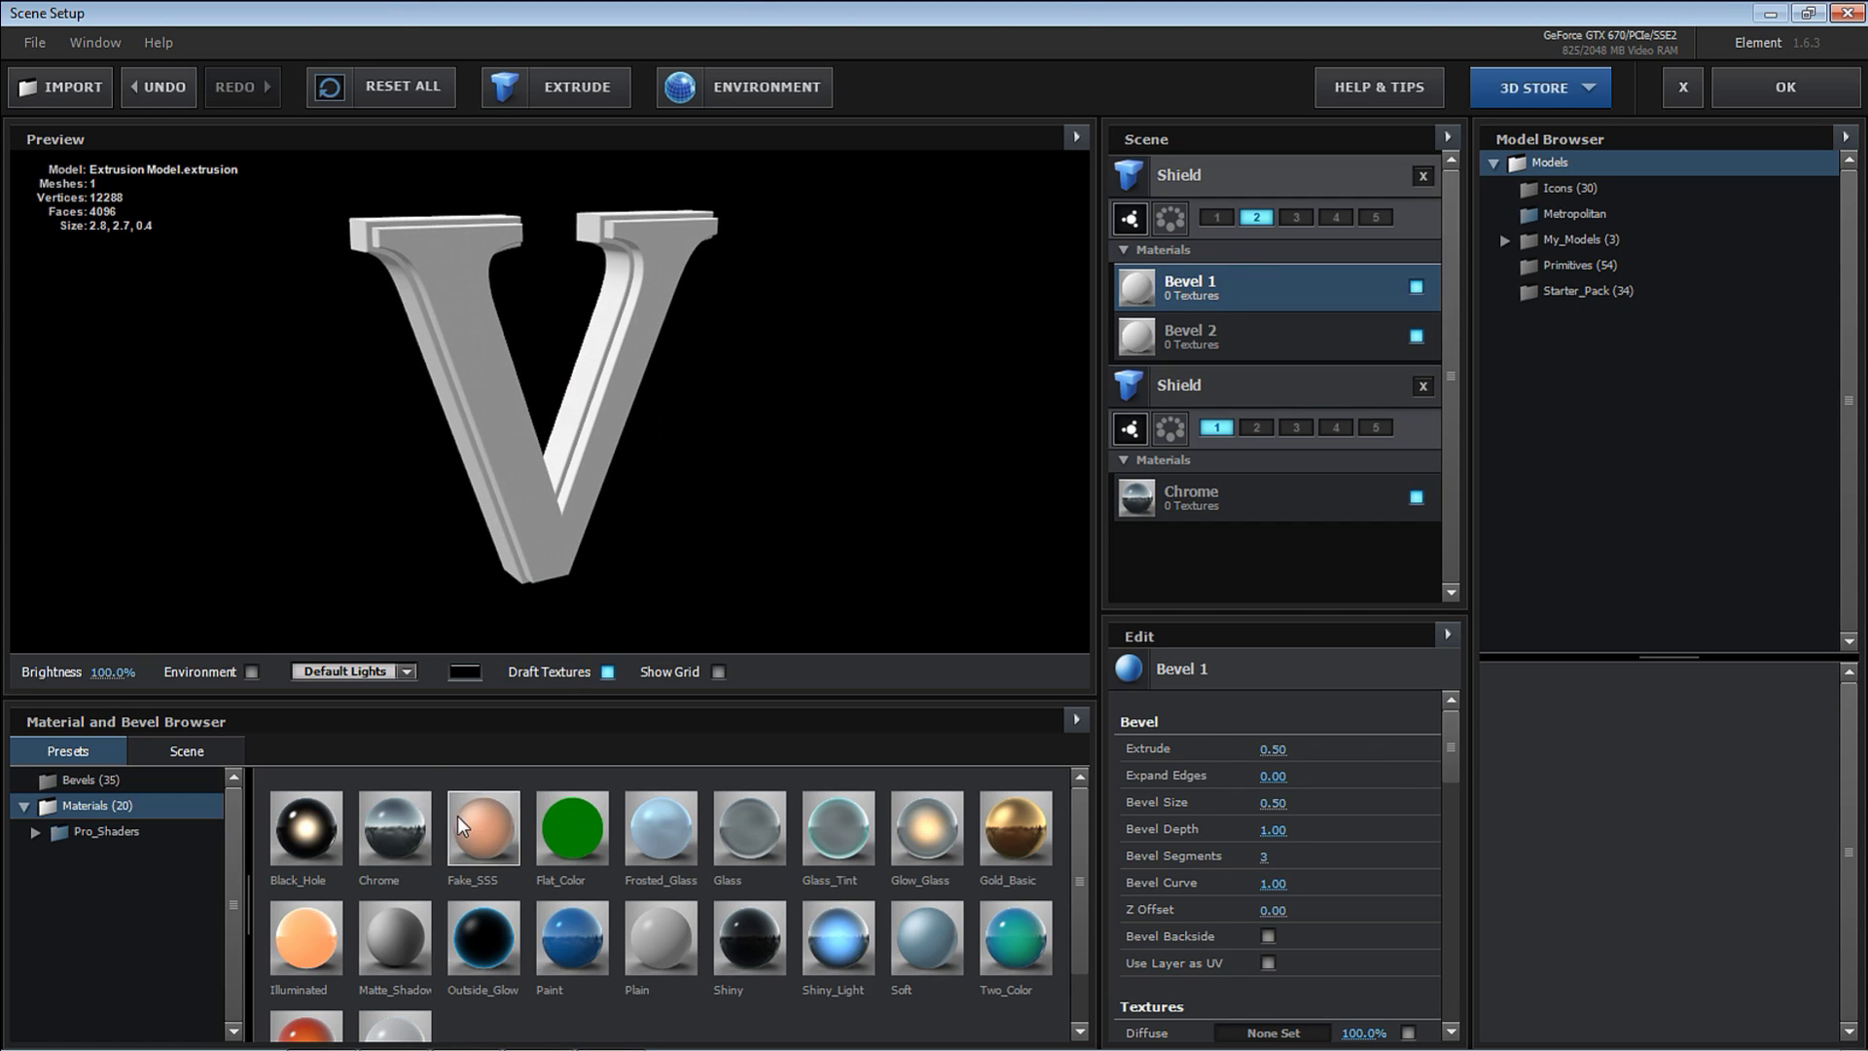
{"action": "left_click_drag", "start_coordinate": [395, 846], "coordinate": [1171, 317]}
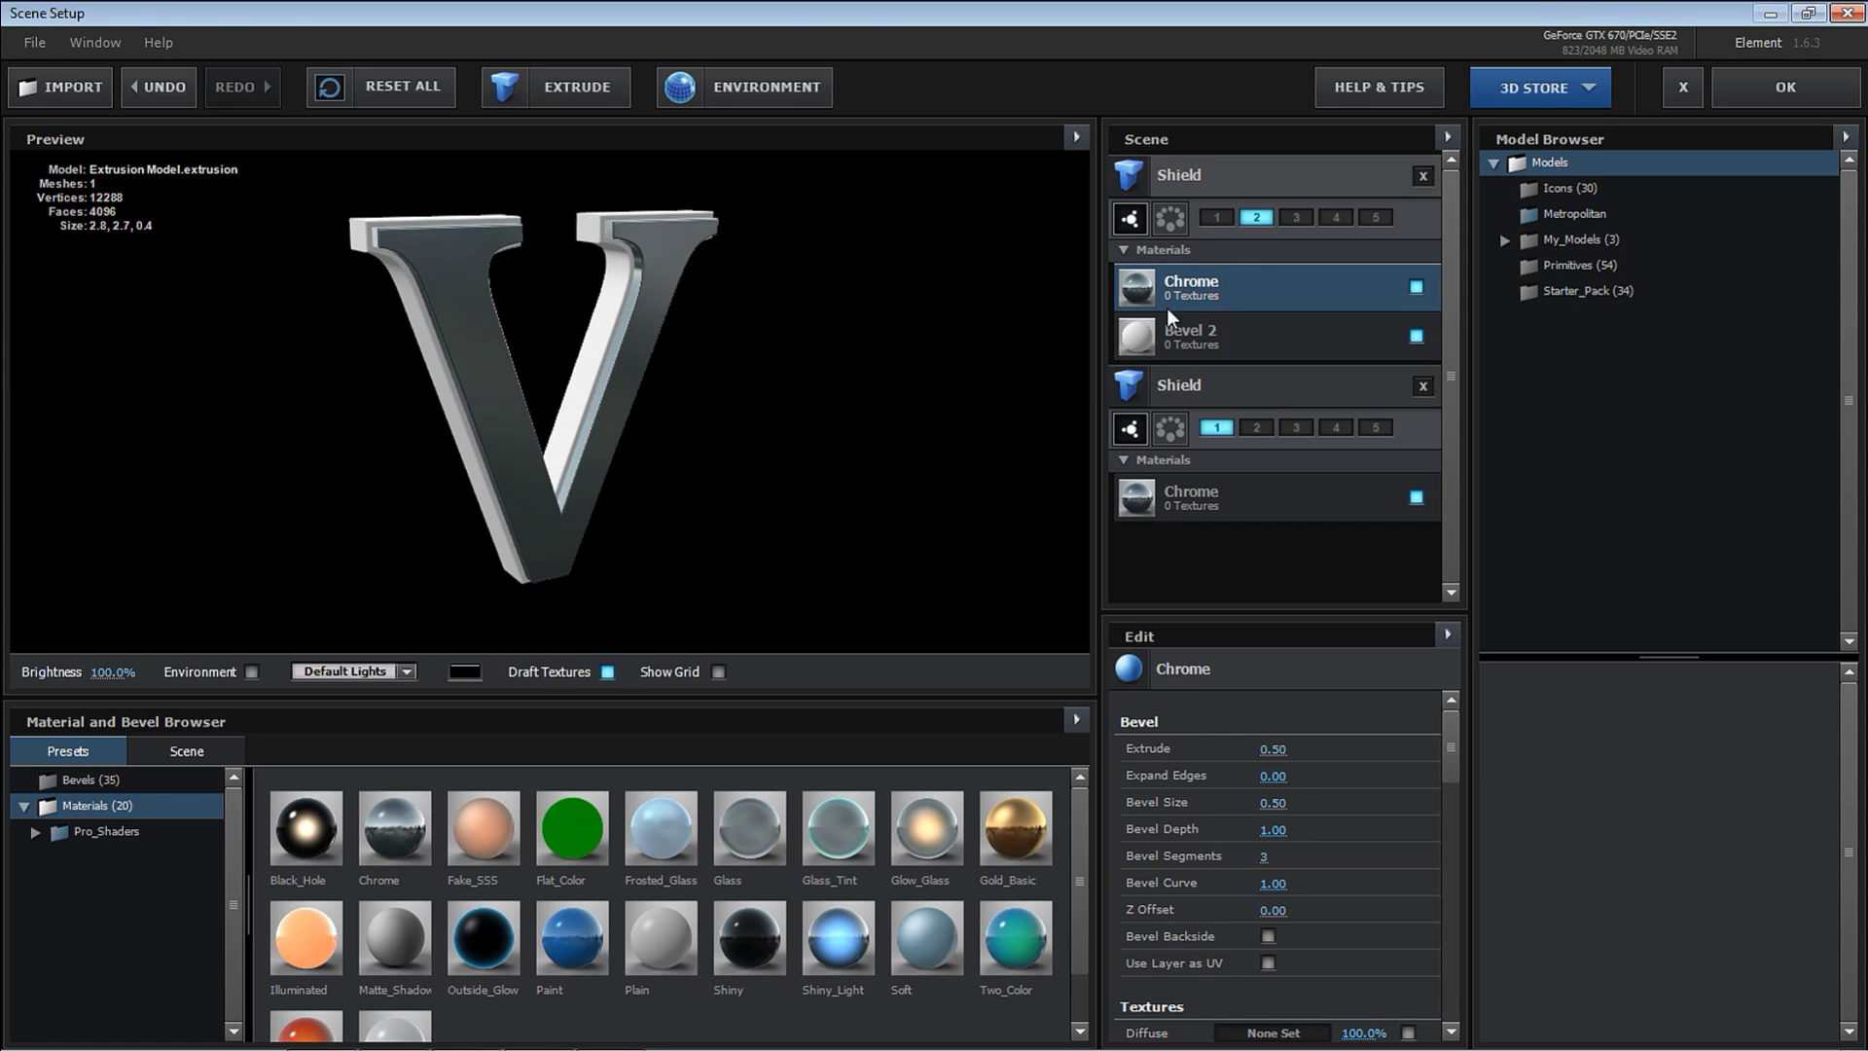
Give the V's Bevel 2 the Glass material.
{"action": "left_click", "coordinate": [1192, 338]}
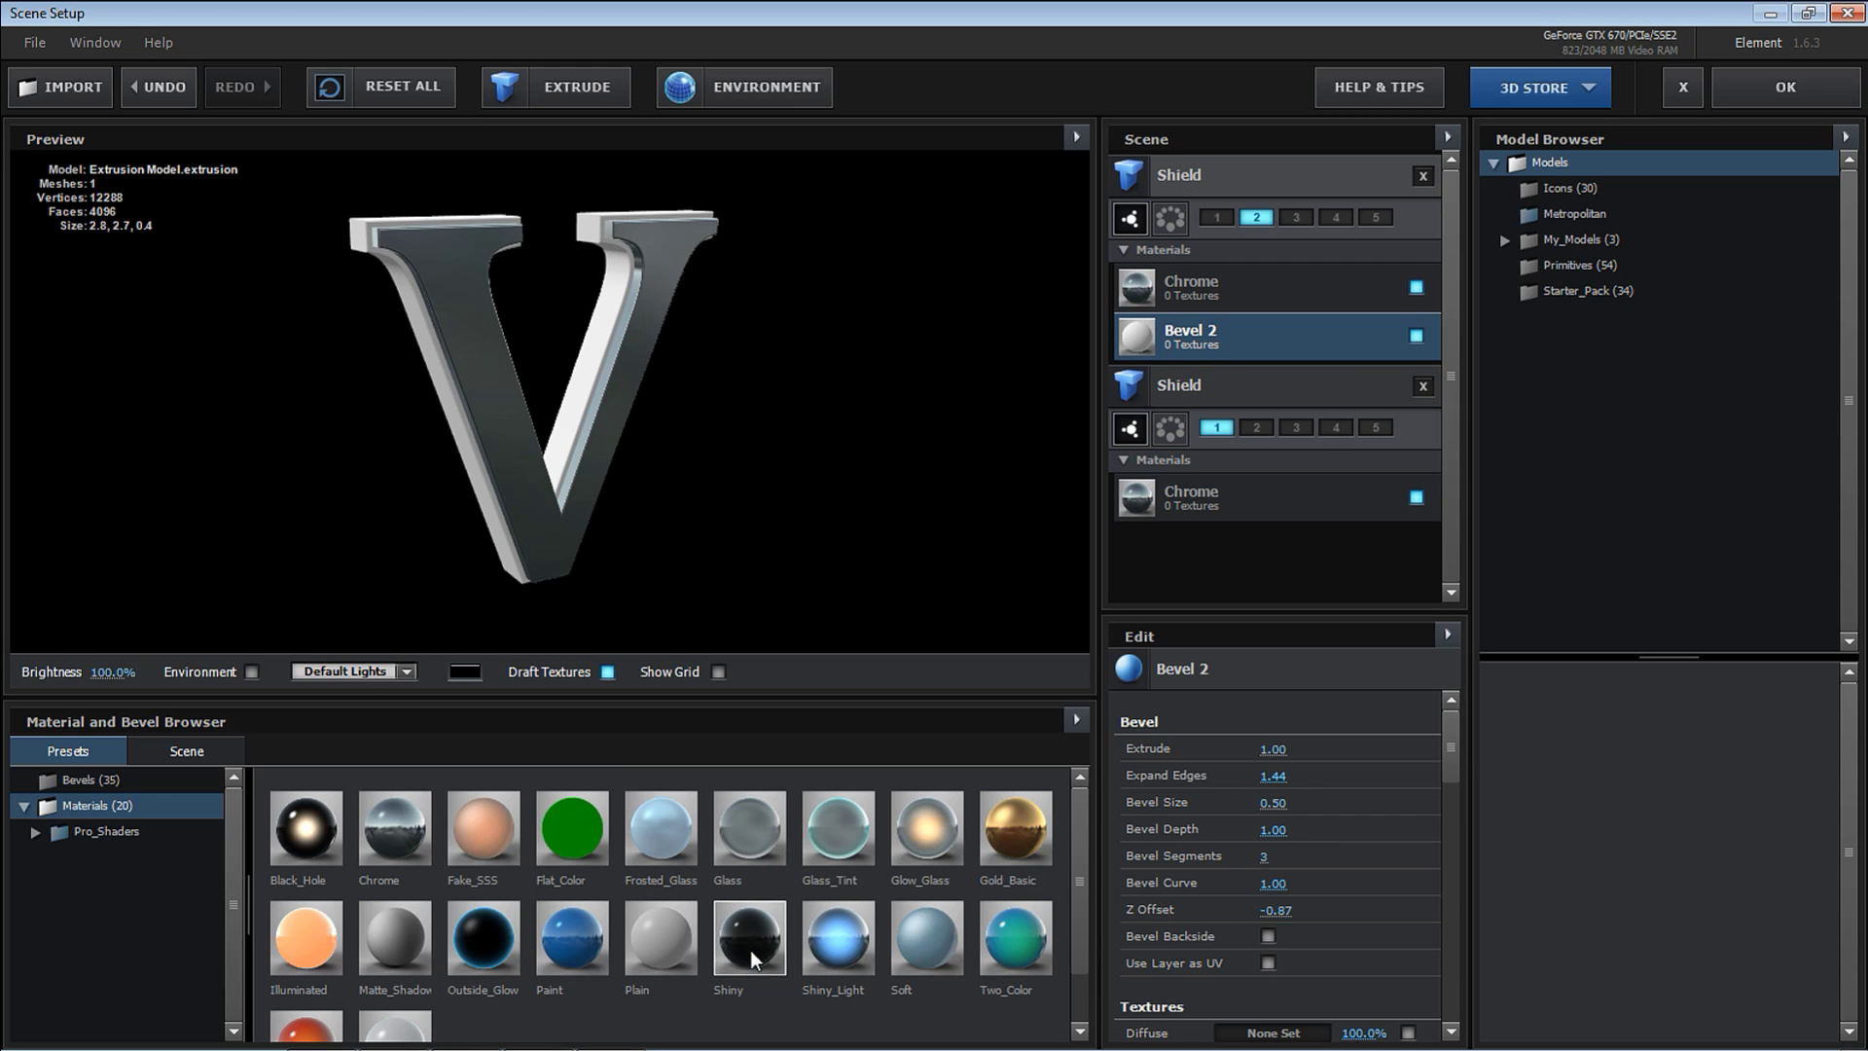
{"action": "left_click_drag", "start_coordinate": [757, 961], "coordinate": [1192, 336]}
{"action": "left_click_drag", "start_coordinate": [749, 827], "coordinate": [1192, 335]}
{"action": "left_click", "coordinate": [911, 508]}
{"action": "mouse_move", "coordinate": [934, 469]}
{"action": "left_mouse_down"}
{"action": "mouse_move", "coordinate": [971, 463]}
{"action": "mouse_move", "coordinate": [884, 493]}
{"action": "mouse_move", "coordinate": [971, 471]}
{"action": "mouse_move", "coordinate": [902, 478]}
{"action": "left_mouse_up"}
Close Element's scene setup and hide the flat Shield and red V layers.
{"action": "left_click", "coordinate": [1786, 87]}
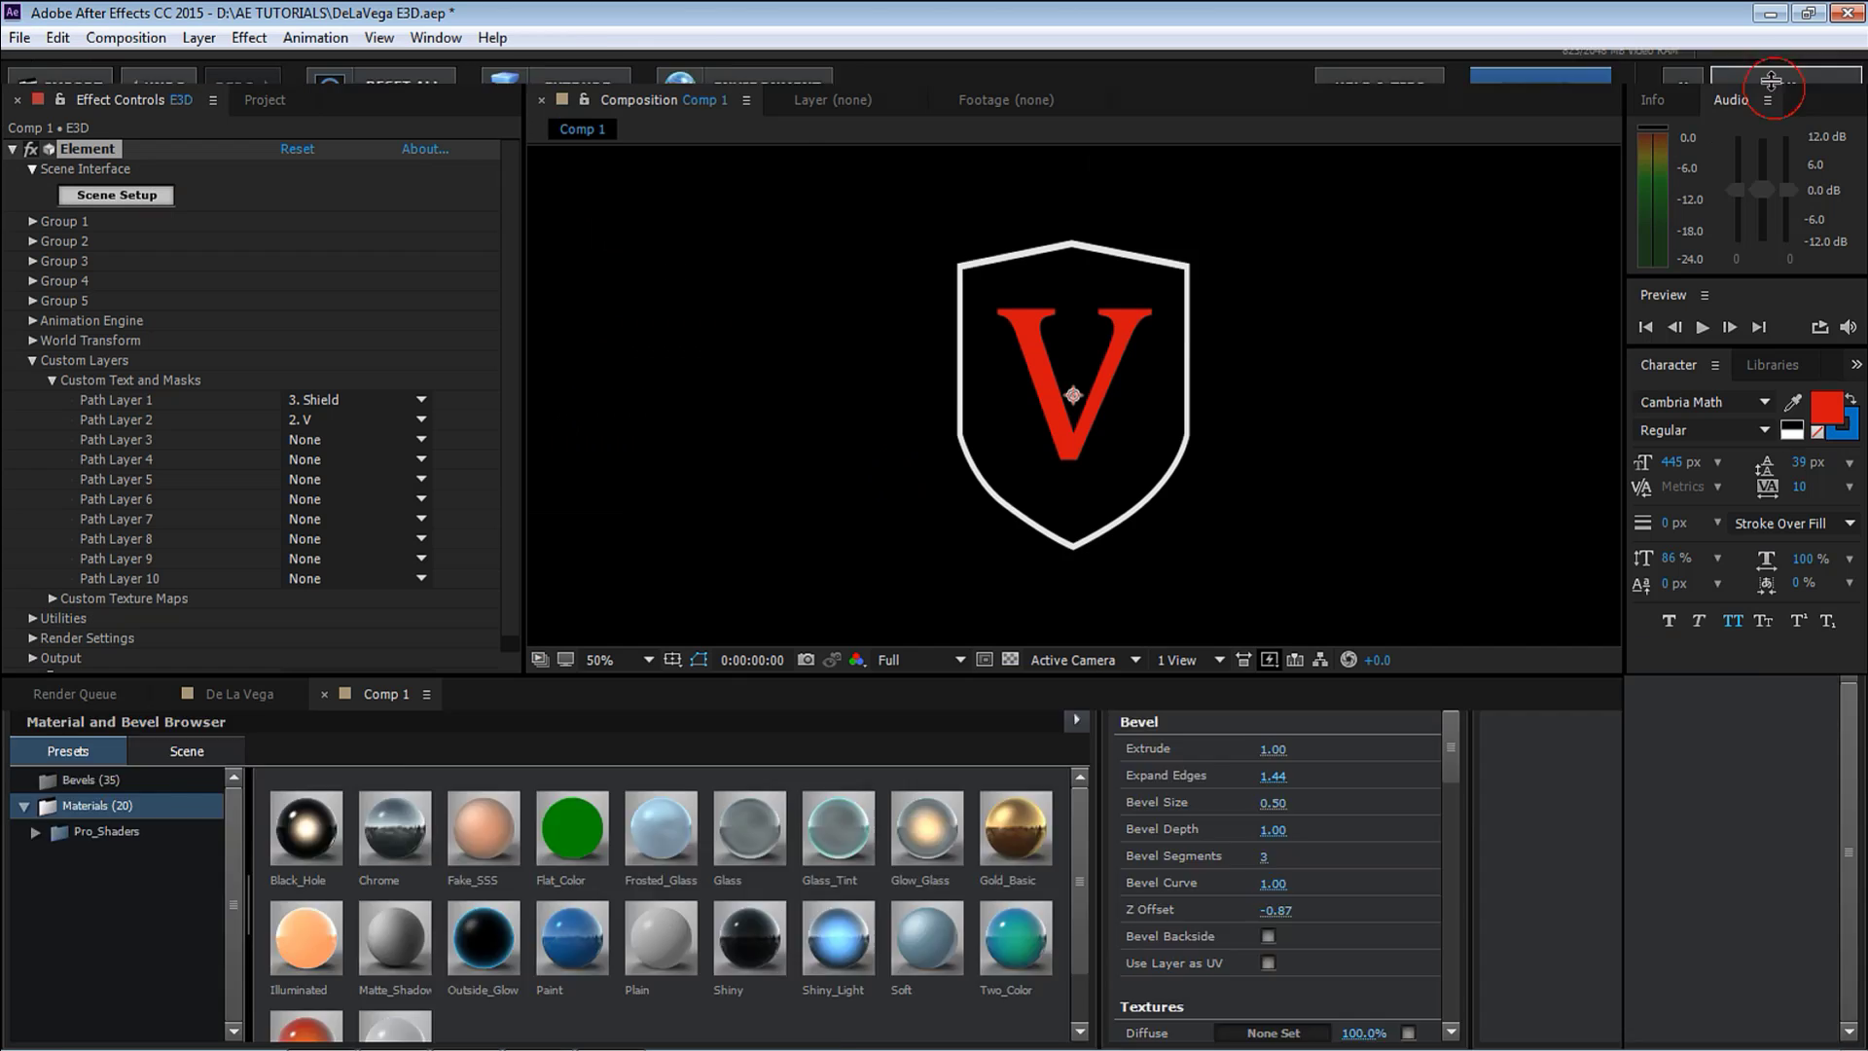
{"action": "left_click", "coordinate": [214, 806]}
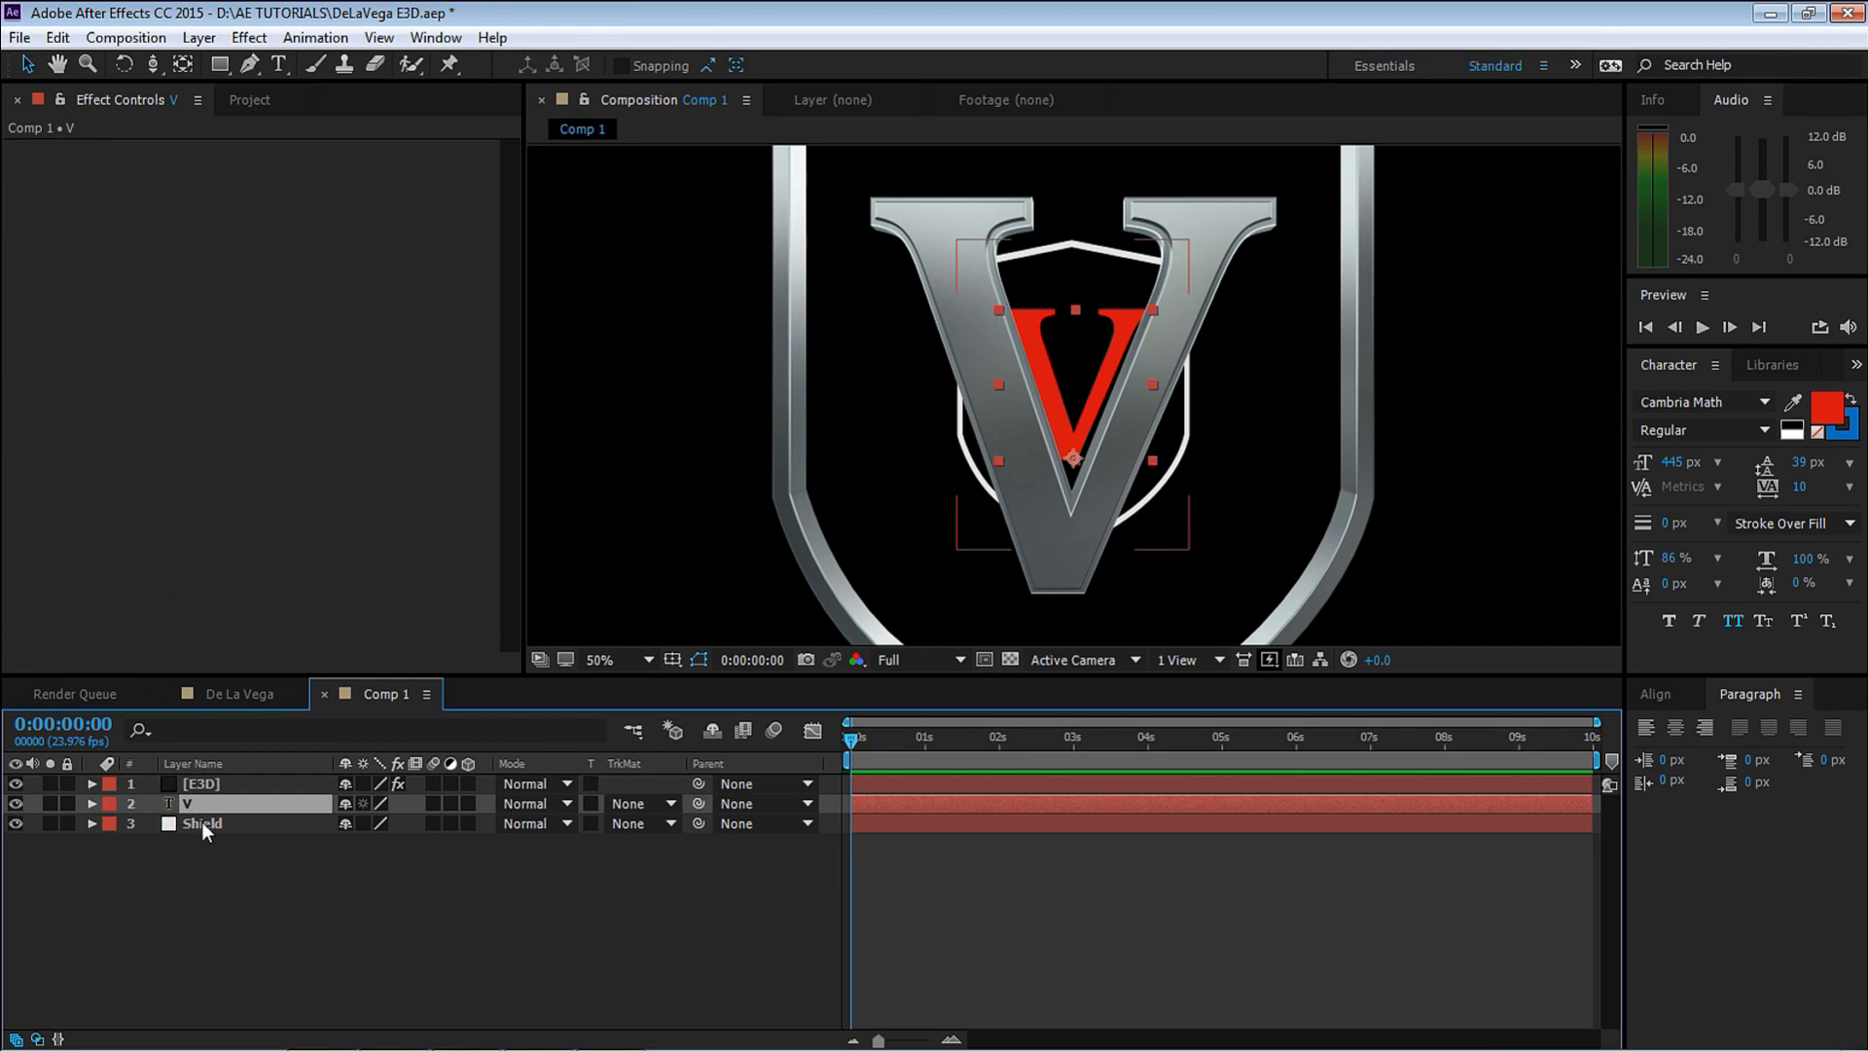
{"action": "left_click", "coordinate": [201, 821]}
{"action": "left_click", "coordinate": [202, 822], "text": "ctrl"}
{"action": "left_click", "coordinate": [202, 823], "text": "ctrl"}
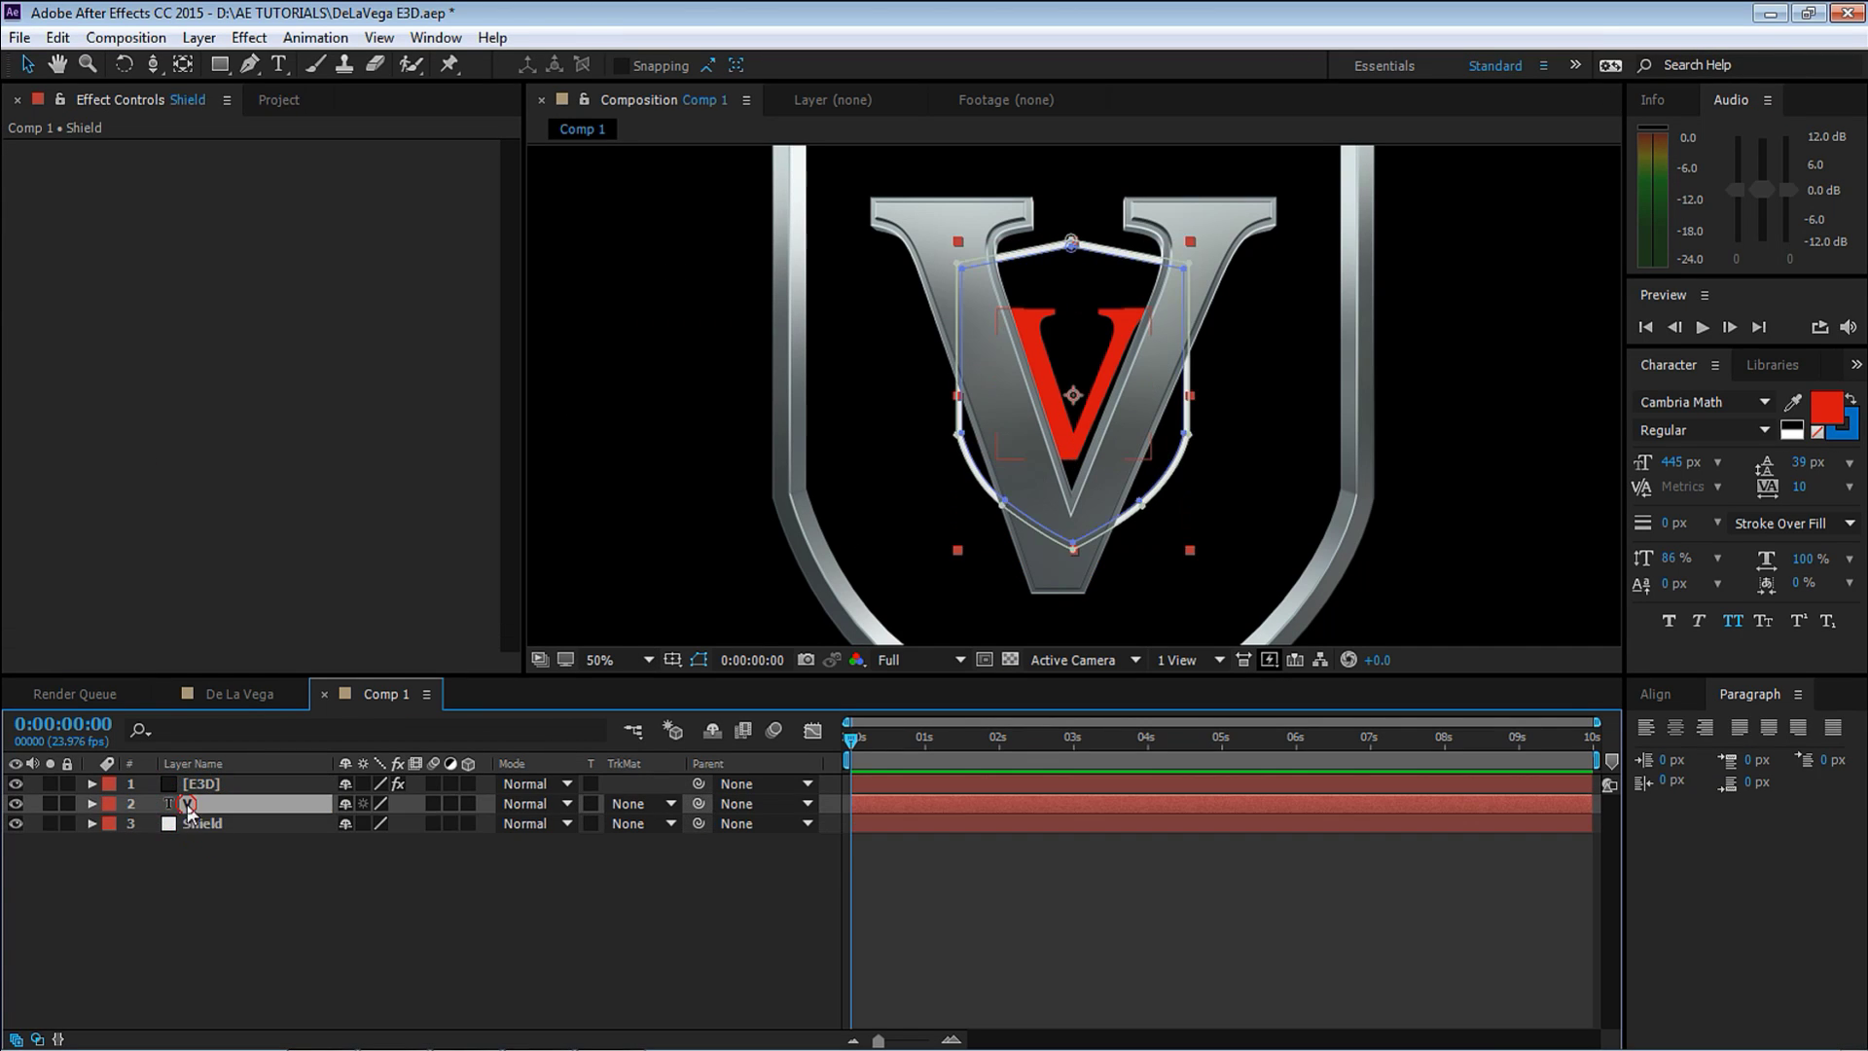
{"action": "left_click", "coordinate": [202, 823], "text": "ctrl"}
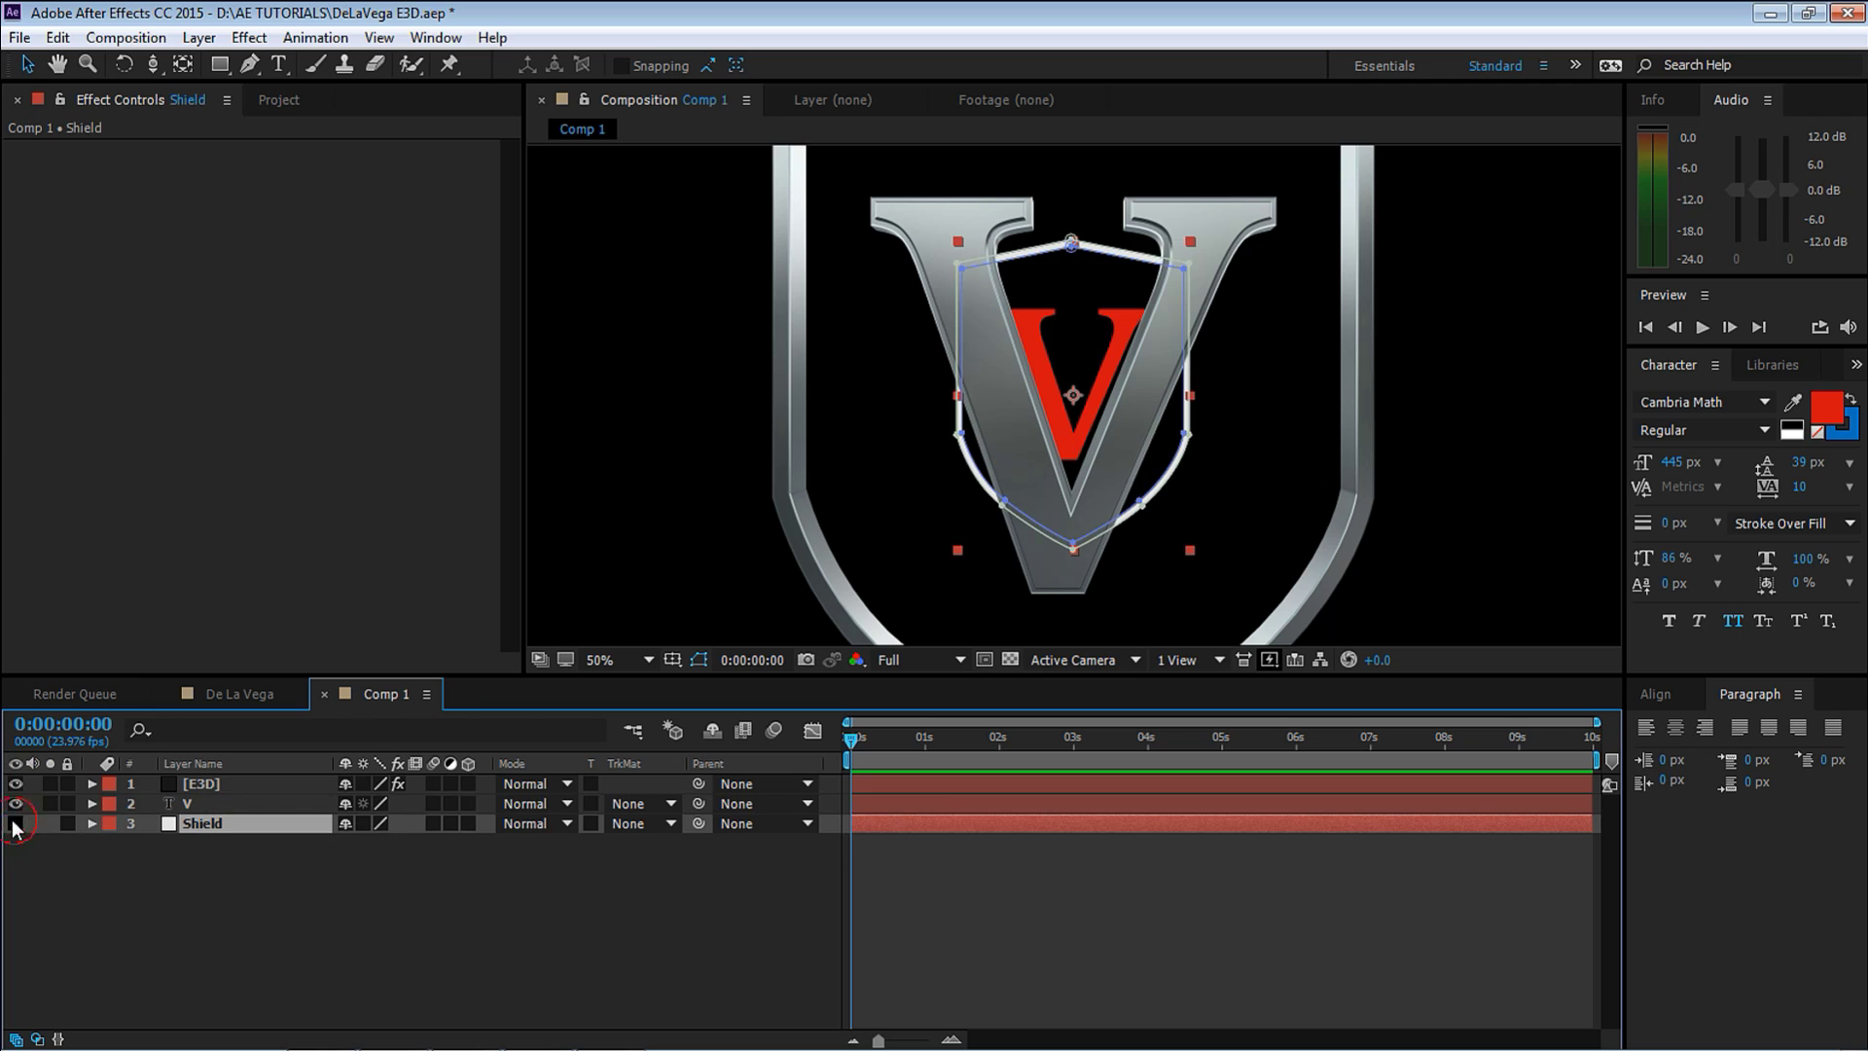
{"action": "left_click", "coordinate": [14, 823]}
{"action": "left_click", "coordinate": [213, 803]}
{"action": "left_click", "coordinate": [16, 803]}
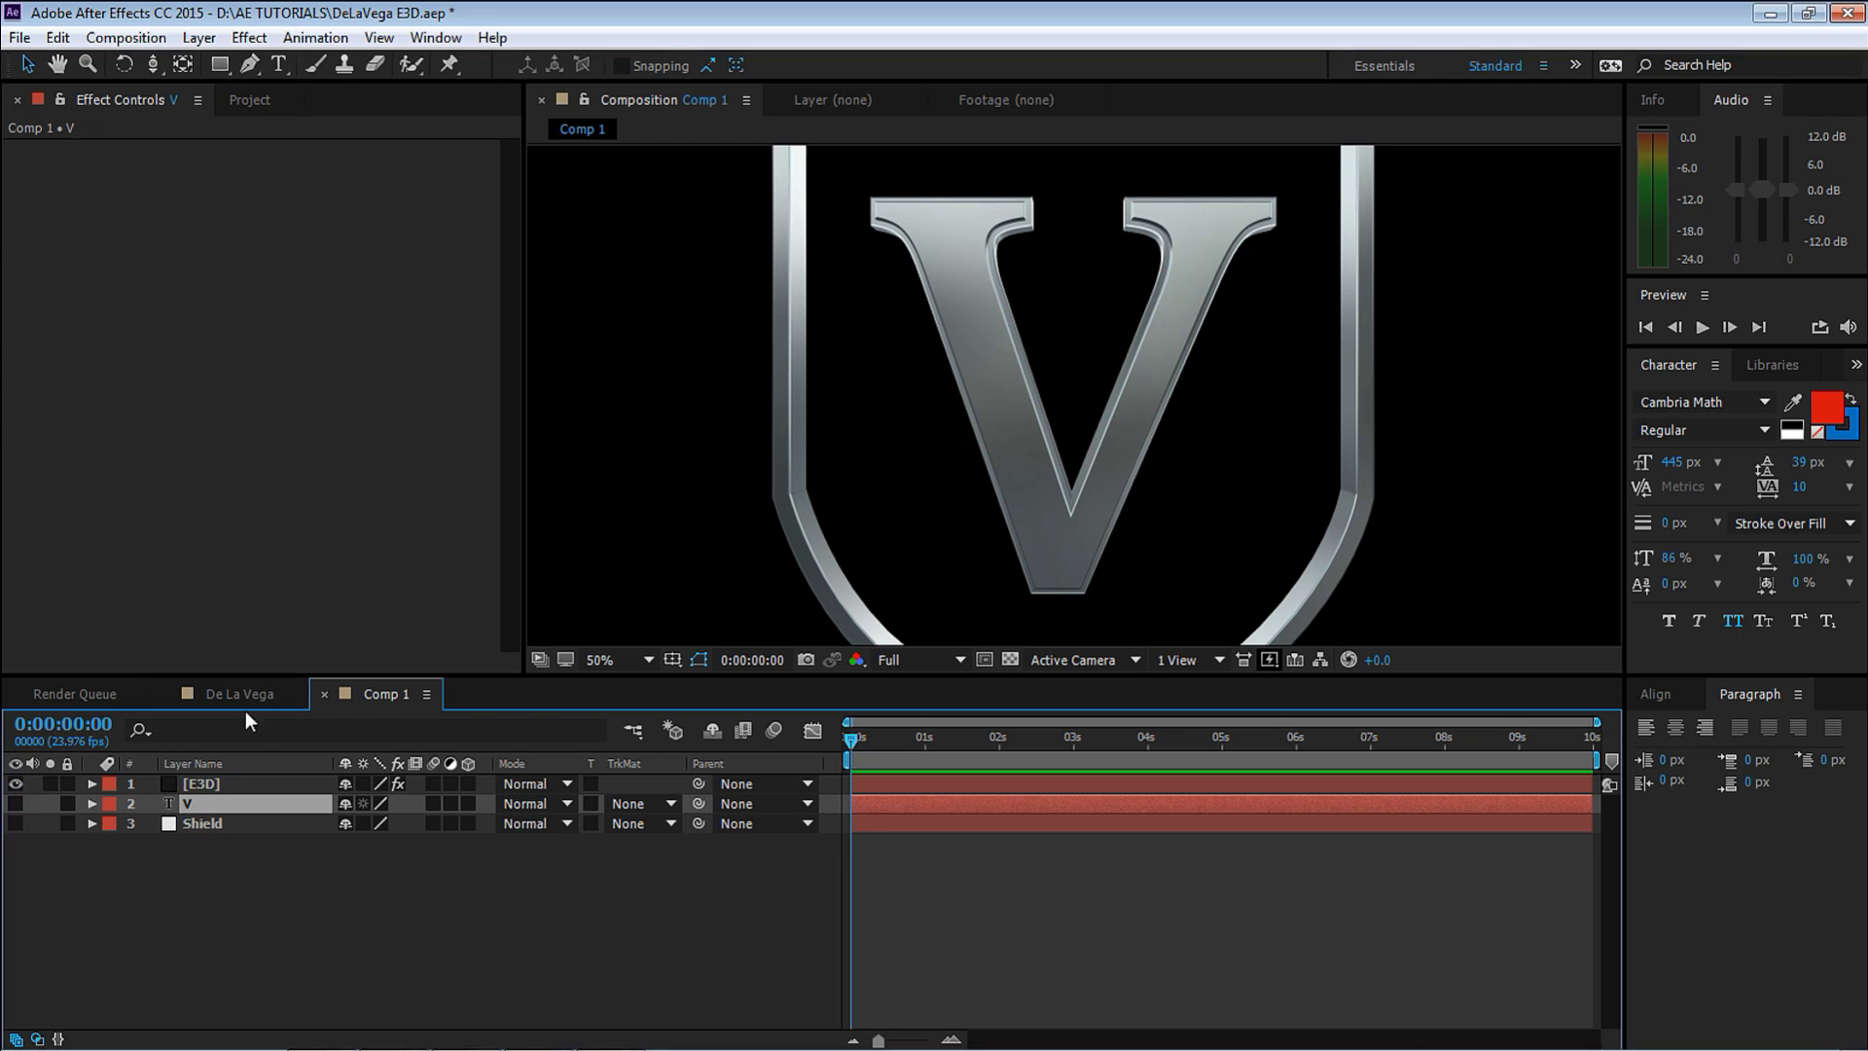
Set the viewer magnification to Fit and select the E3D layer.
{"action": "left_click", "coordinate": [601, 660]}
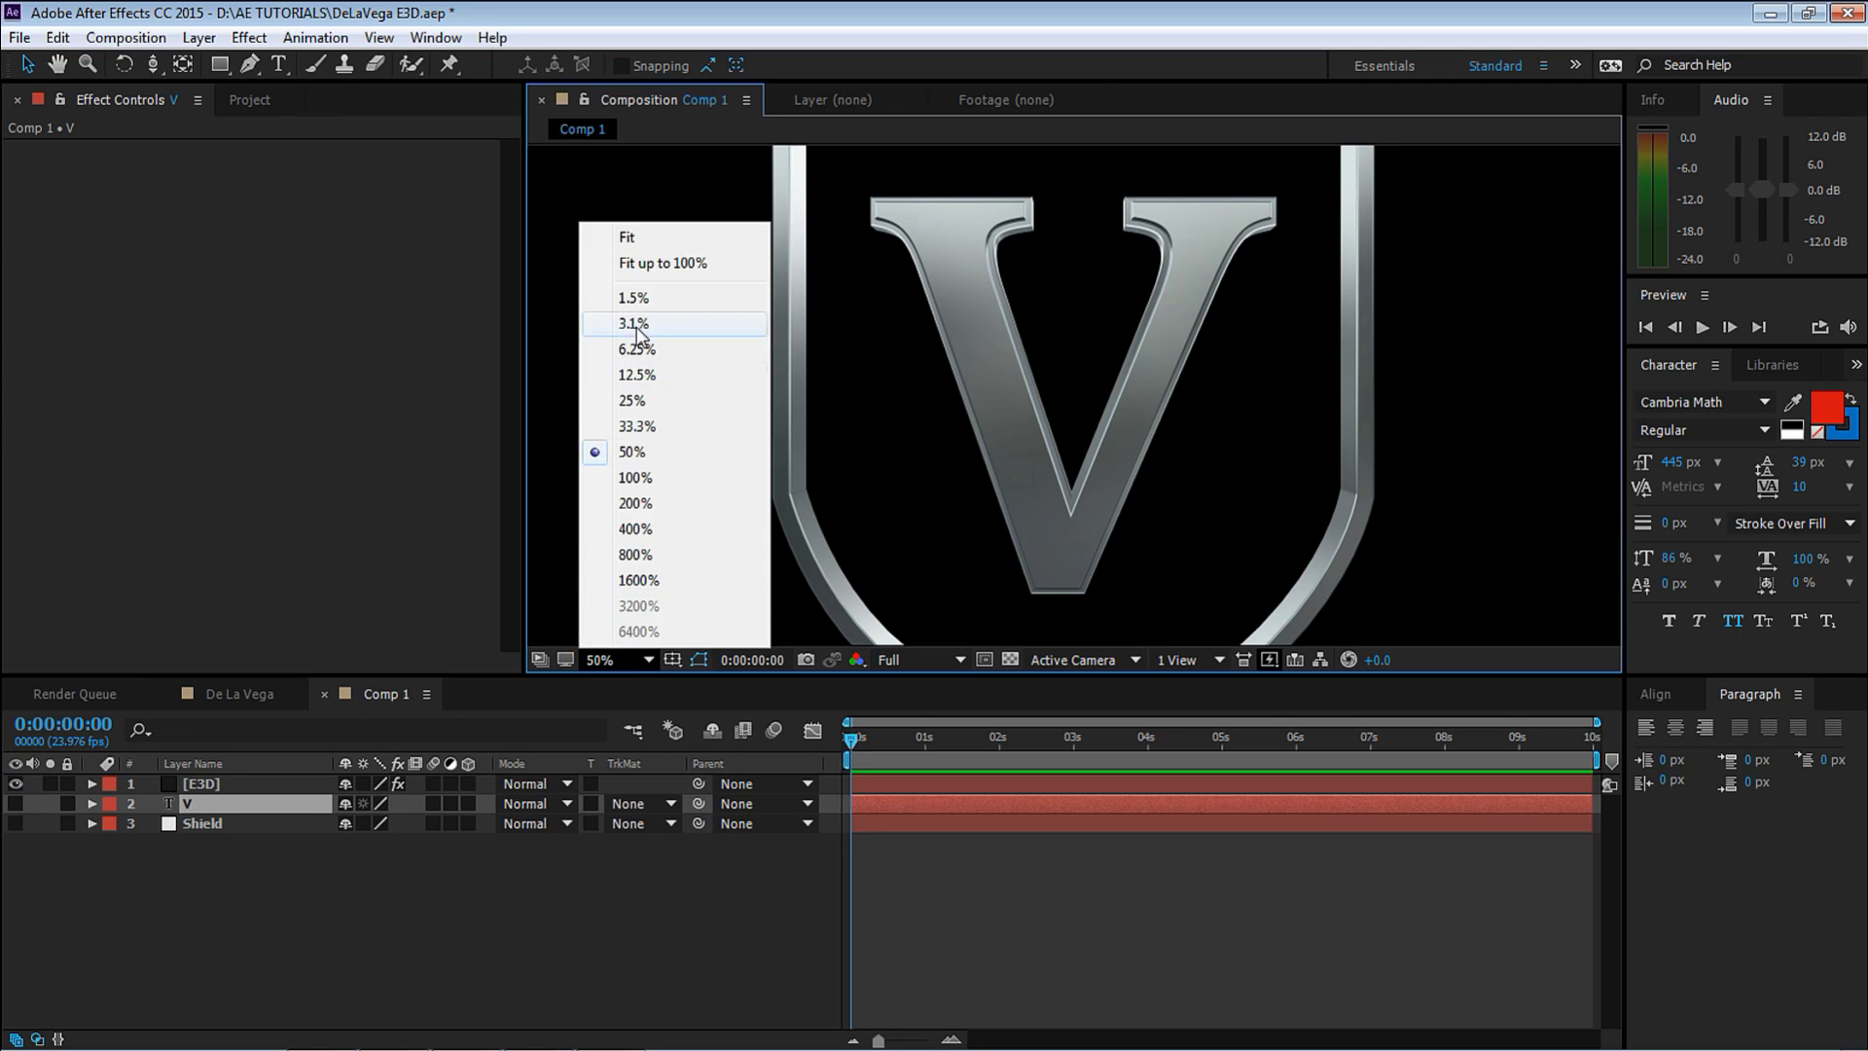
{"action": "left_click", "coordinate": [654, 260]}
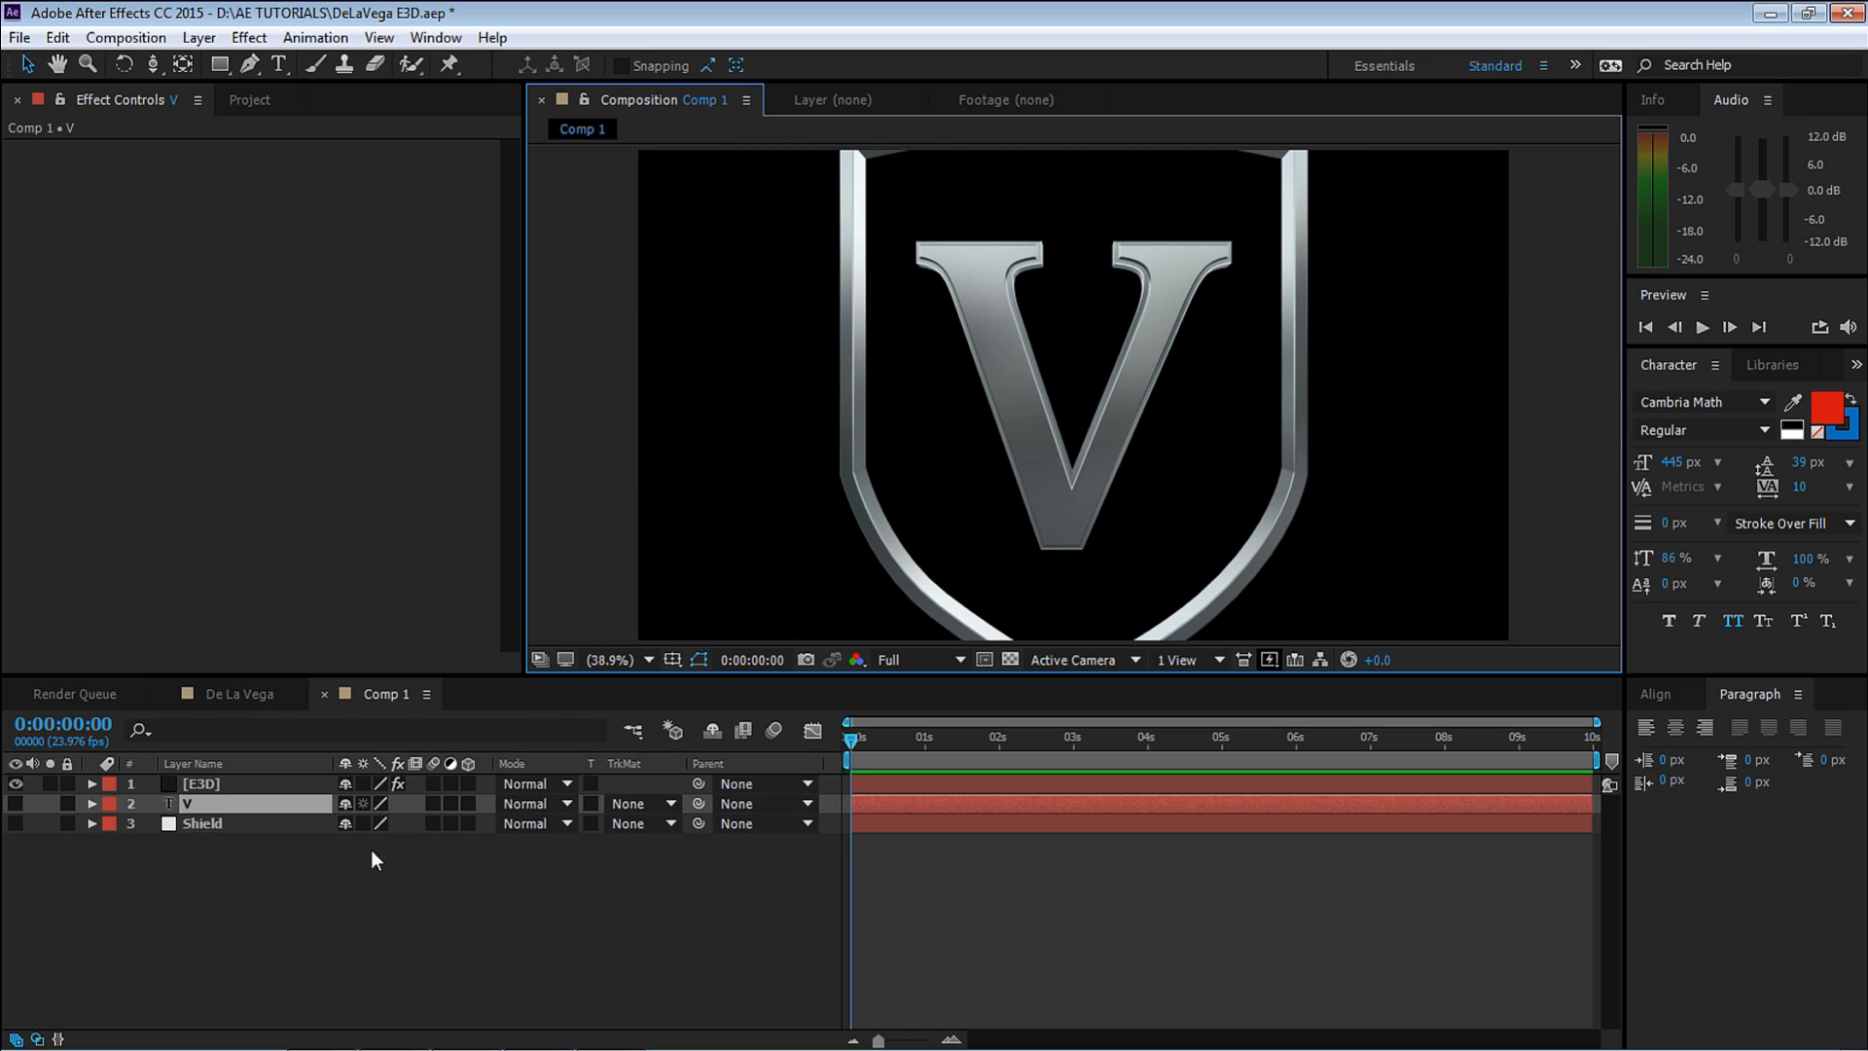
{"action": "left_click", "coordinate": [218, 783]}
Create a group null for Element Group 1 and rename it 'Shield Null'.
{"action": "left_click", "coordinate": [32, 360]}
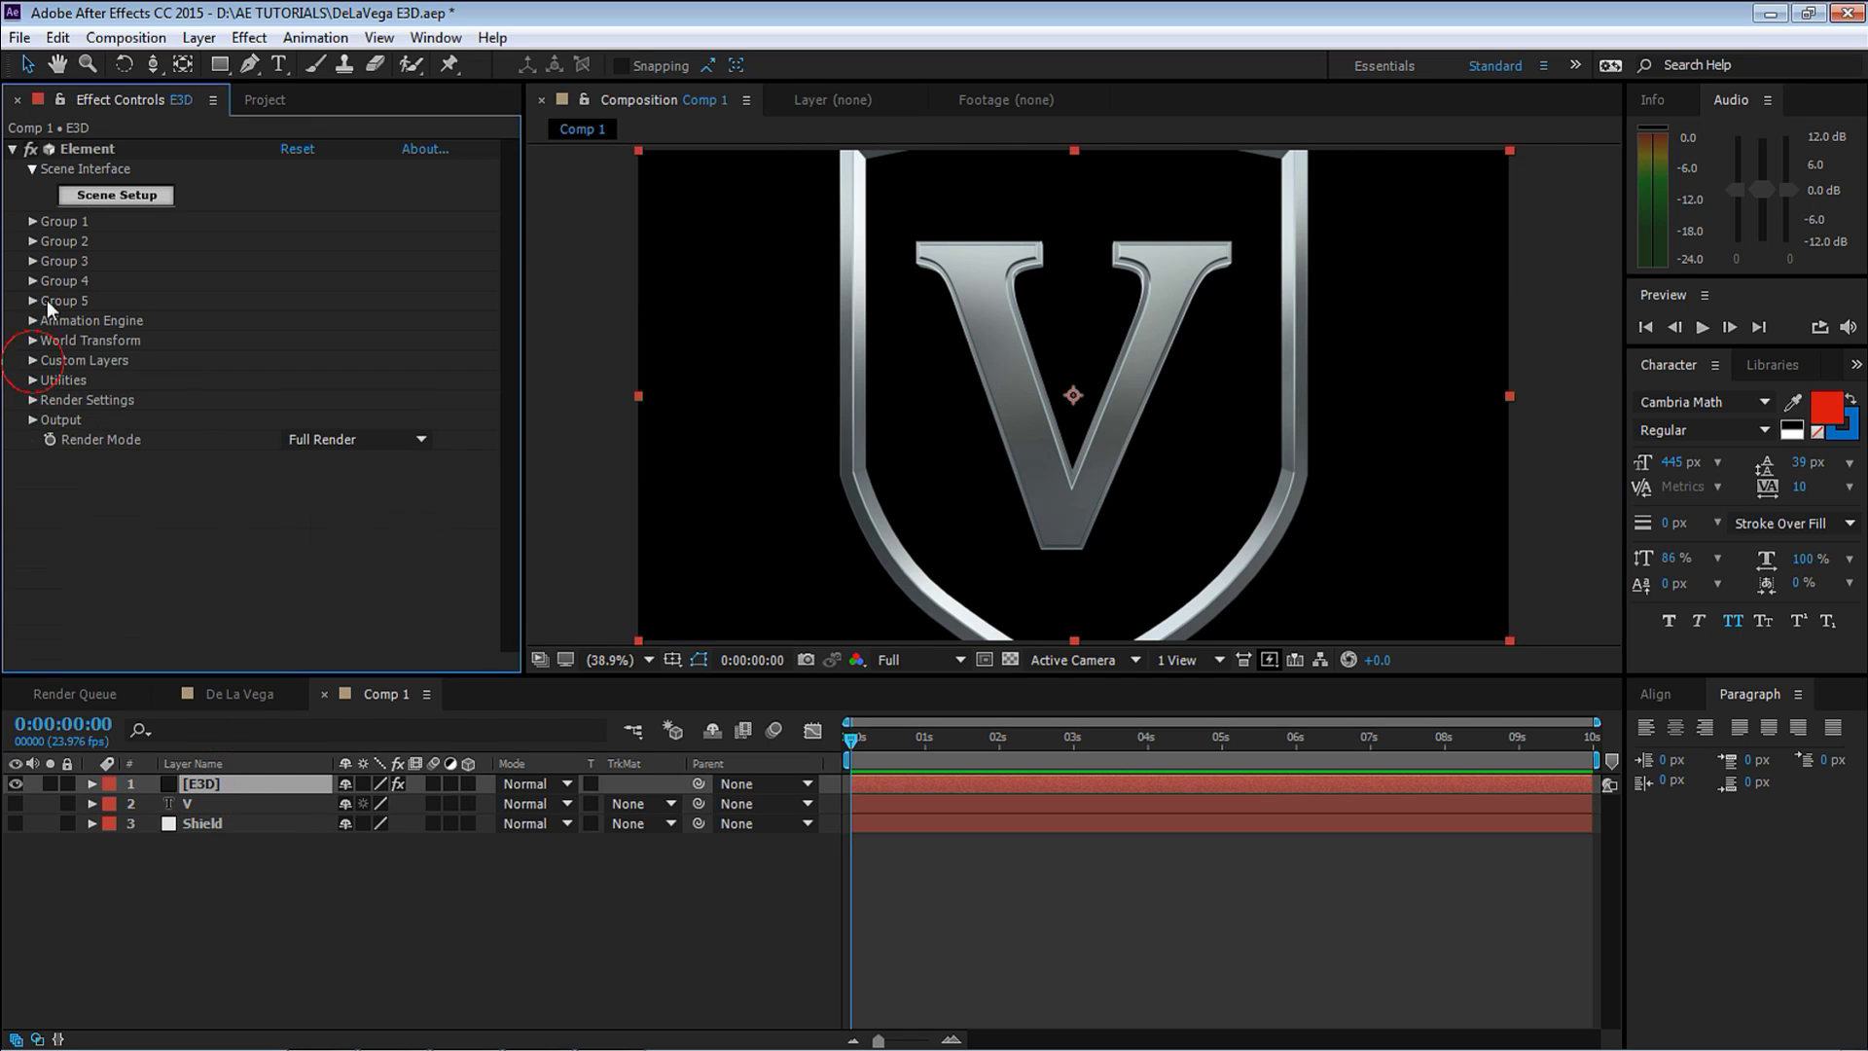
{"action": "left_click", "coordinate": [32, 222]}
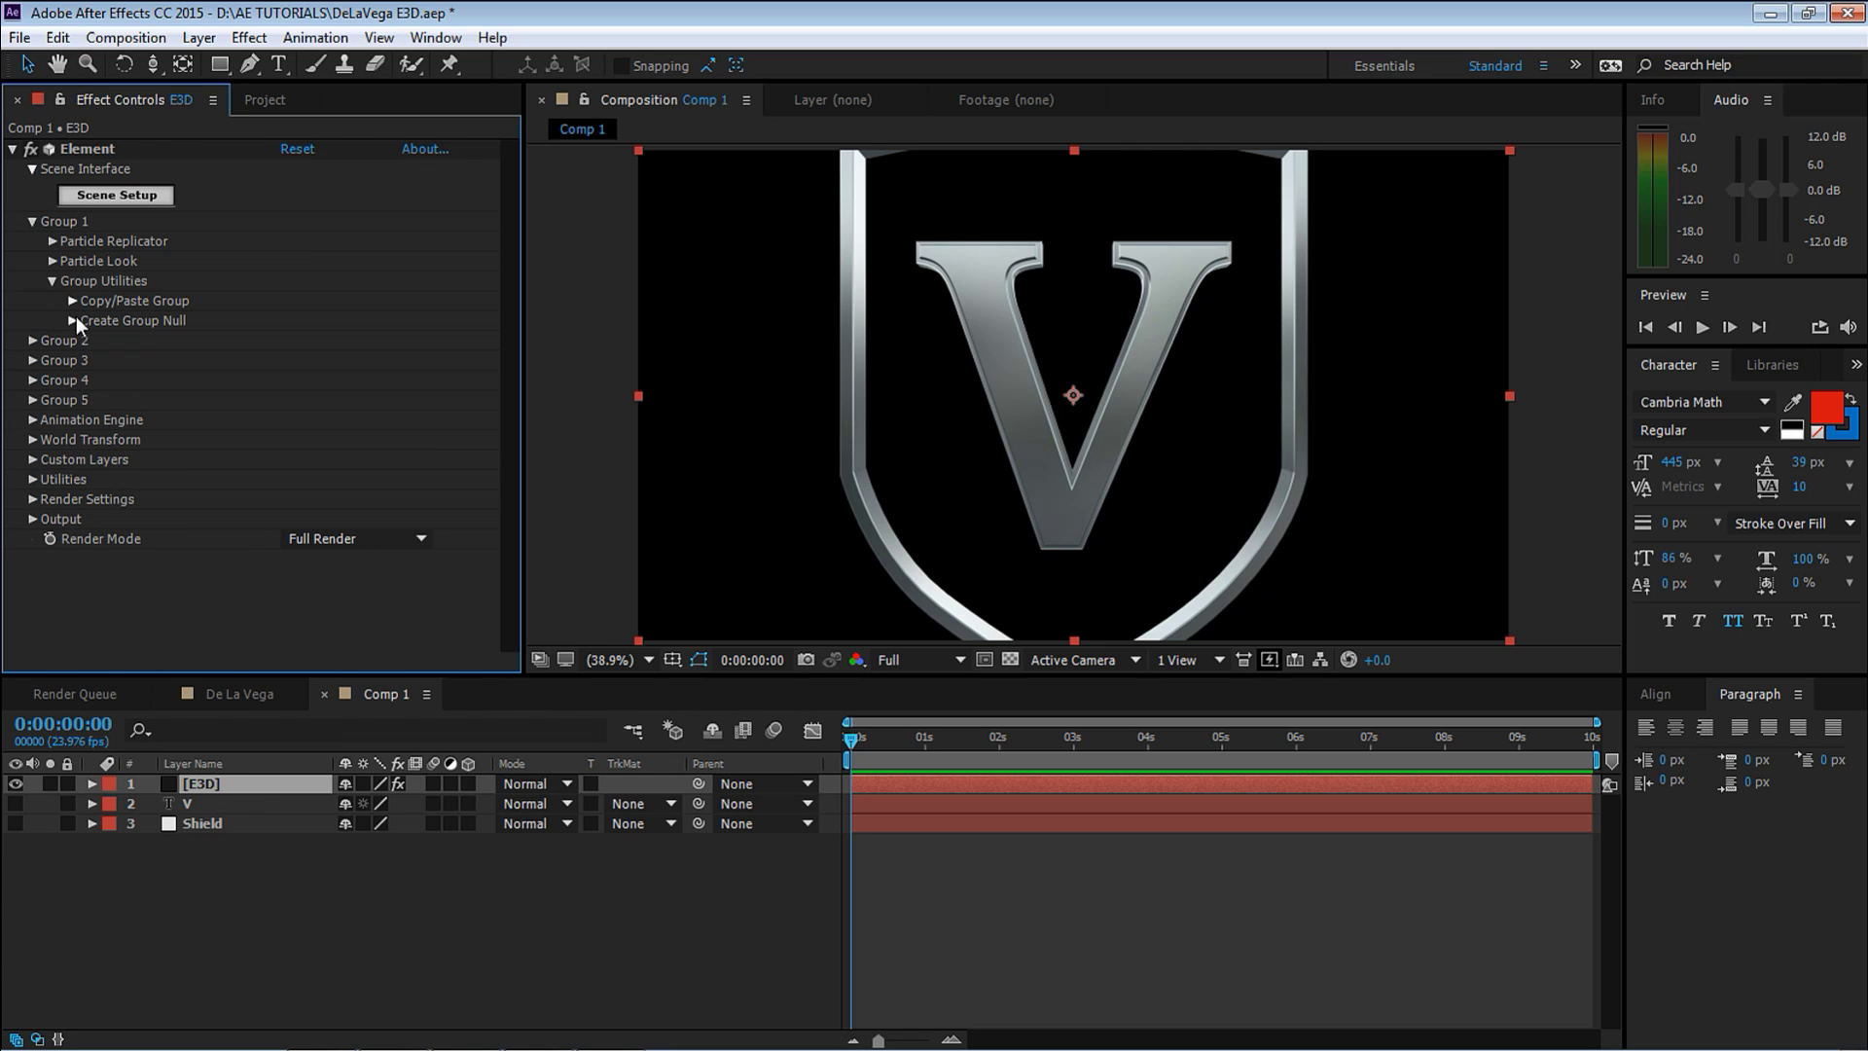
{"action": "left_click", "coordinate": [54, 282]}
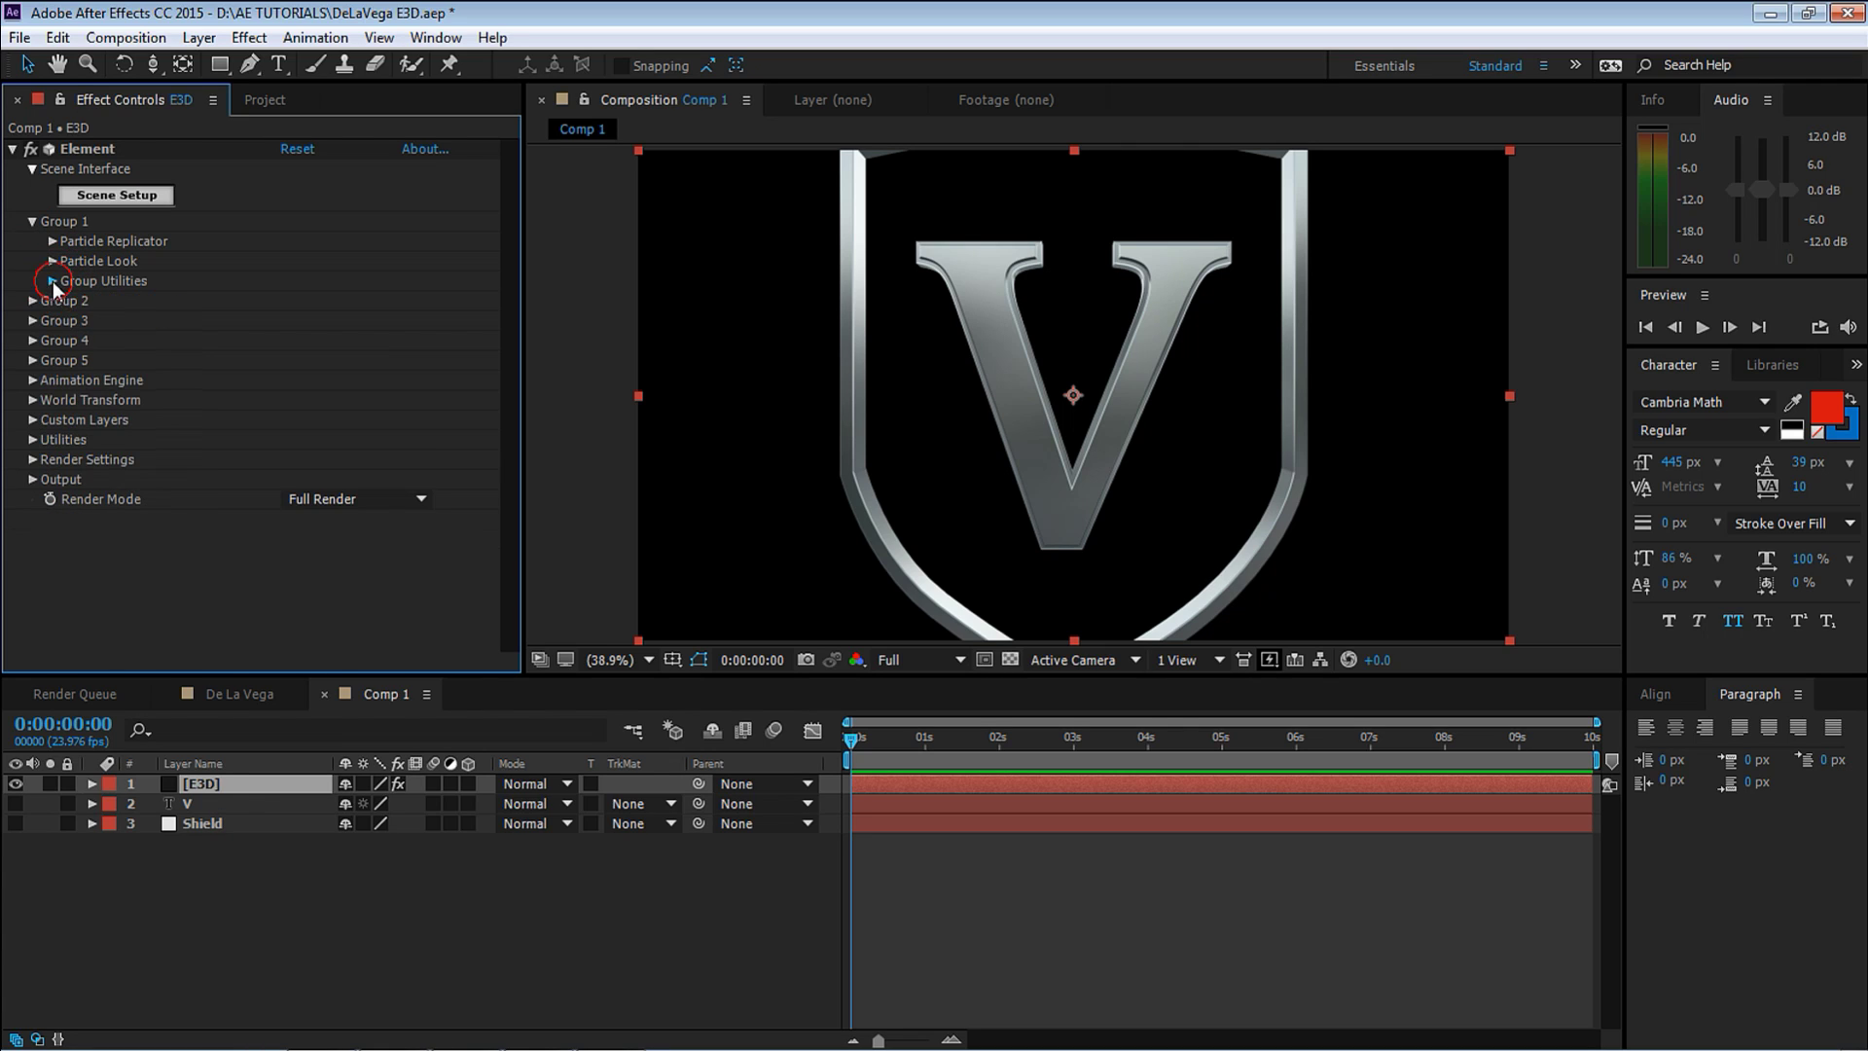
{"action": "left_click", "coordinate": [54, 283]}
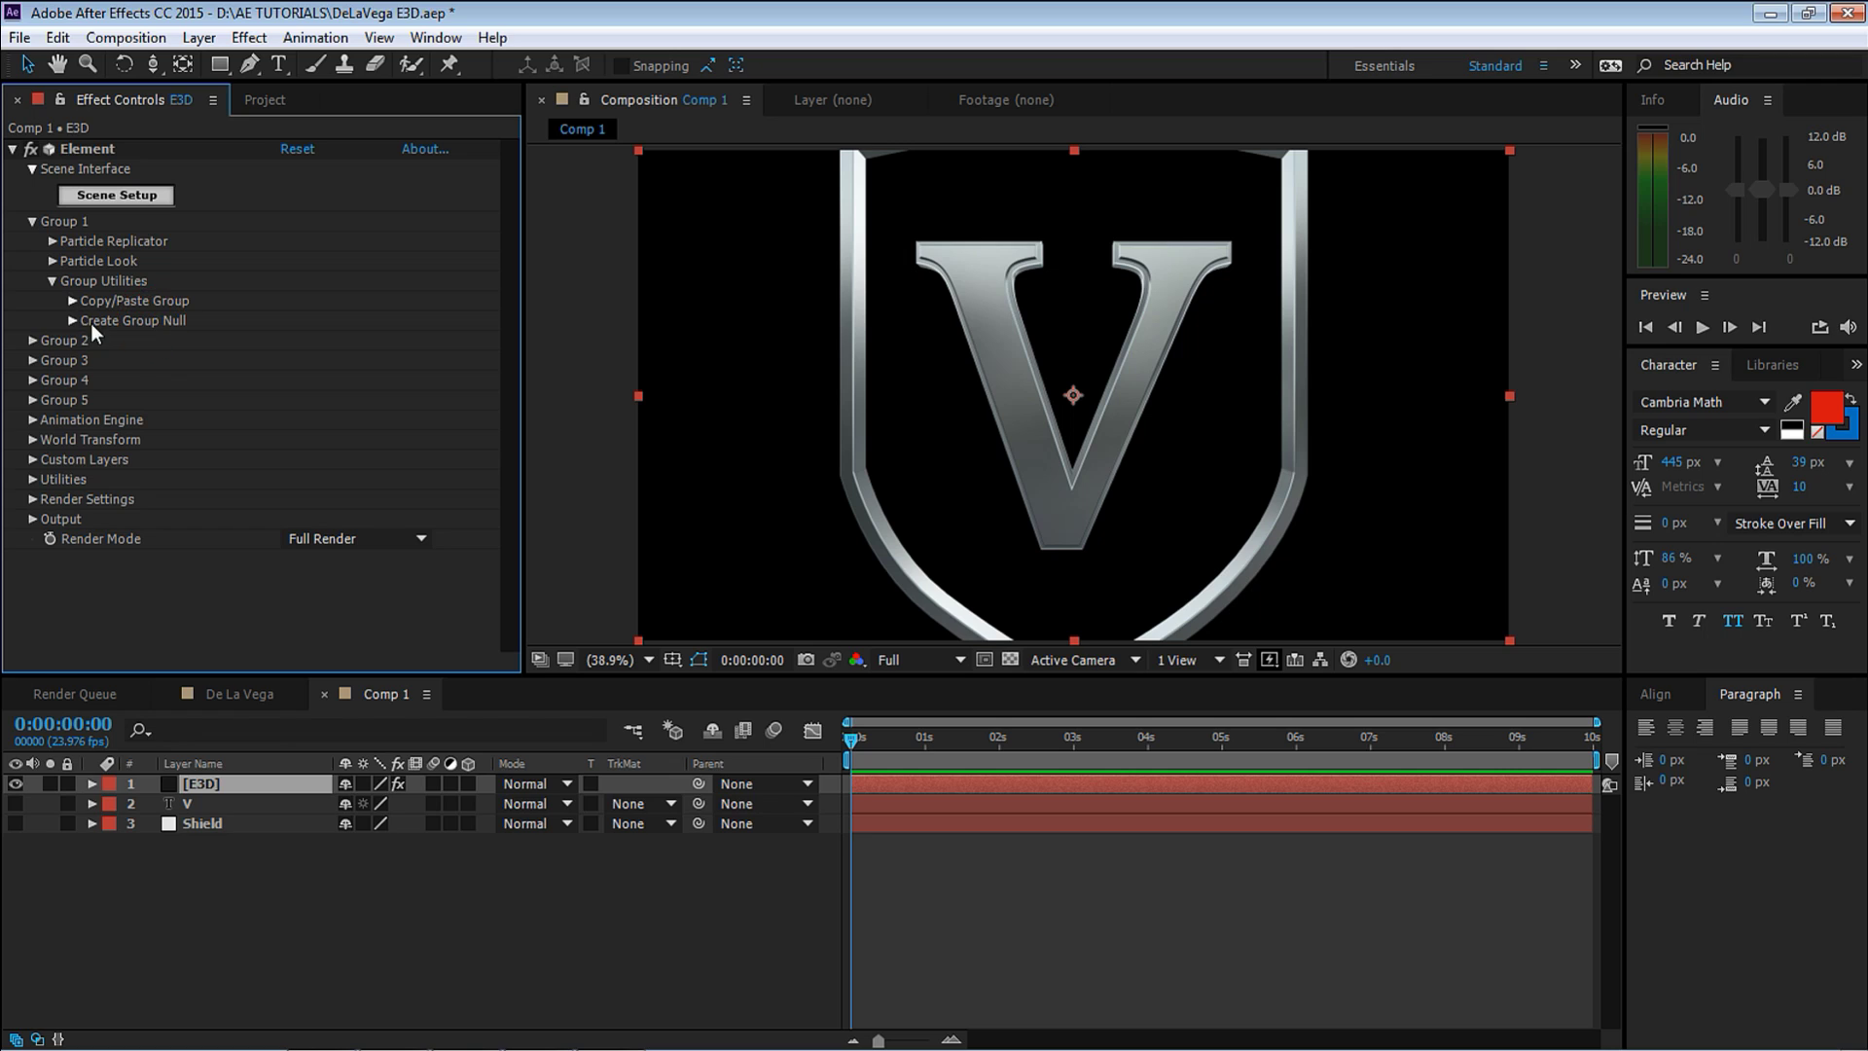
{"action": "left_click", "coordinate": [72, 320]}
{"action": "left_click", "coordinate": [137, 346]}
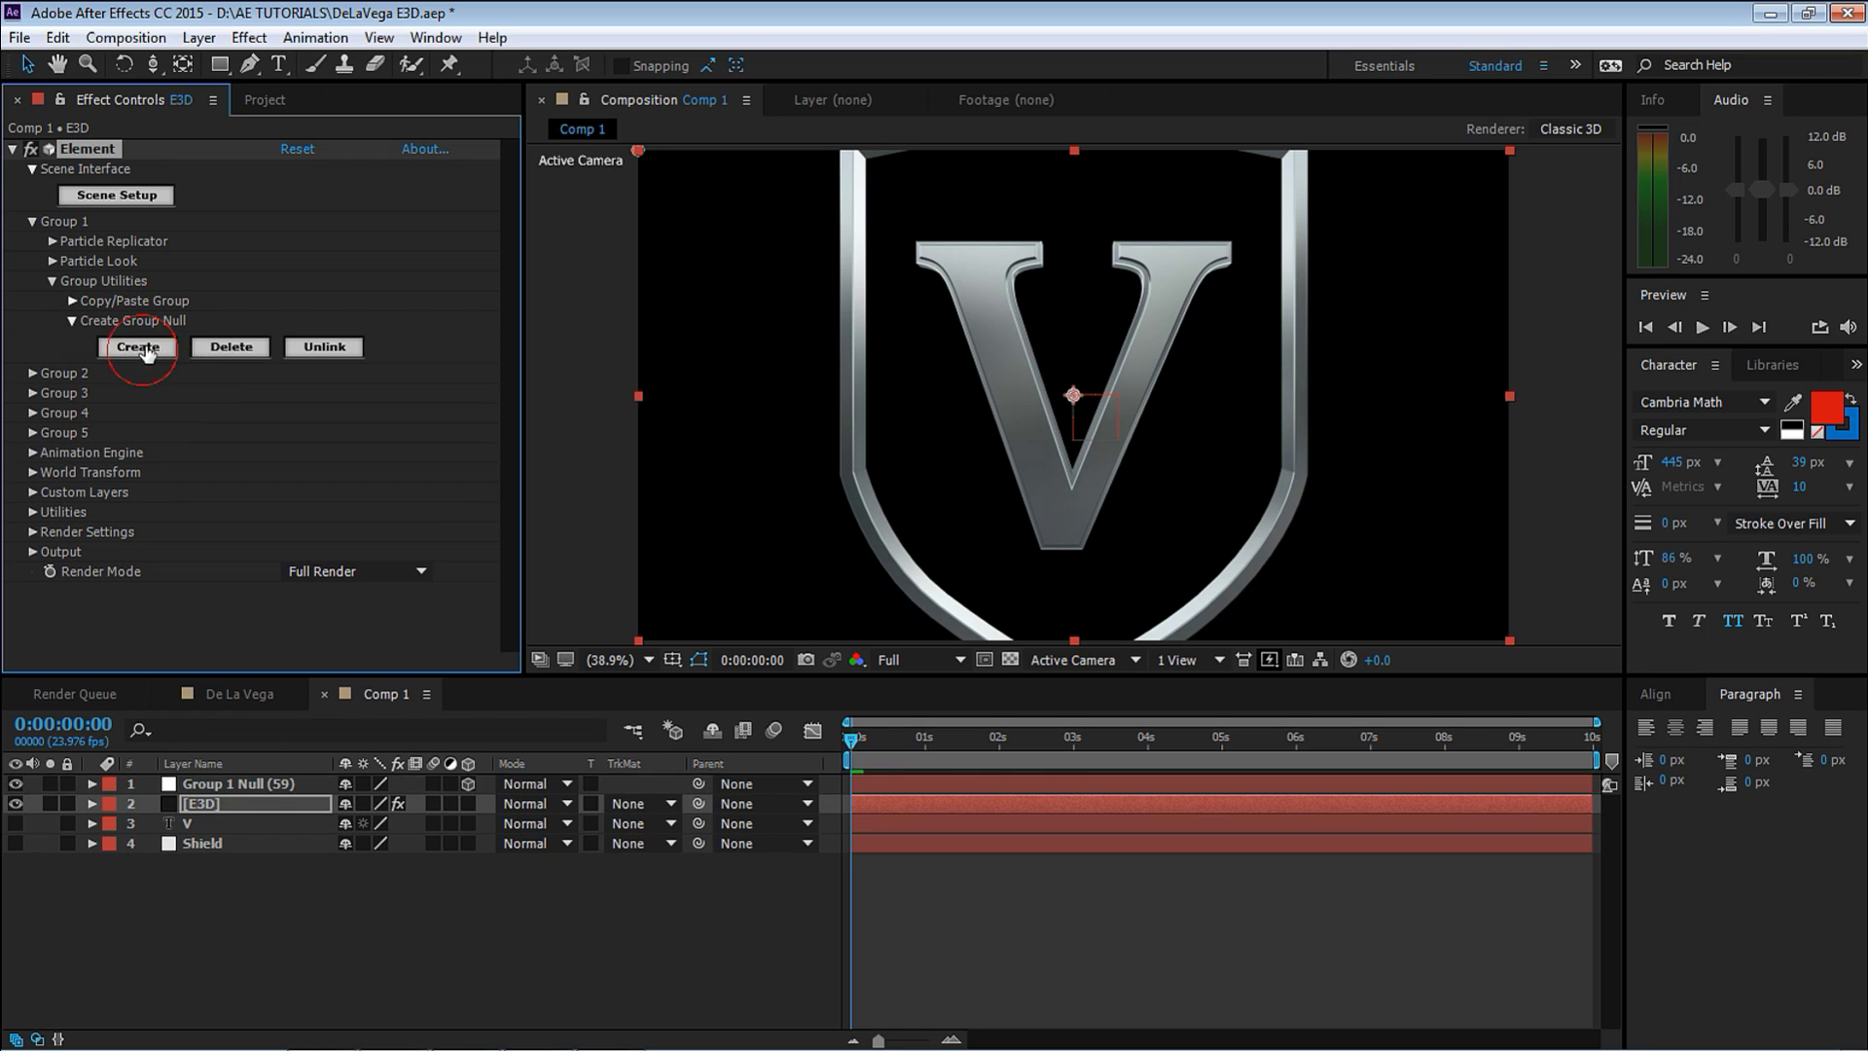
{"action": "left_click", "coordinate": [238, 784]}
{"action": "key", "text": "Return"}
{"action": "type", "text": "Shiu"}
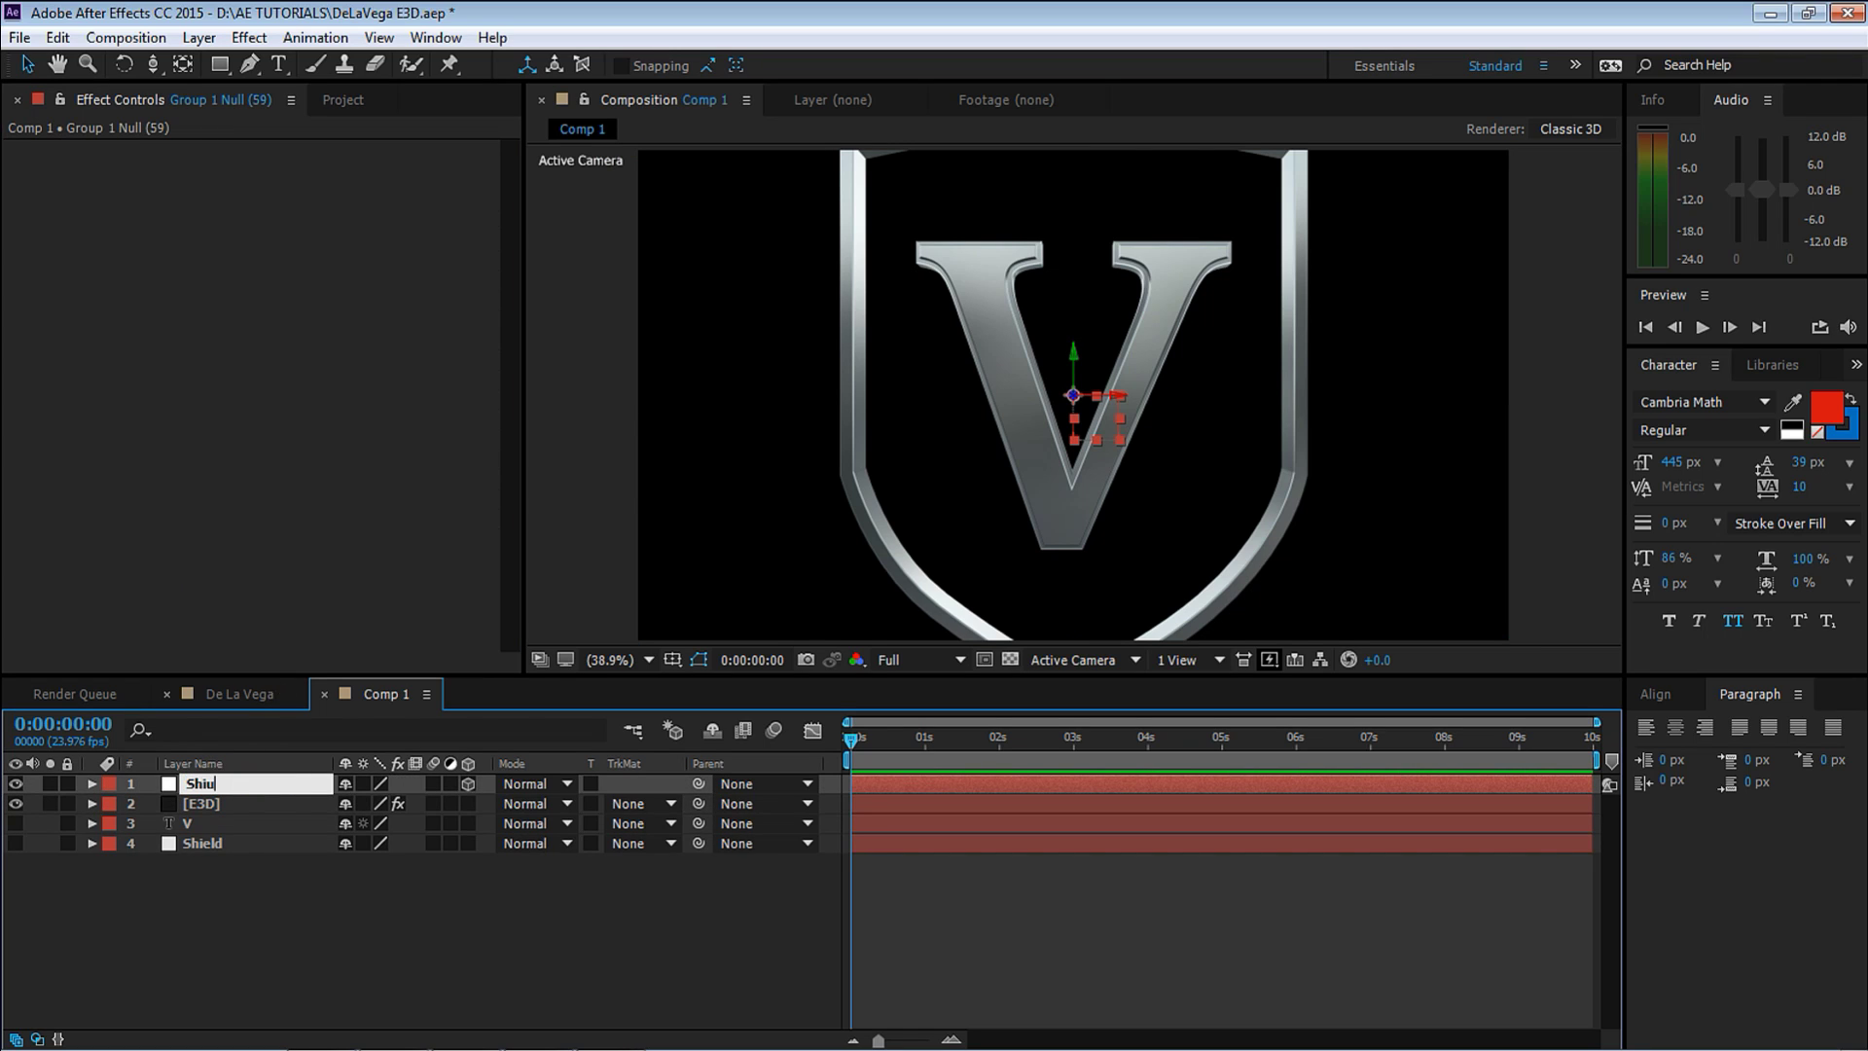
{"action": "key", "text": "BackSpace"}
{"action": "type", "text": "eld Null"}
{"action": "key", "text": "Return"}
Create a group null for Element Group 2 and rename it 'V Null'.
{"action": "left_click", "coordinate": [216, 803]}
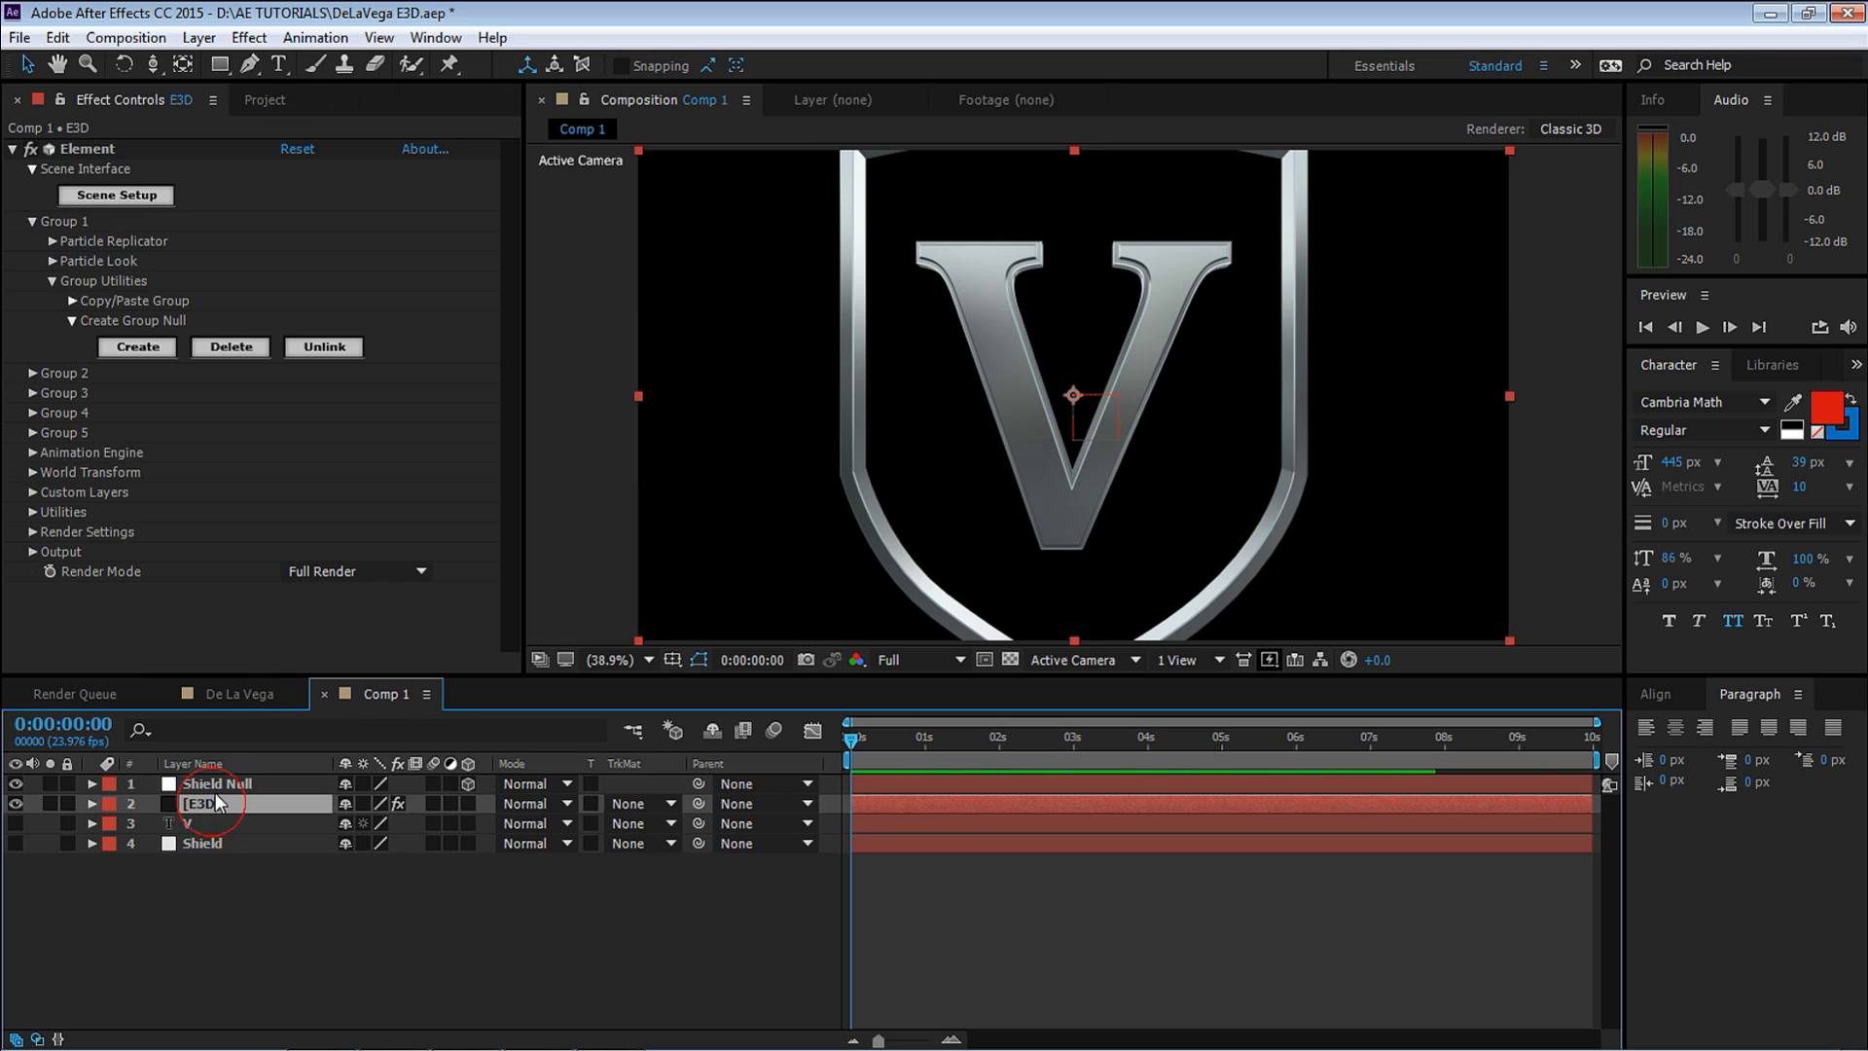
{"action": "left_click", "coordinate": [32, 372]}
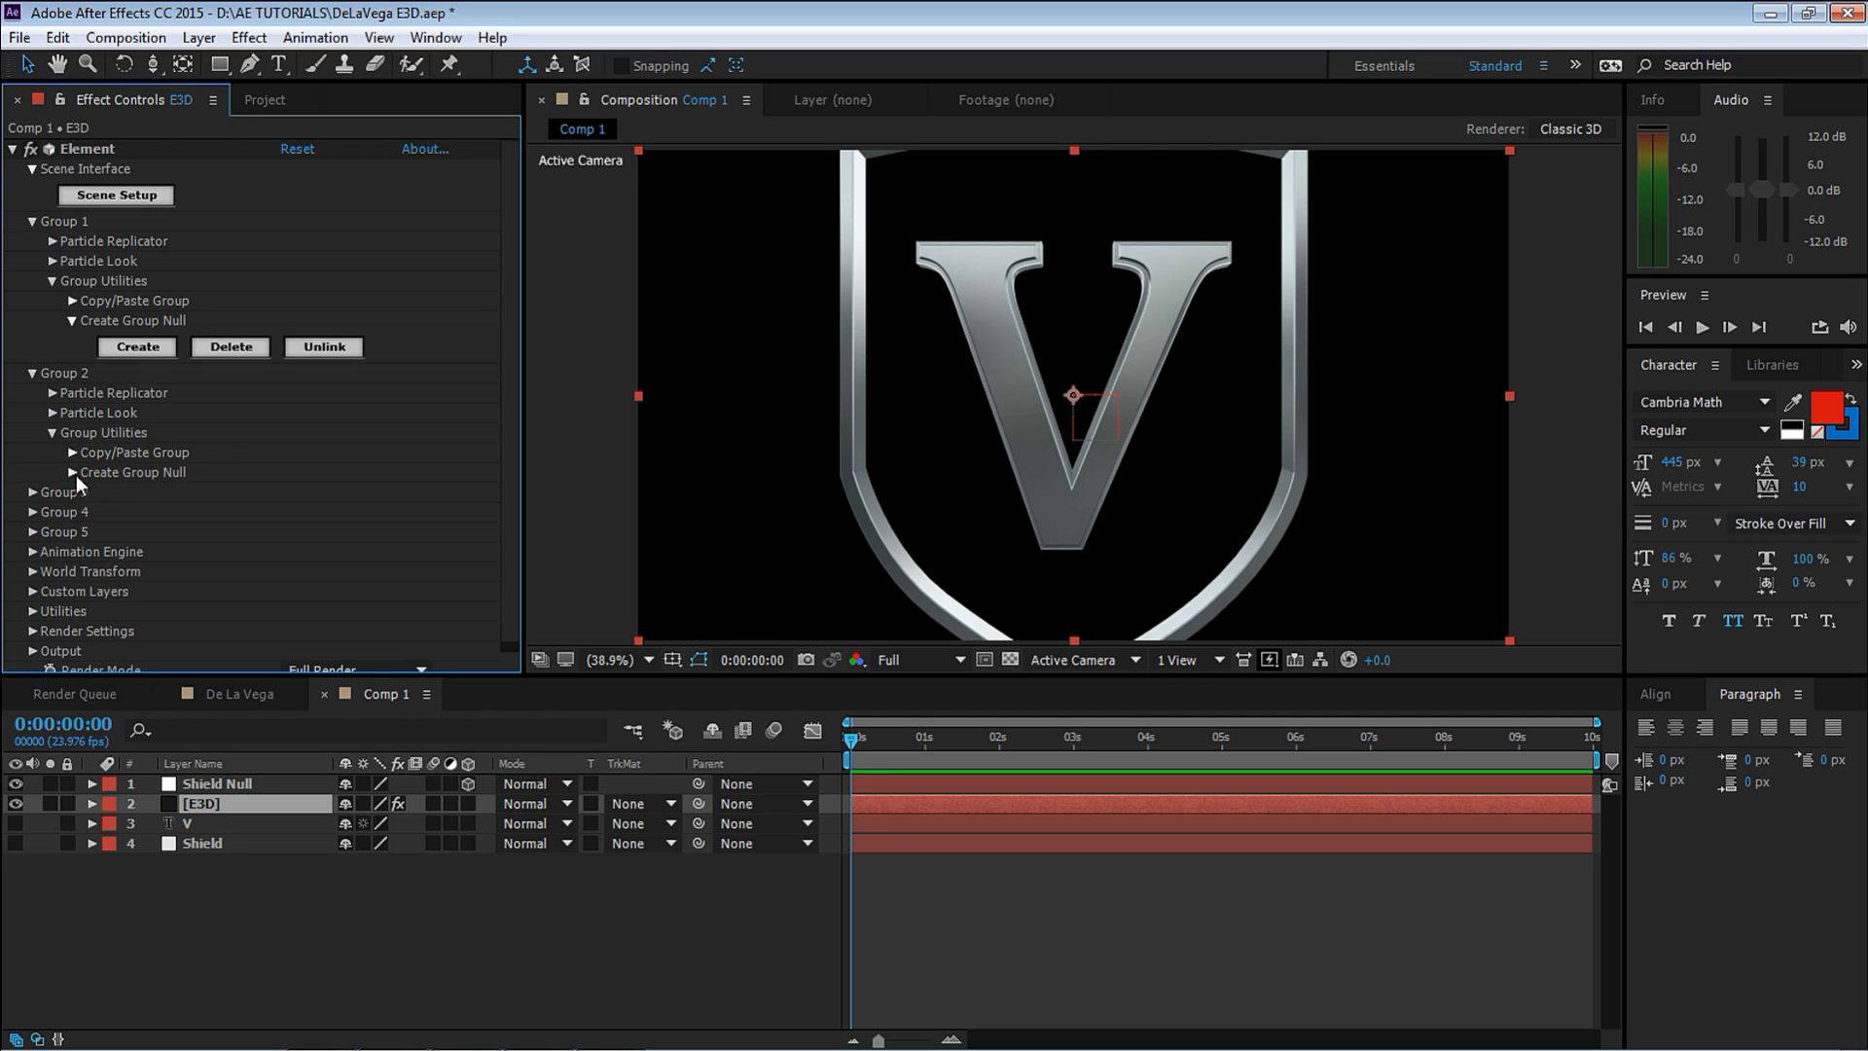
{"action": "left_click", "coordinate": [74, 474]}
{"action": "left_click", "coordinate": [137, 498]}
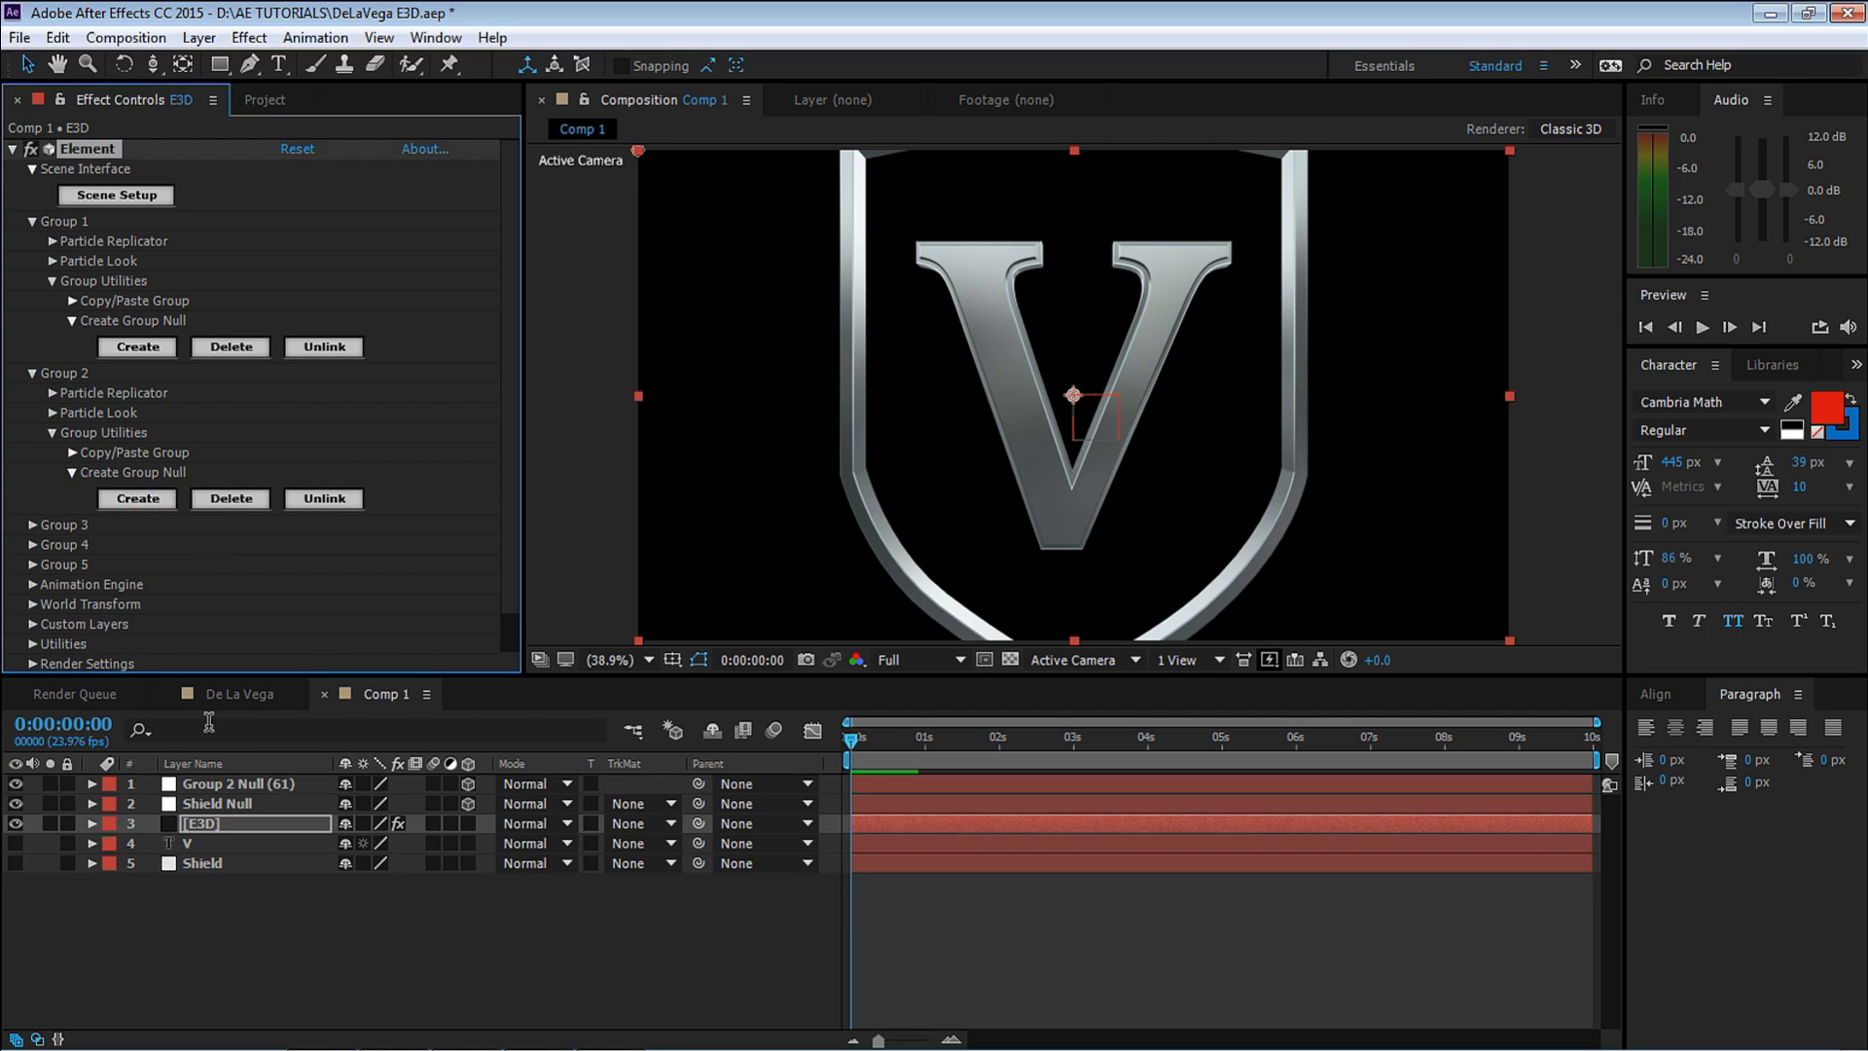
{"action": "left_click", "coordinate": [241, 784]}
{"action": "key", "text": "Return"}
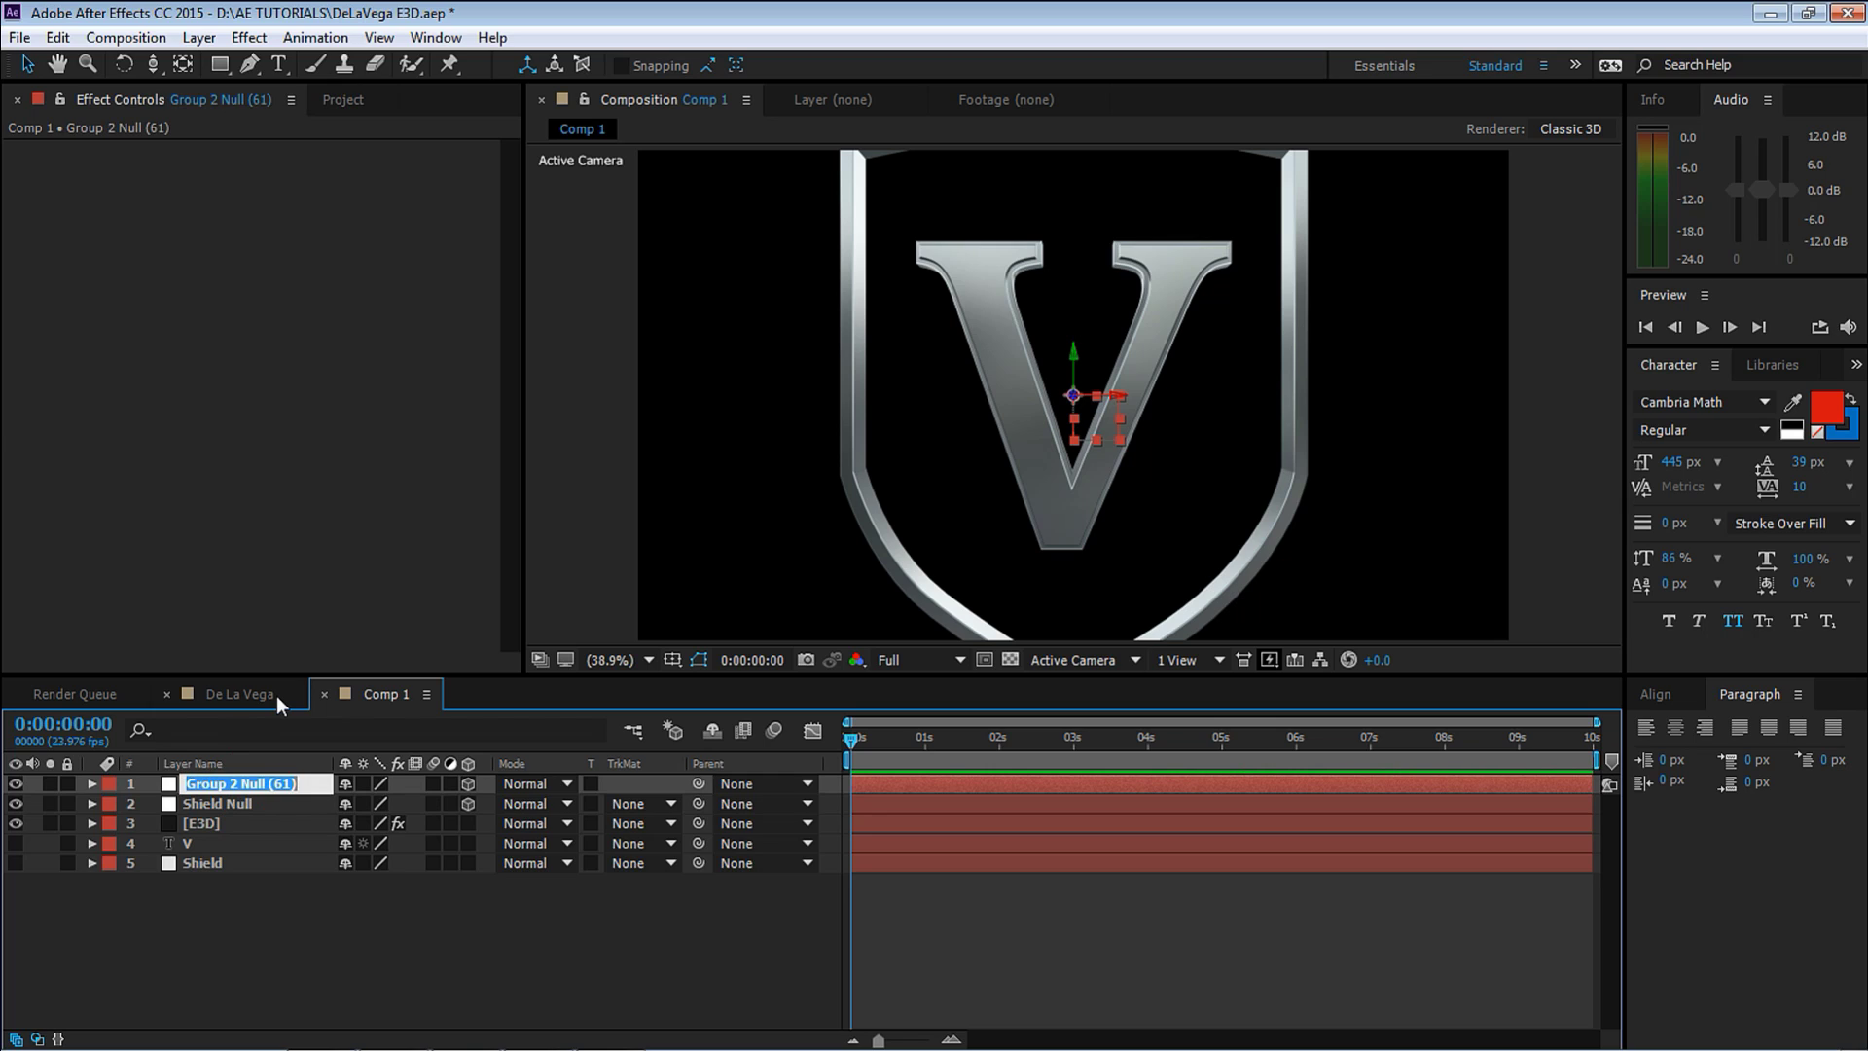
{"action": "type", "text": "V Null"}
{"action": "key", "text": "Return"}
{"action": "left_click", "coordinate": [225, 804]}
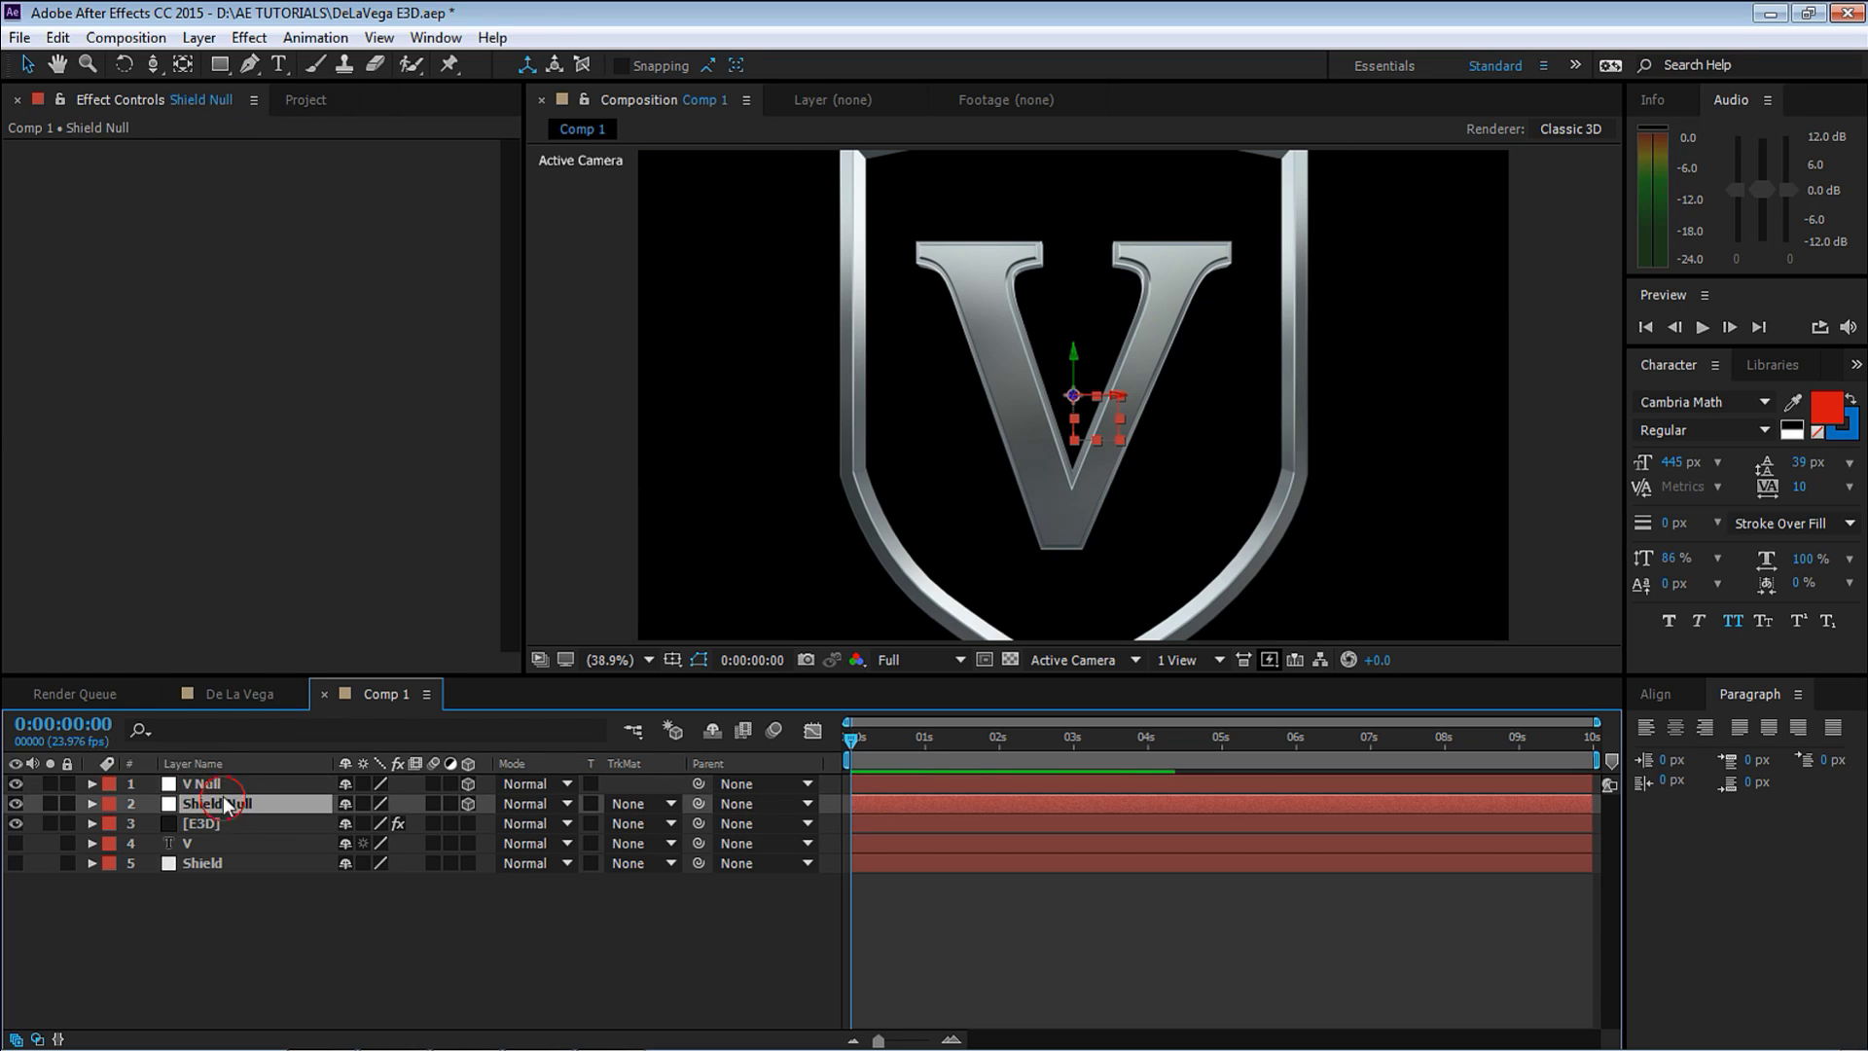
{"action": "left_click", "coordinate": [198, 37]}
Add a new null at the top of the layer stack named 'Master Control'.
{"action": "mouse_move", "coordinate": [195, 64]}
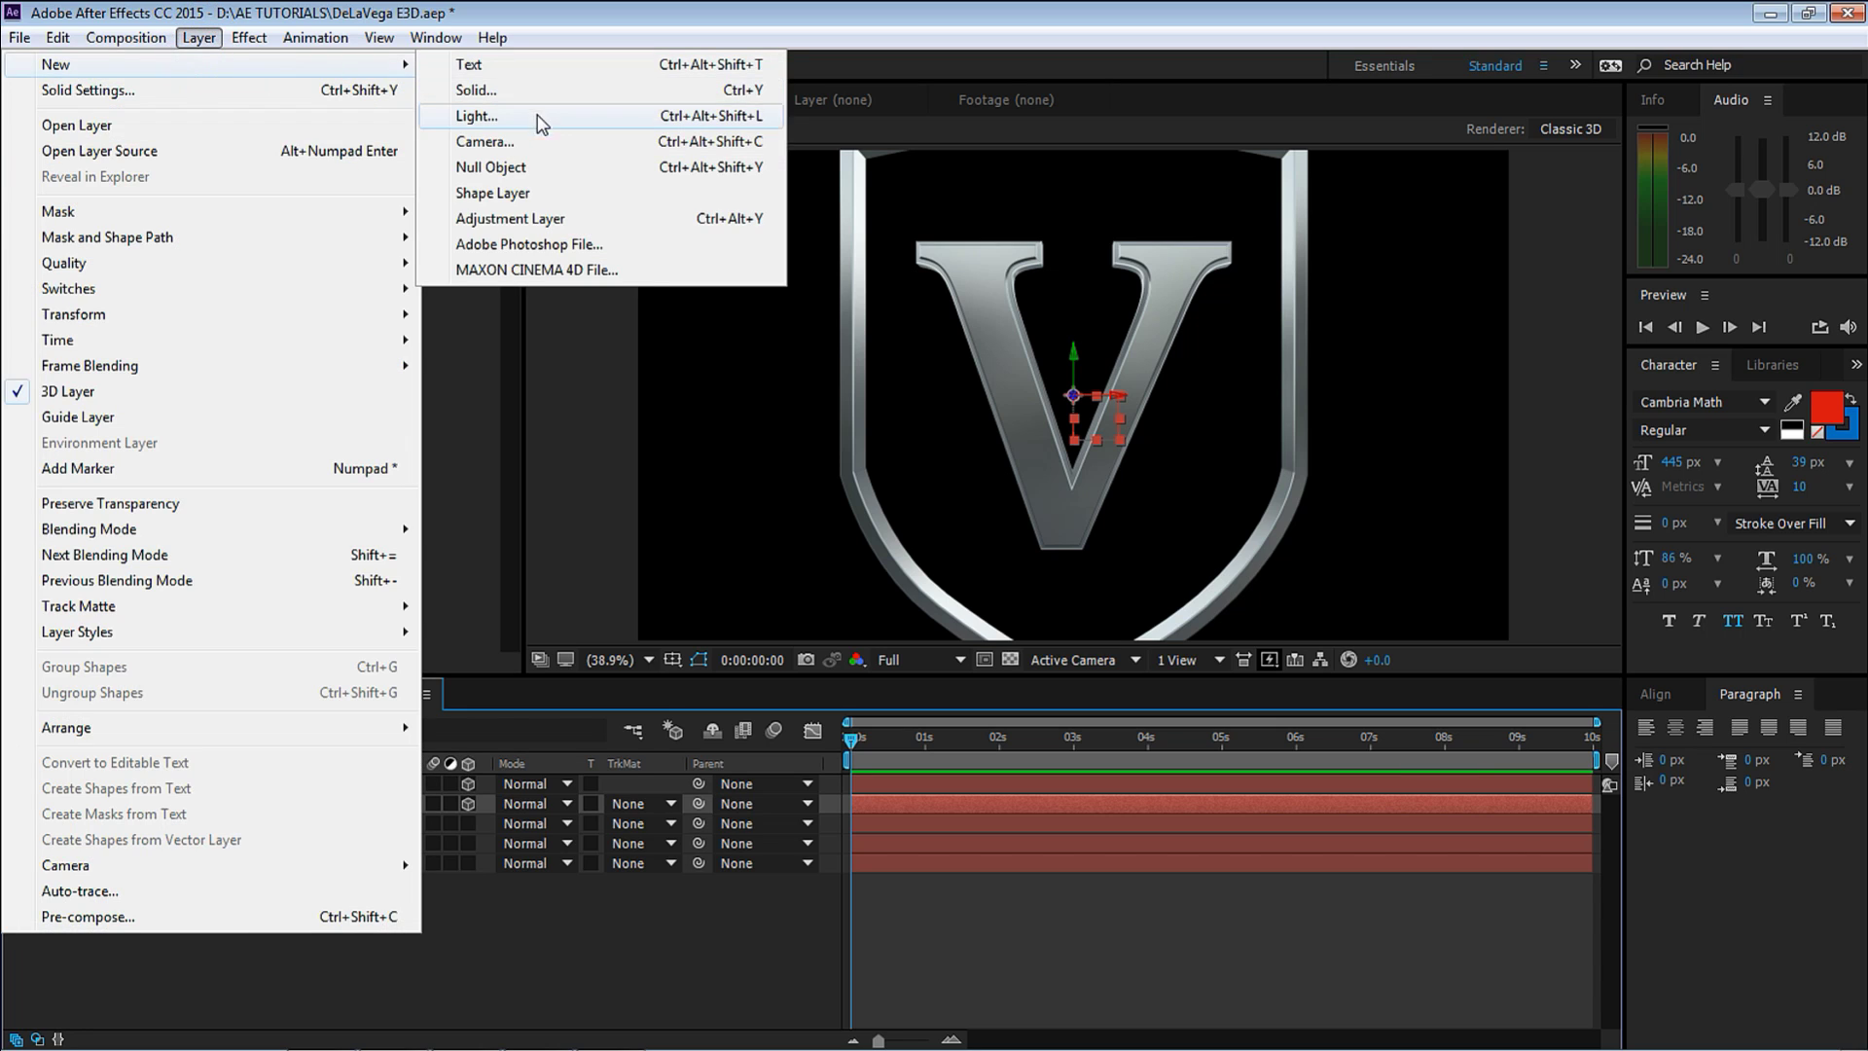
{"action": "left_click", "coordinate": [527, 171]}
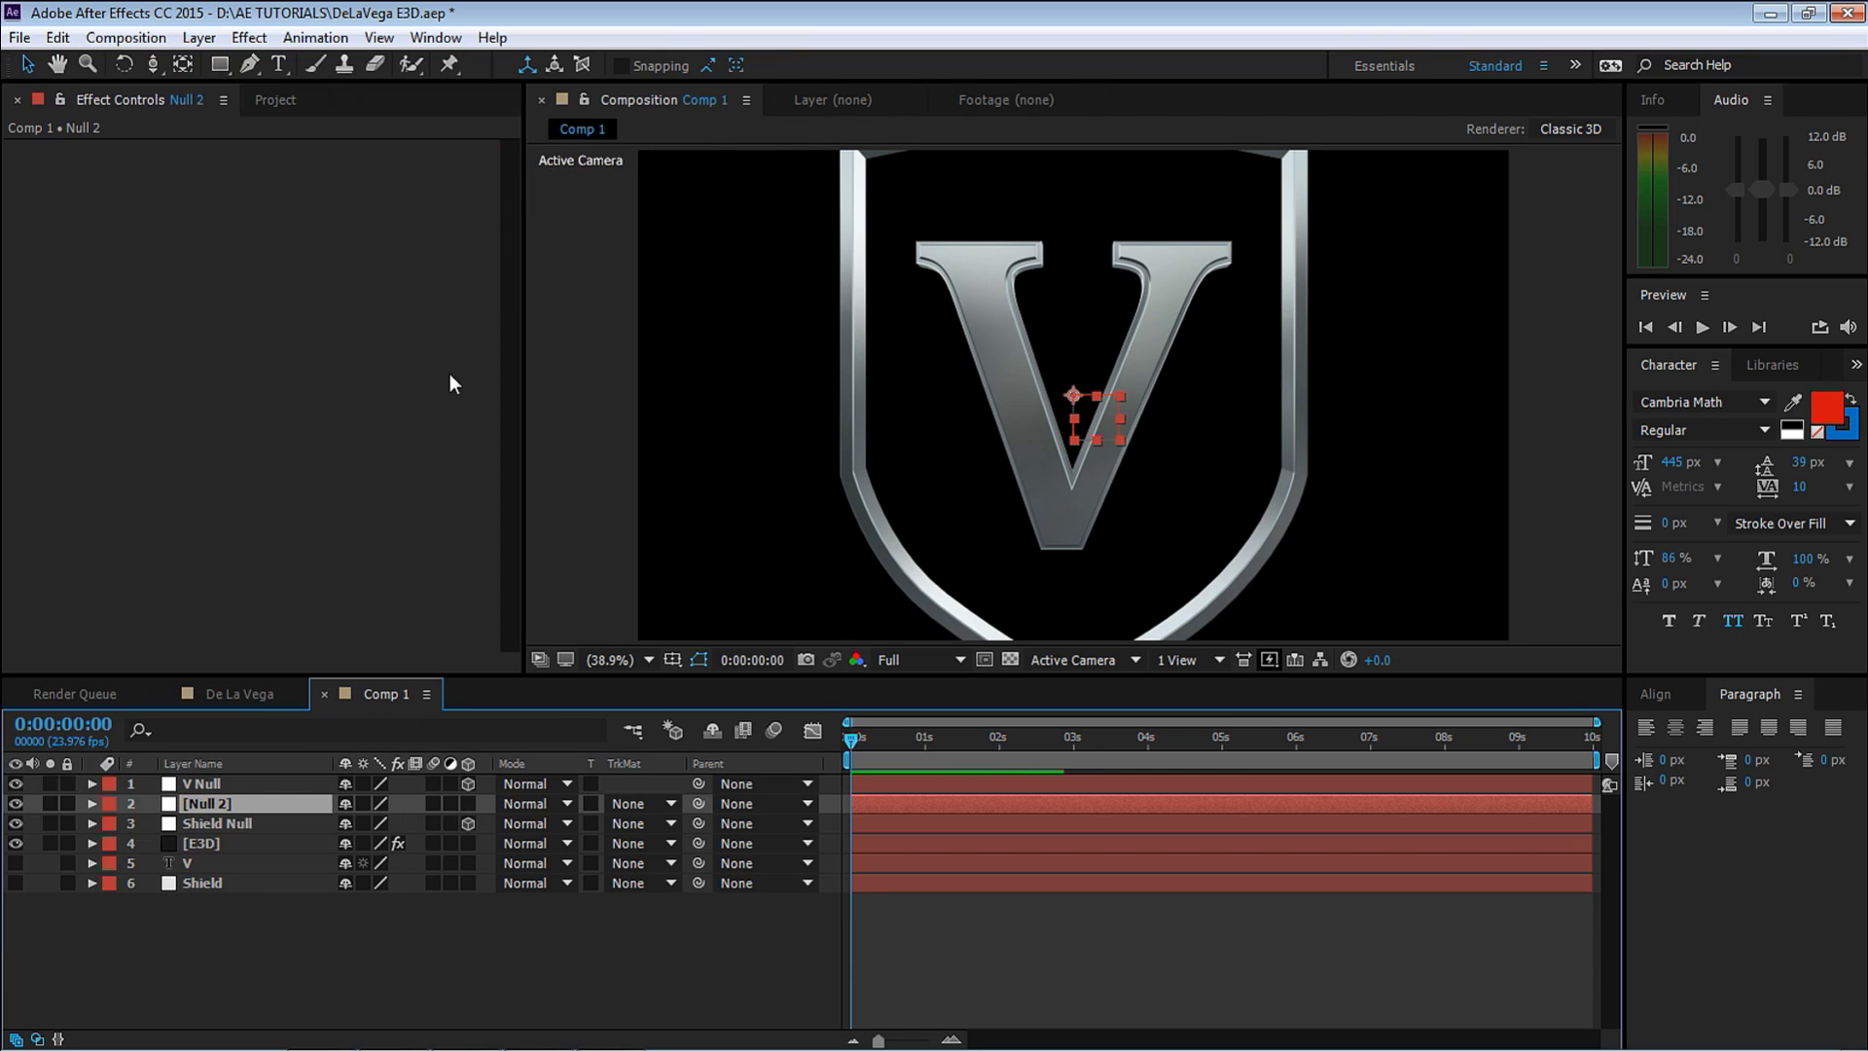
{"action": "key", "text": "ctrl+bracketright"}
{"action": "key", "text": "Return"}
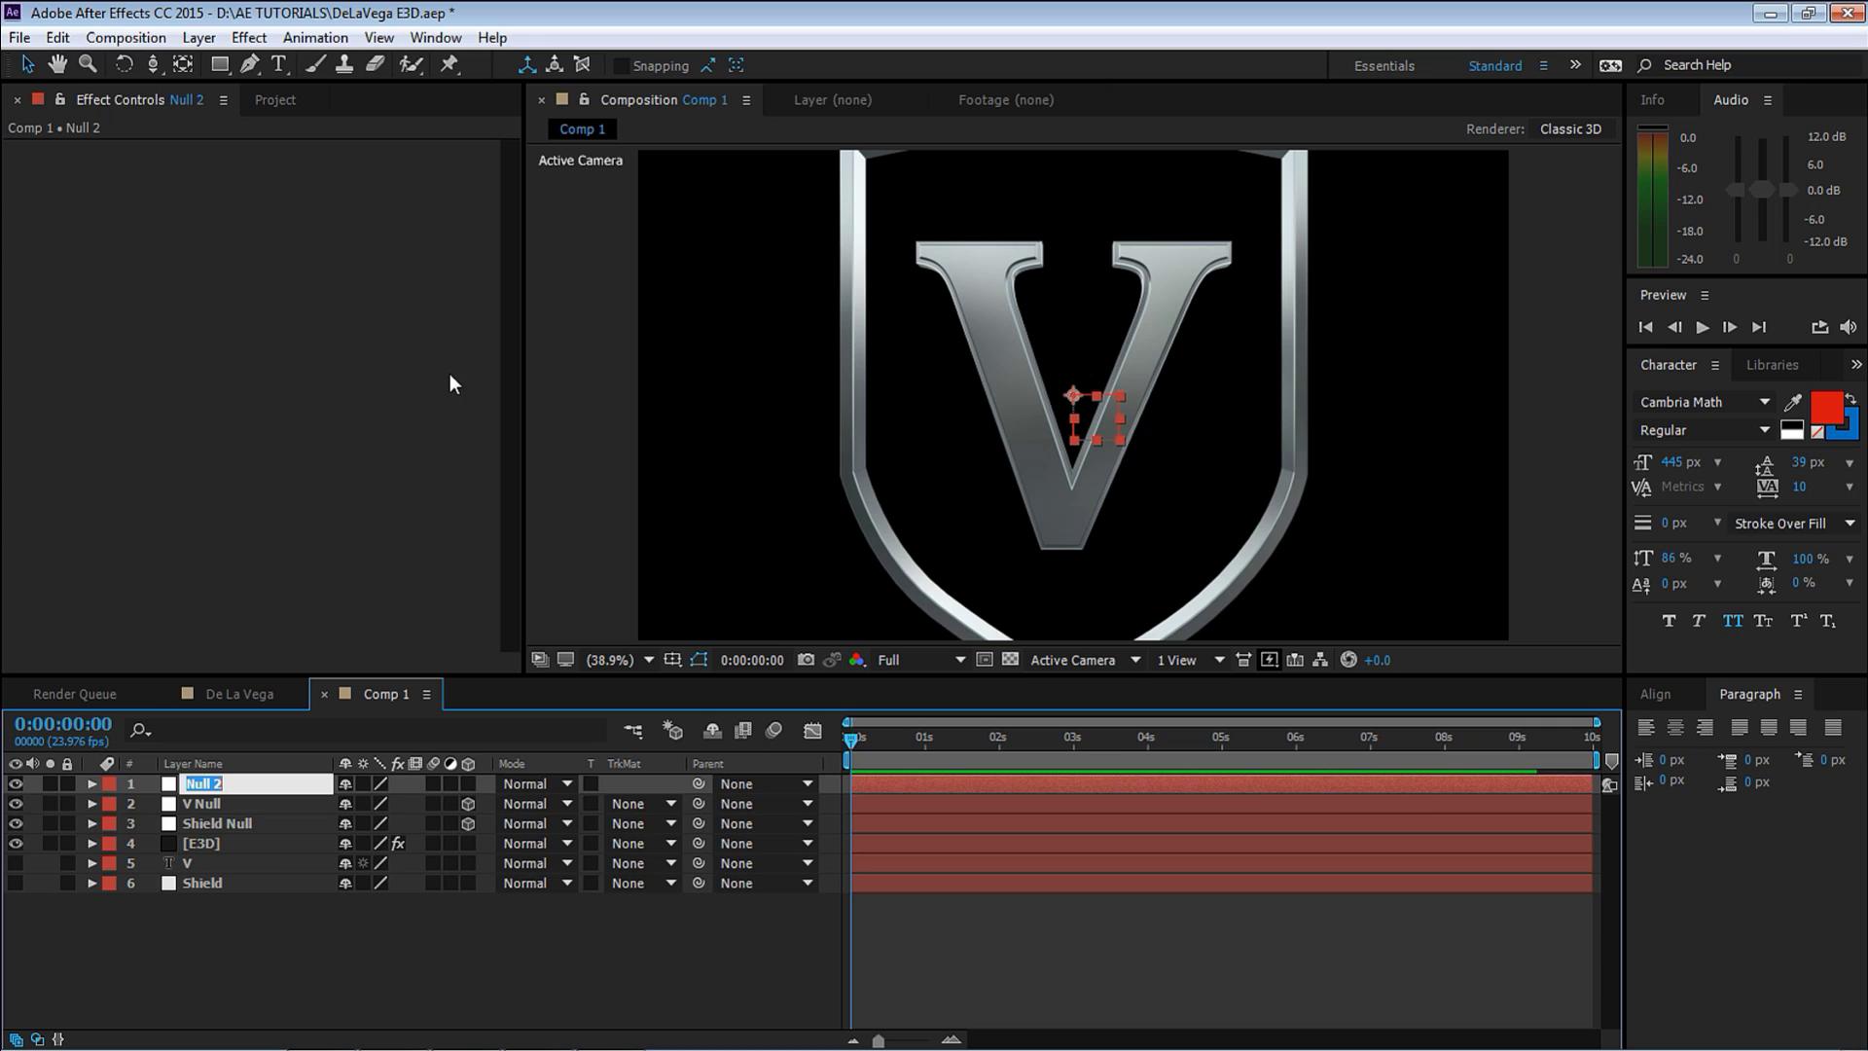
{"action": "type", "text": "Master Cont"}
{"action": "key", "text": "BackSpace"}
{"action": "type", "text": "ntrol"}
{"action": "key", "text": "Return"}
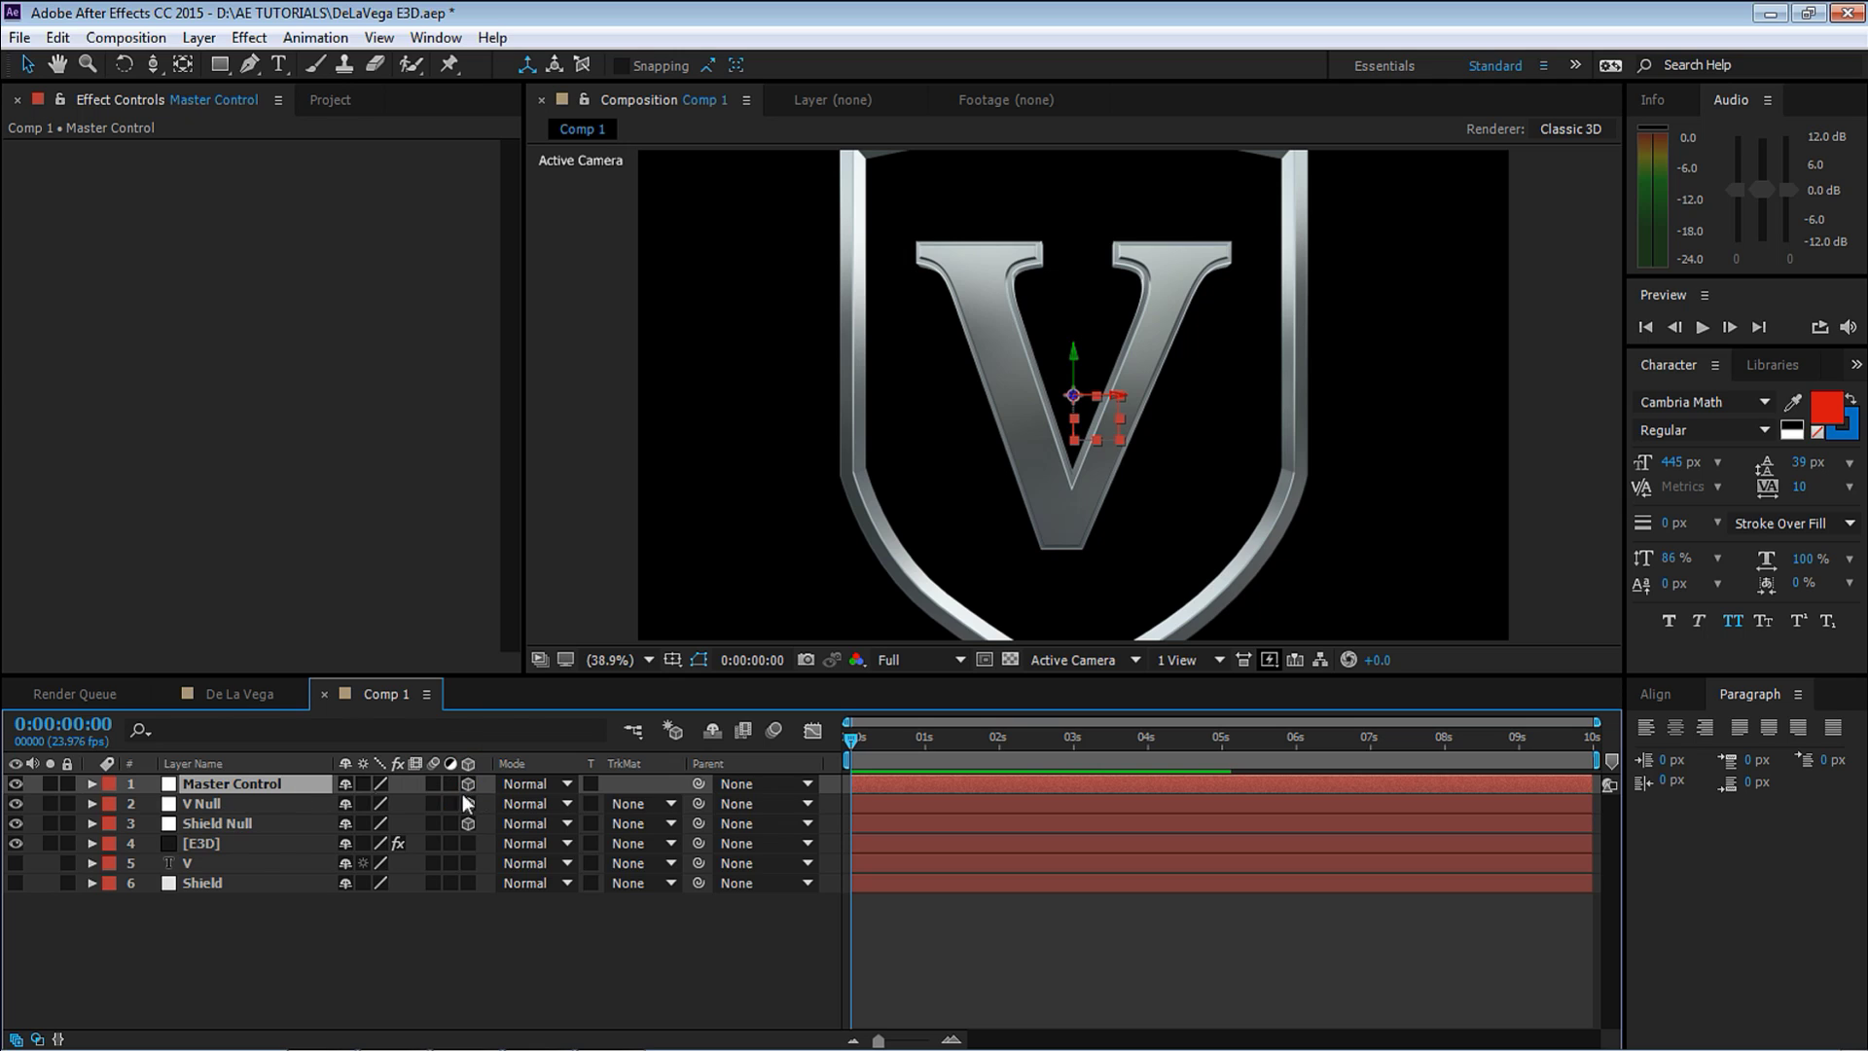
Parent Shield Null and V Null to Master Control.
{"action": "left_click", "coordinate": [247, 822]}
{"action": "left_click", "coordinate": [219, 803], "text": "ctrl"}
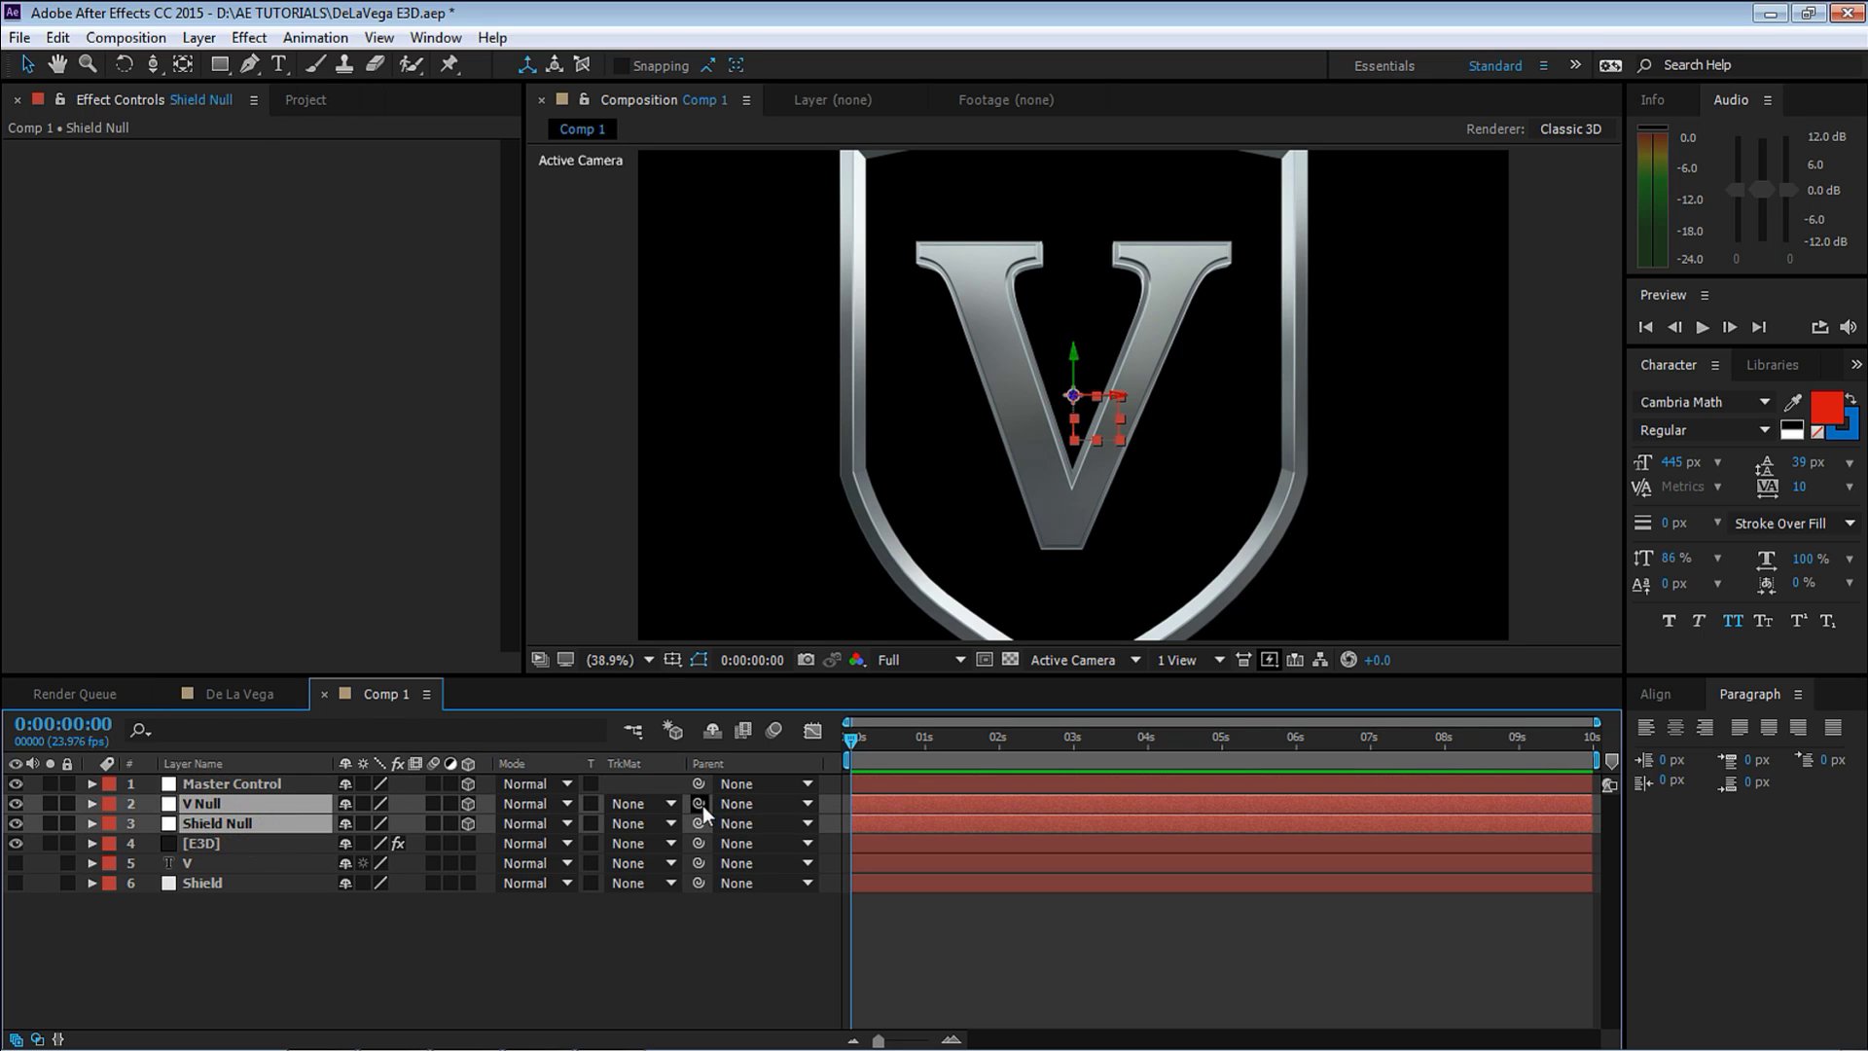
{"action": "left_click_drag", "start_coordinate": [703, 803], "coordinate": [259, 784]}
{"action": "left_click", "coordinate": [259, 784]}
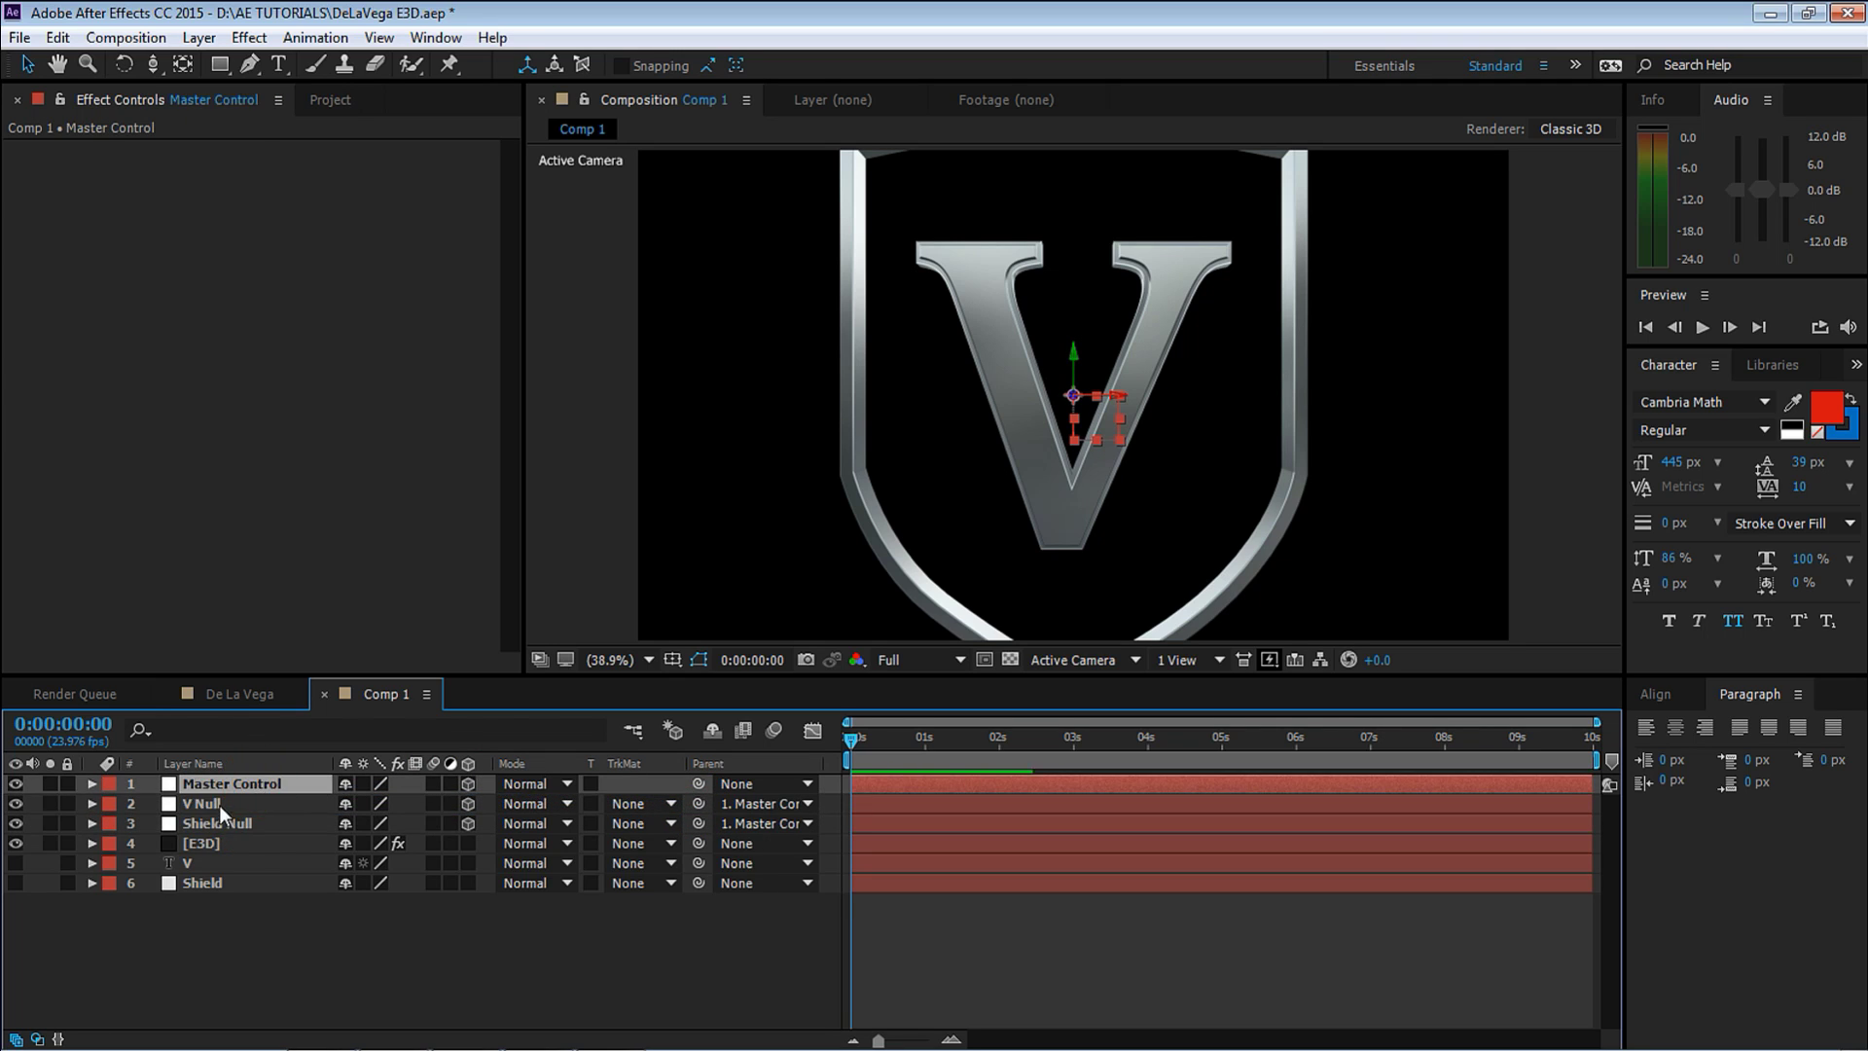
{"action": "left_click", "coordinate": [218, 804]}
Add Camera 1 with default settings and dolly it out to frame the whole logo.
{"action": "left_click", "coordinate": [199, 38]}
{"action": "mouse_move", "coordinate": [204, 57]}
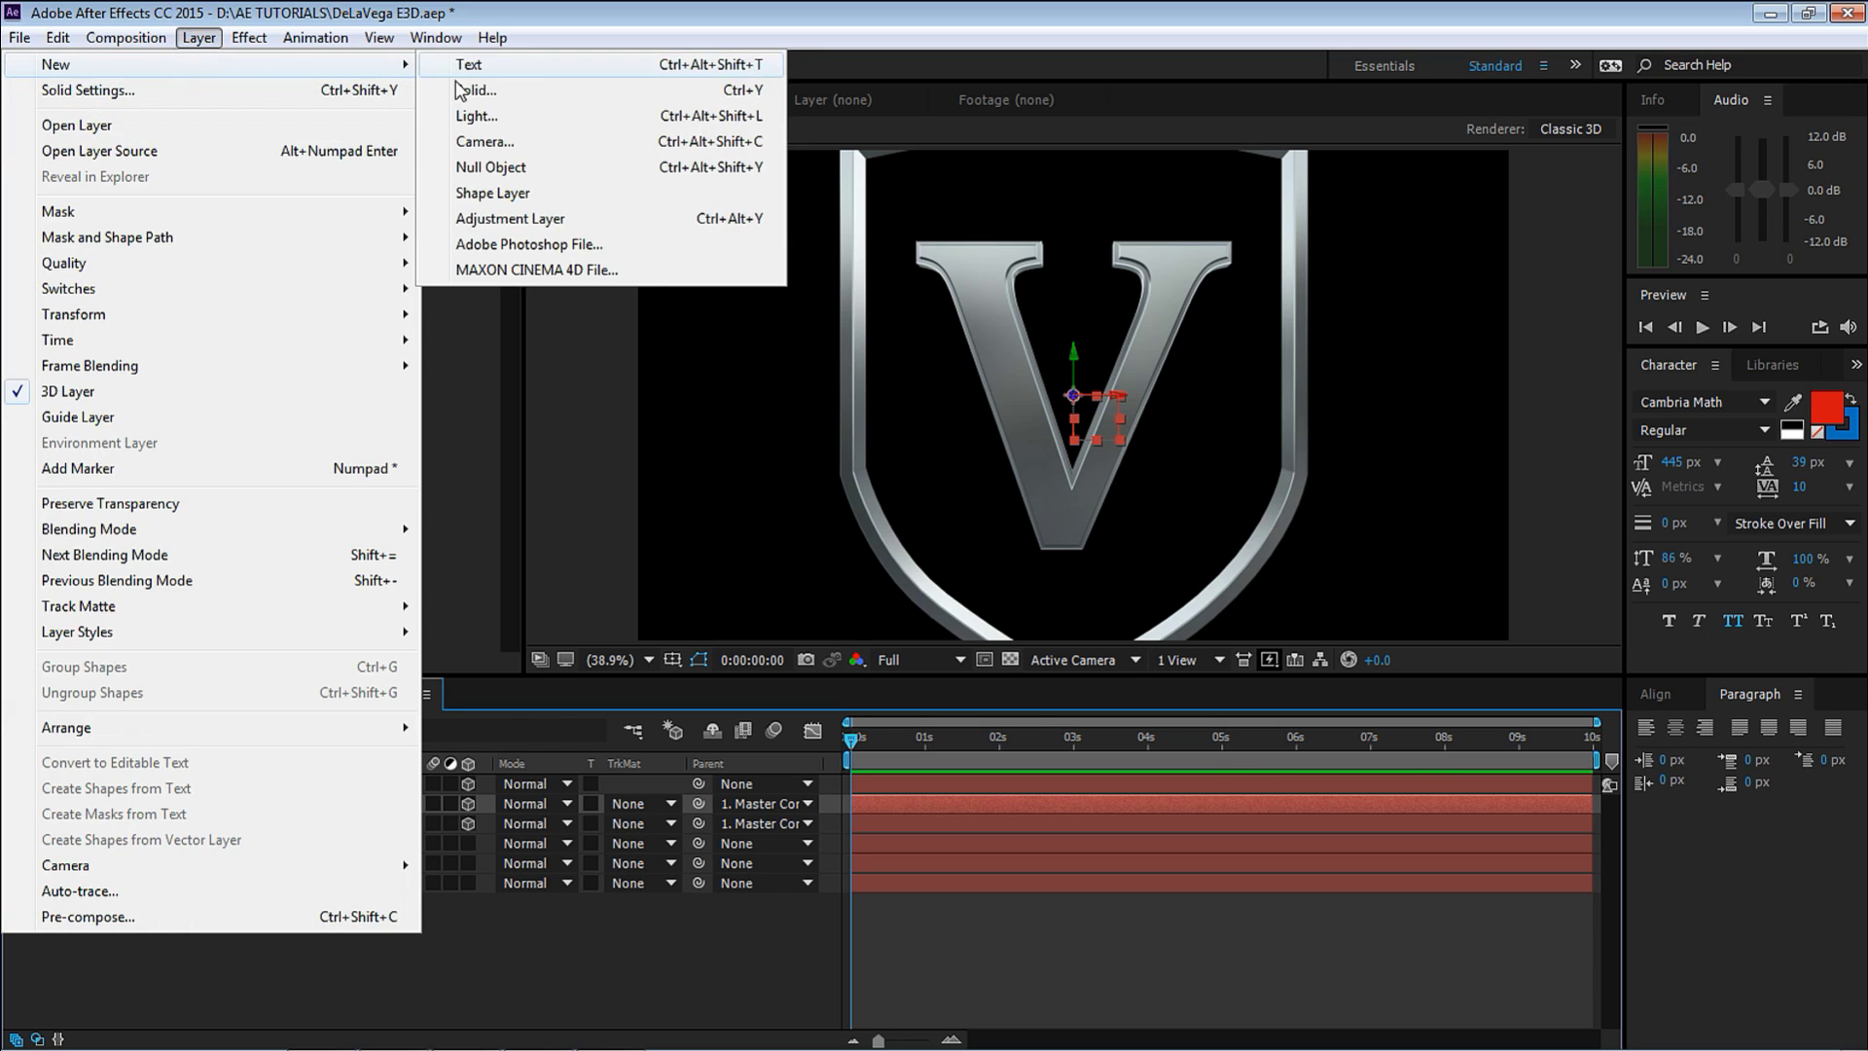
{"action": "left_click", "coordinate": [725, 125]}
{"action": "left_click", "coordinate": [845, 704]}
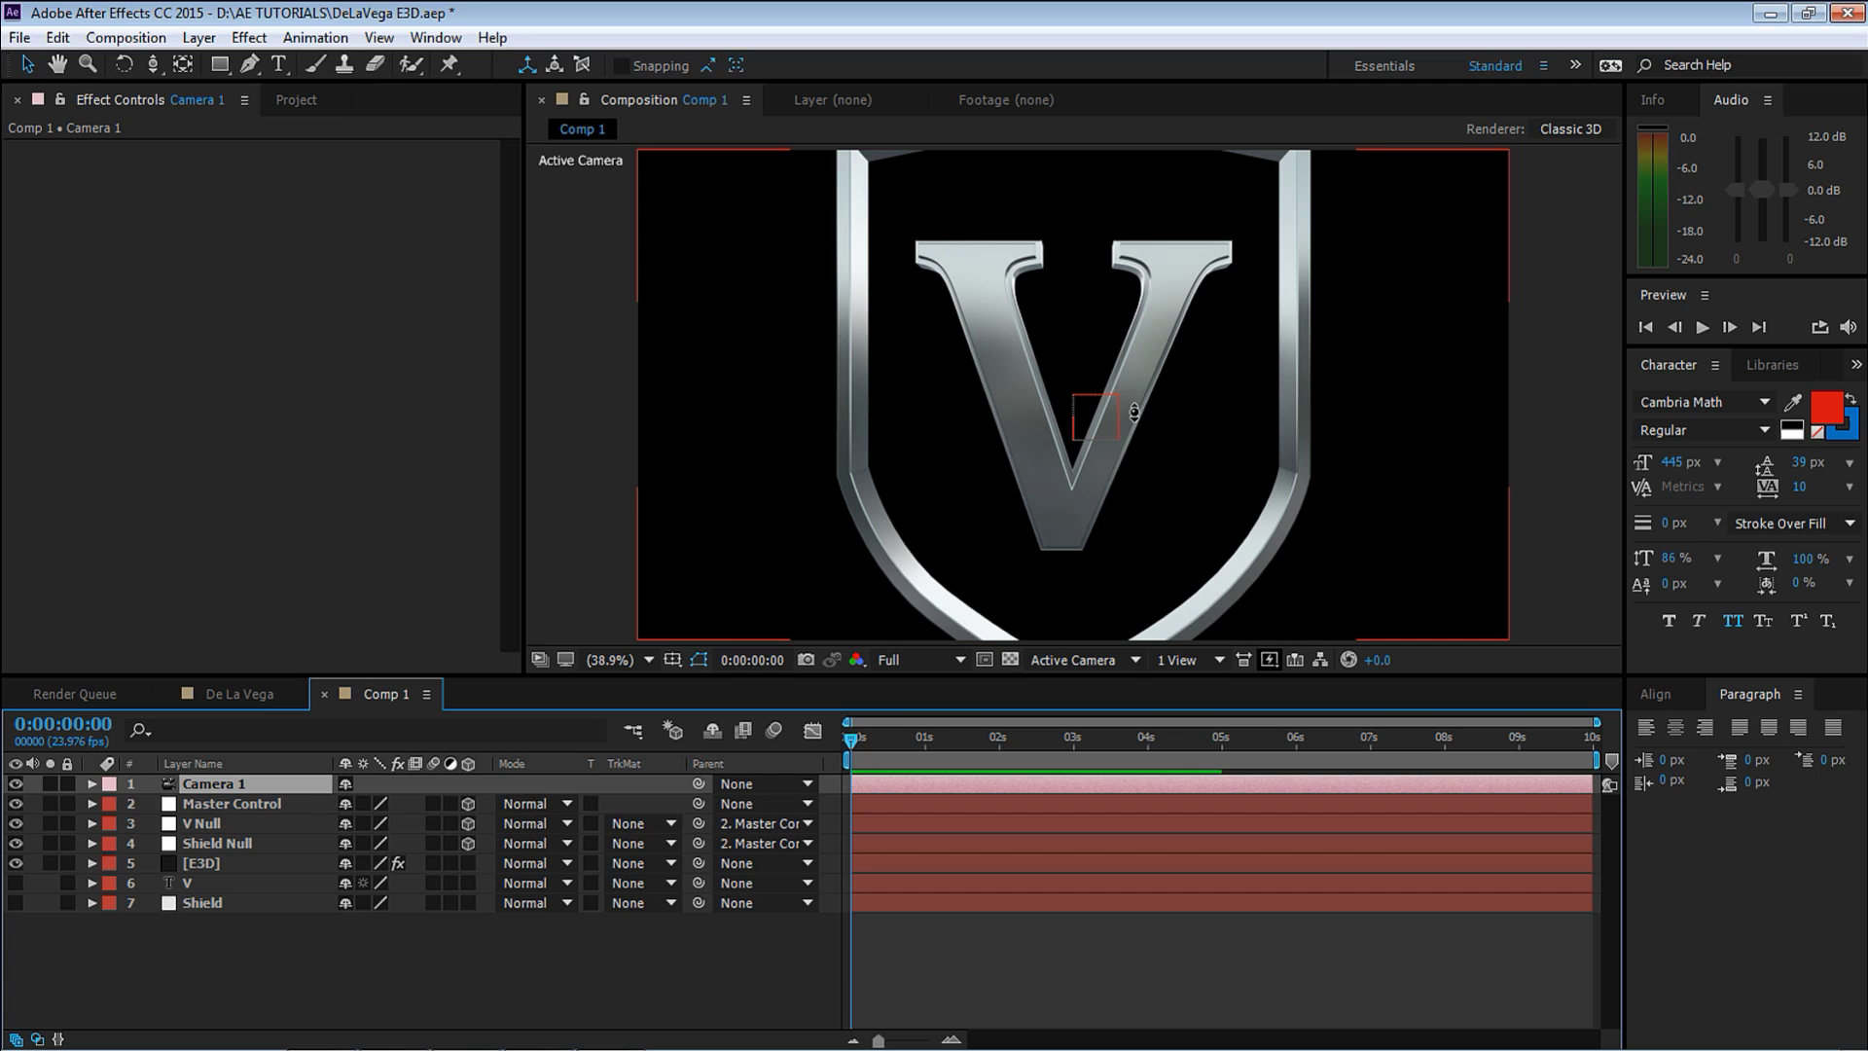
{"action": "key", "text": "c"}
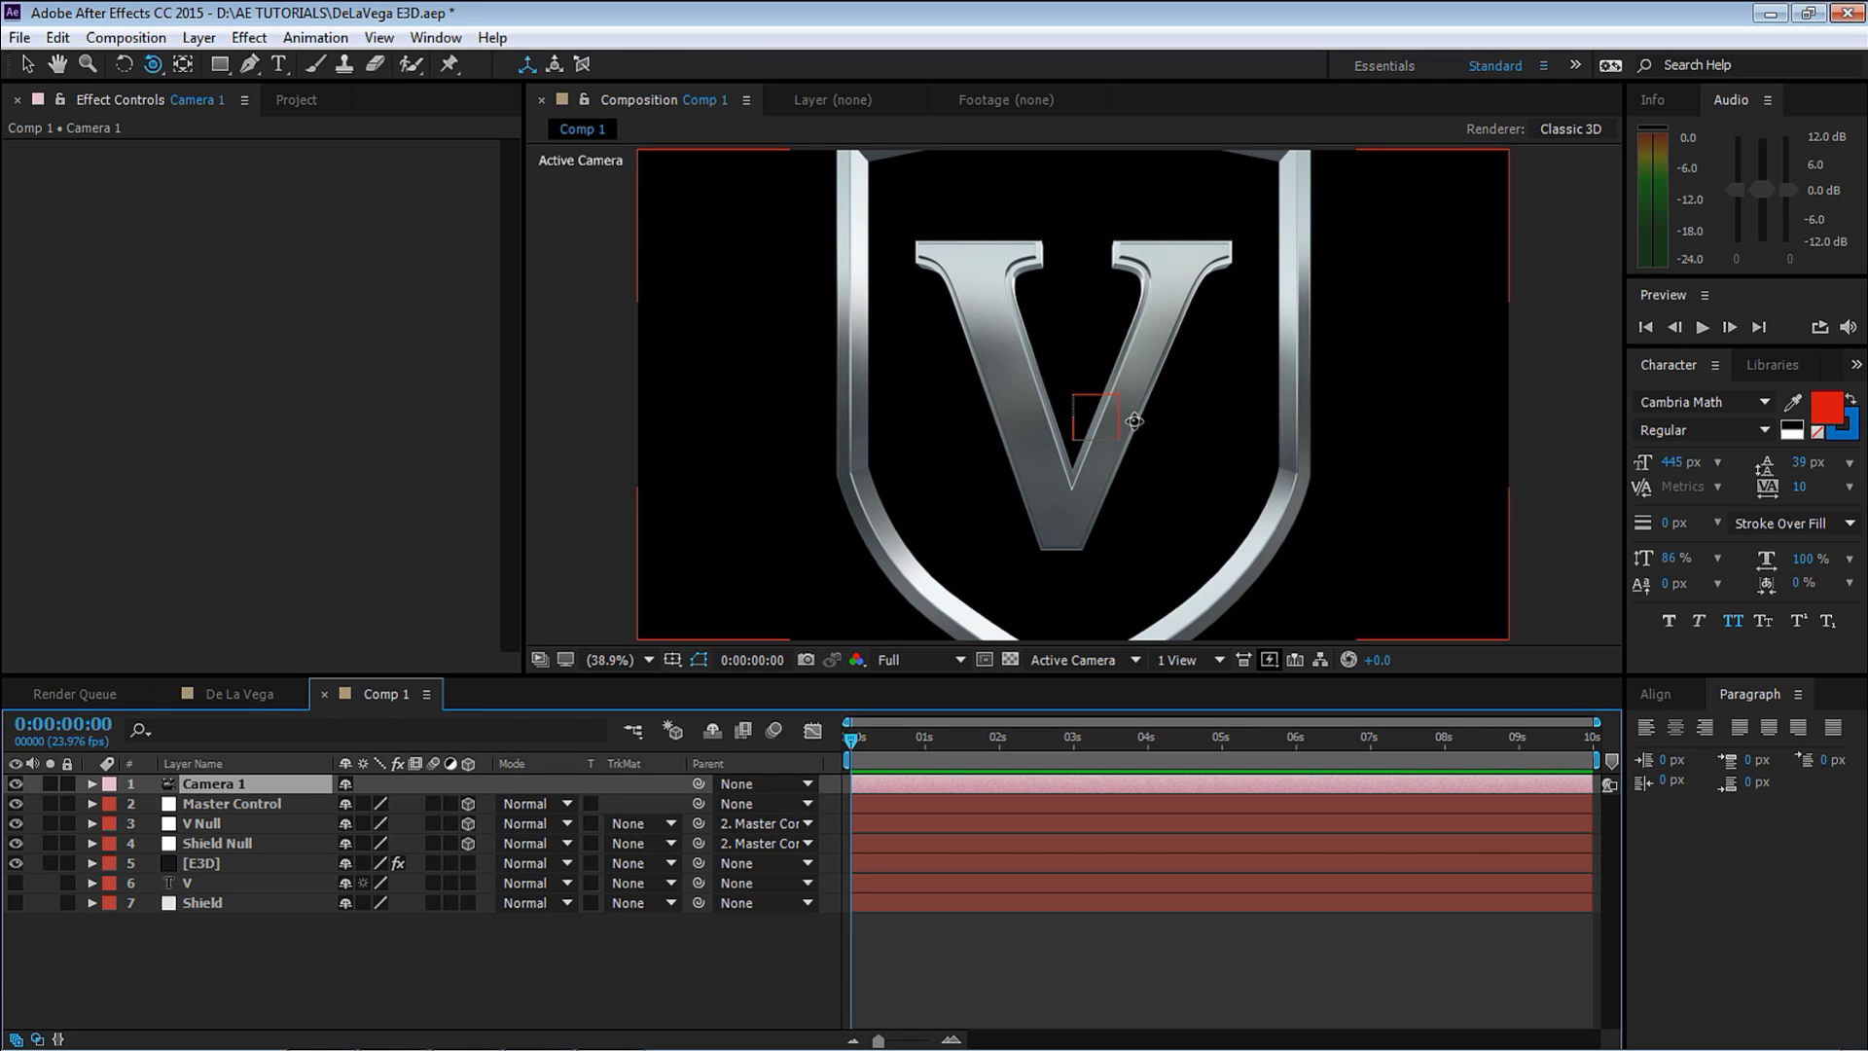
{"action": "scroll", "coordinate": [1136, 426], "scroll_direction": "down", "scroll_amount": 5}
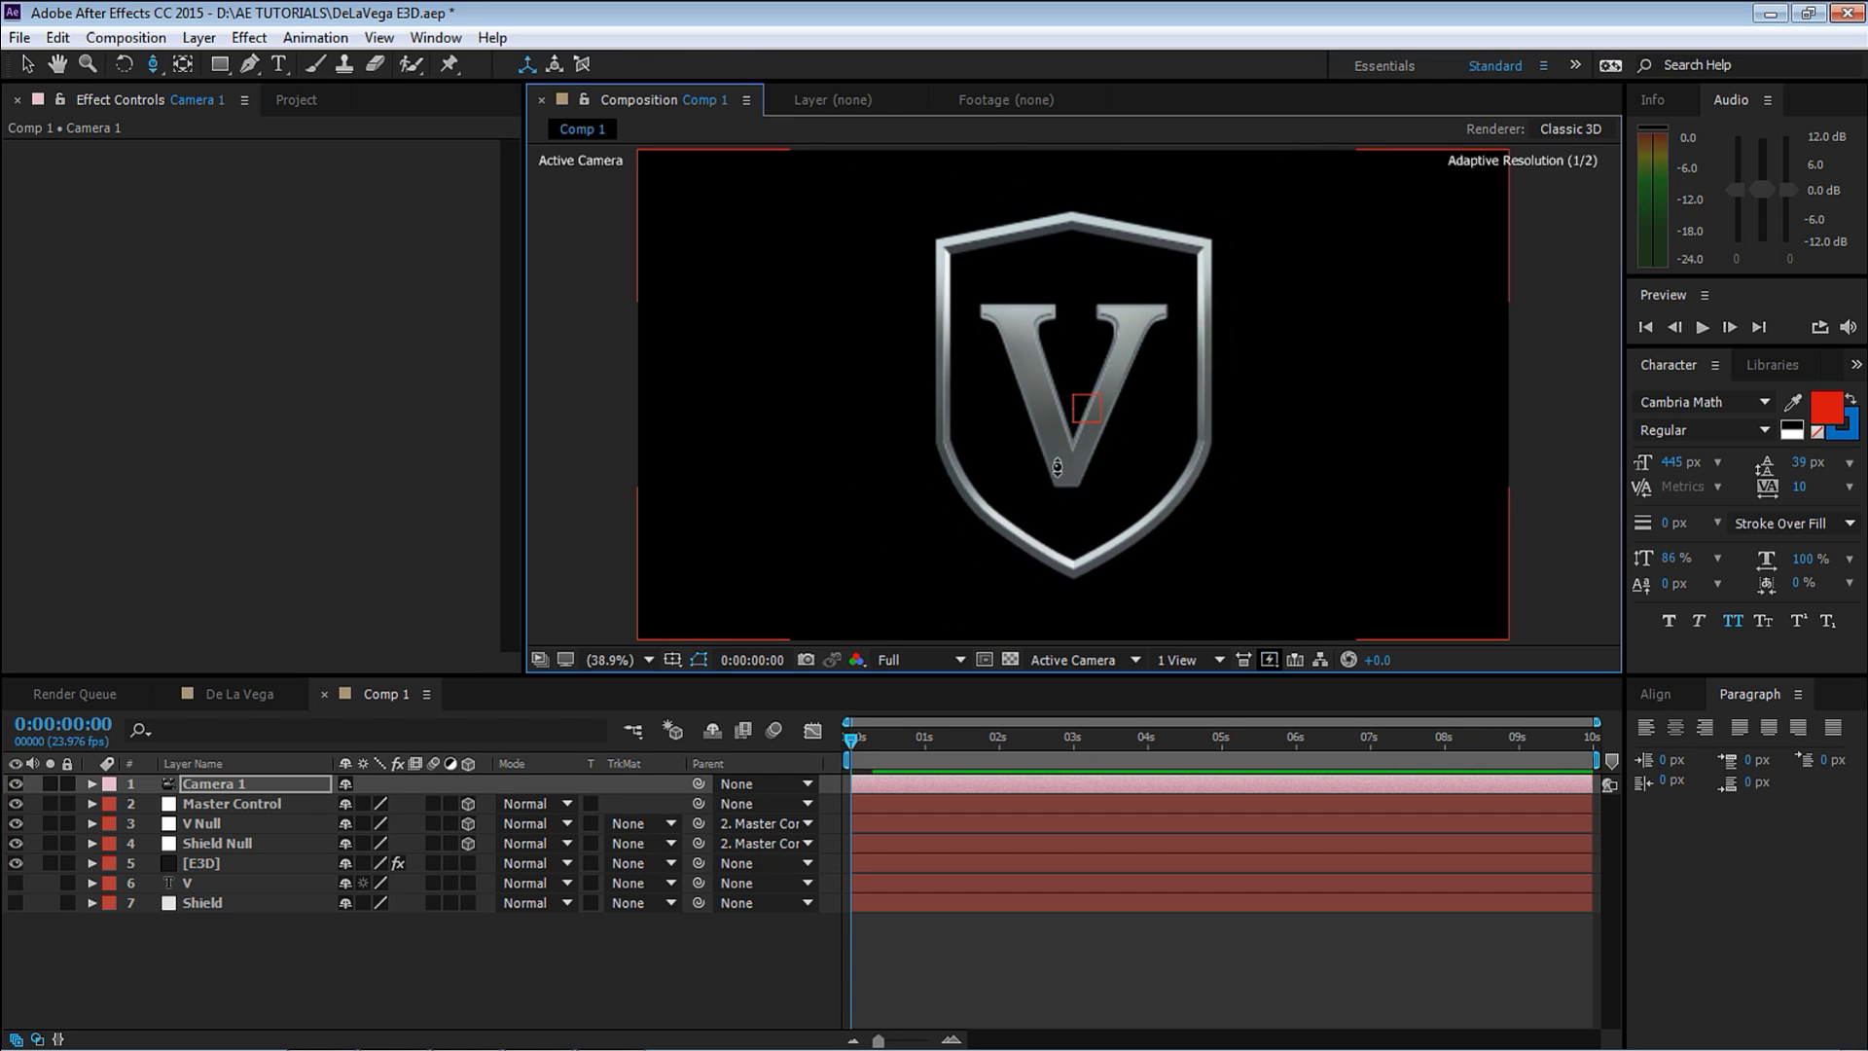
Test Y Rotation on Shield Null and V Null, then undo back to 0°.
{"action": "left_click", "coordinate": [227, 844]}
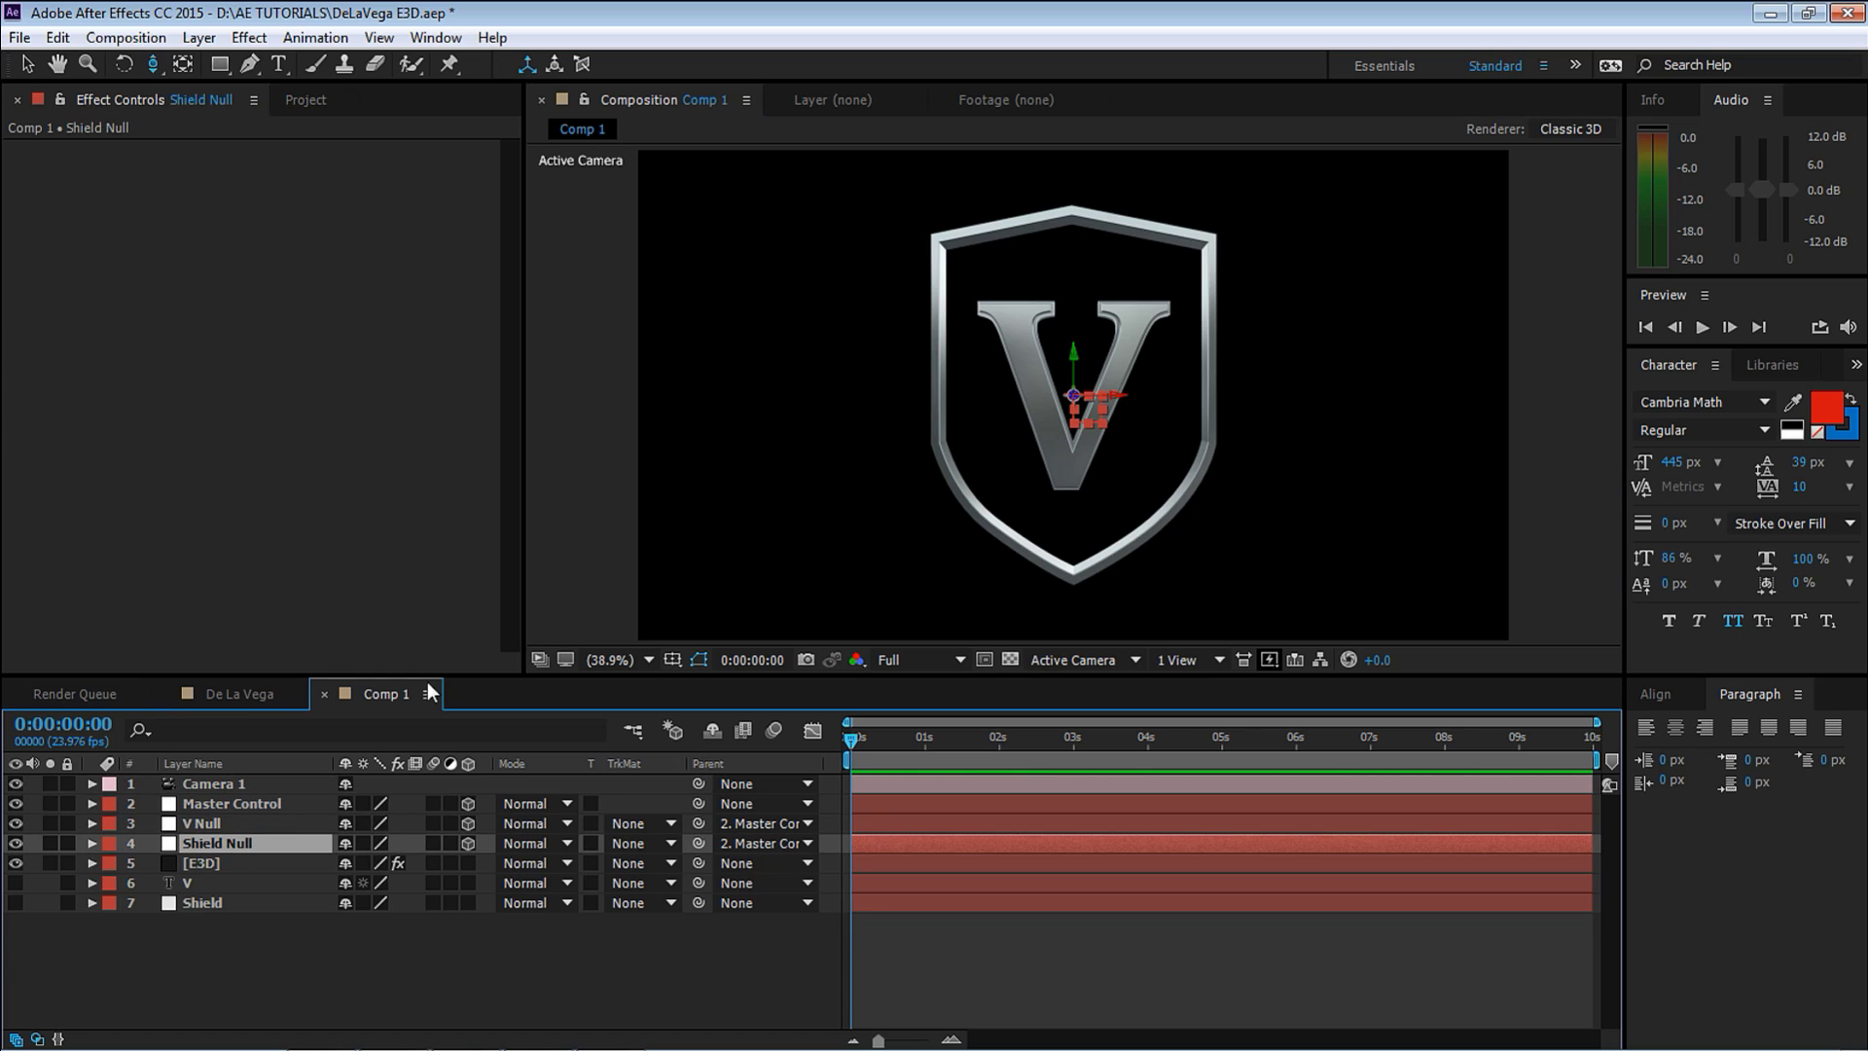
{"action": "key", "text": "p"}
{"action": "key", "text": "shift+r"}
{"action": "mouse_move", "coordinate": [374, 922]}
{"action": "left_mouse_down"}
{"action": "mouse_move", "coordinate": [287, 908]}
{"action": "mouse_move", "coordinate": [464, 912]}
{"action": "mouse_move", "coordinate": [370, 919]}
{"action": "left_mouse_up"}
{"action": "left_click", "coordinate": [329, 825]}
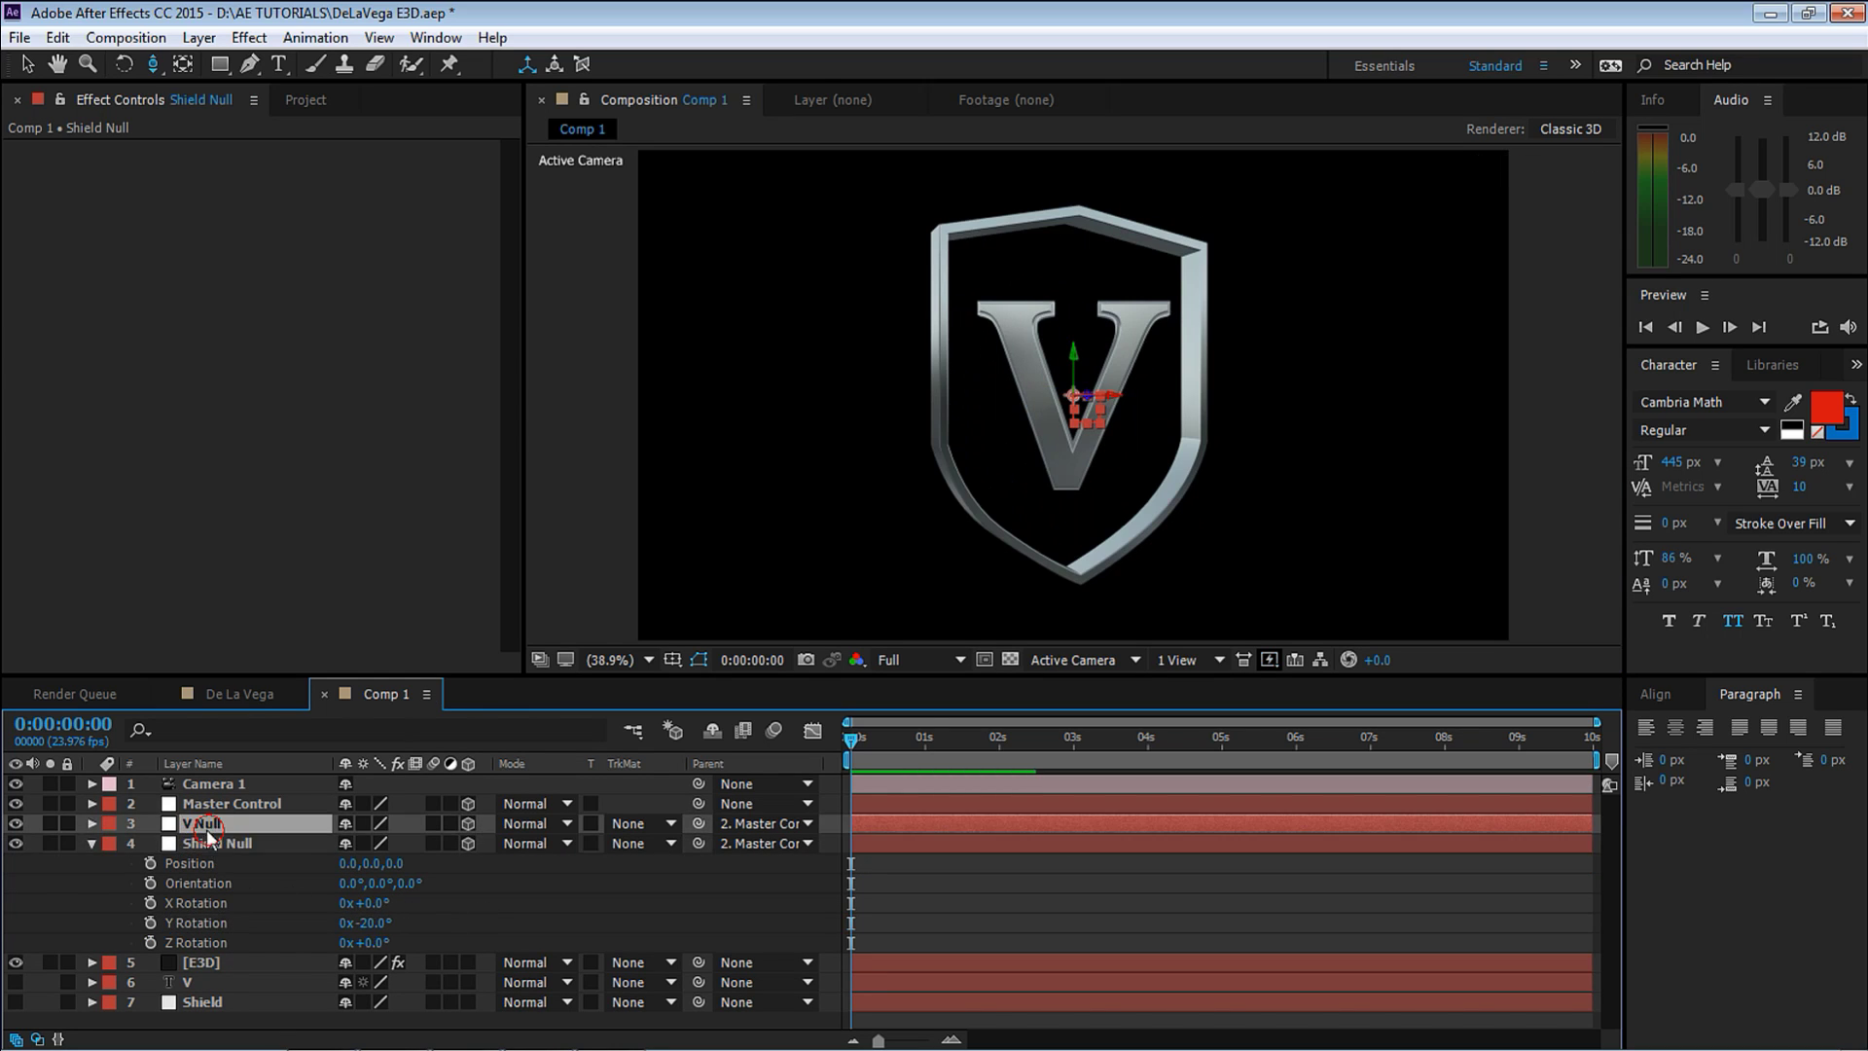
{"action": "key", "text": "r"}
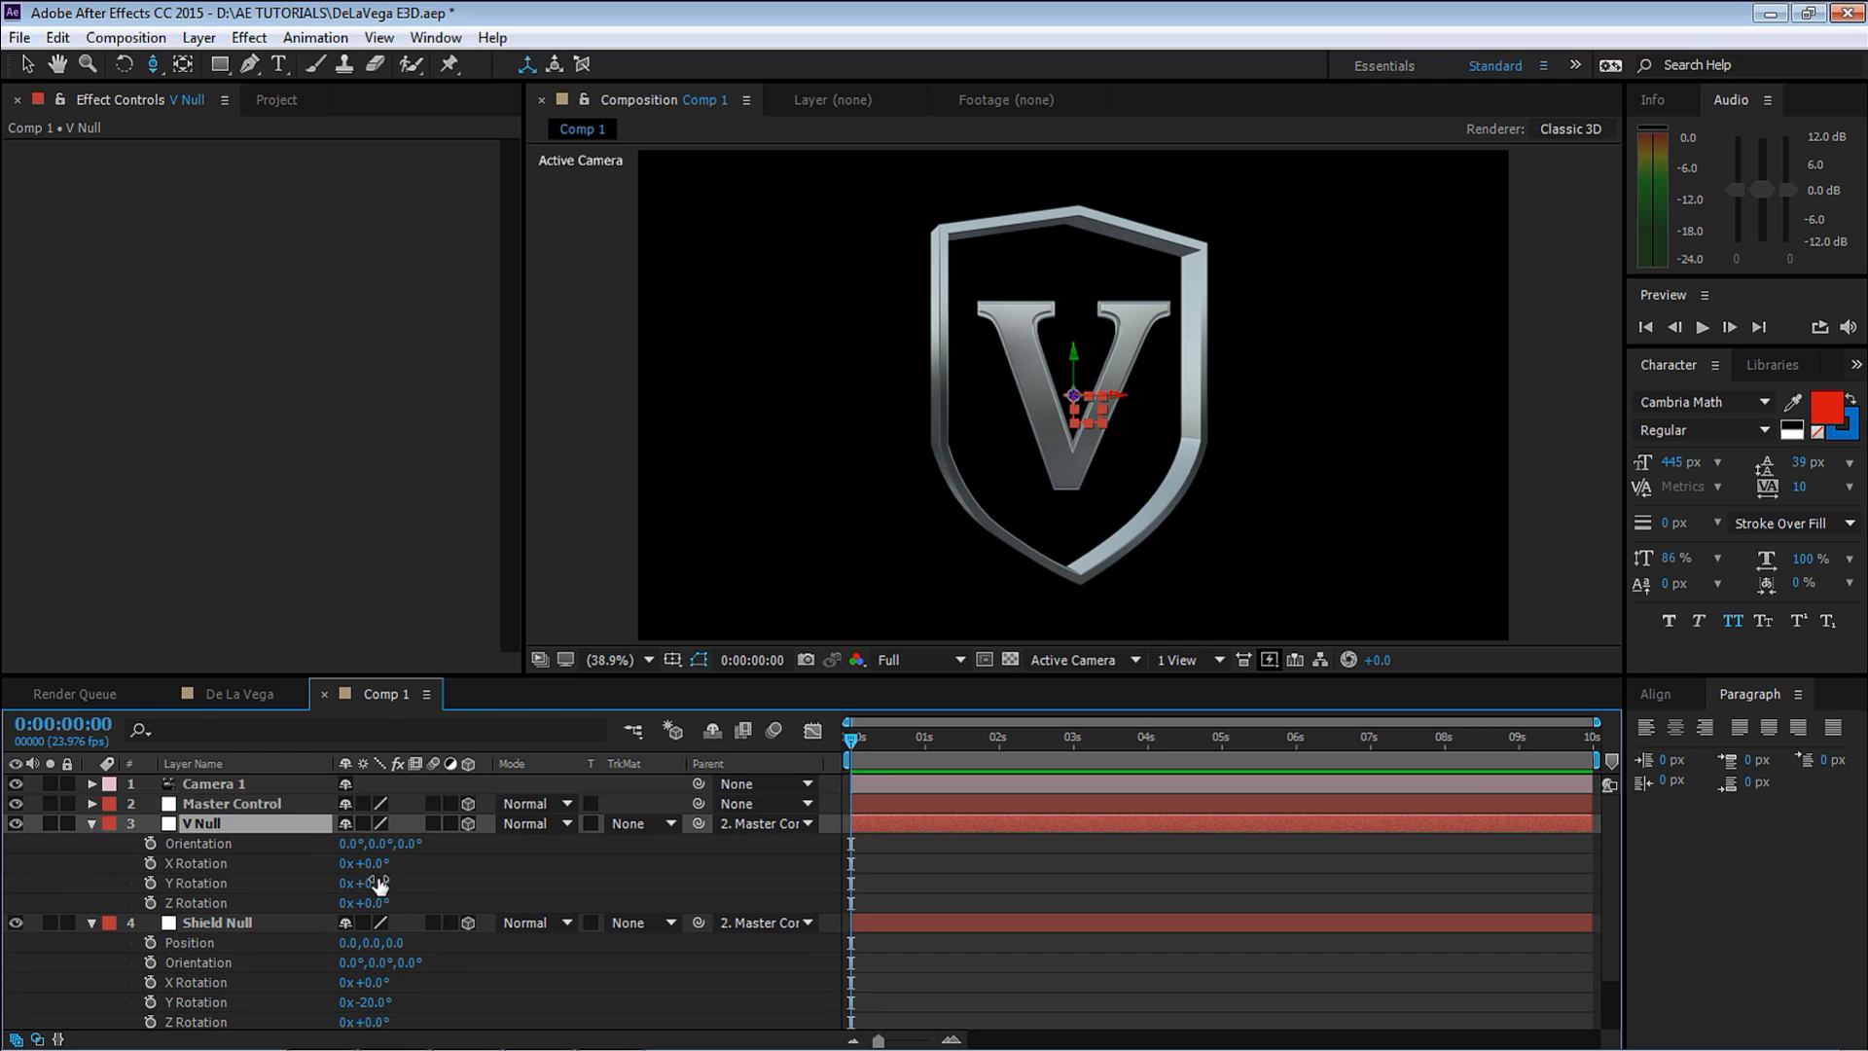
{"action": "left_click_drag", "start_coordinate": [375, 883], "coordinate": [491, 872]}
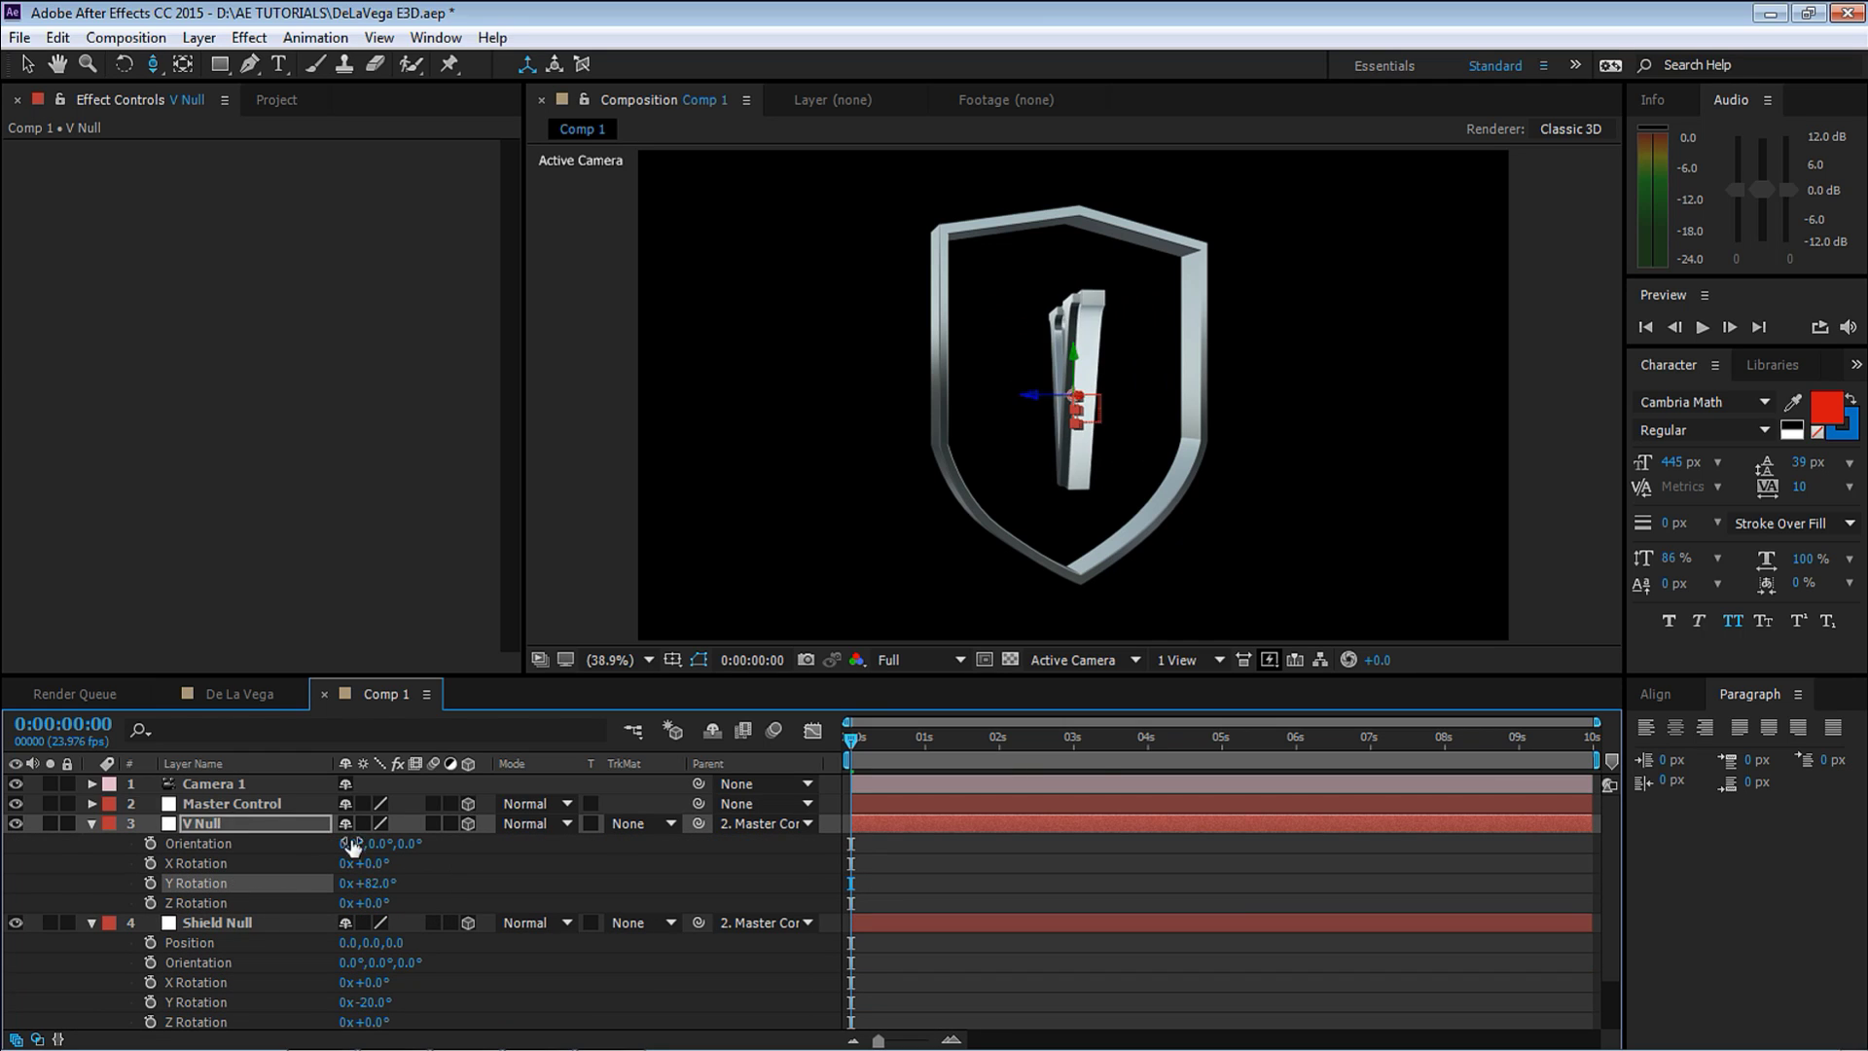
{"action": "key", "text": "ctrl+z"}
{"action": "key", "text": "ctrl+z"}
{"action": "key", "text": "ctrl+z"}
{"action": "left_click", "coordinate": [90, 823]}
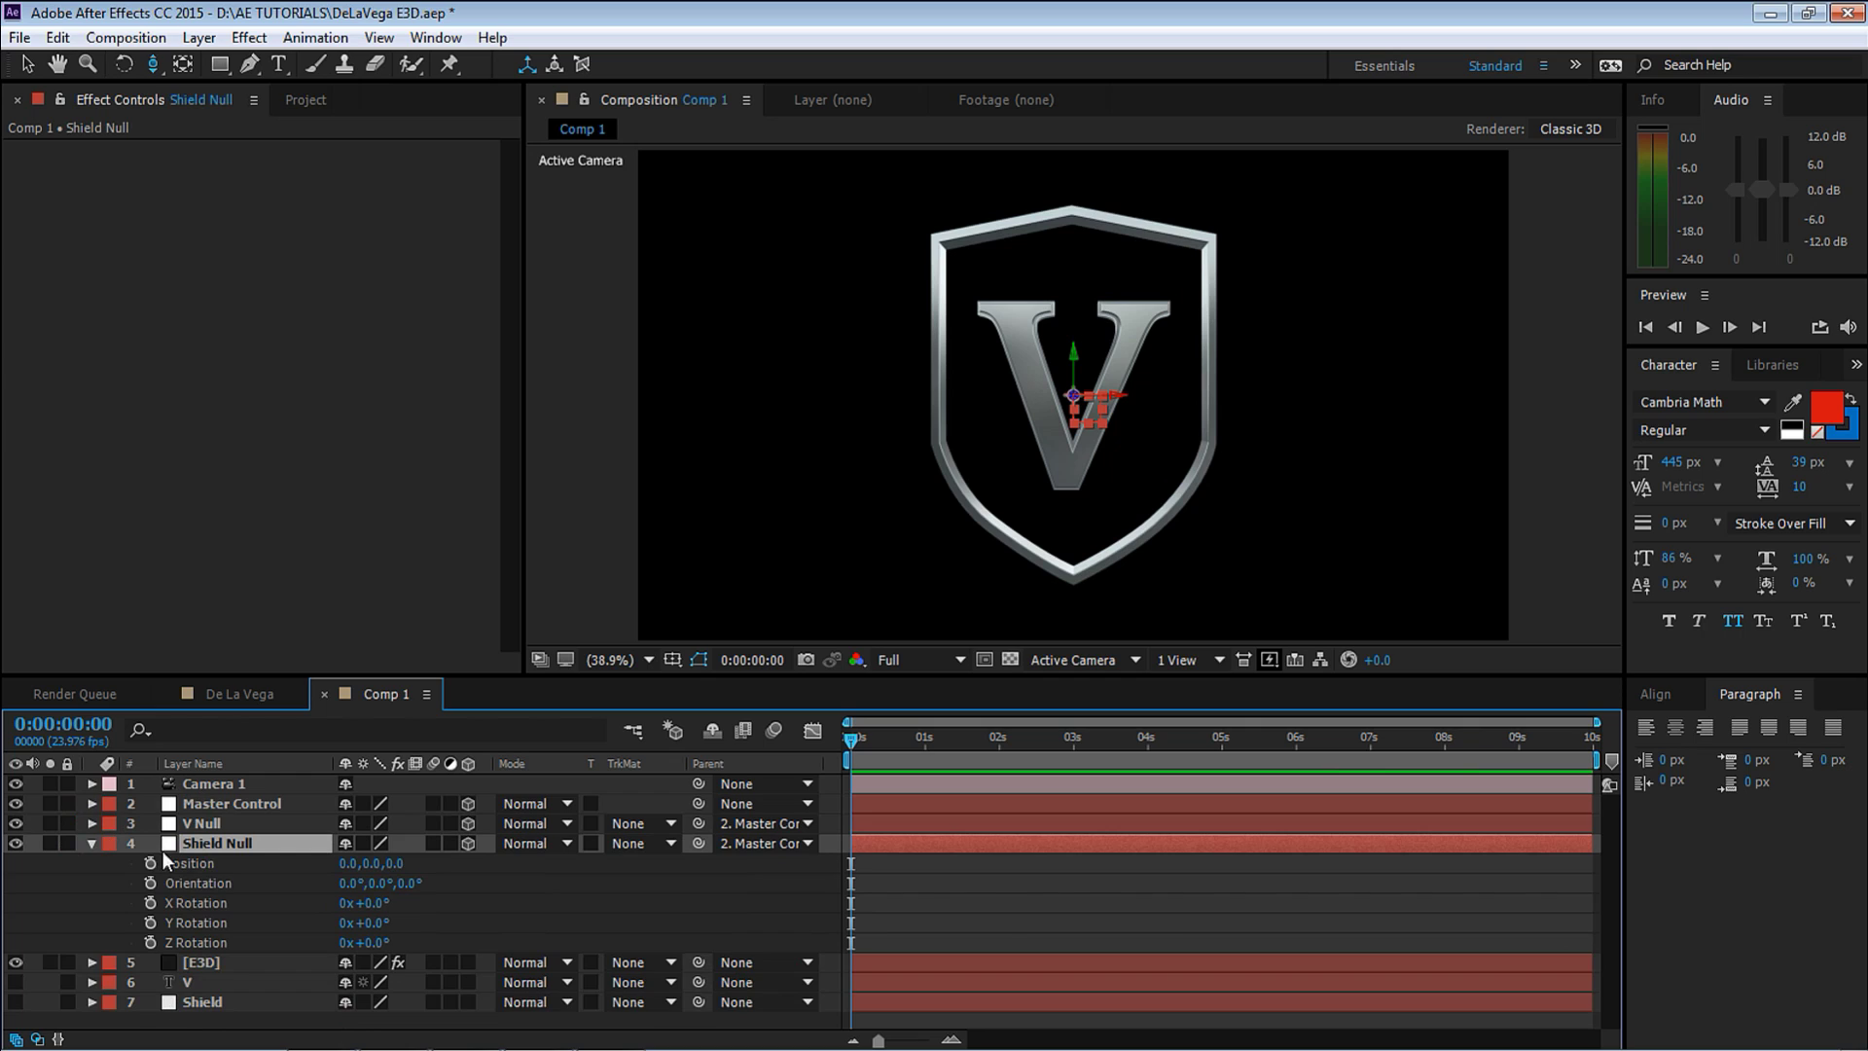
Keyframe Shield Null's X Rotation from 90° at 0s to 0° at 0:00:01:11.
{"action": "left_click_drag", "start_coordinate": [377, 932], "coordinate": [210, 896]}
{"action": "key", "text": "ctrl+z"}
{"action": "left_click", "coordinate": [375, 903]}
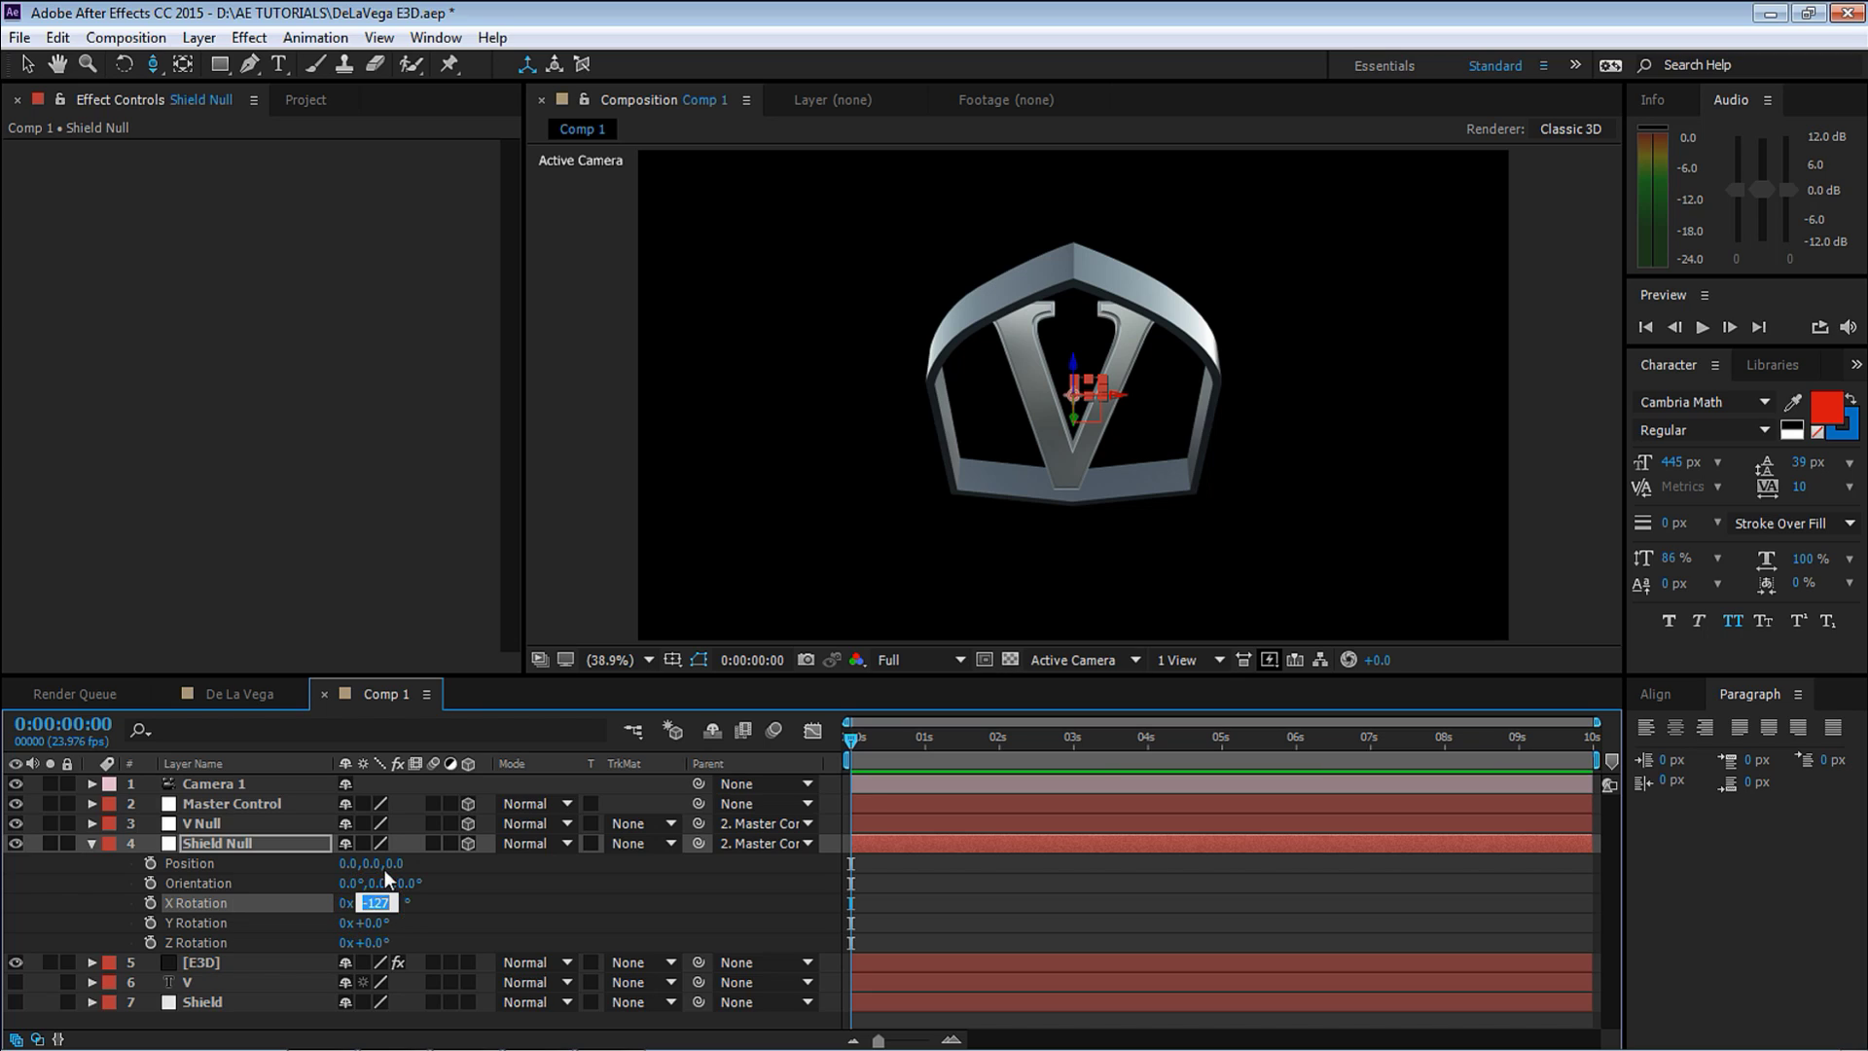
{"action": "type", "text": "90"}
{"action": "key", "text": "Return"}
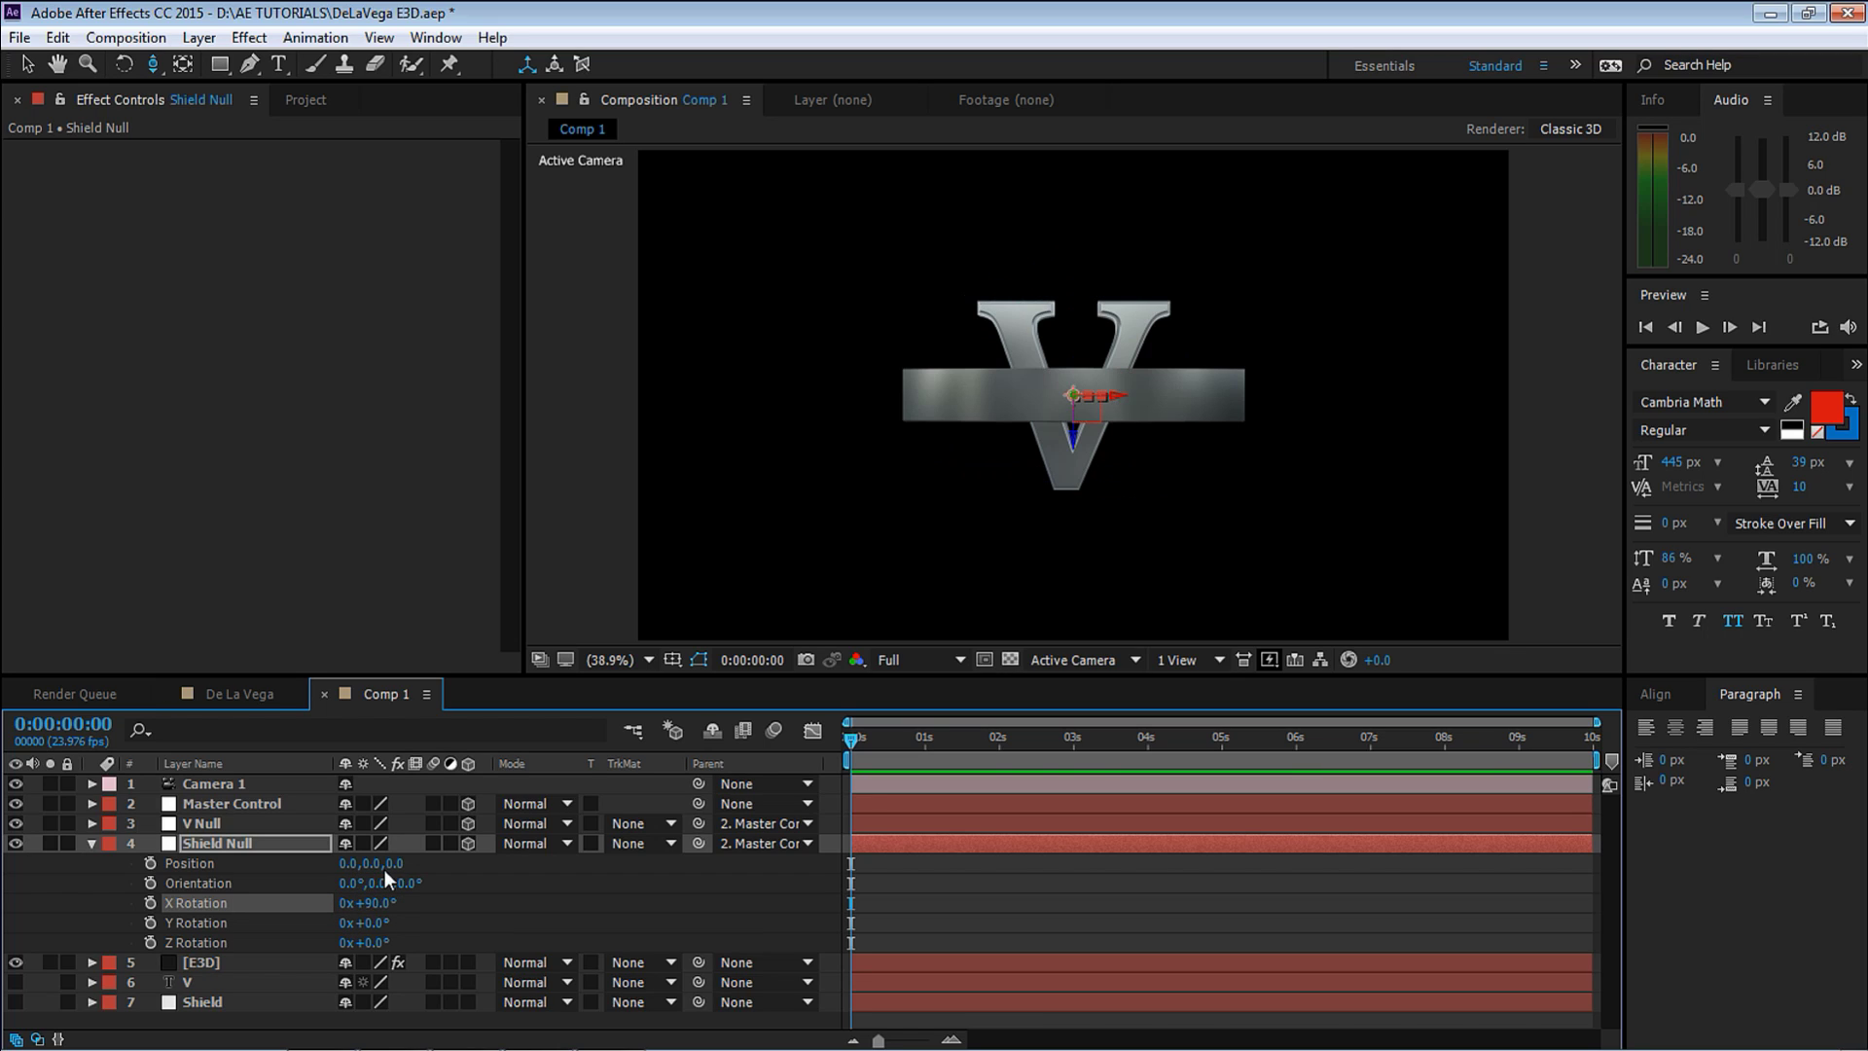
{"action": "left_click", "coordinate": [150, 903]}
{"action": "left_click_drag", "start_coordinate": [955, 742], "coordinate": [959, 741]}
{"action": "left_click_drag", "start_coordinate": [387, 902], "coordinate": [287, 910]}
{"action": "left_click", "coordinate": [369, 903]}
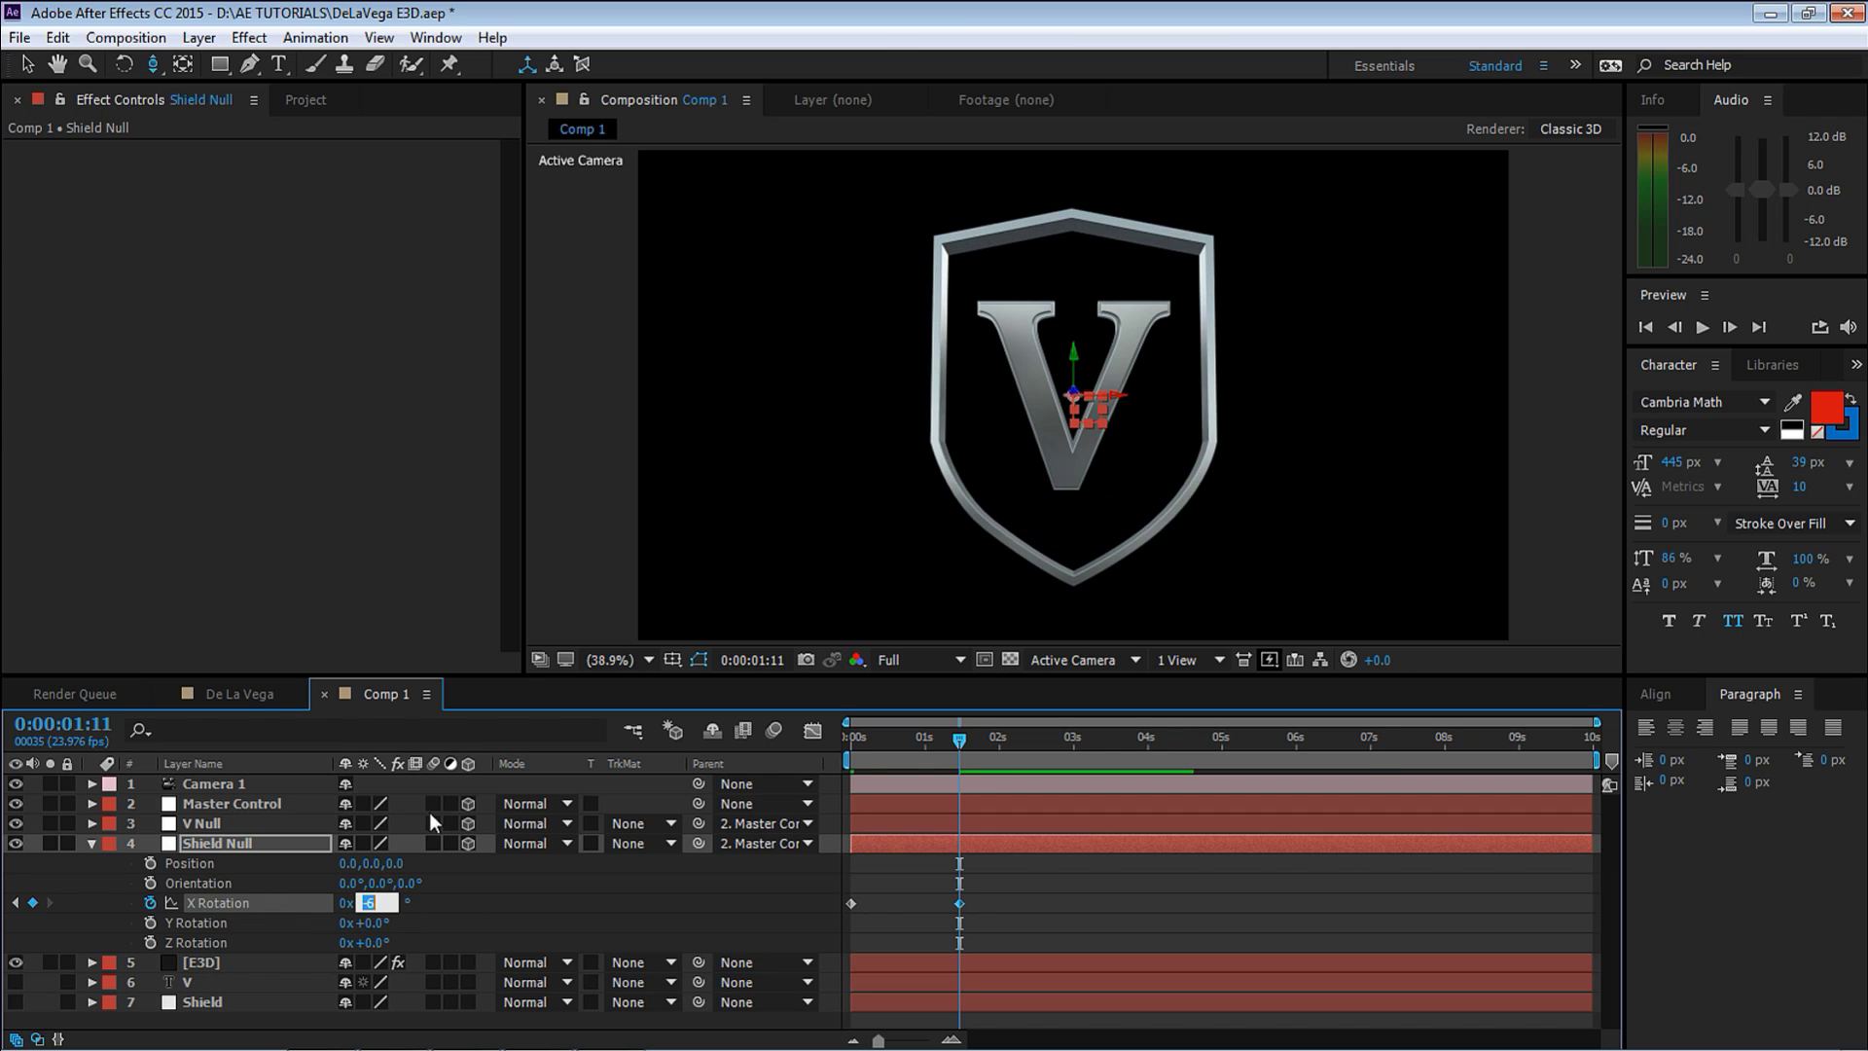
{"action": "type", "text": "0"}
{"action": "key", "text": "Return"}
{"action": "mouse_move", "coordinate": [856, 738]}
{"action": "left_mouse_down"}
{"action": "mouse_move", "coordinate": [970, 741]}
{"action": "mouse_move", "coordinate": [844, 744]}
{"action": "left_mouse_up"}
Keyframe V Null's Y Rotation from 0 at 0s to one full turn at 0:00:01:11.
{"action": "left_click", "coordinate": [248, 822]}
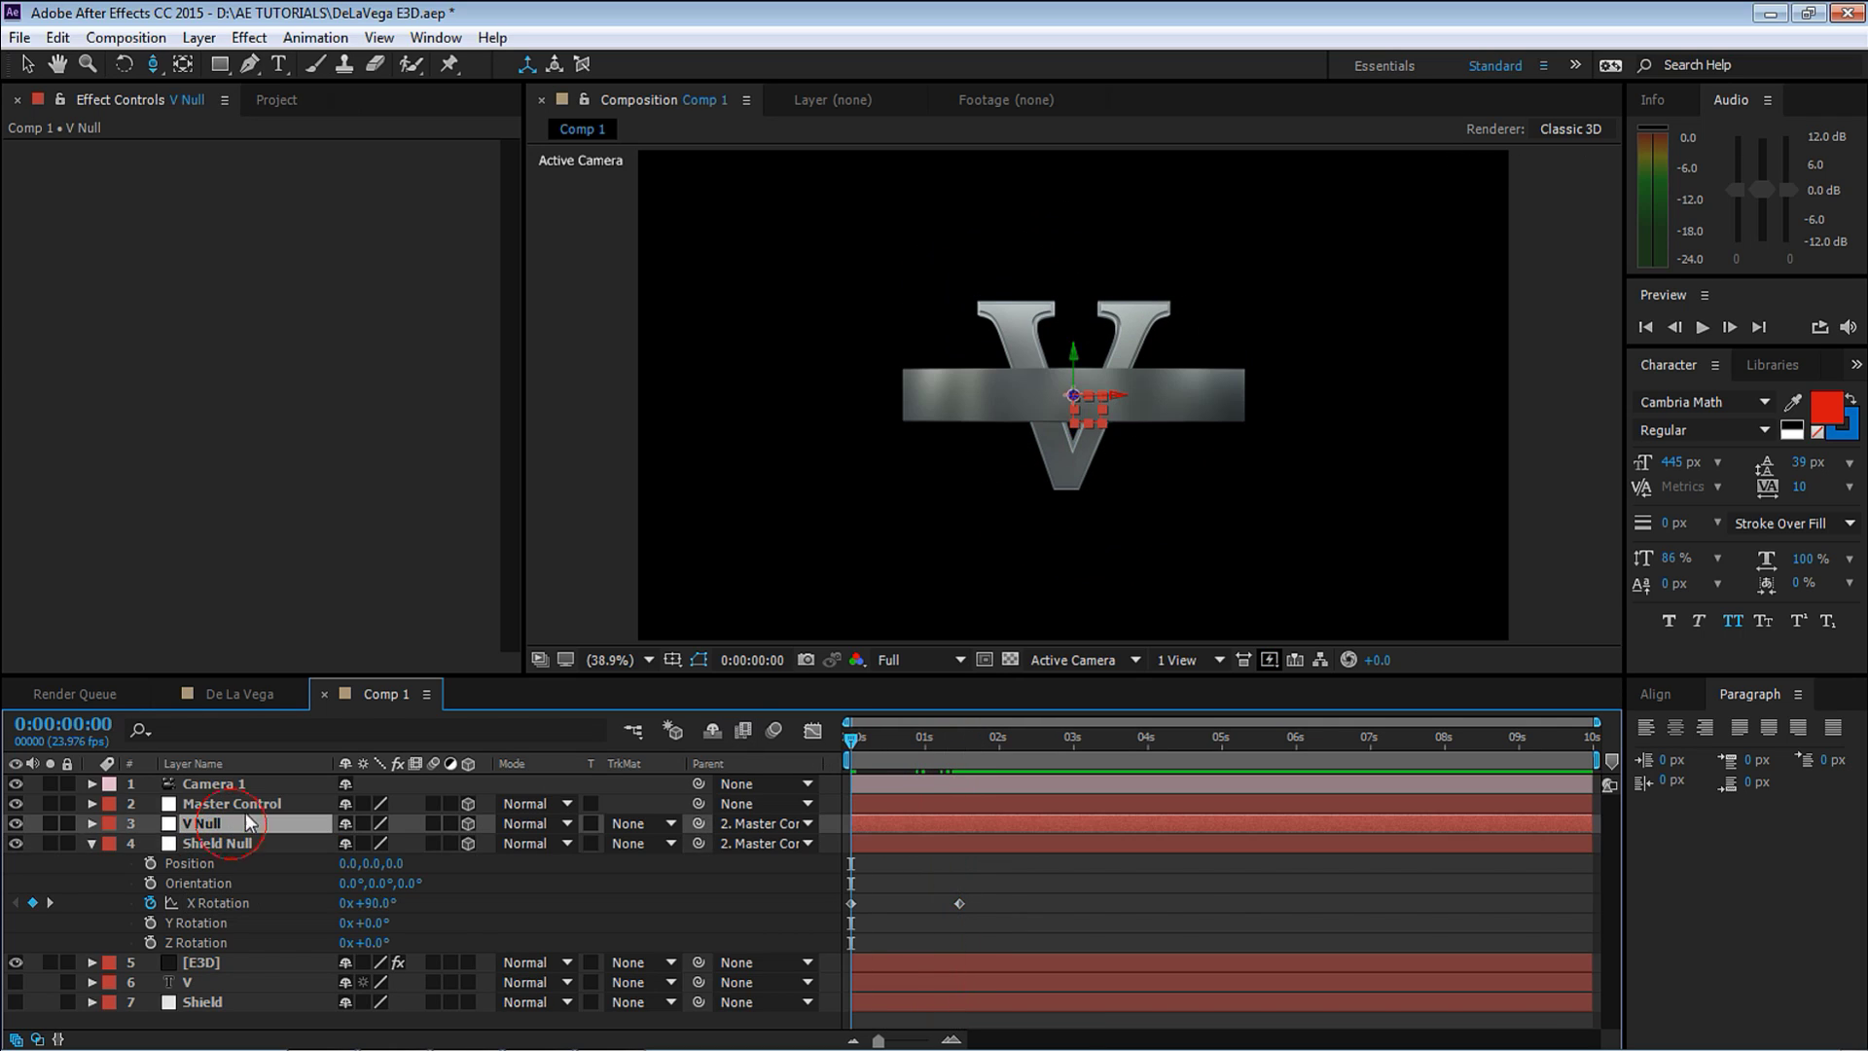
{"action": "key", "text": "r"}
{"action": "mouse_move", "coordinate": [375, 883]}
{"action": "left_mouse_down"}
{"action": "mouse_move", "coordinate": [331, 884]}
{"action": "mouse_move", "coordinate": [374, 884]}
{"action": "left_mouse_up"}
{"action": "left_click", "coordinate": [150, 883]}
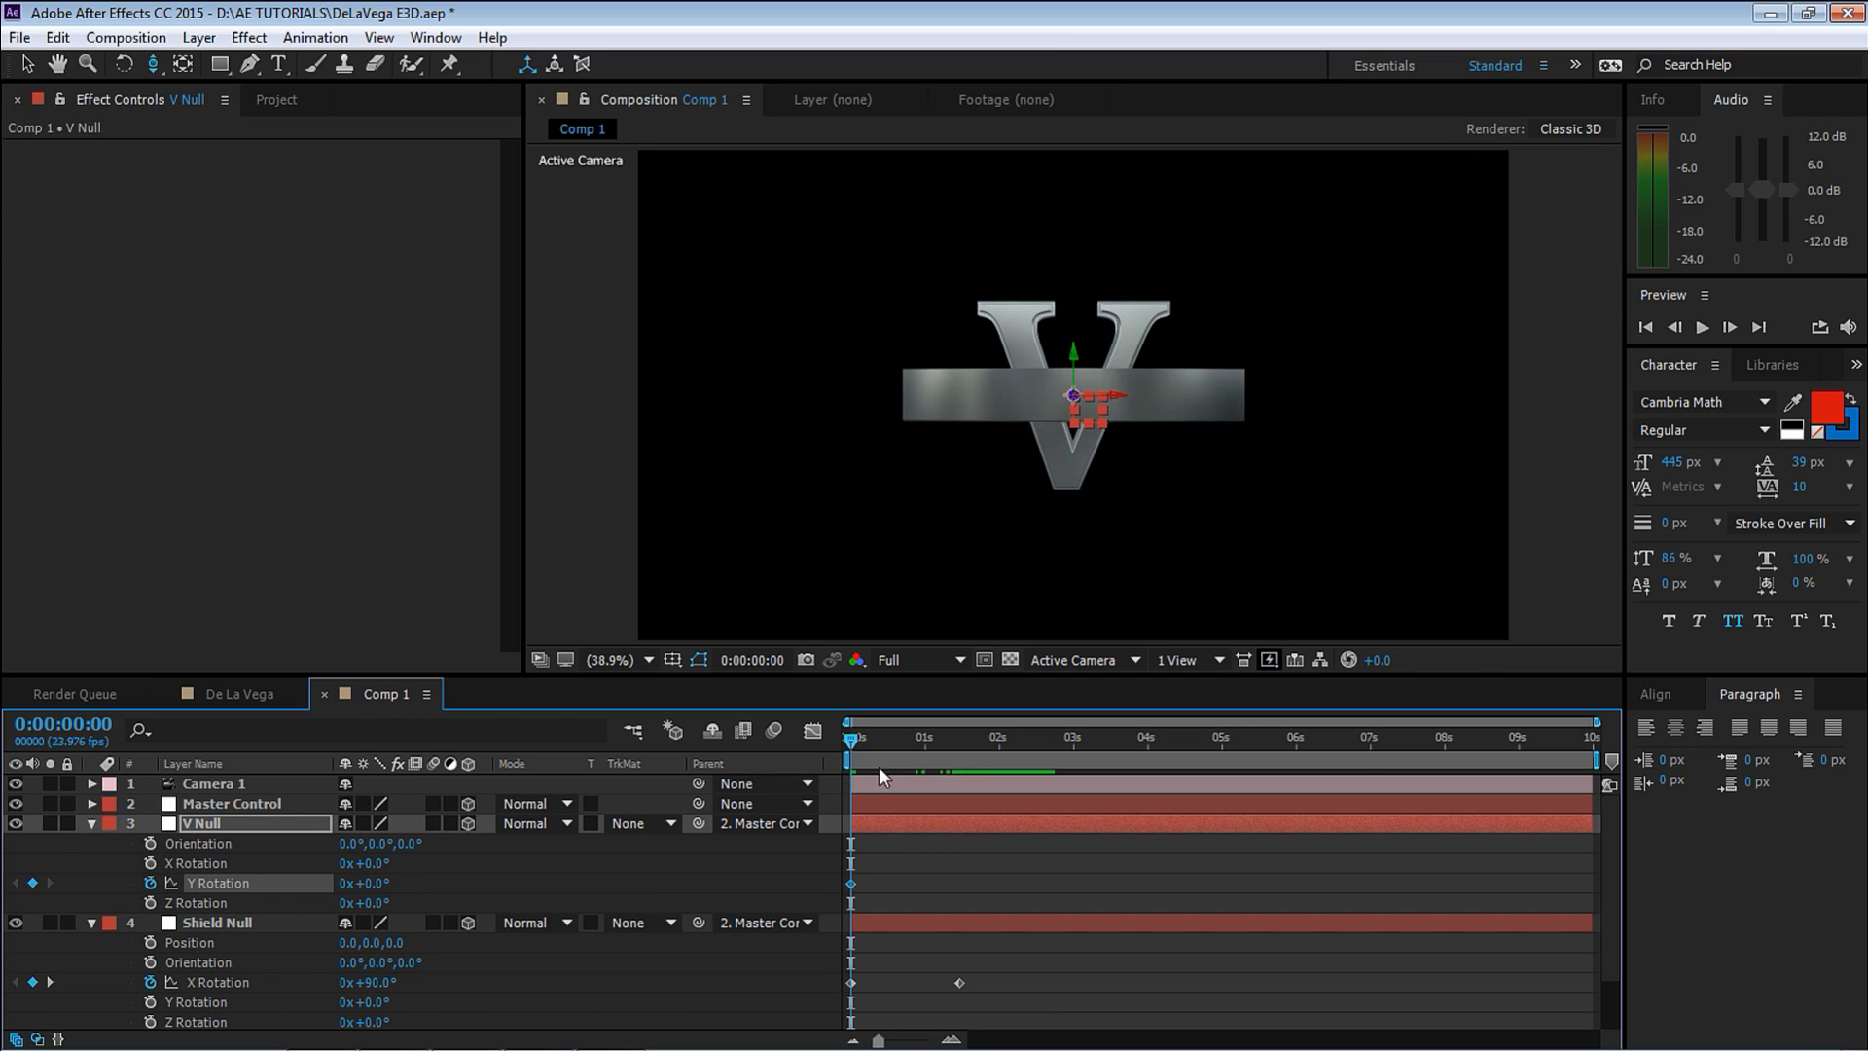
{"action": "left_click", "coordinate": [958, 743]}
{"action": "left_click", "coordinate": [348, 883]}
{"action": "type", "text": "1"}
{"action": "key", "text": "Return"}
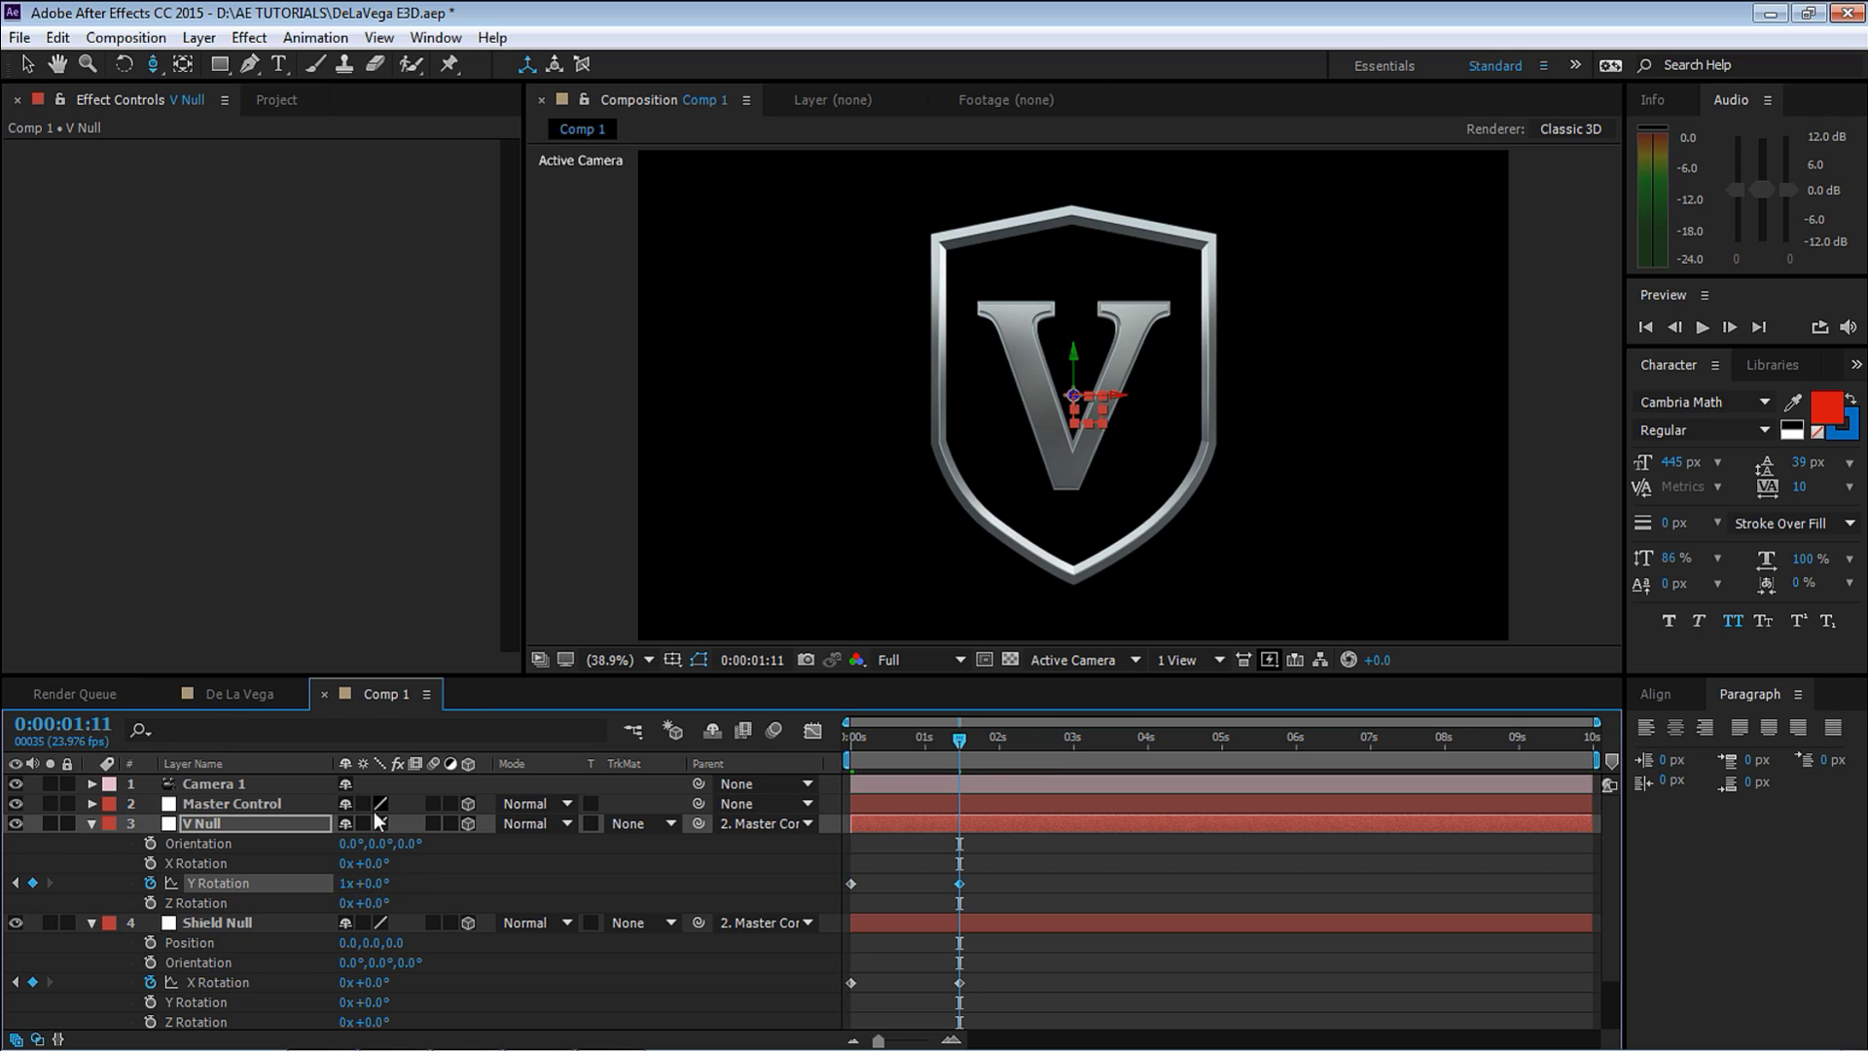
Apply Easy Ease In to the keyframes at 0:00:01:11 and return to the start.
{"action": "left_click_drag", "start_coordinate": [1037, 846], "coordinate": [960, 992]}
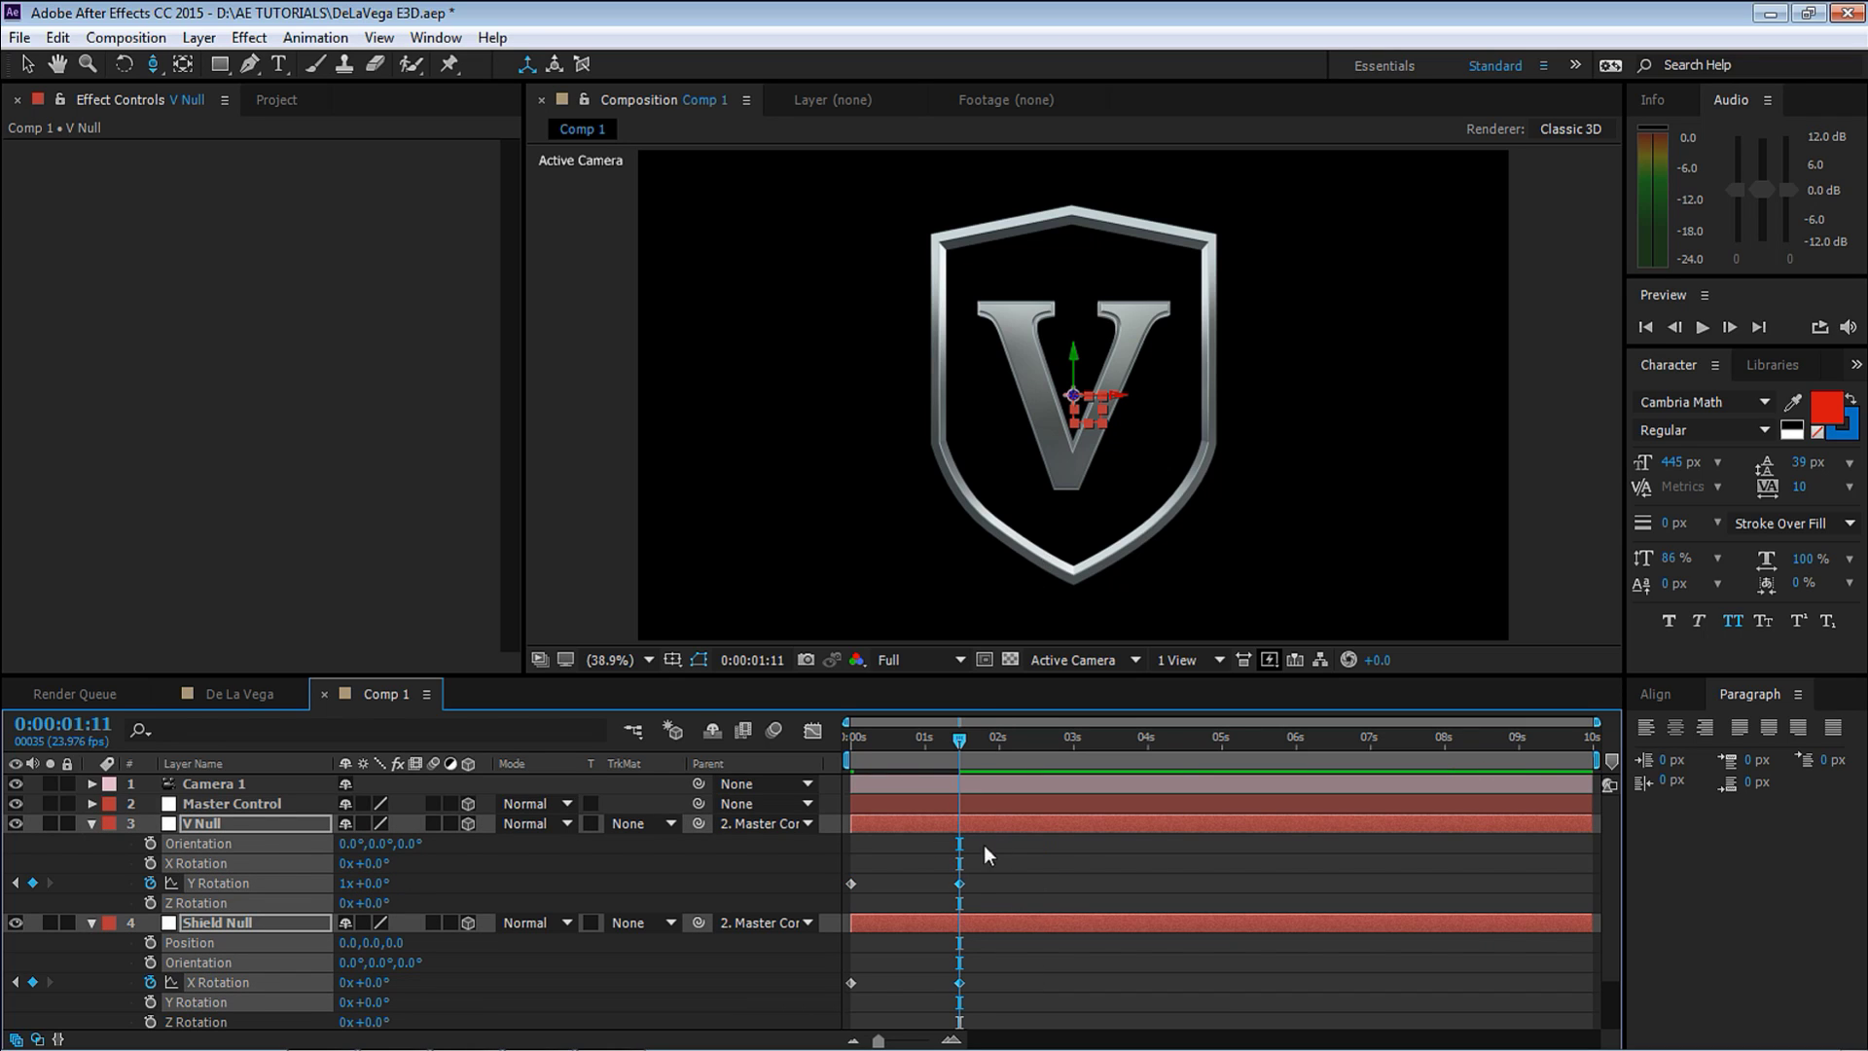
{"action": "right_click", "coordinate": [959, 885]}
{"action": "mouse_move", "coordinate": [1070, 860]}
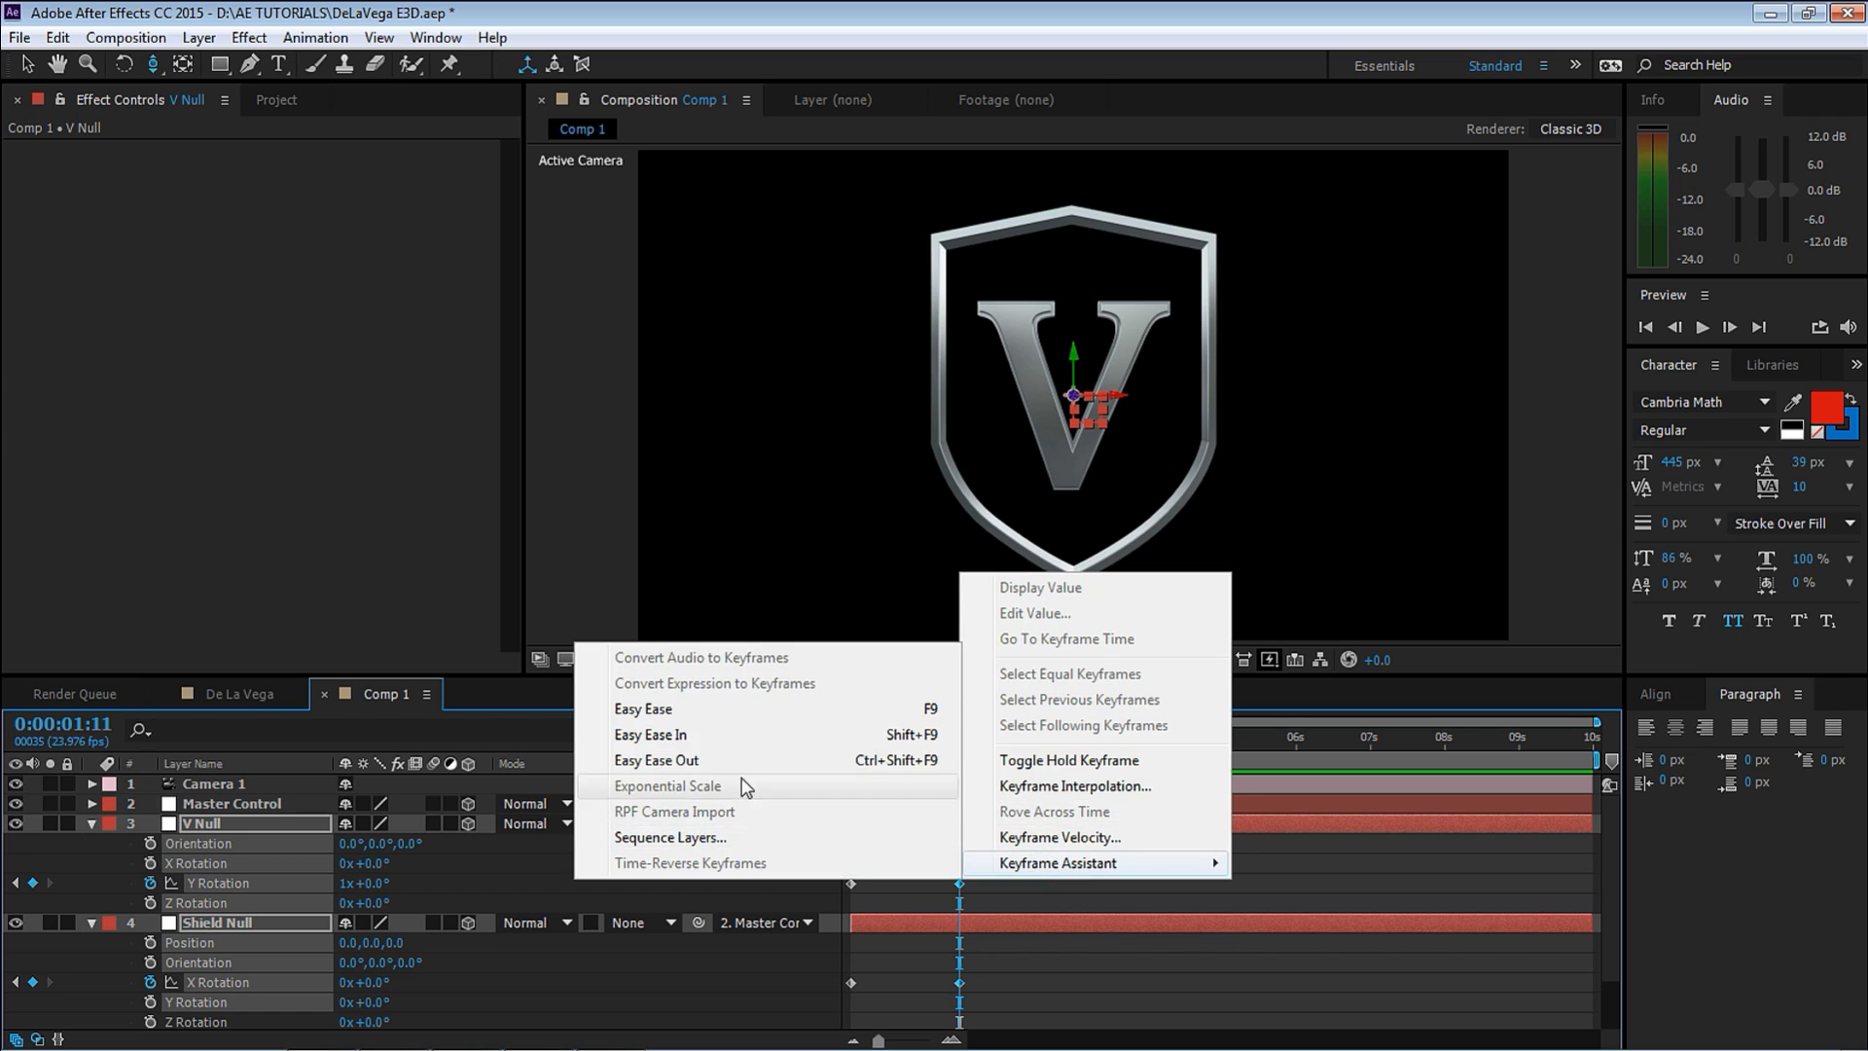
{"action": "left_click", "coordinate": [854, 740]}
{"action": "left_click", "coordinate": [852, 738]}
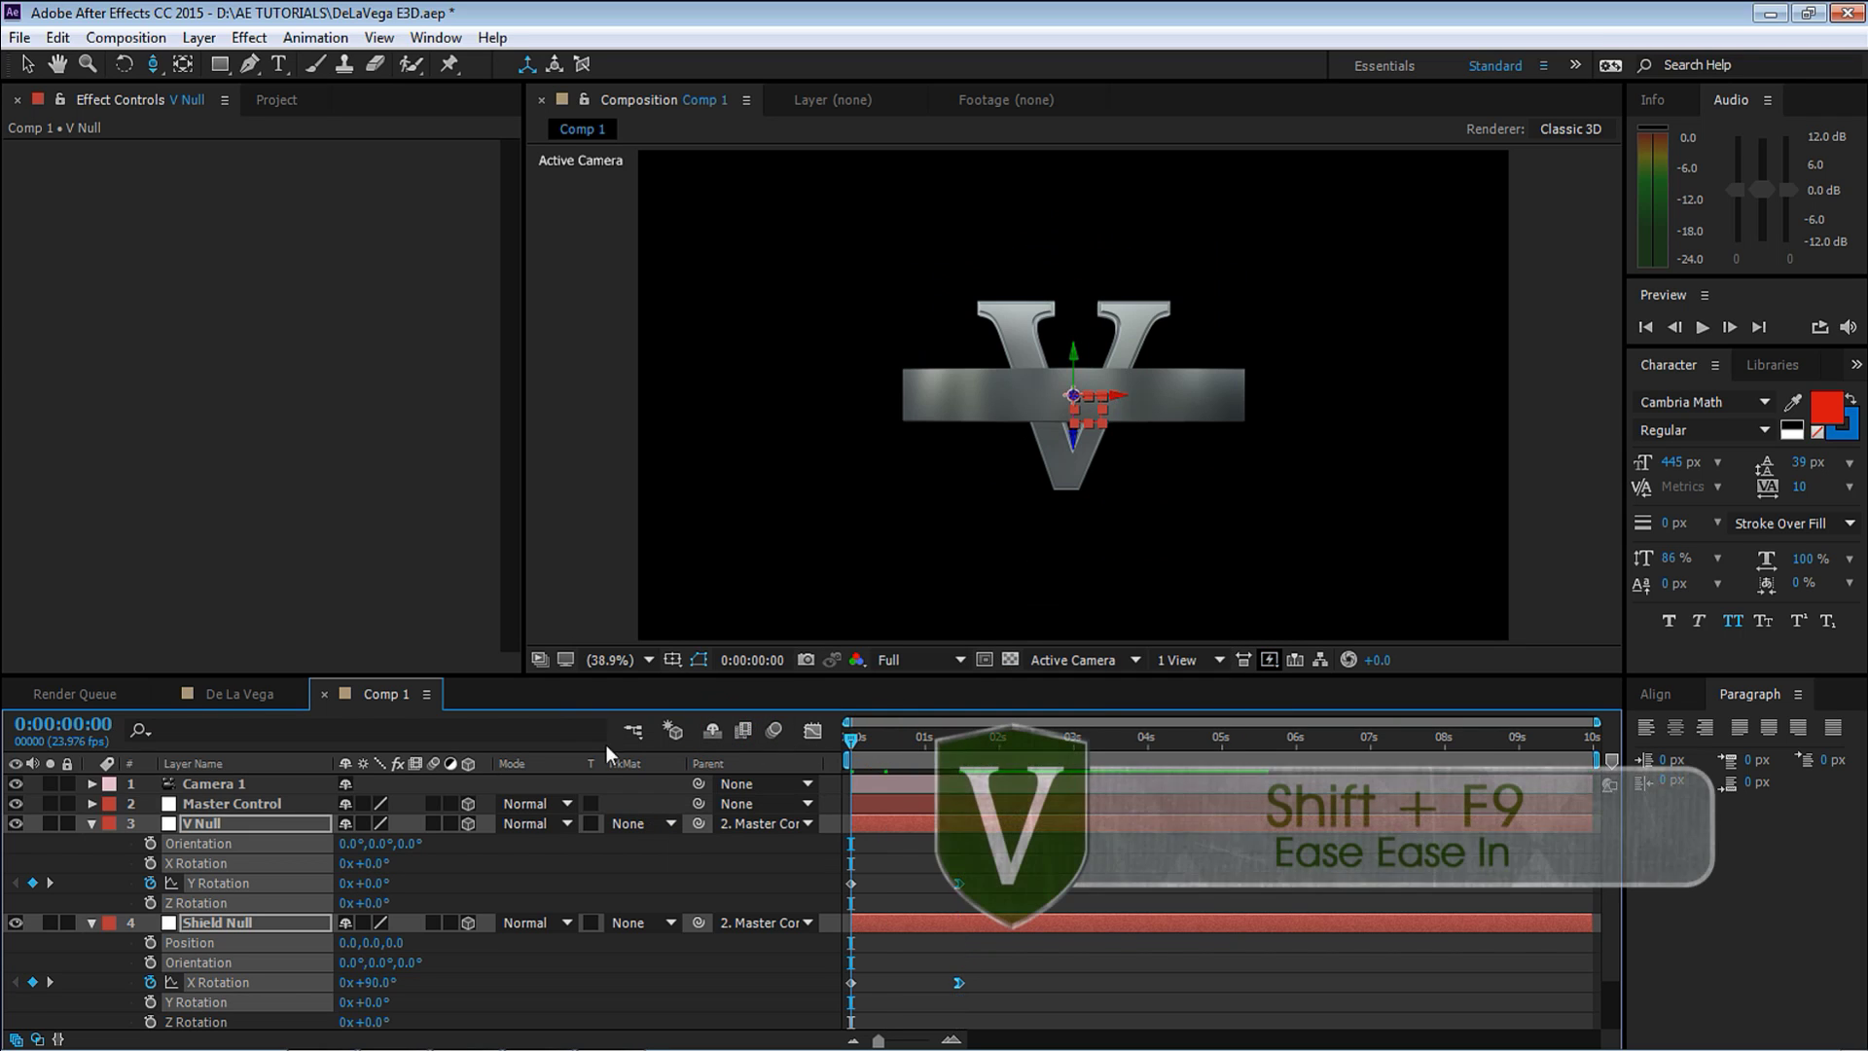
{"action": "left_click", "coordinate": [247, 801]}
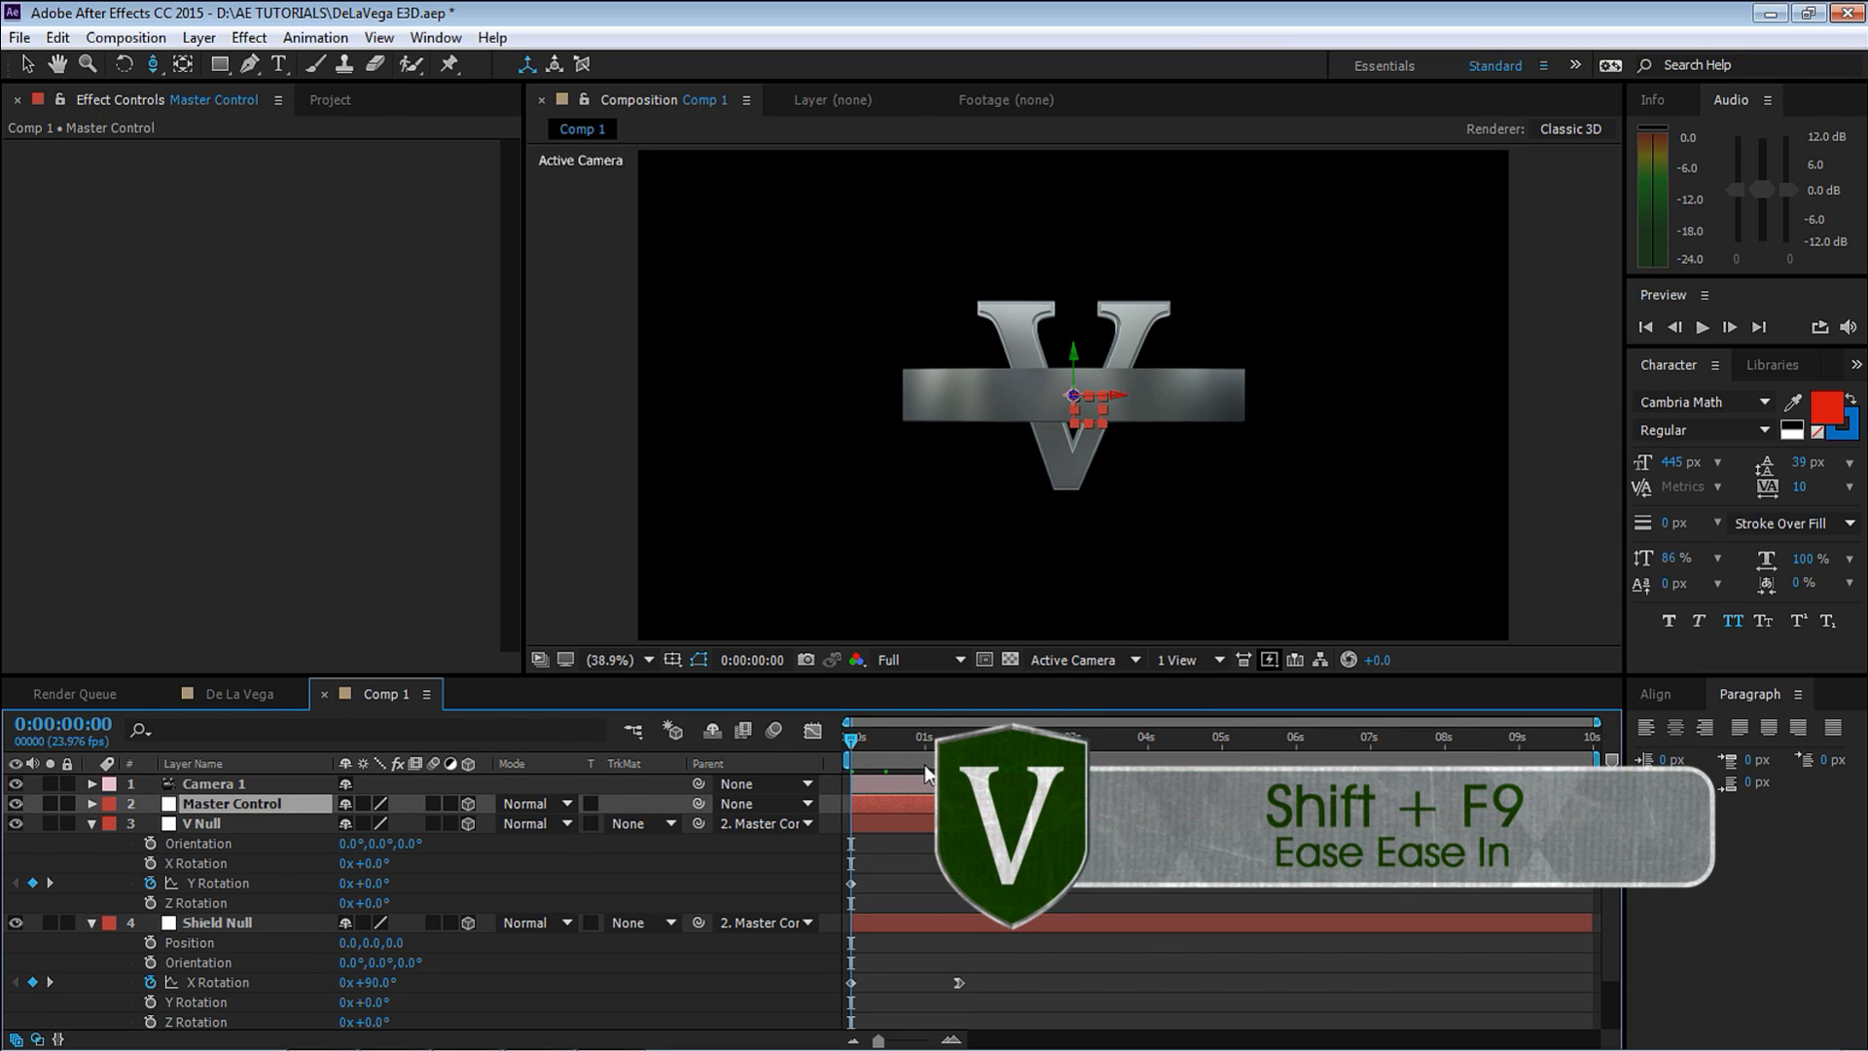
Keyframe Master Control's Z Position from 8430 at 0s to 0 at 0:00:01:11, then preview.
{"action": "key", "text": "p"}
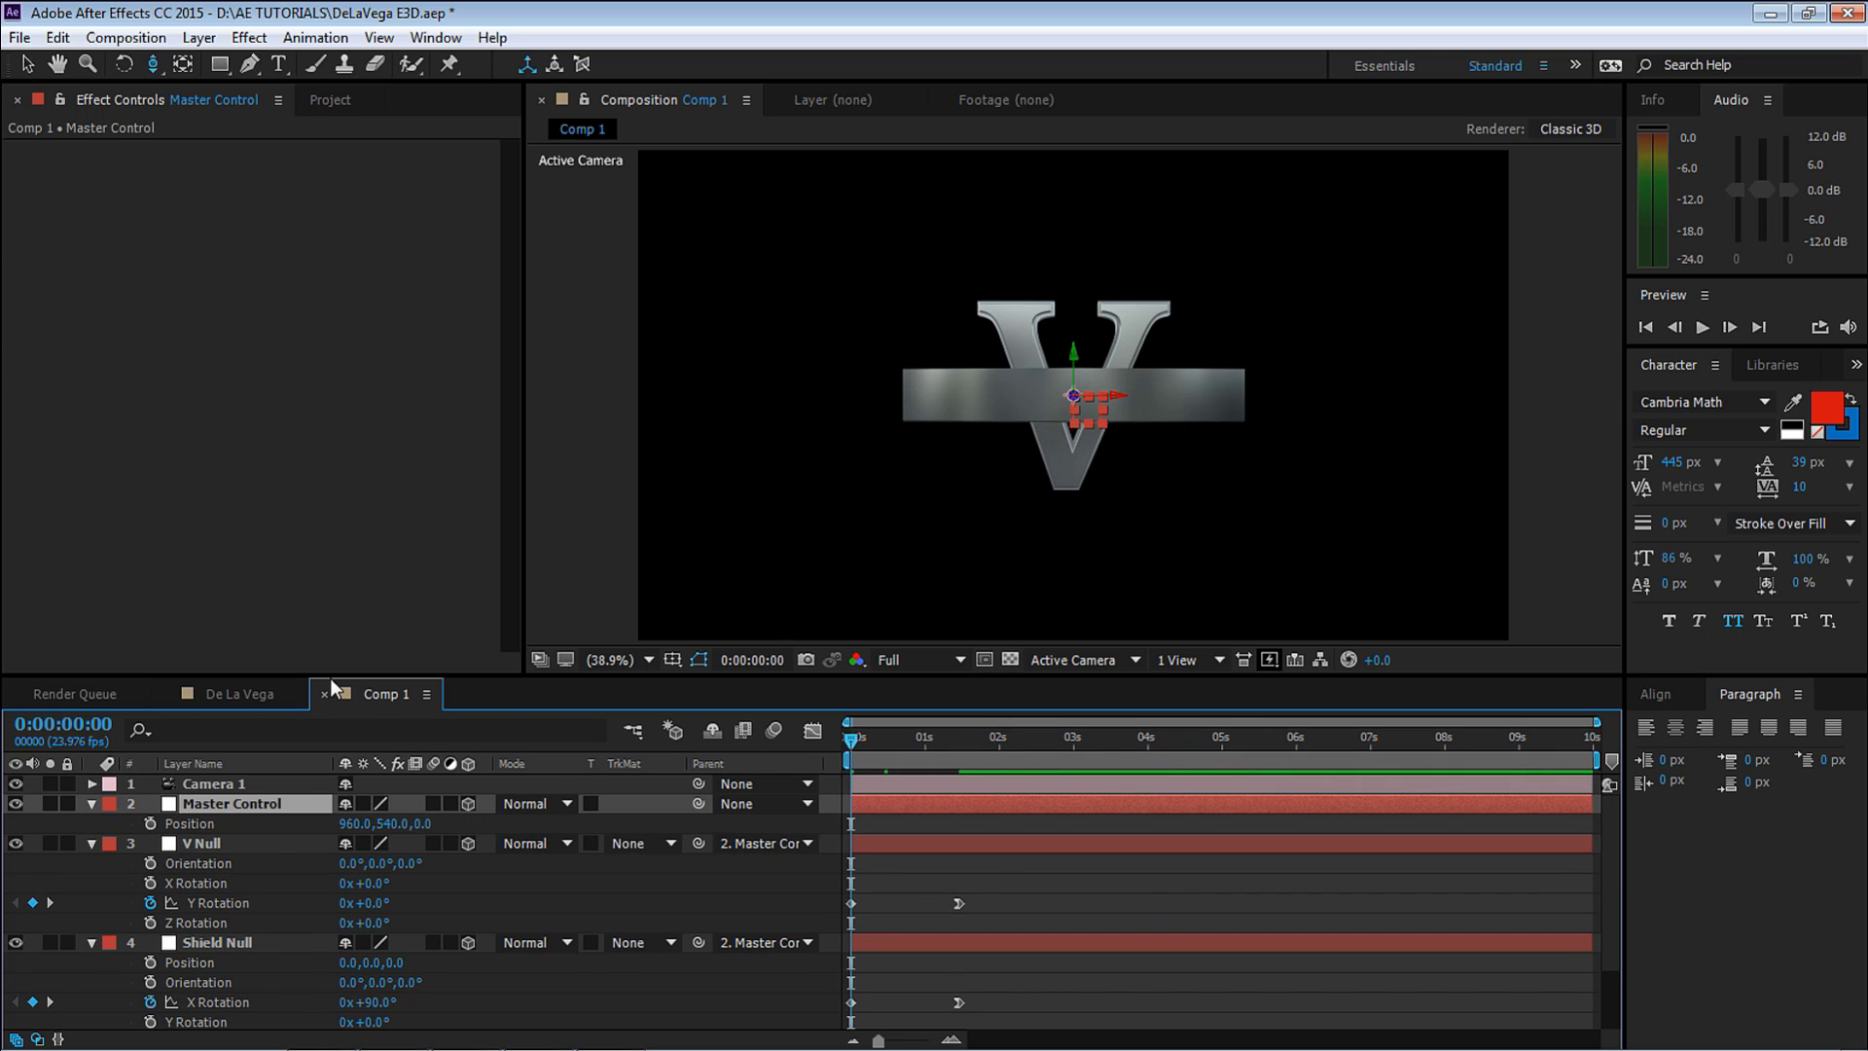
{"action": "left_click", "coordinate": [150, 823]}
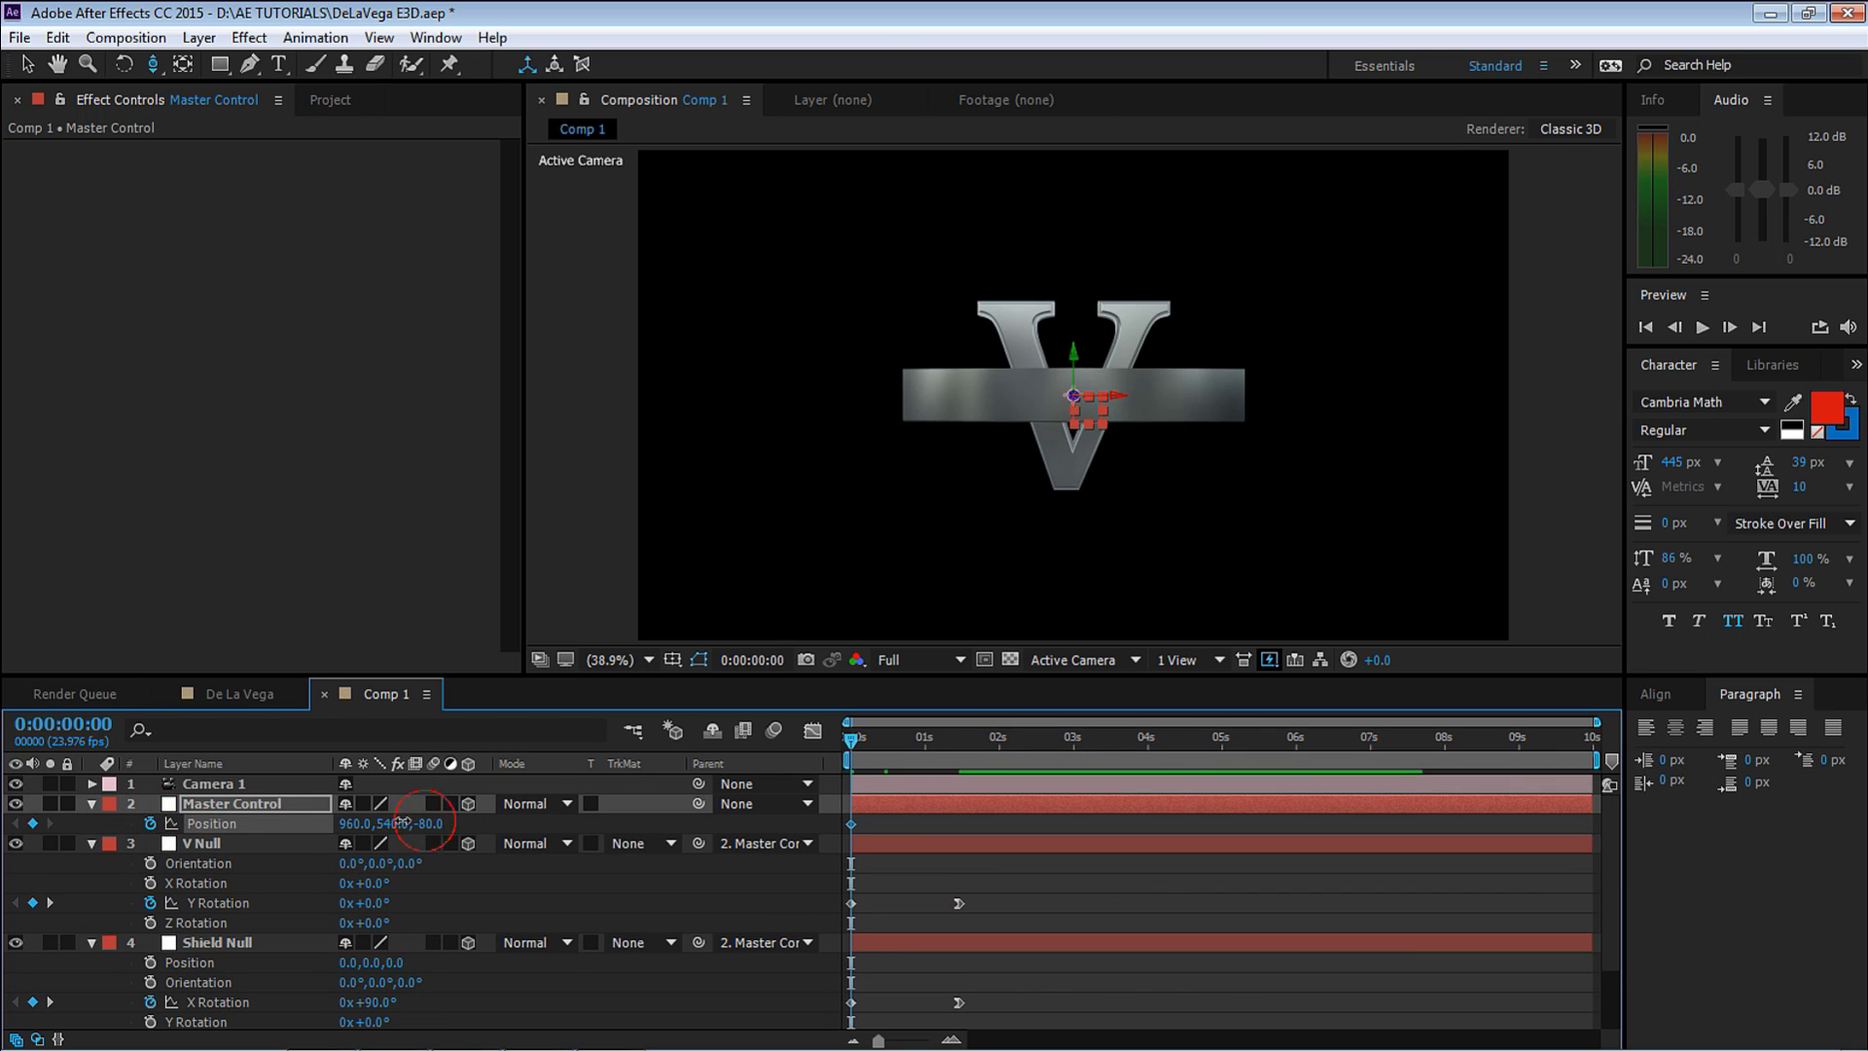
{"action": "left_click_drag", "start_coordinate": [428, 823], "coordinate": [170, 826]}
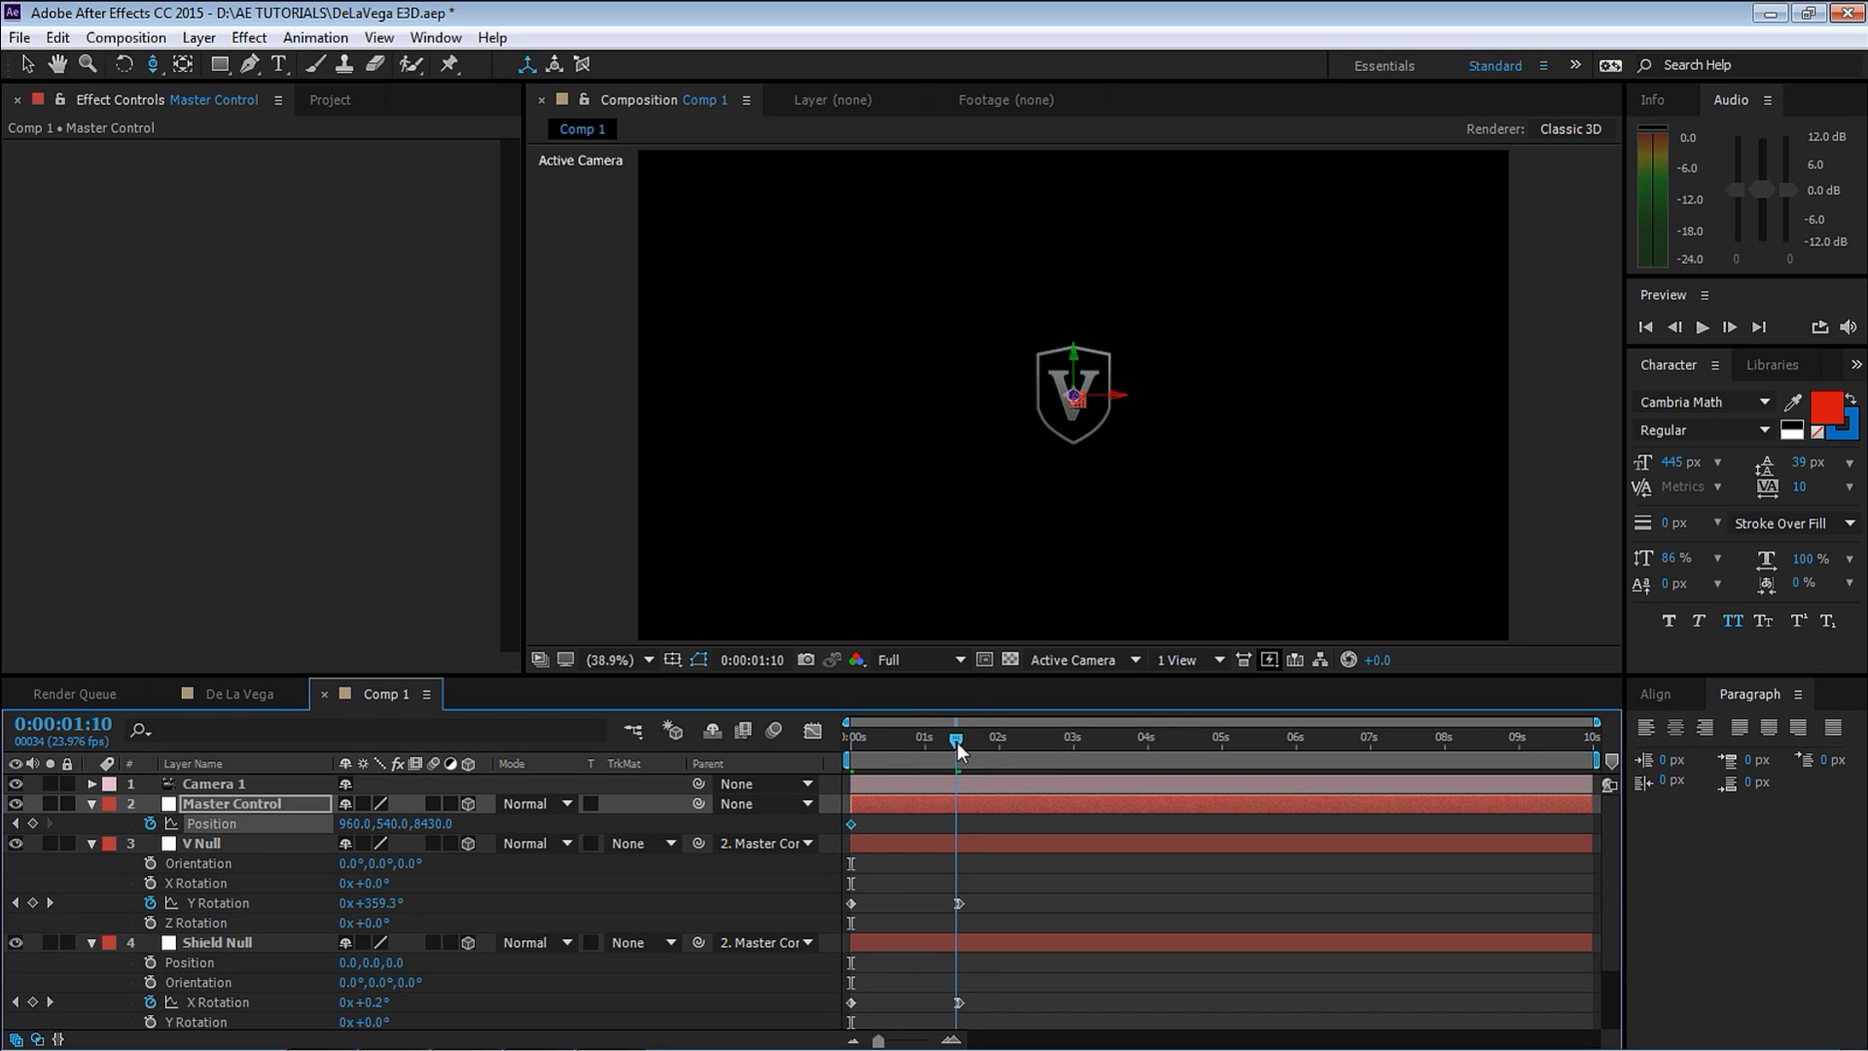
{"action": "left_click", "coordinate": [958, 743]}
{"action": "left_click_drag", "start_coordinate": [429, 823], "coordinate": [260, 827]}
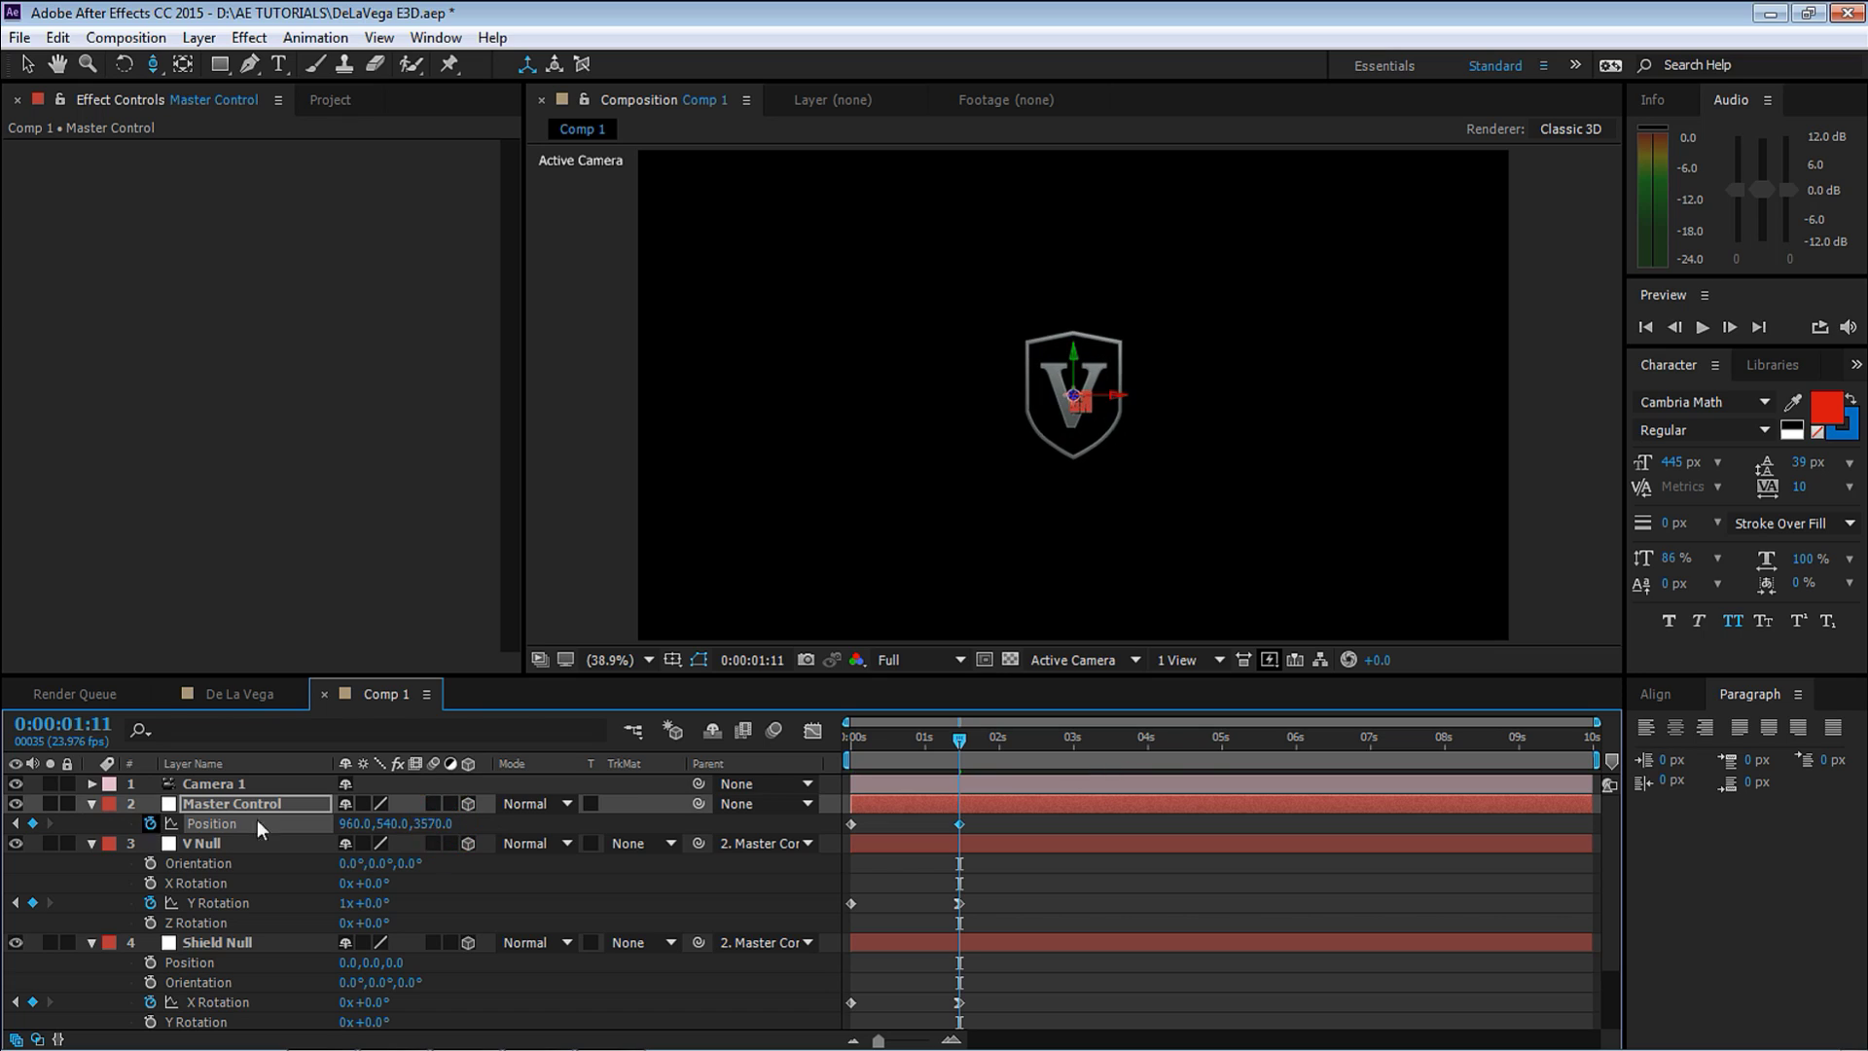
{"action": "left_click", "coordinate": [431, 823]}
{"action": "type", "text": "0"}
{"action": "key", "text": "Return"}
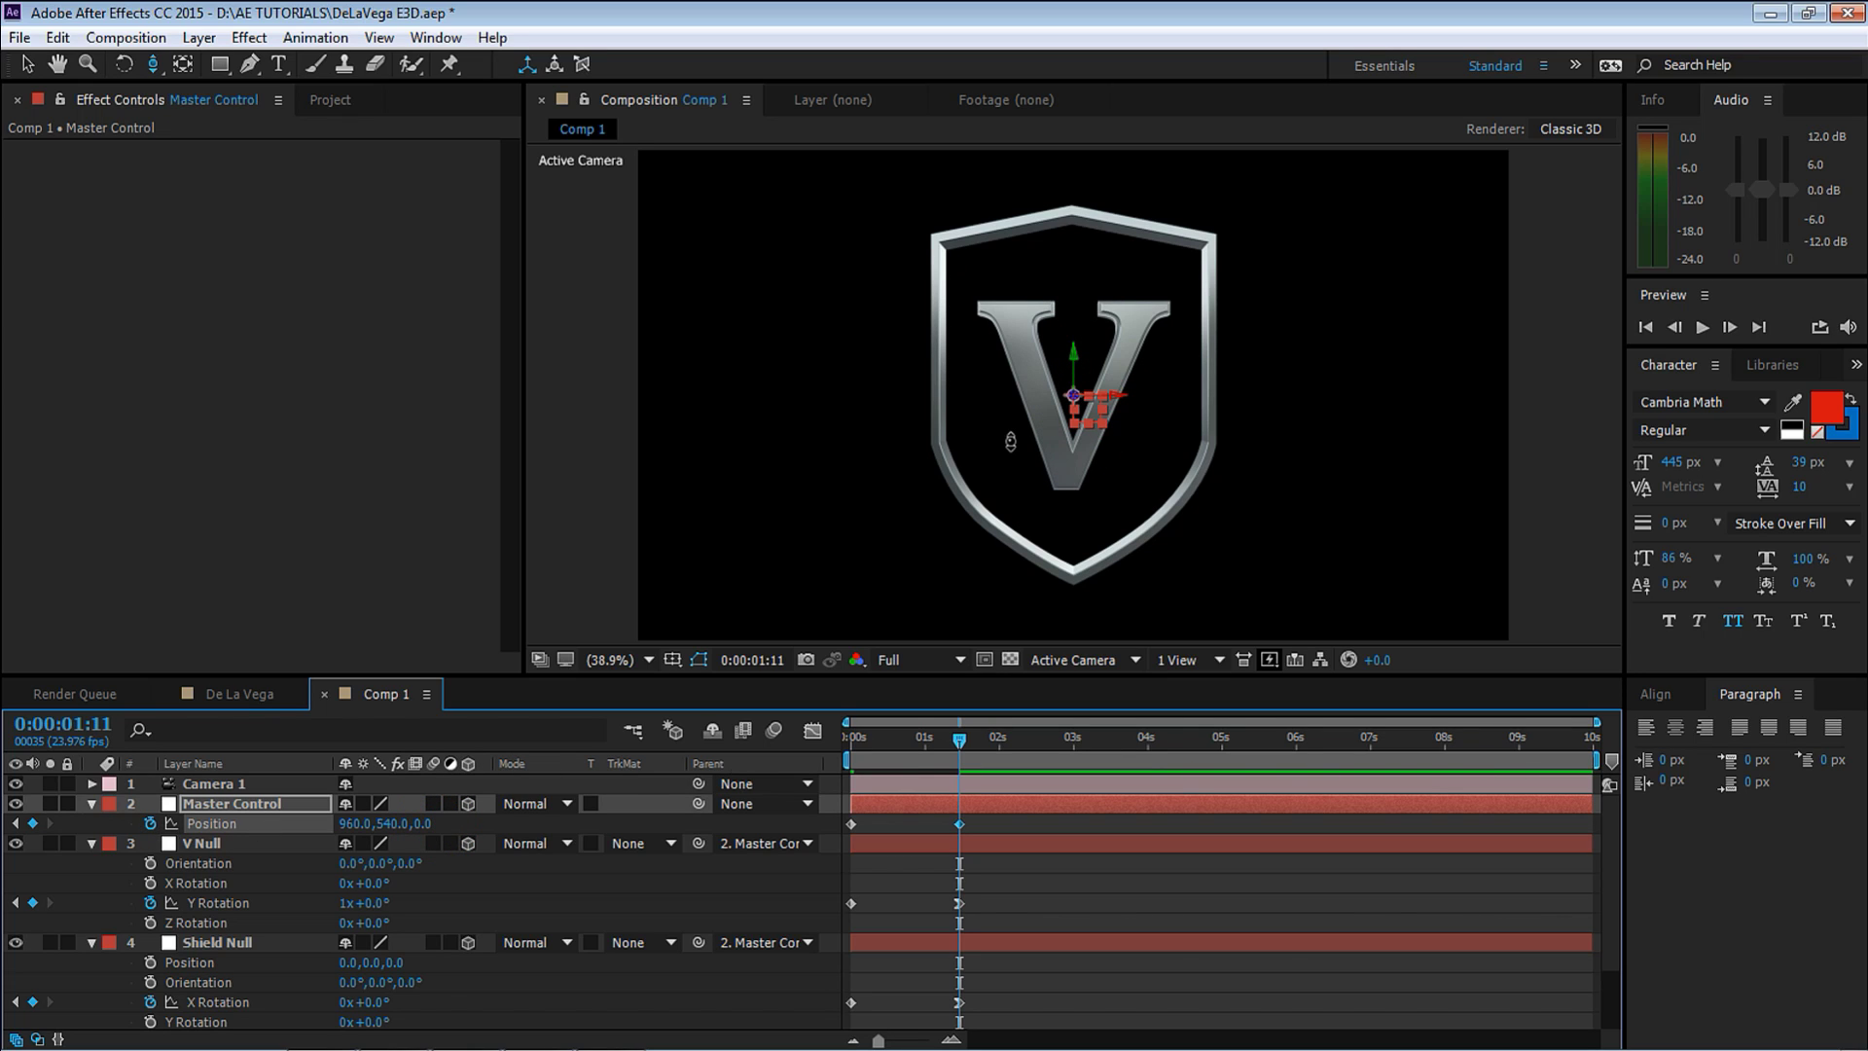
{"action": "key", "text": "Home"}
{"action": "key", "text": "space"}
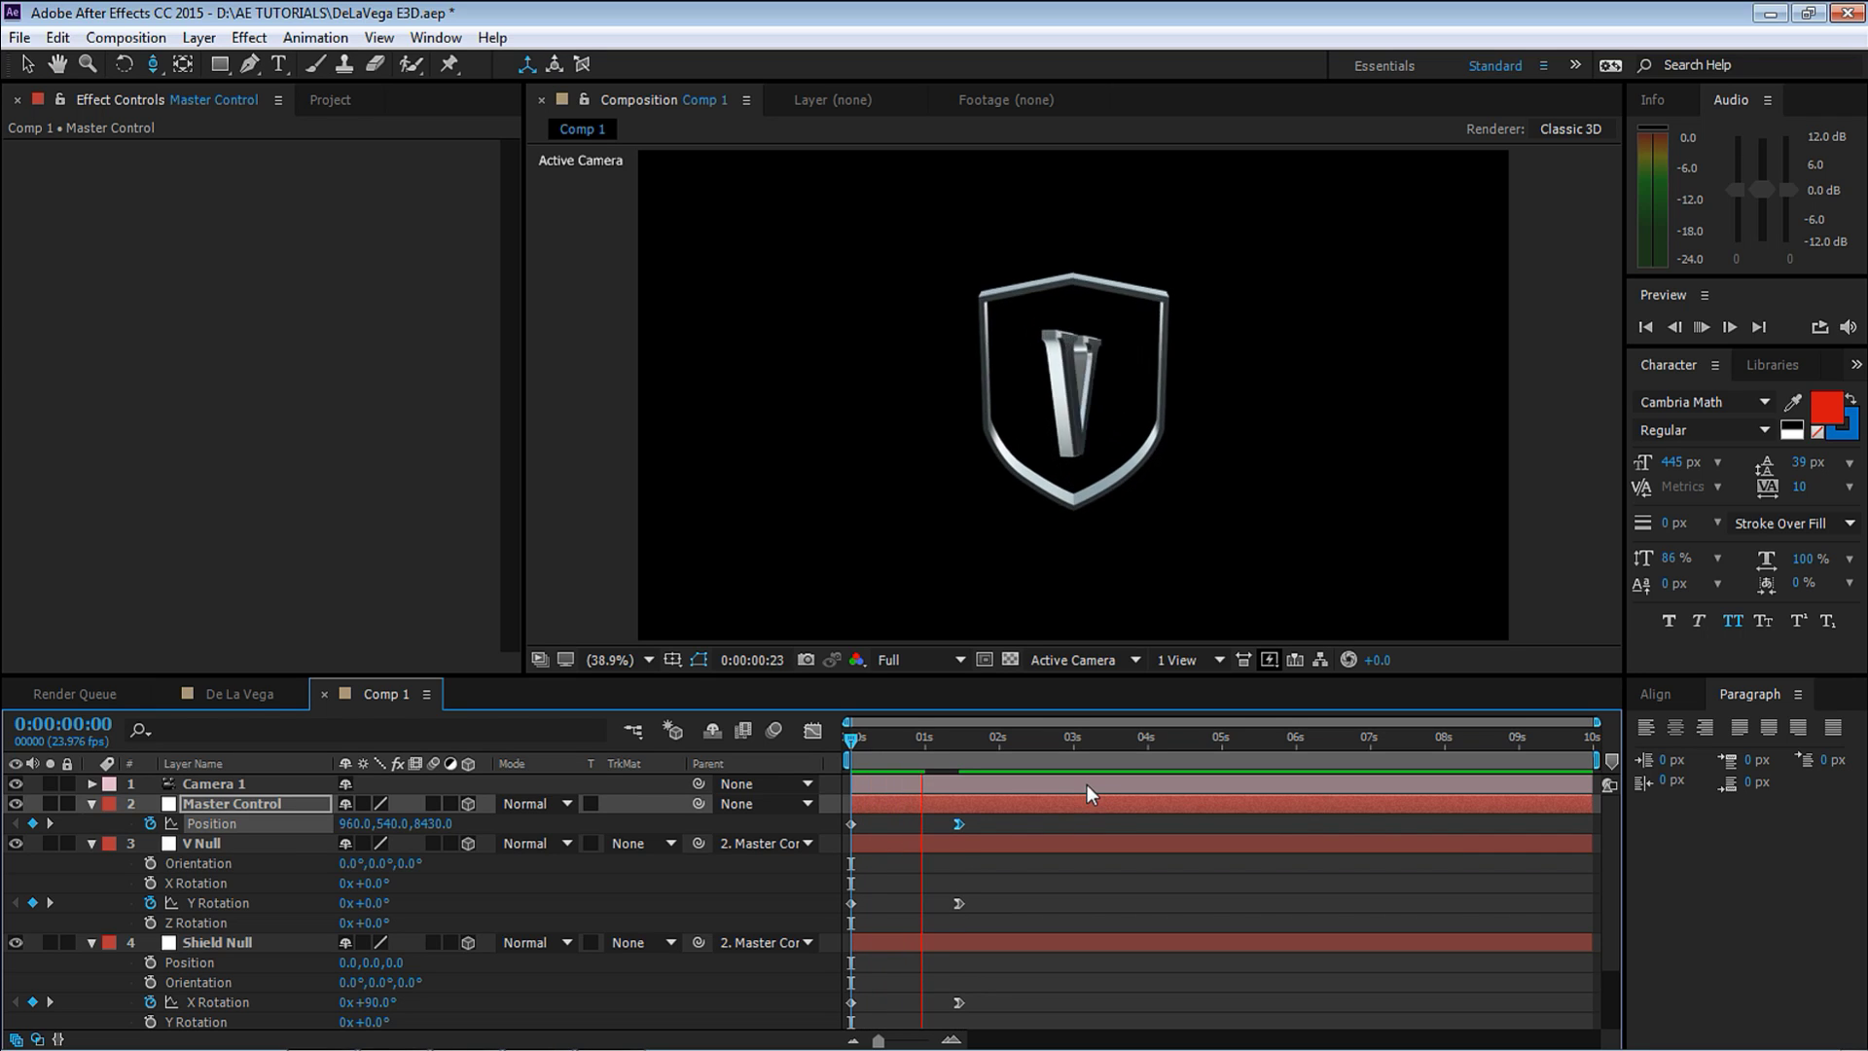
Stop the preview at 0:00:02:16 and test V Null's Scale, leaving it at 100%.
{"action": "left_click", "coordinate": [885, 741]}
{"action": "left_click_drag", "start_coordinate": [879, 744], "coordinate": [1078, 747]}
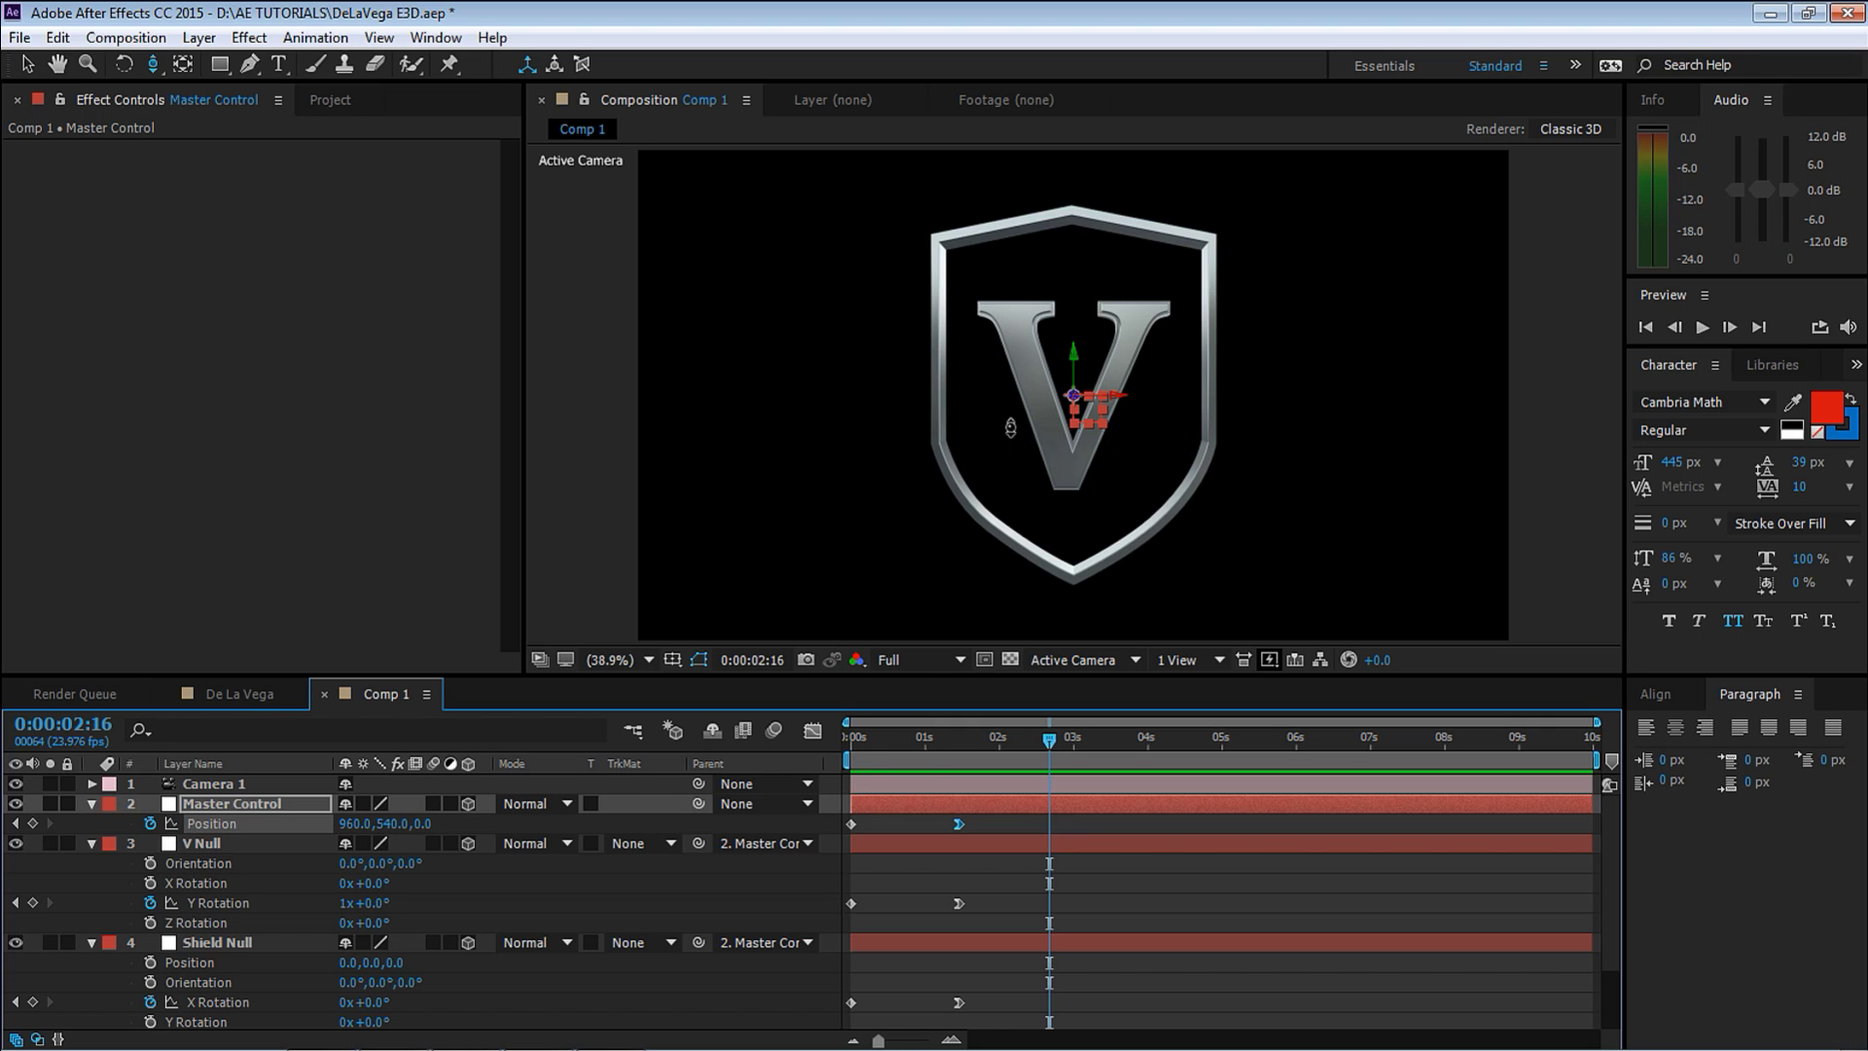
{"action": "left_click", "coordinate": [216, 784]}
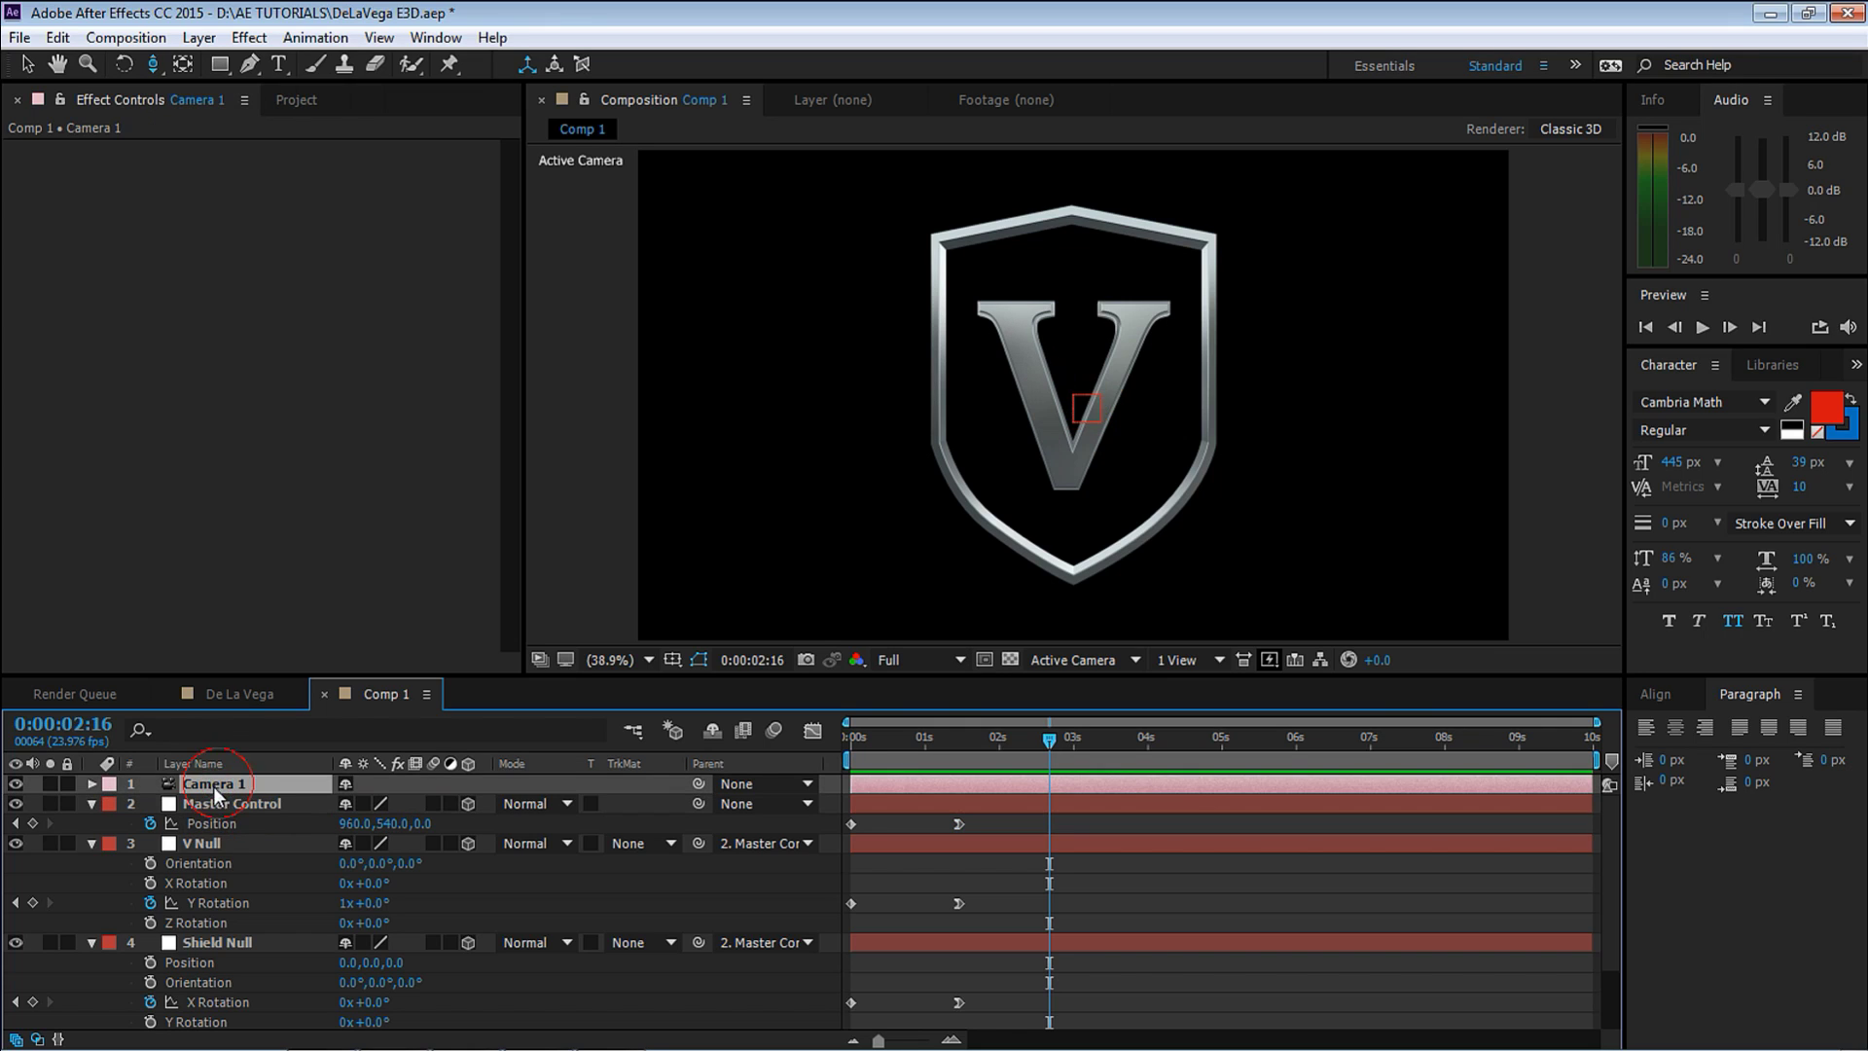
{"action": "left_click", "coordinate": [216, 844]}
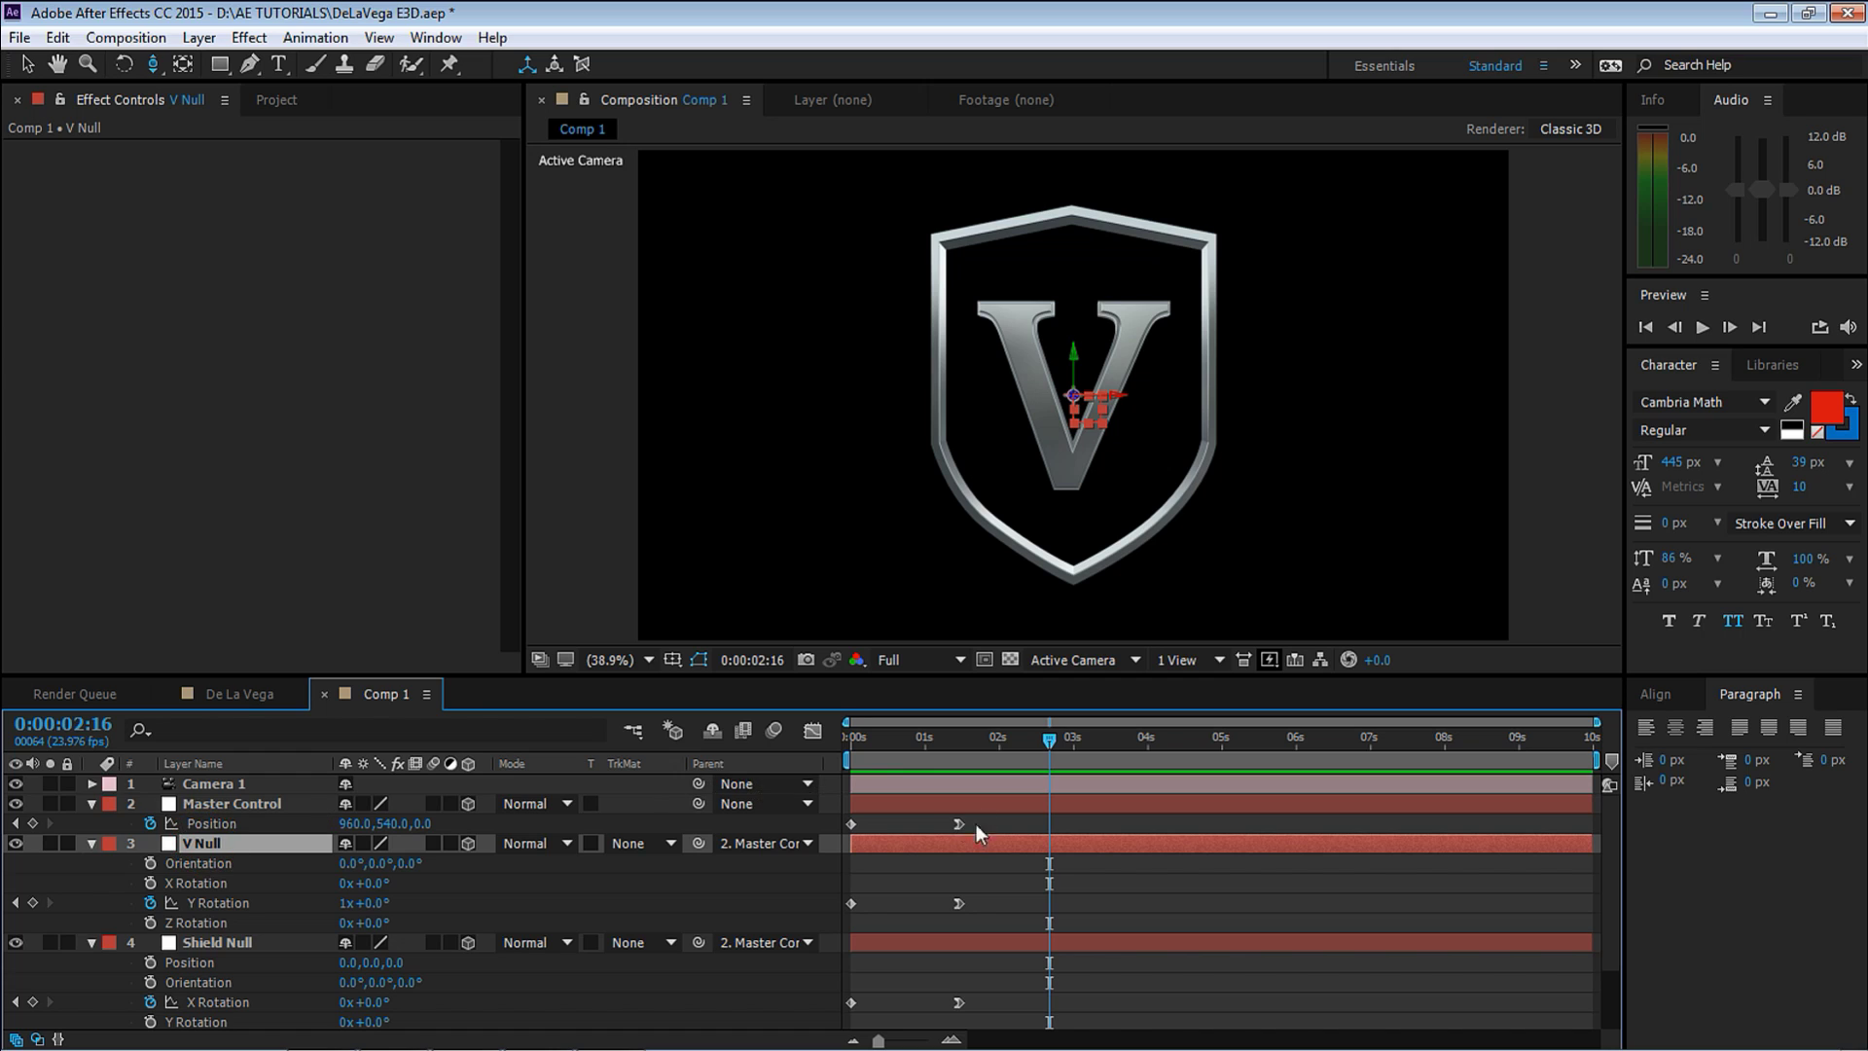
{"action": "key", "text": "s"}
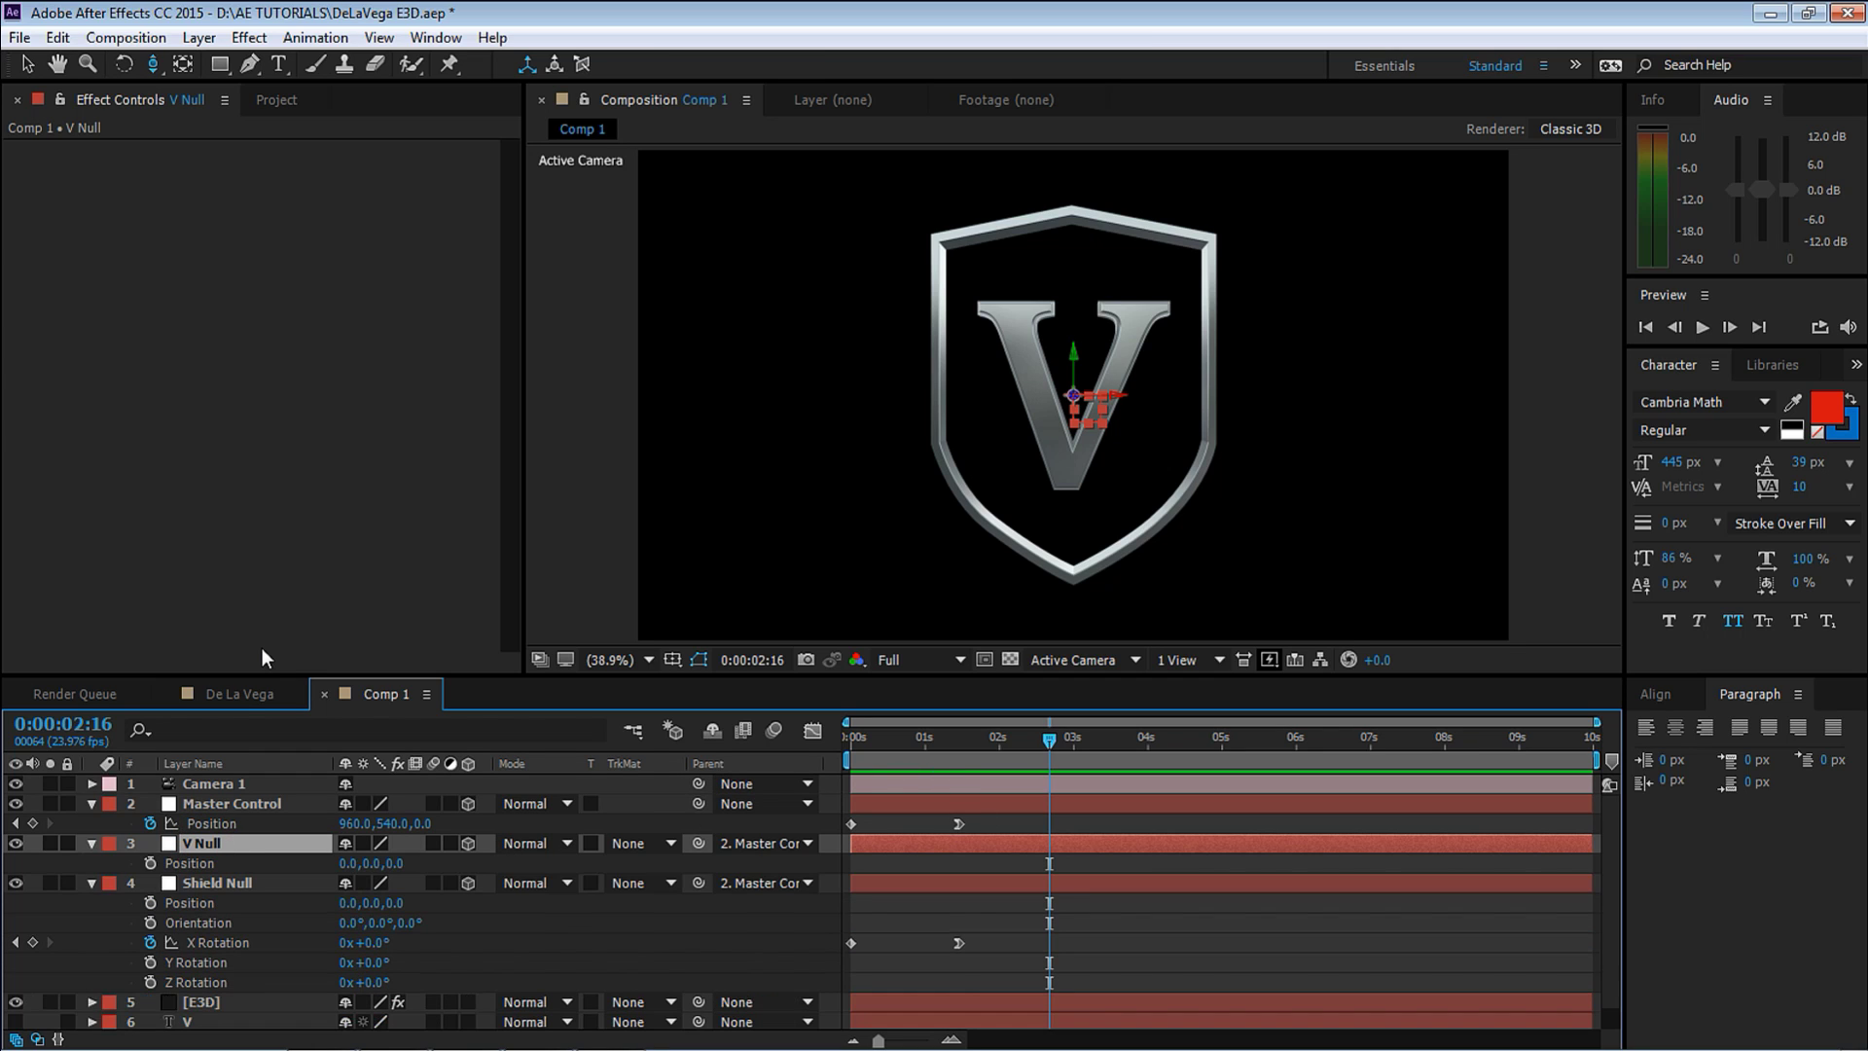
{"action": "left_click", "coordinate": [369, 863]}
{"action": "left_click_drag", "start_coordinate": [375, 863], "coordinate": [241, 831]}
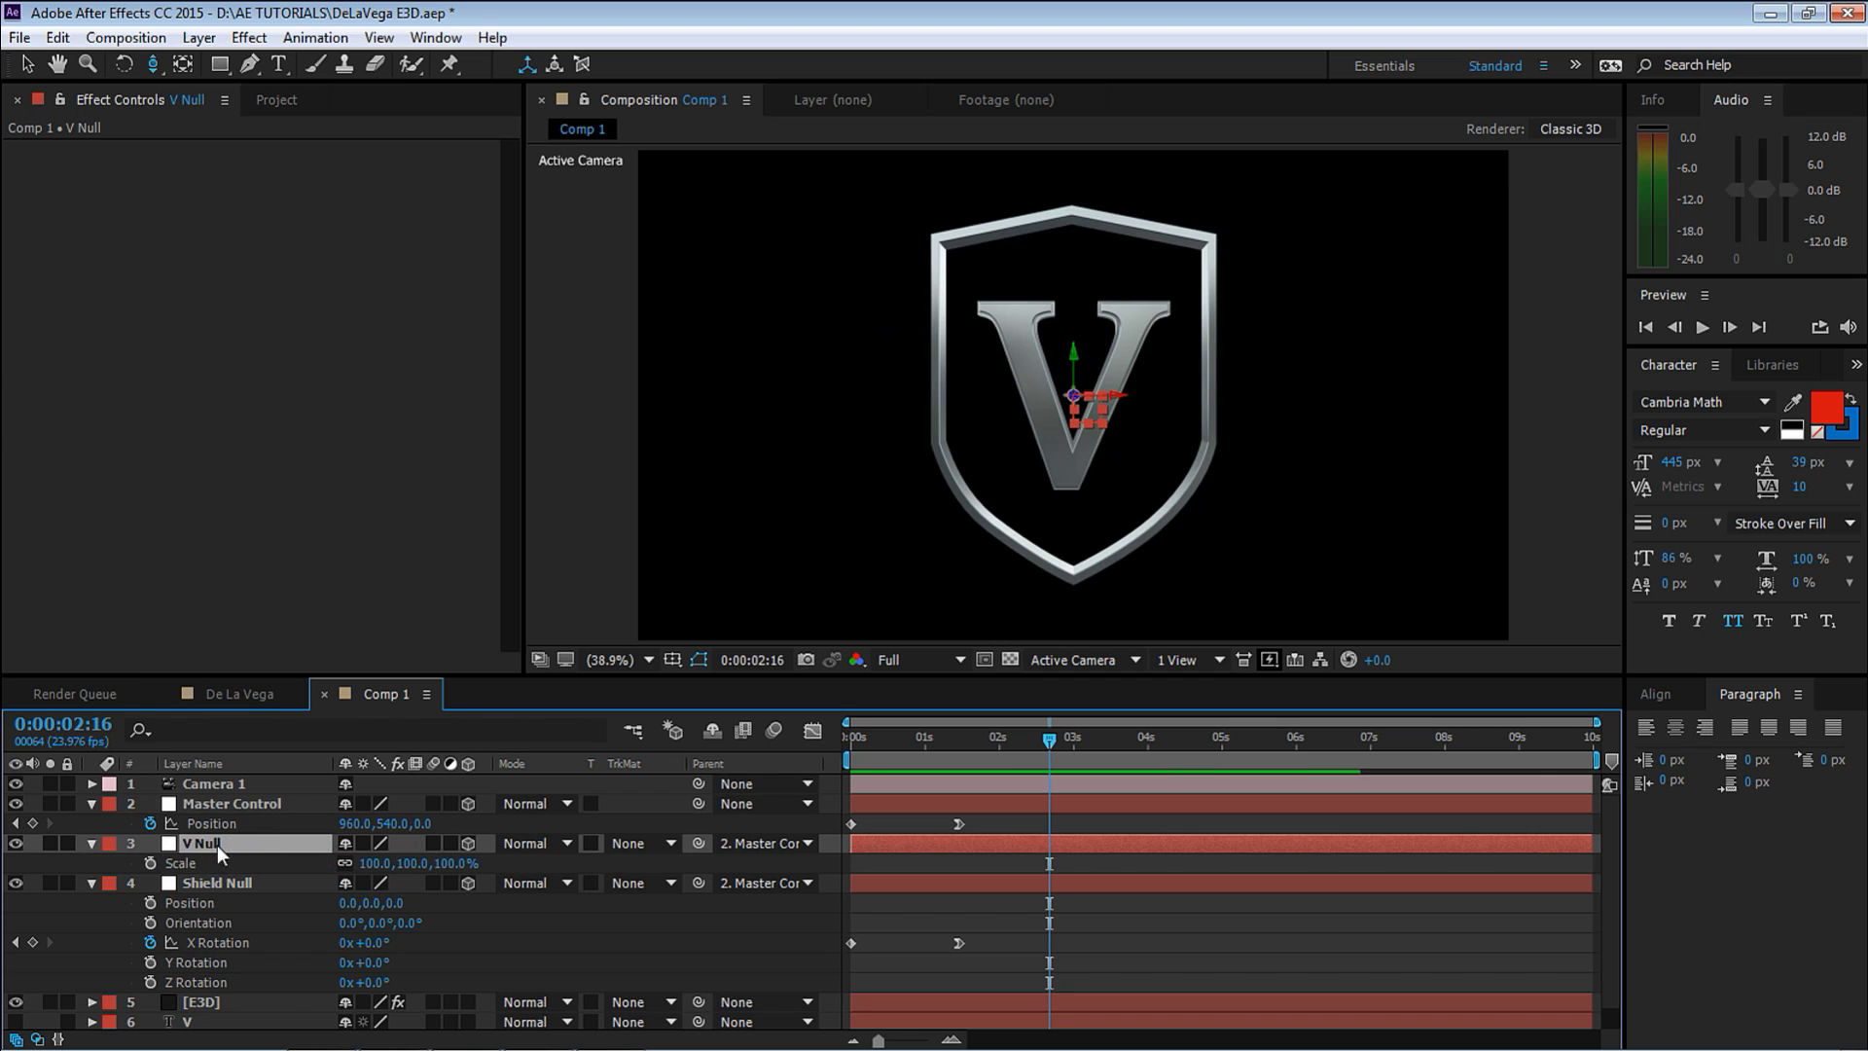
Test Shield Null's and Master Control's Scale, restoring both to 100%.
{"action": "left_click", "coordinate": [216, 882]}
{"action": "key", "text": "s"}
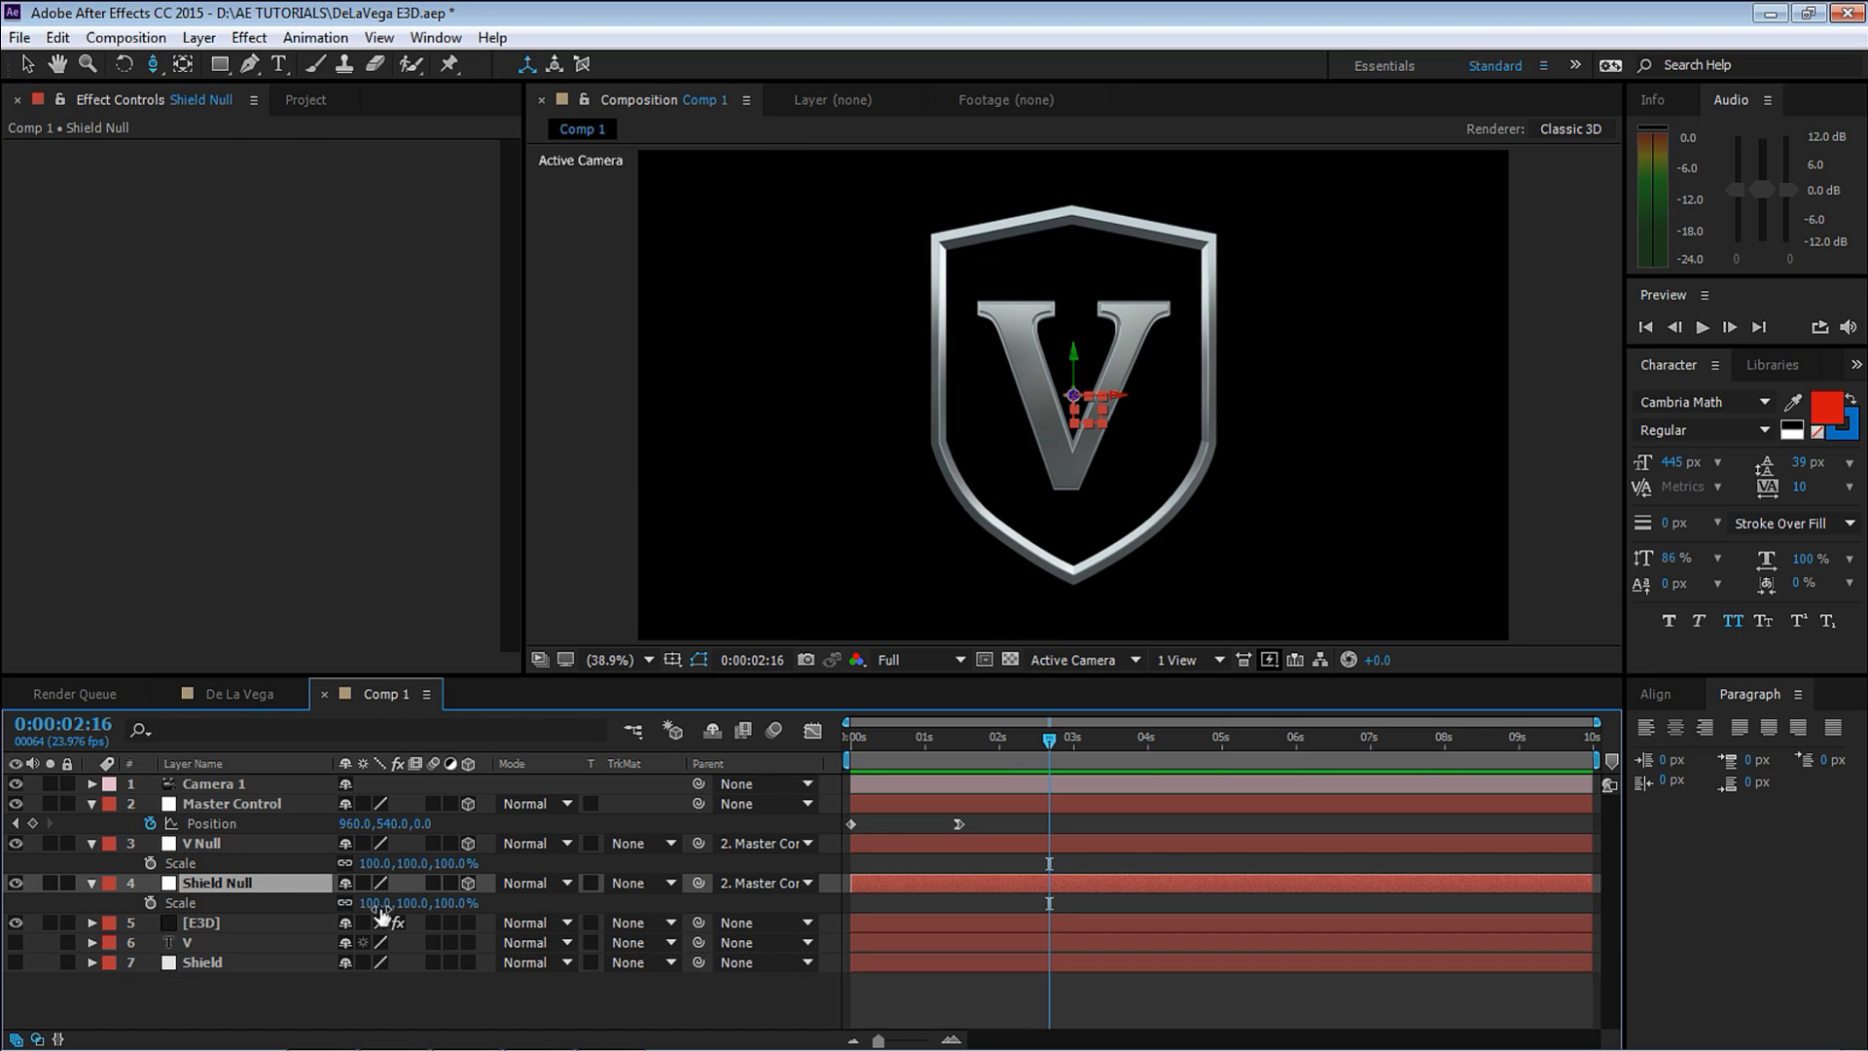
{"action": "left_click_drag", "start_coordinate": [375, 903], "coordinate": [253, 802]}
{"action": "left_click", "coordinate": [255, 803]}
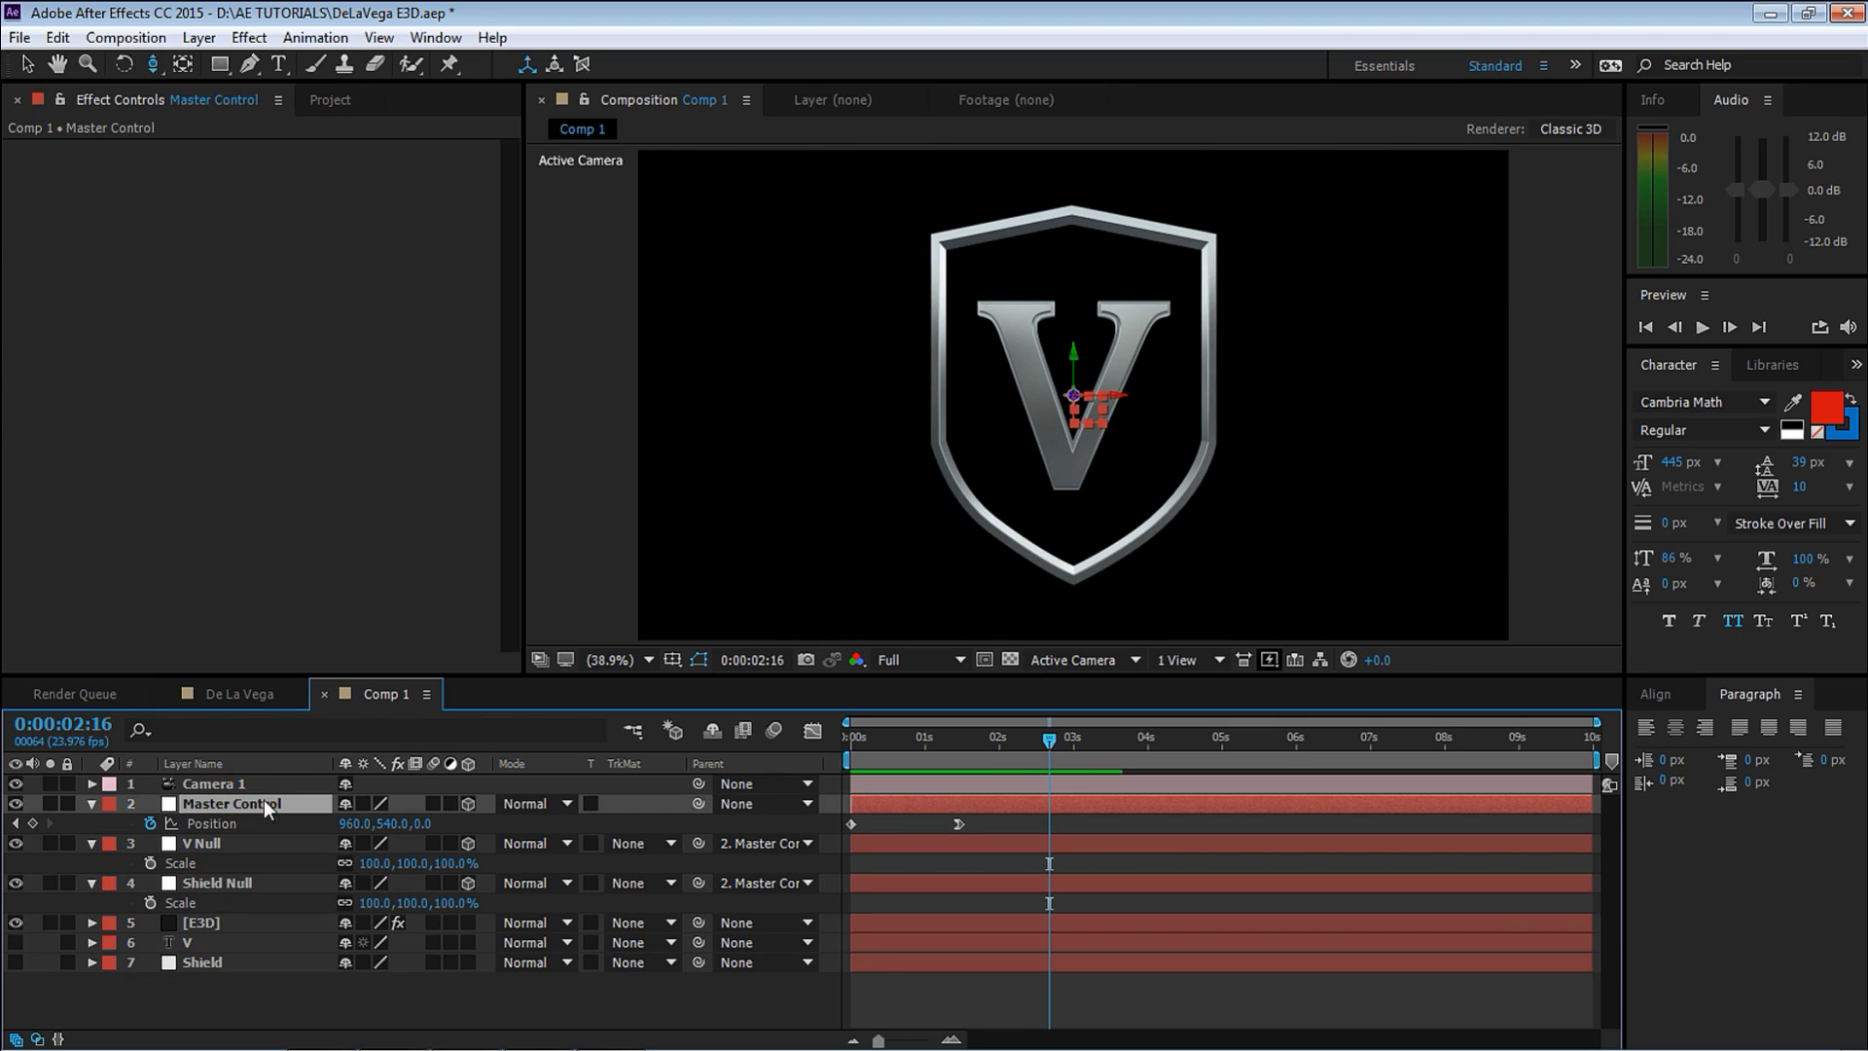
{"action": "key", "text": "s"}
{"action": "left_click_drag", "start_coordinate": [375, 823], "coordinate": [323, 823]}
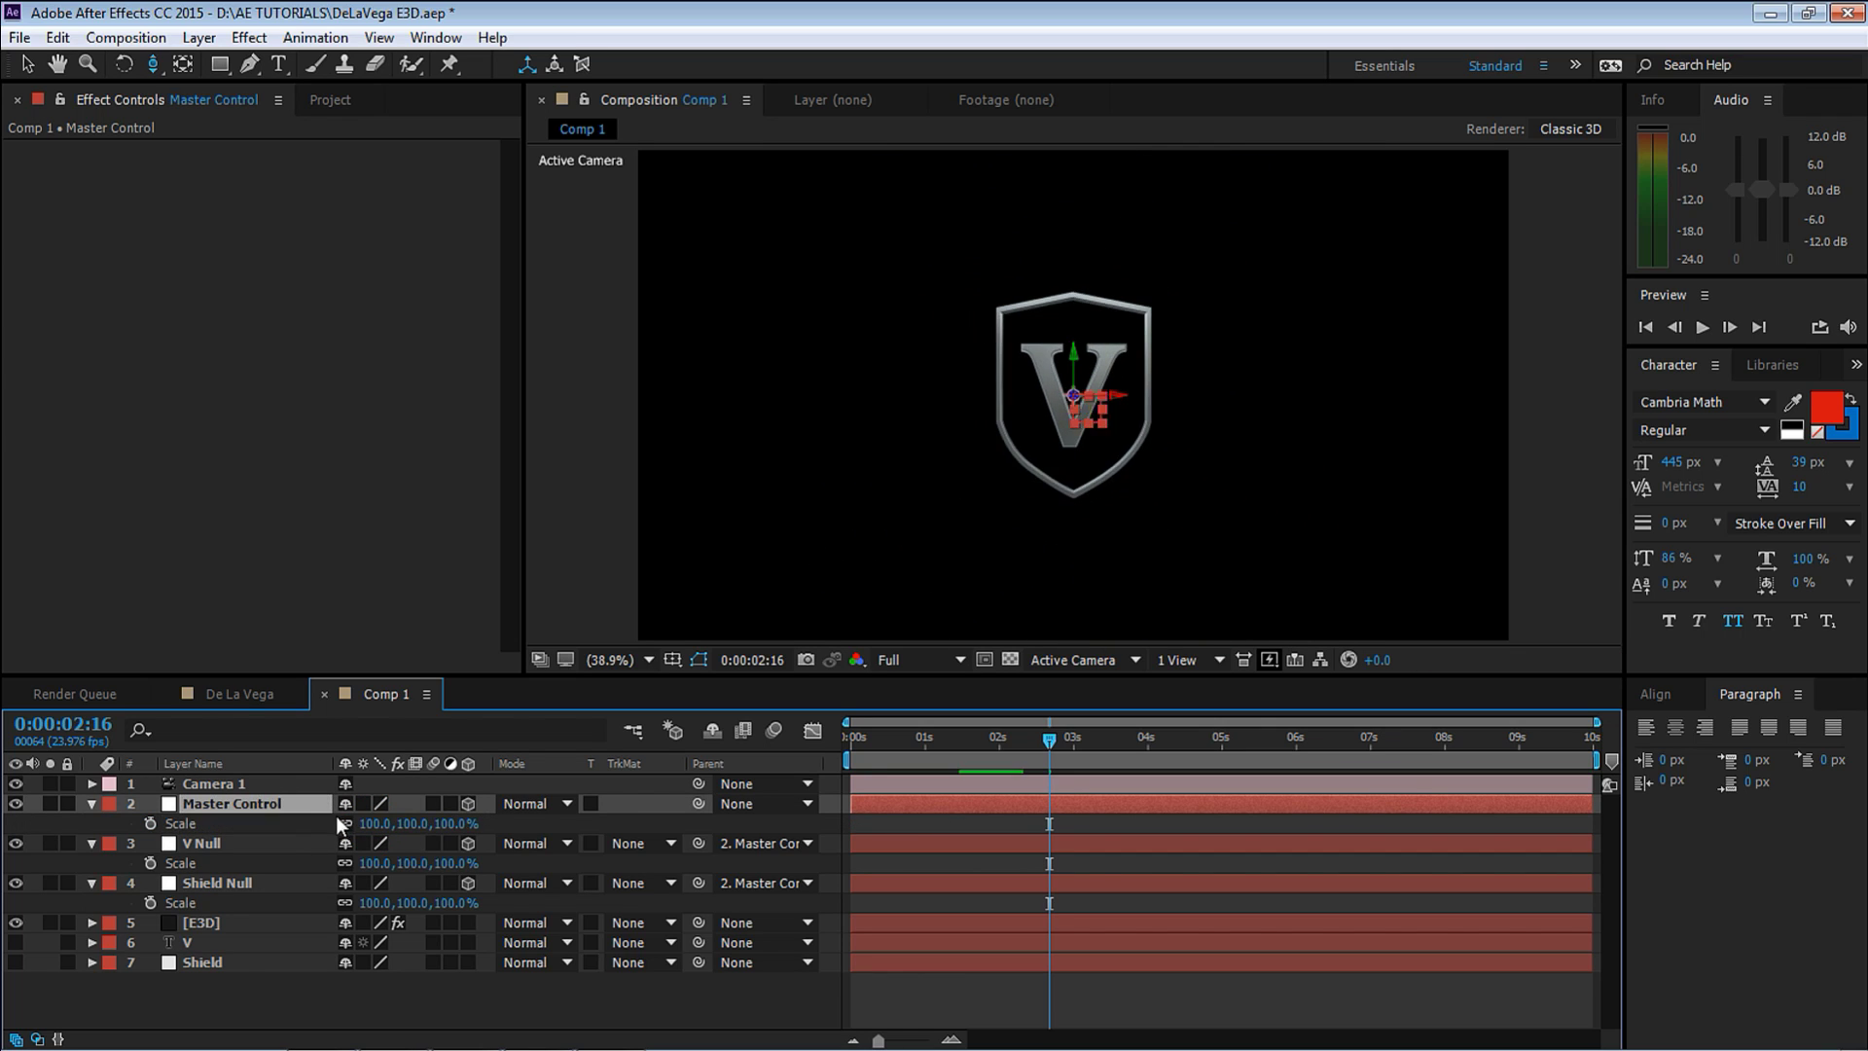
{"action": "key", "text": "ctrl+z"}
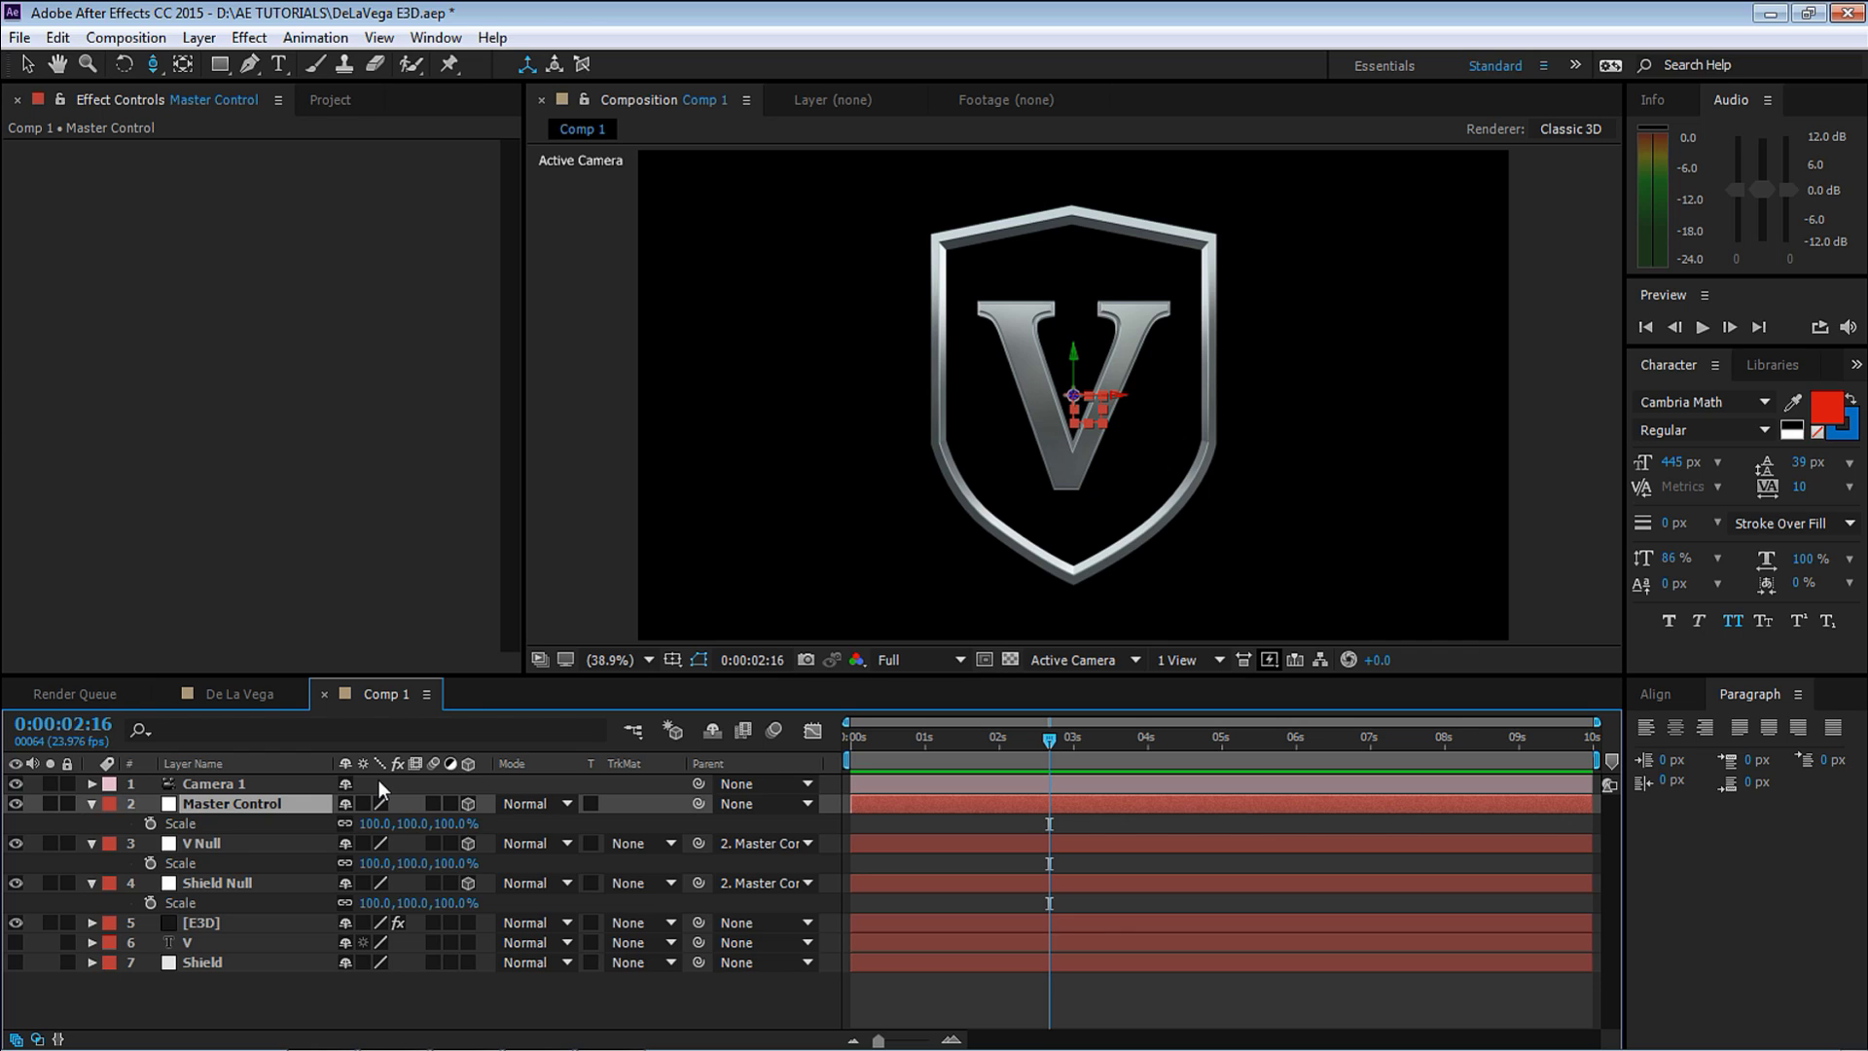